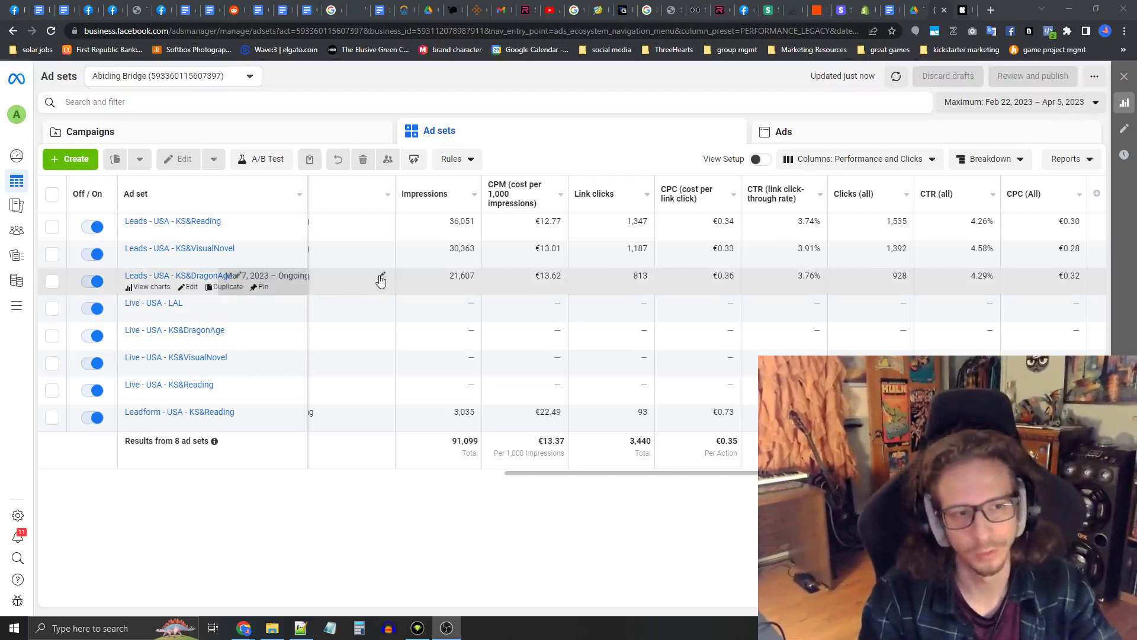
Step: Open the ad account's audiences and start a new custom audience with Website as the source
{"action": "mouse_move", "coordinate": [16, 264]}
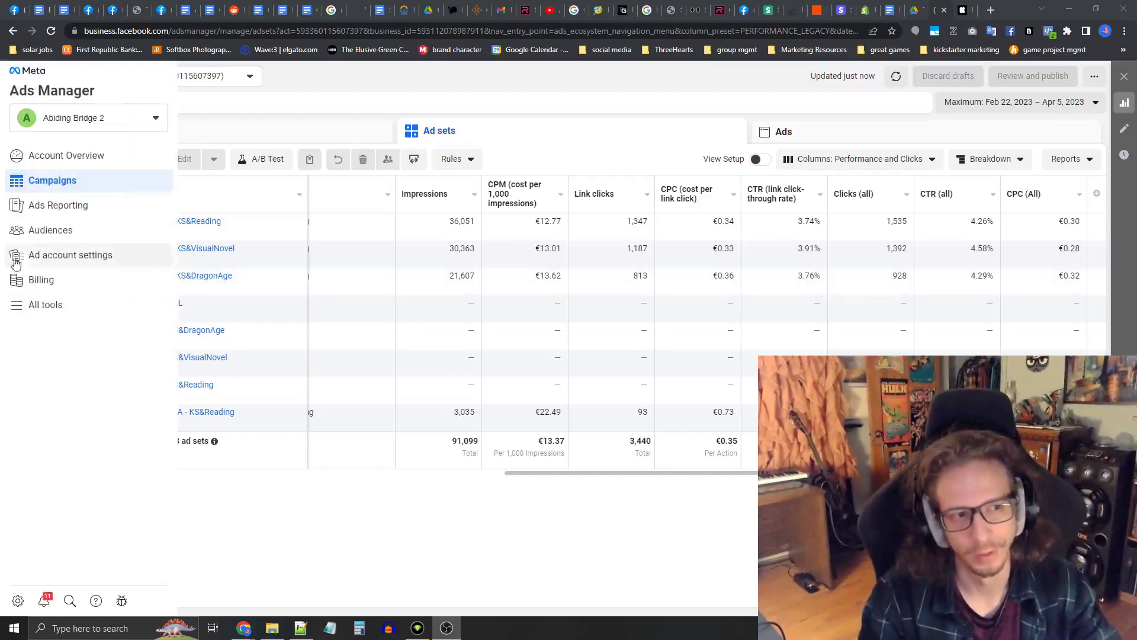
{"action": "left_click", "coordinate": [42, 240]}
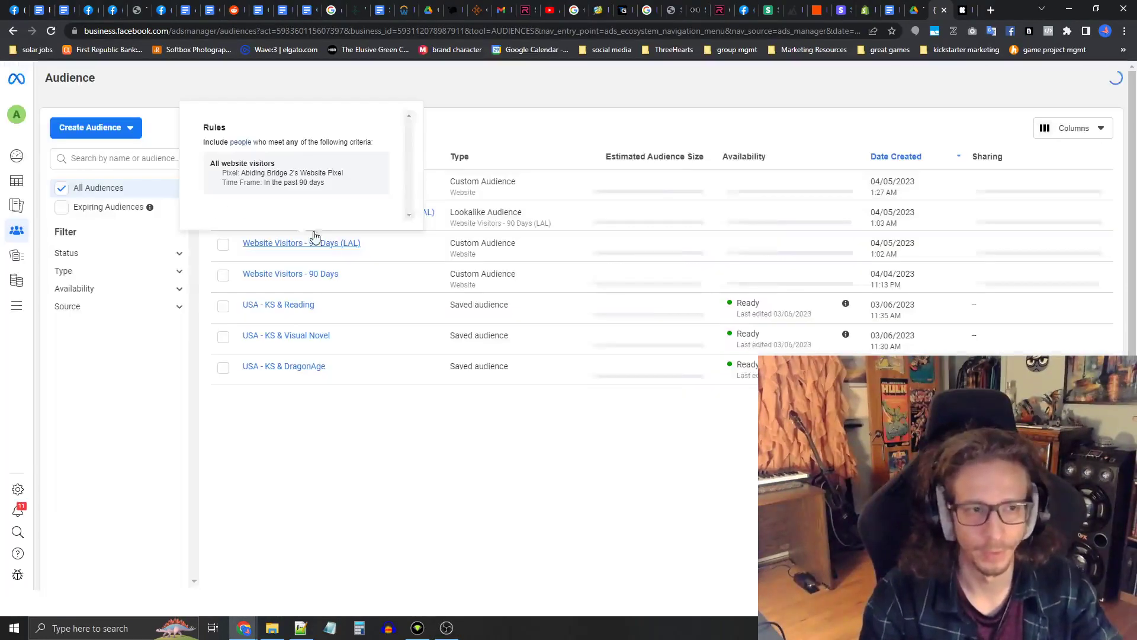
{"action": "left_click", "coordinate": [112, 132]}
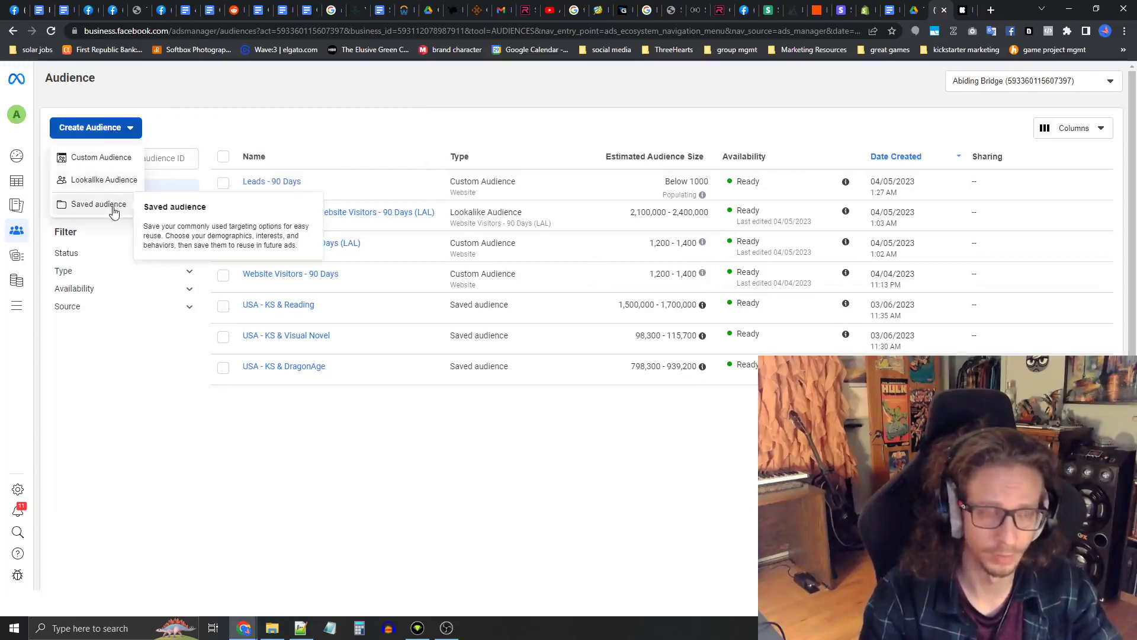
{"action": "left_click", "coordinate": [102, 158]}
{"action": "left_click", "coordinate": [407, 215]}
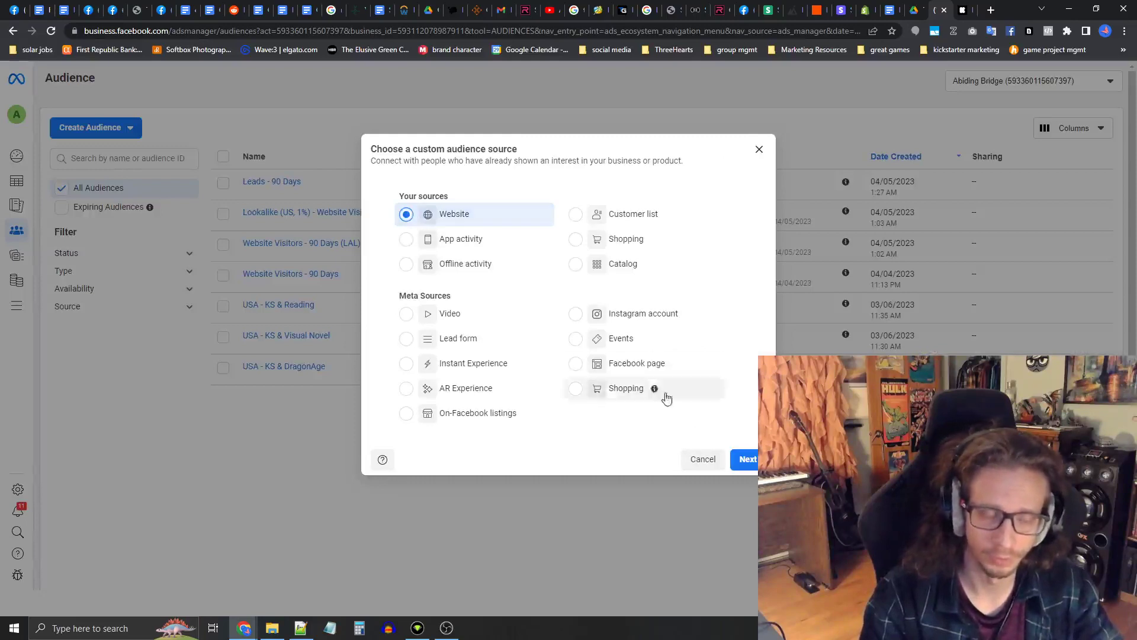
{"action": "left_click", "coordinate": [745, 465]}
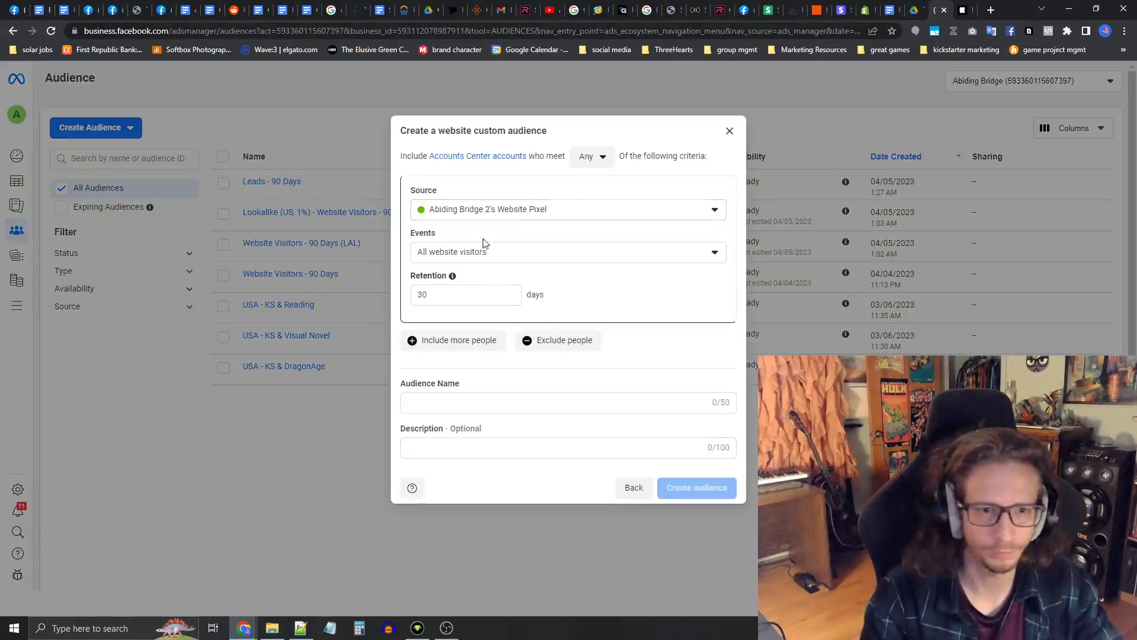
Step: Base the website custom audience on the Lead event and set its retention to 90 days
{"action": "left_click", "coordinate": [449, 261]}
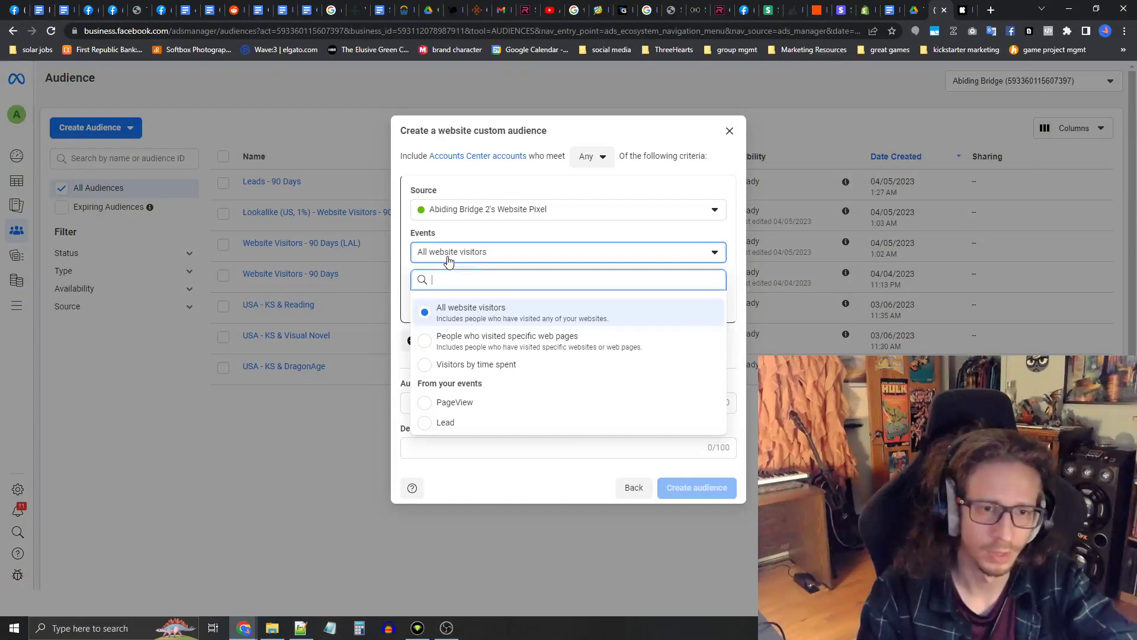
{"action": "left_click", "coordinate": [445, 422]}
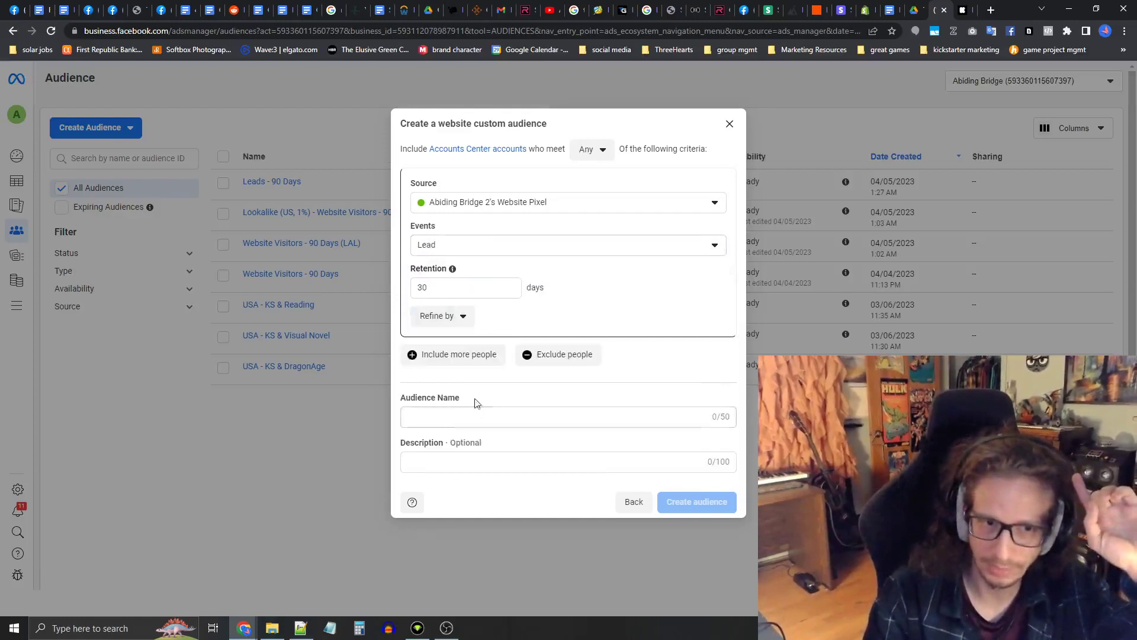
{"action": "left_click", "coordinate": [441, 249]}
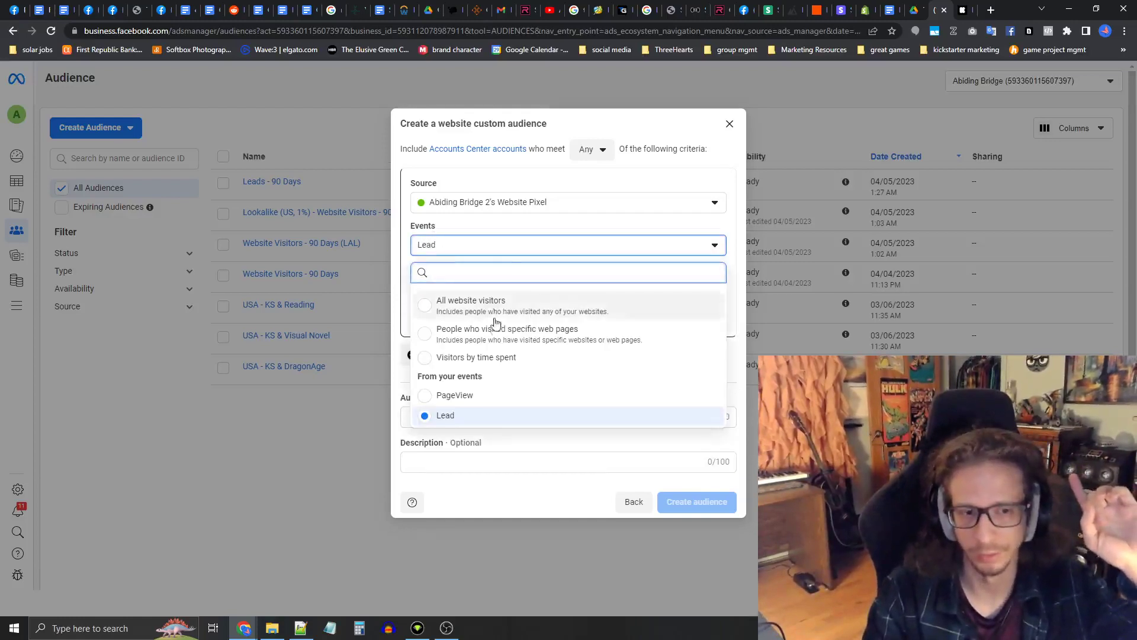
{"action": "left_click", "coordinate": [503, 246]}
{"action": "double_click", "coordinate": [466, 291]}
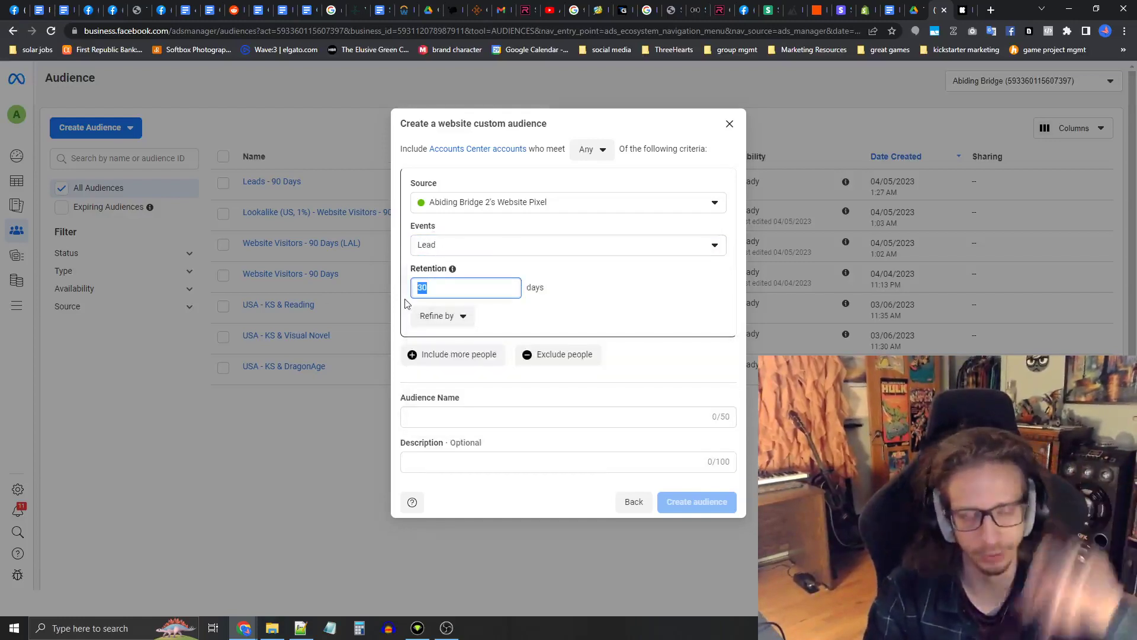
{"action": "type", "text": "90"}
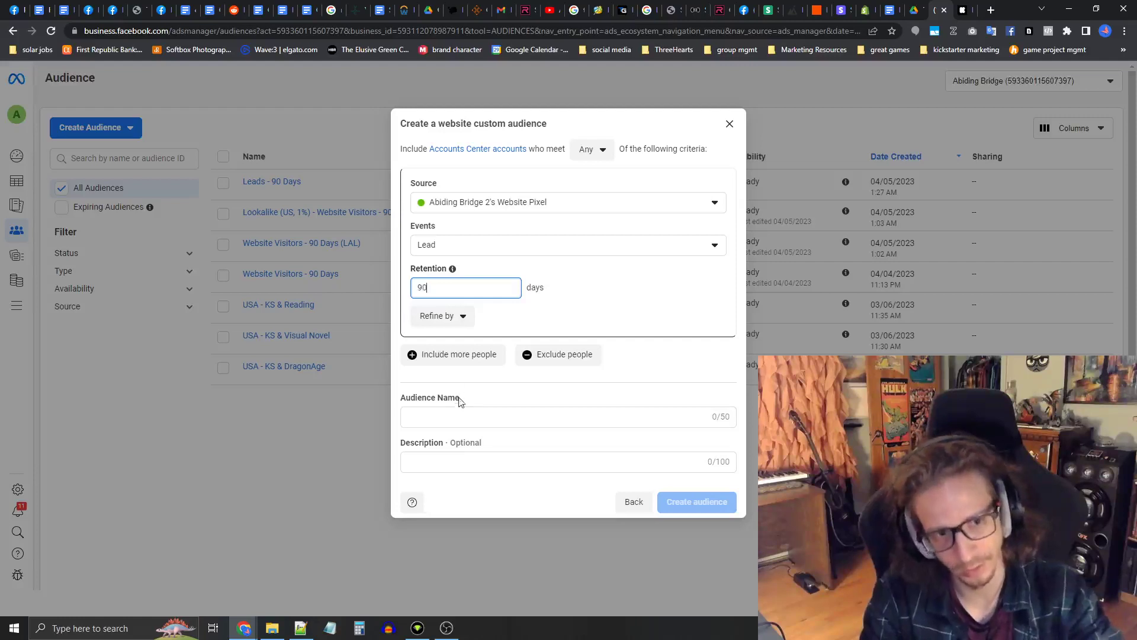
Step: Name the audience "Leads - 90 Days" and close the form without creating it
{"action": "left_click", "coordinate": [454, 418]}
{"action": "type", "text": "Lea"}
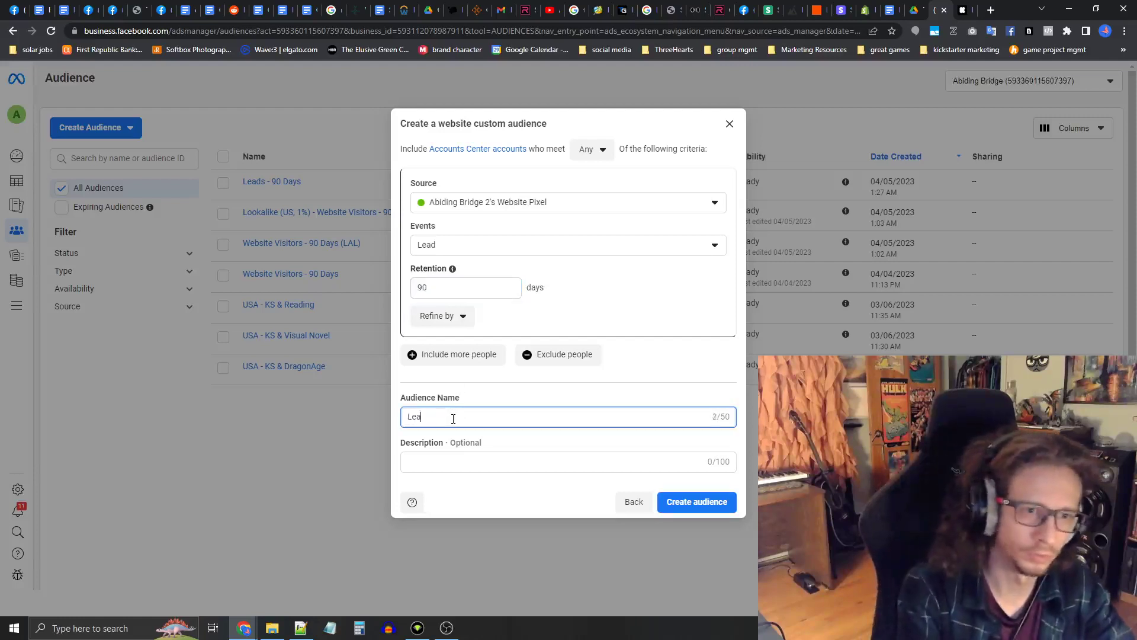
{"action": "type", "text": "ds - 90 Days"}
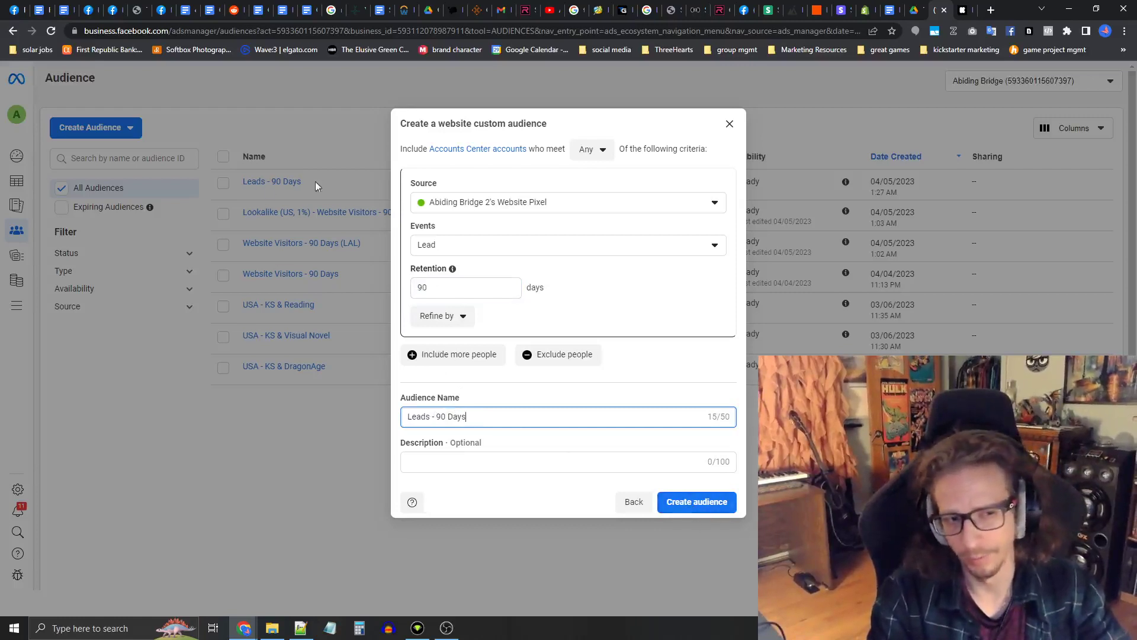
{"action": "left_click", "coordinate": [730, 123]}
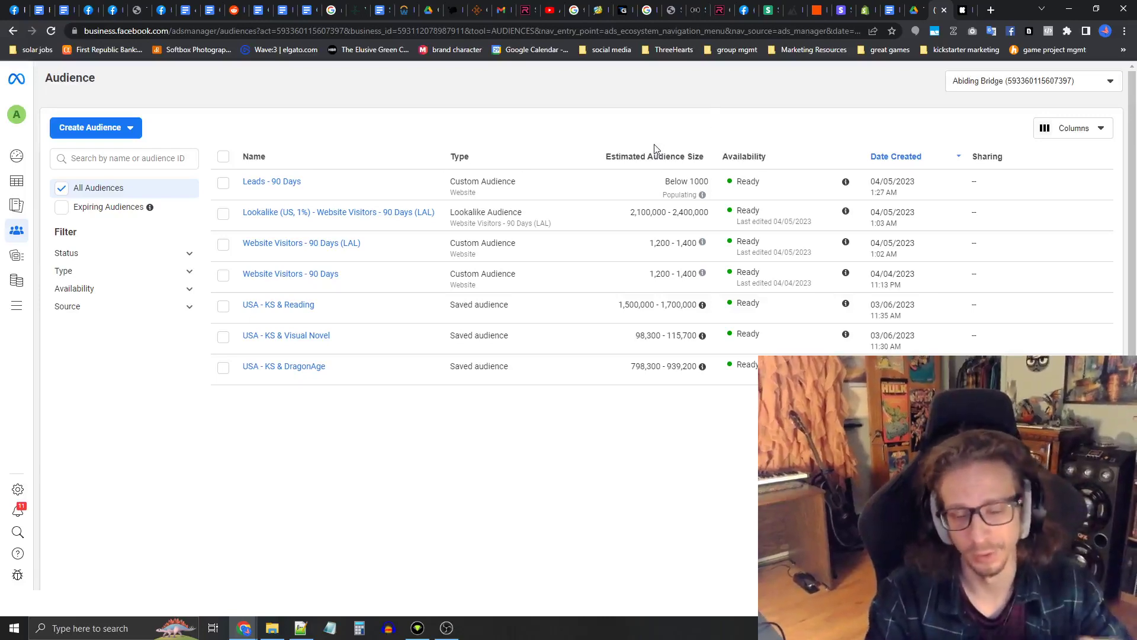
Step: Start another custom audience from the Website source and check its available events, keeping All website visitors
{"action": "left_click", "coordinate": [117, 127]}
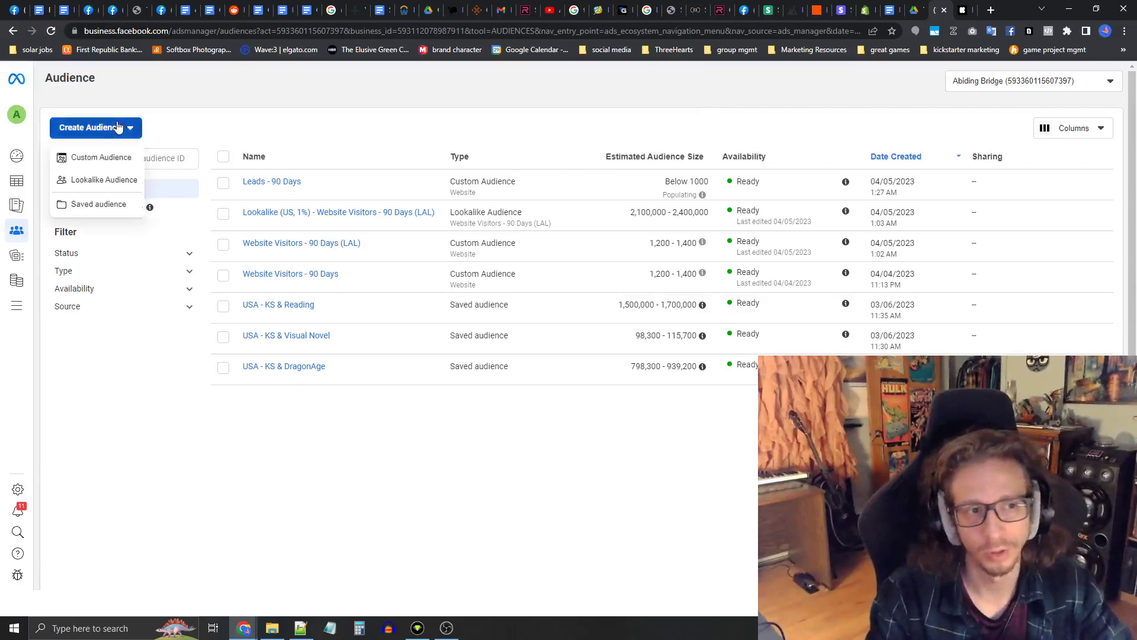
{"action": "left_click", "coordinate": [95, 158]}
{"action": "left_click", "coordinate": [438, 217]}
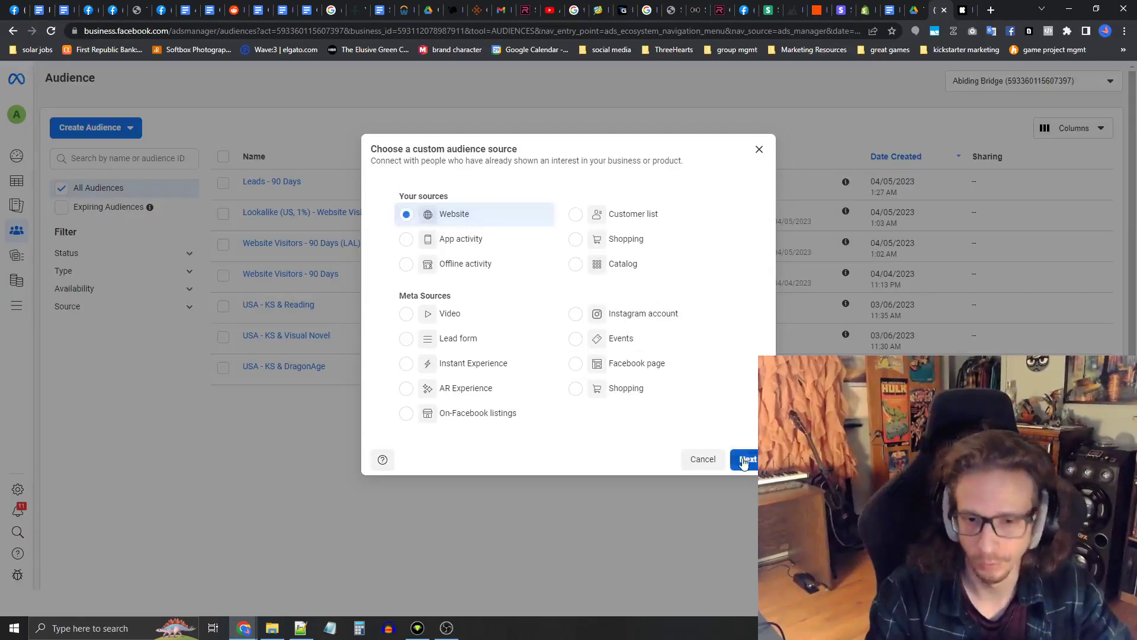
{"action": "left_click", "coordinate": [745, 459]}
{"action": "left_click", "coordinate": [472, 256]}
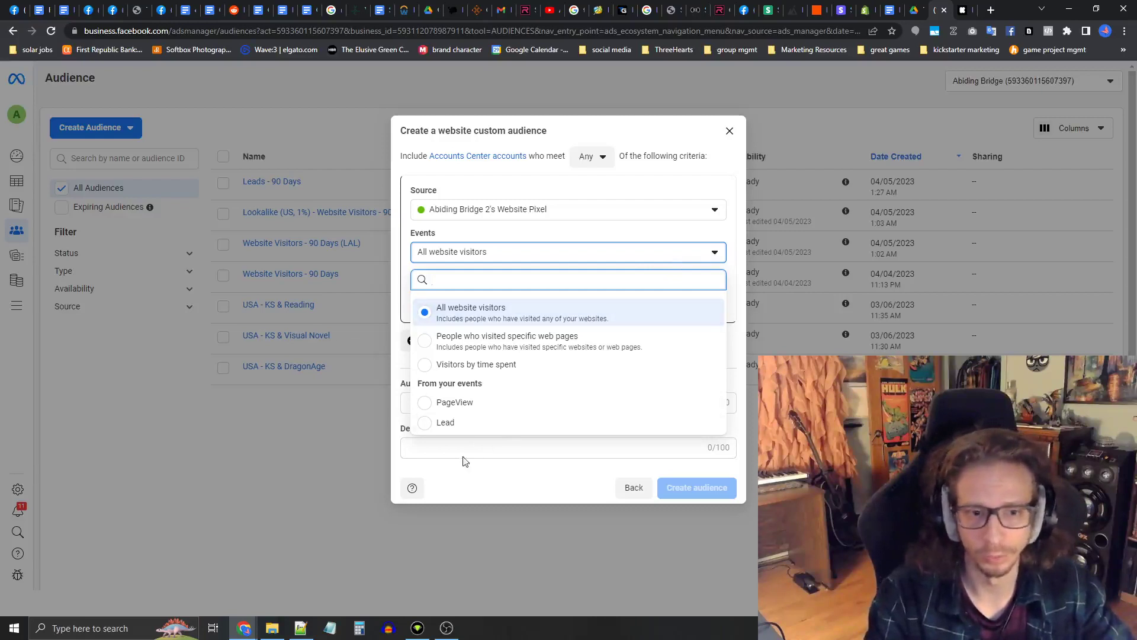
{"action": "left_click", "coordinate": [652, 256]}
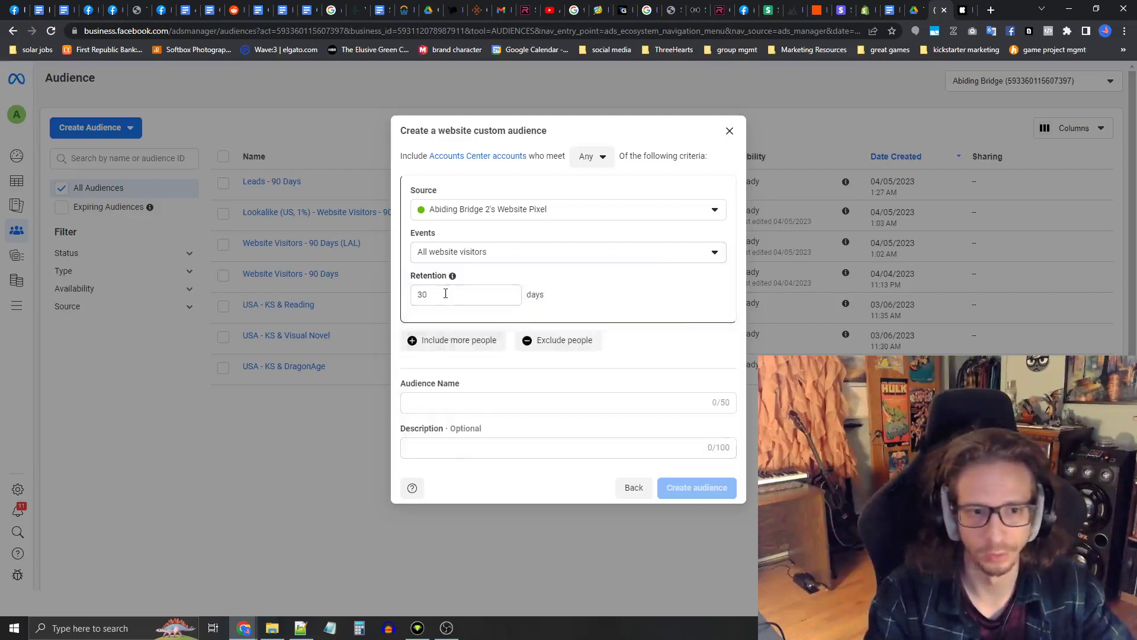
Step: Set the retention to 90 days, name the audience "Purchases - 90 Days", and discard the form
{"action": "left_click_drag", "start_coordinate": [444, 293], "coordinate": [332, 288]}
{"action": "type", "text": "90"}
{"action": "left_click", "coordinate": [444, 402]}
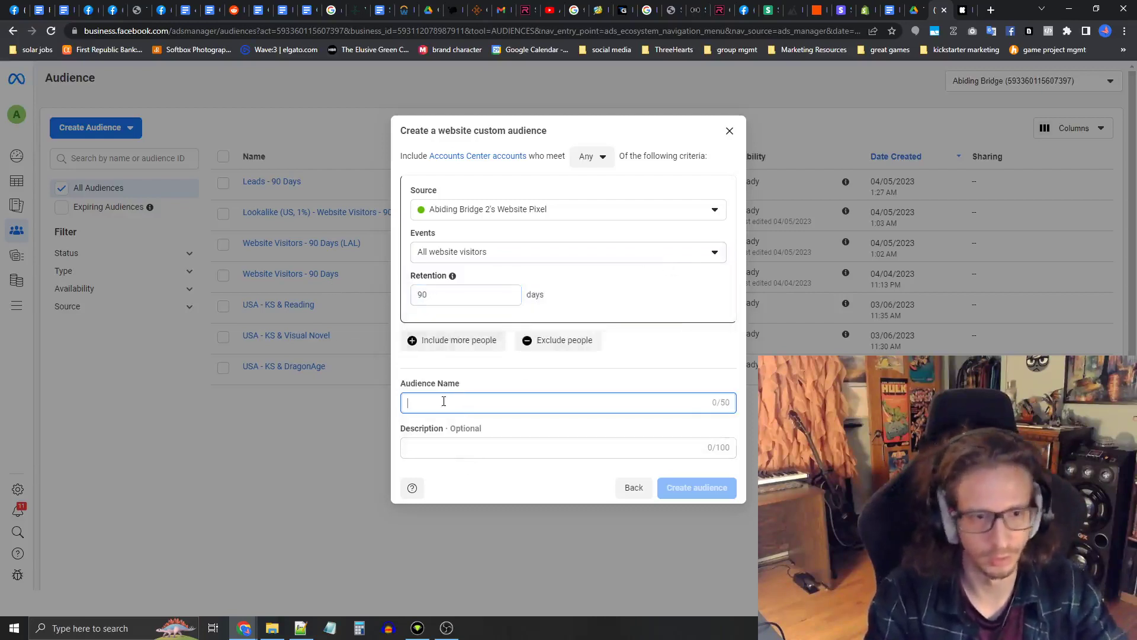
{"action": "type", "text": "Purchases - 9"}
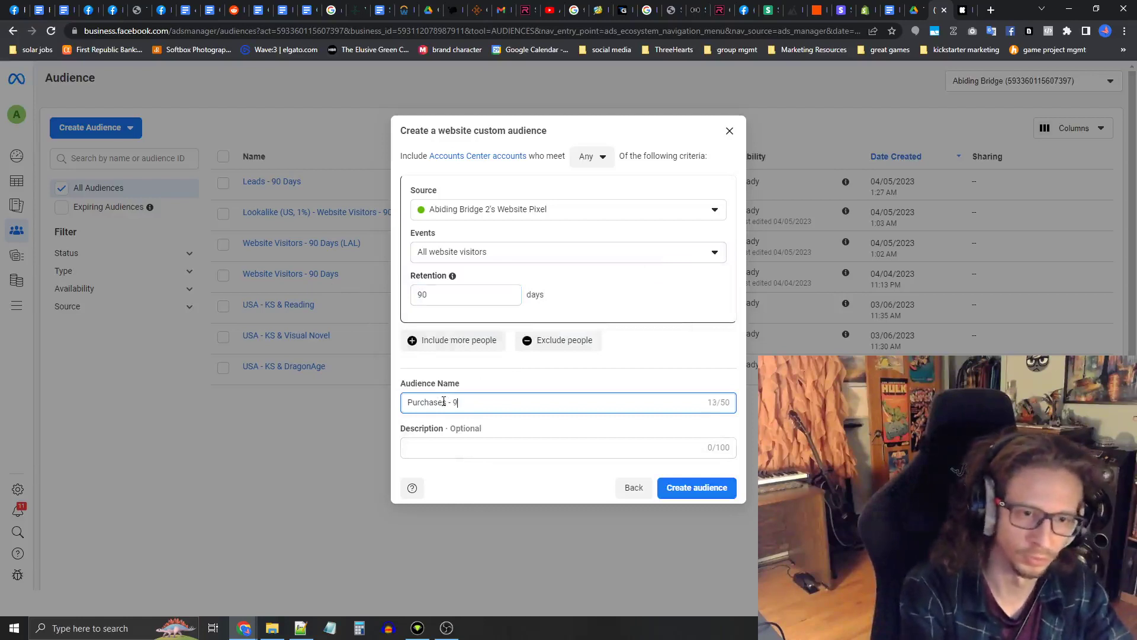
{"action": "type", "text": "0 Days"}
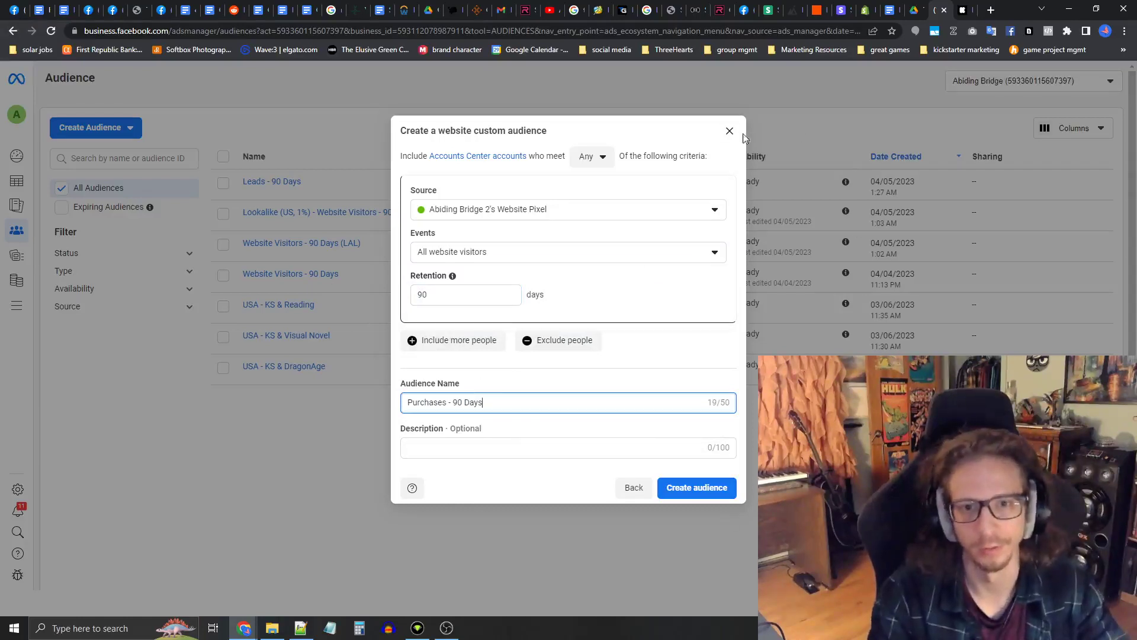
{"action": "left_click", "coordinate": [729, 131]}
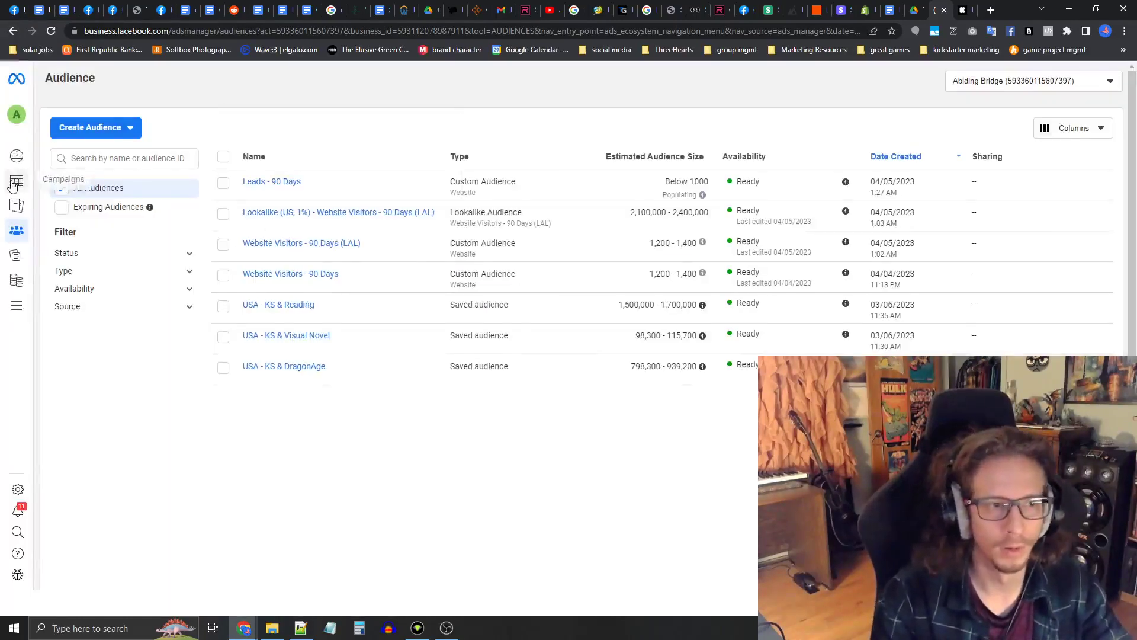
Step: Return to the campaigns and show only the ad sets of the Live Campaign Ads campaign
{"action": "mouse_move", "coordinate": [13, 185]}
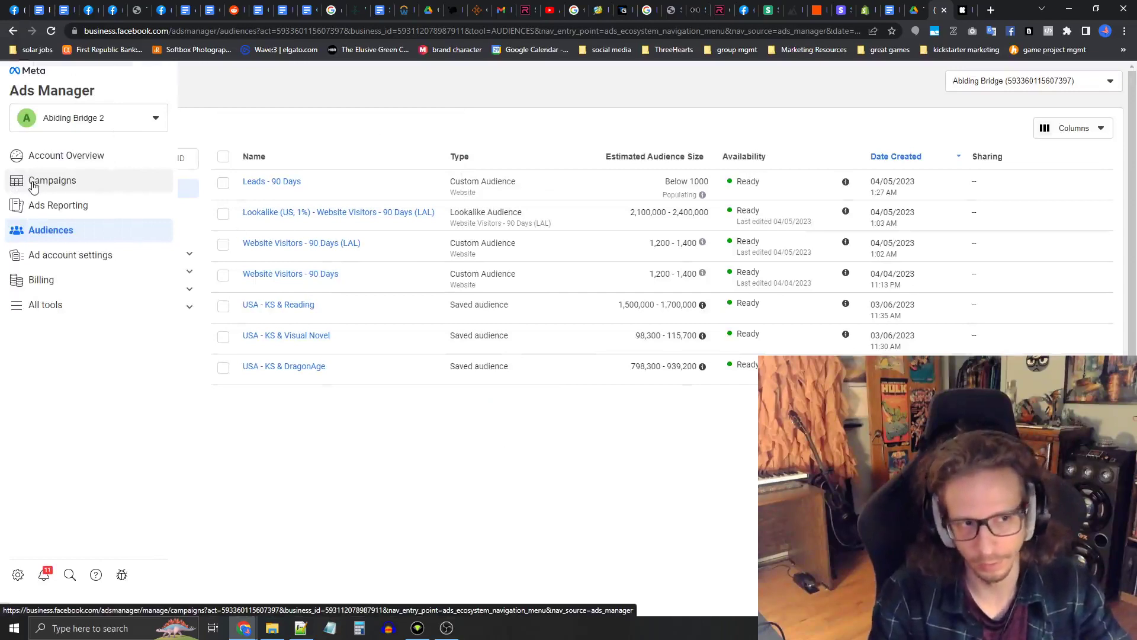
{"action": "left_click", "coordinate": [33, 185]}
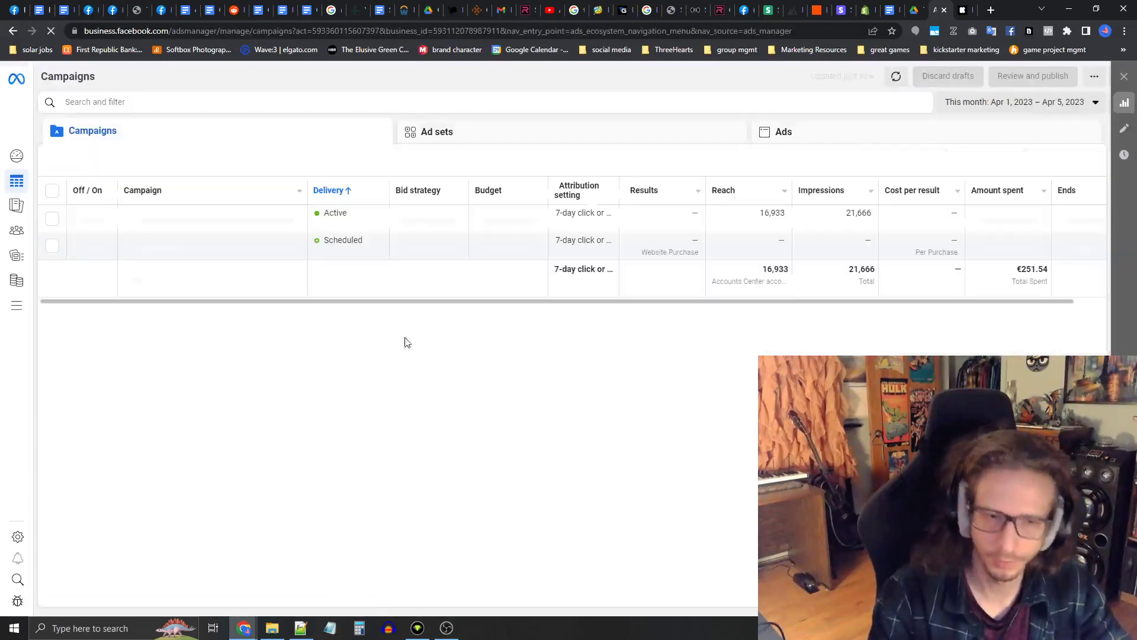
{"action": "left_click", "coordinate": [51, 245]}
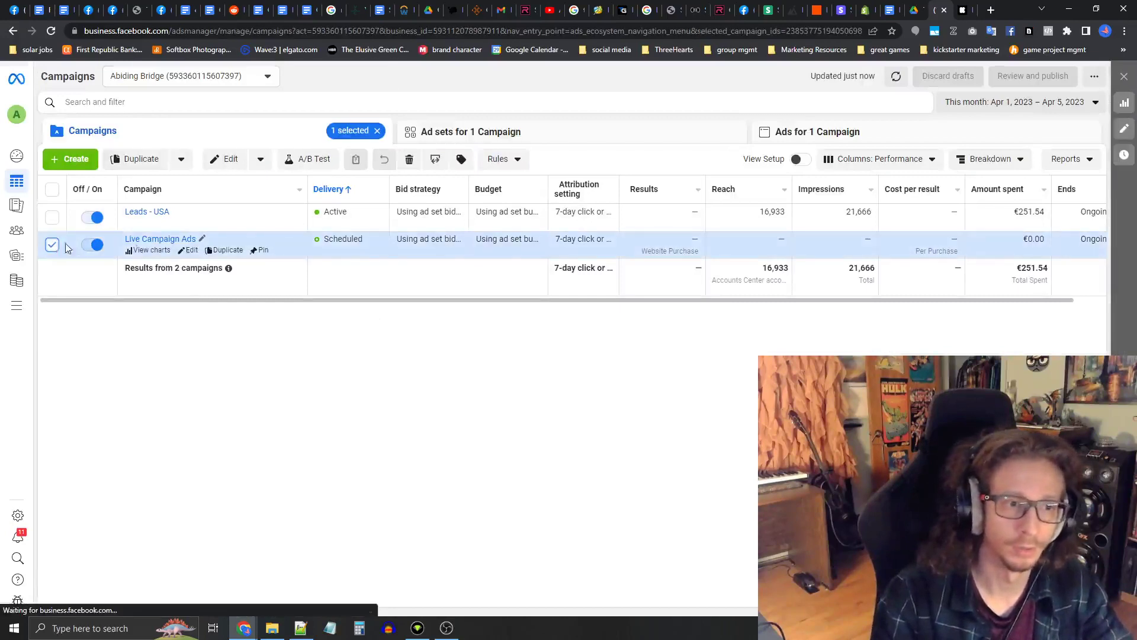
{"action": "left_click", "coordinate": [521, 148]}
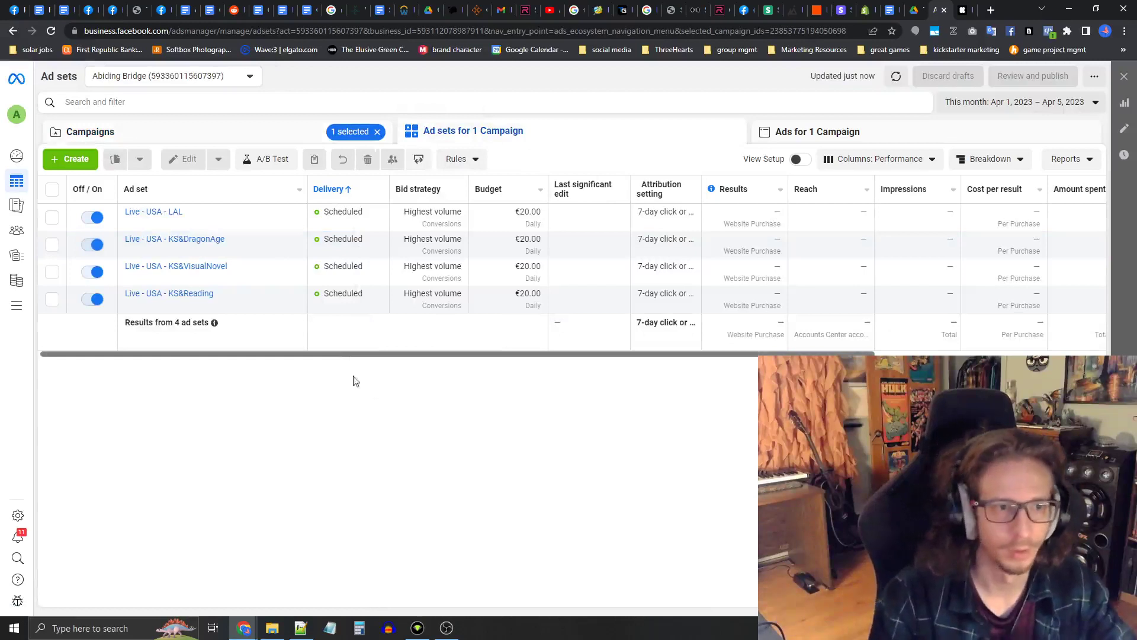
Step: Open the Live - USA - KS&DragonAge ad set for editing and quickly duplicate it
{"action": "left_click", "coordinate": [51, 245]}
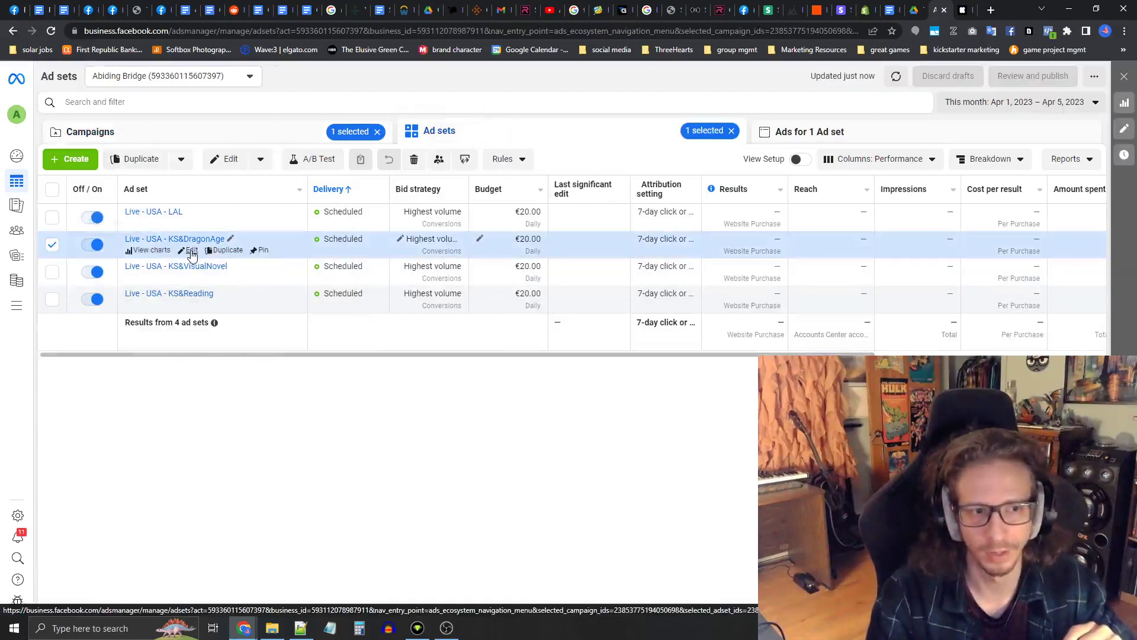
{"action": "left_click", "coordinate": [192, 252]}
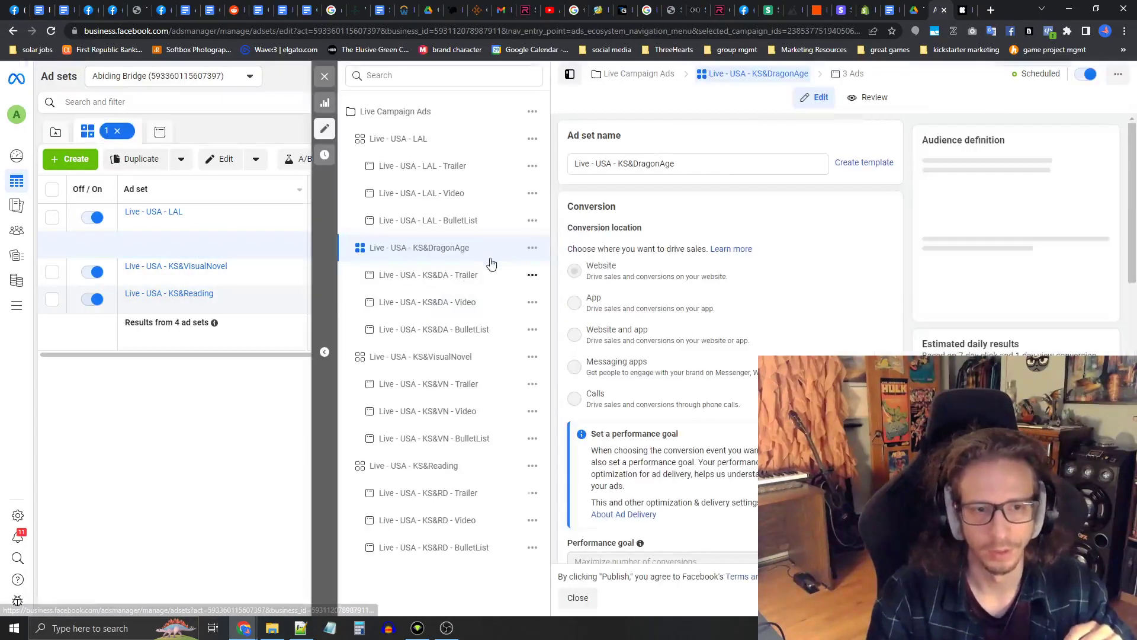
{"action": "left_click", "coordinate": [532, 248]}
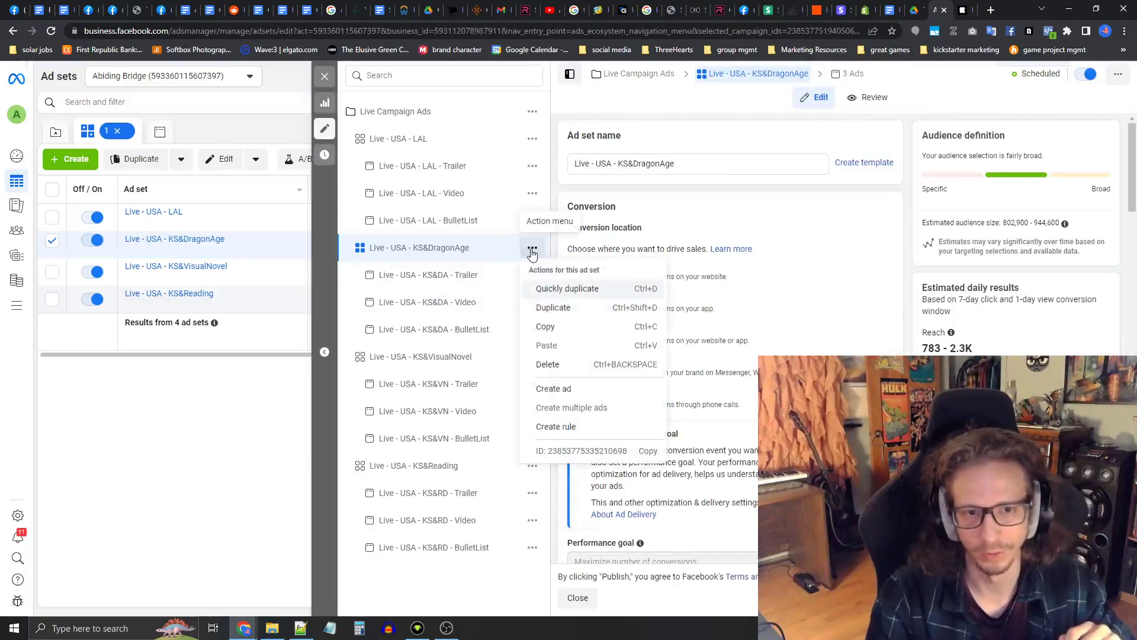
{"action": "left_click", "coordinate": [565, 290]}
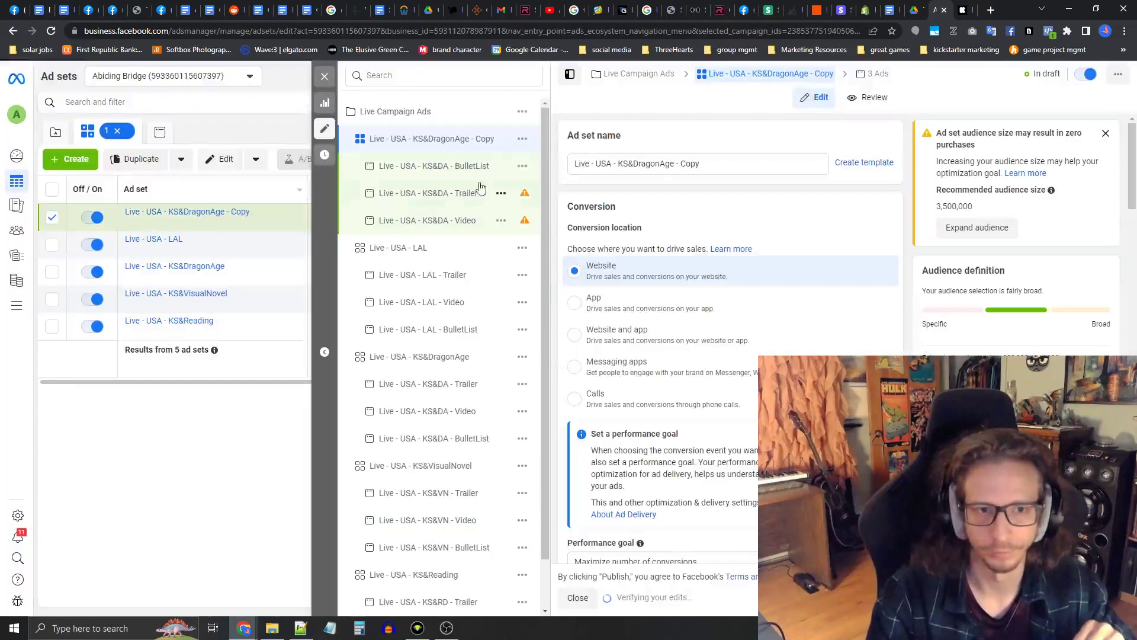
Step: Rename the duplicated ad set to "Live - USA - RemarketingVisitors"
{"action": "left_click_drag", "start_coordinate": [618, 164], "coordinate": [792, 162]}
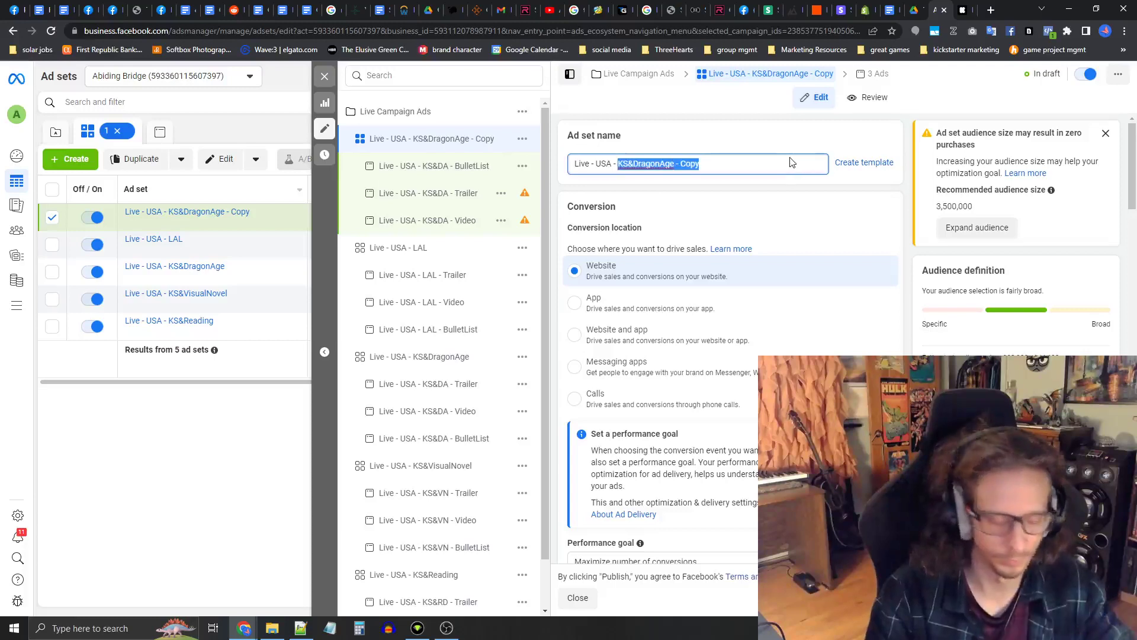
{"action": "type", "text": "Remark"}
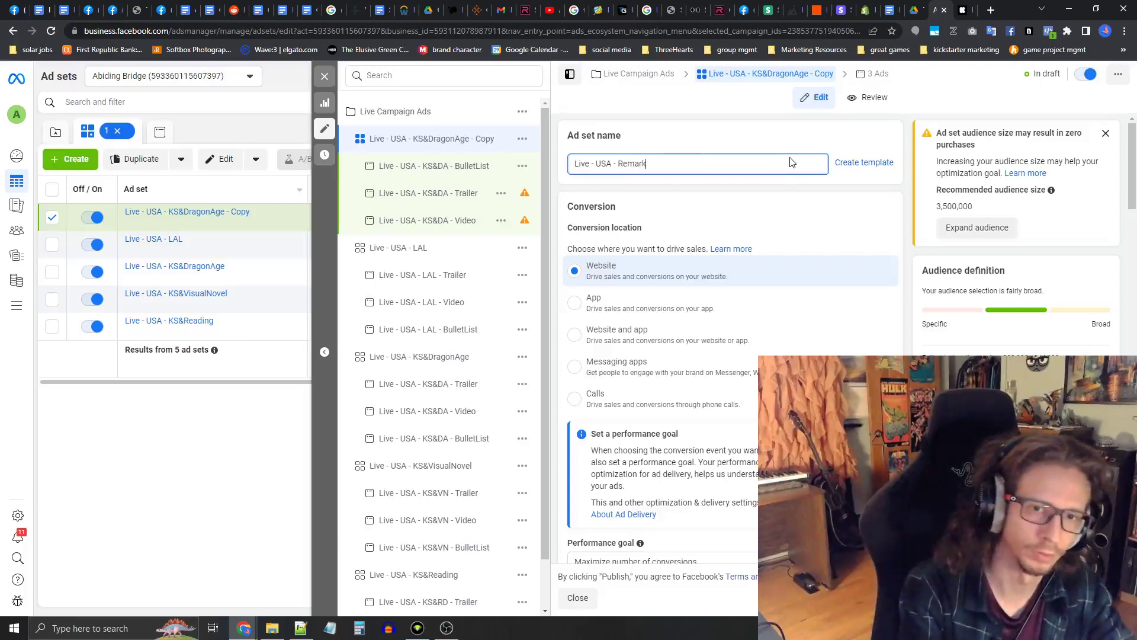
{"action": "type", "text": "etingVisitors"}
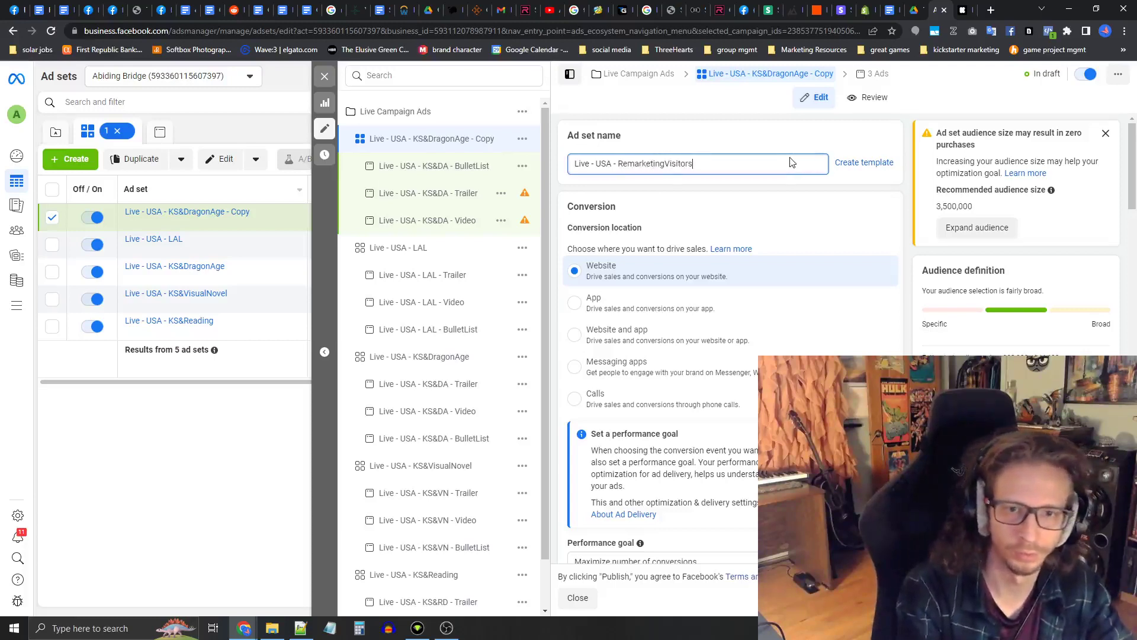
{"action": "left_click", "coordinate": [740, 193]}
Step: Examine the duplicated ad set's conversion settings, schedule and daily budget
{"action": "scroll", "coordinate": [697, 175], "scroll_direction": "down", "scroll_amount": 2}
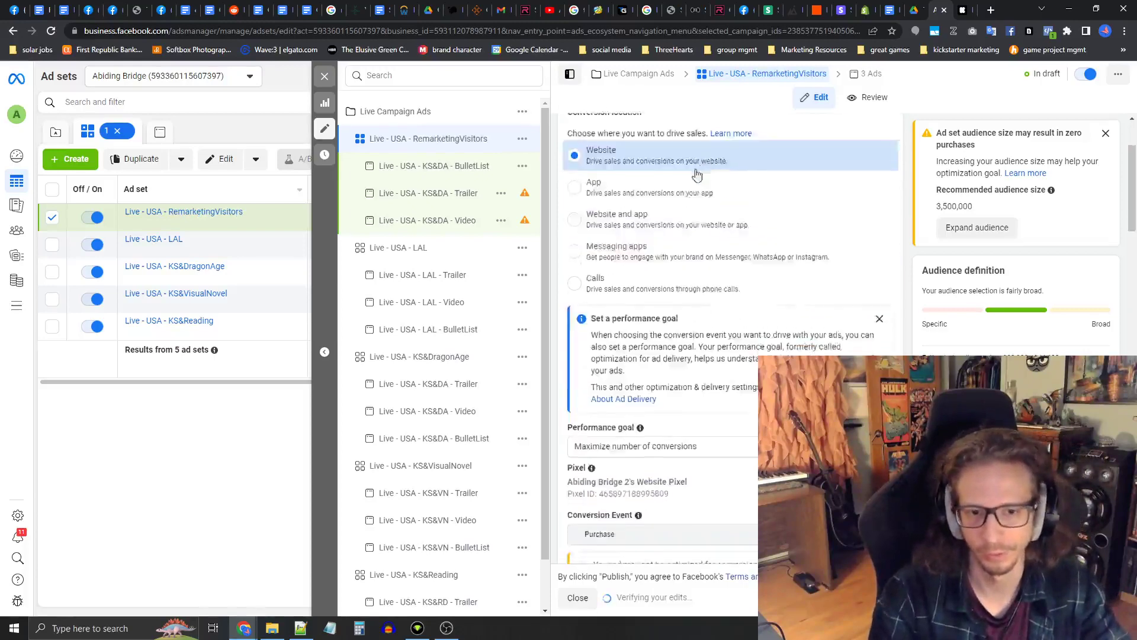
{"action": "scroll", "coordinate": [697, 175], "scroll_direction": "down", "scroll_amount": 7}
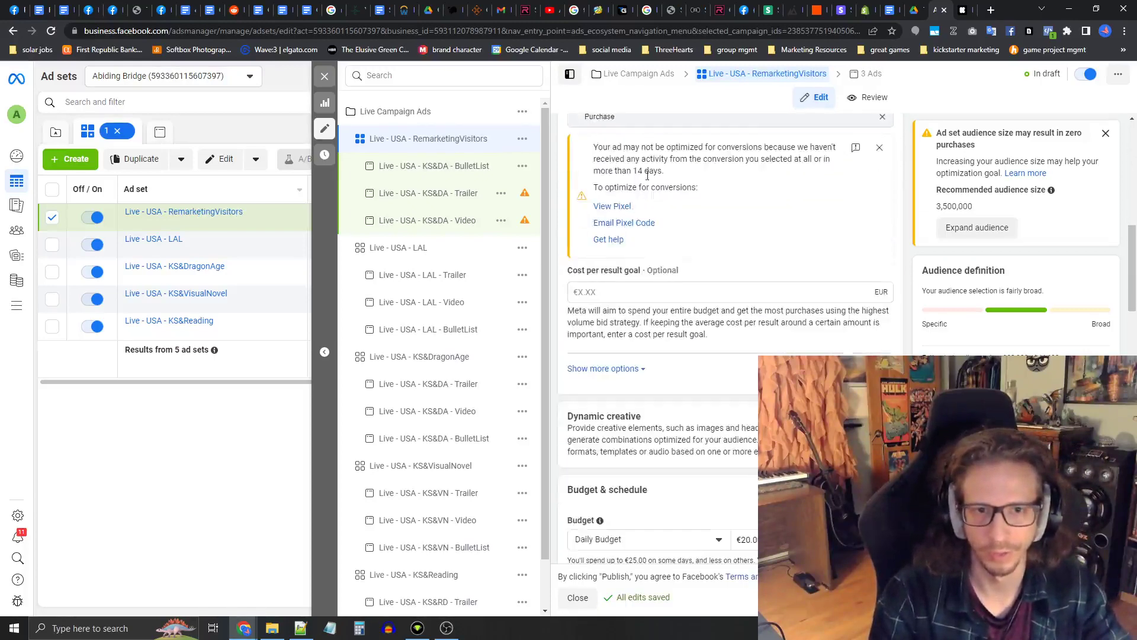
{"action": "scroll", "coordinate": [648, 175], "scroll_direction": "up", "scroll_amount": 2}
{"action": "scroll", "coordinate": [720, 295], "scroll_direction": "down", "scroll_amount": 6}
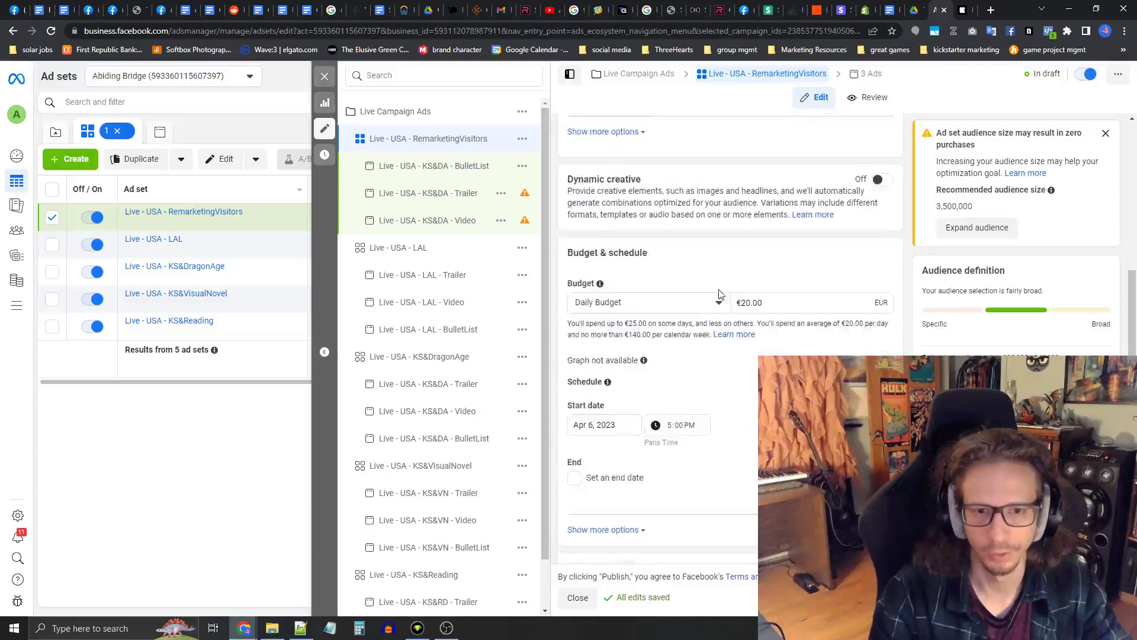
{"action": "scroll", "coordinate": [719, 290], "scroll_direction": "down", "scroll_amount": 4}
{"action": "scroll", "coordinate": [723, 266], "scroll_direction": "up", "scroll_amount": 2}
{"action": "double_click", "coordinate": [736, 248]}
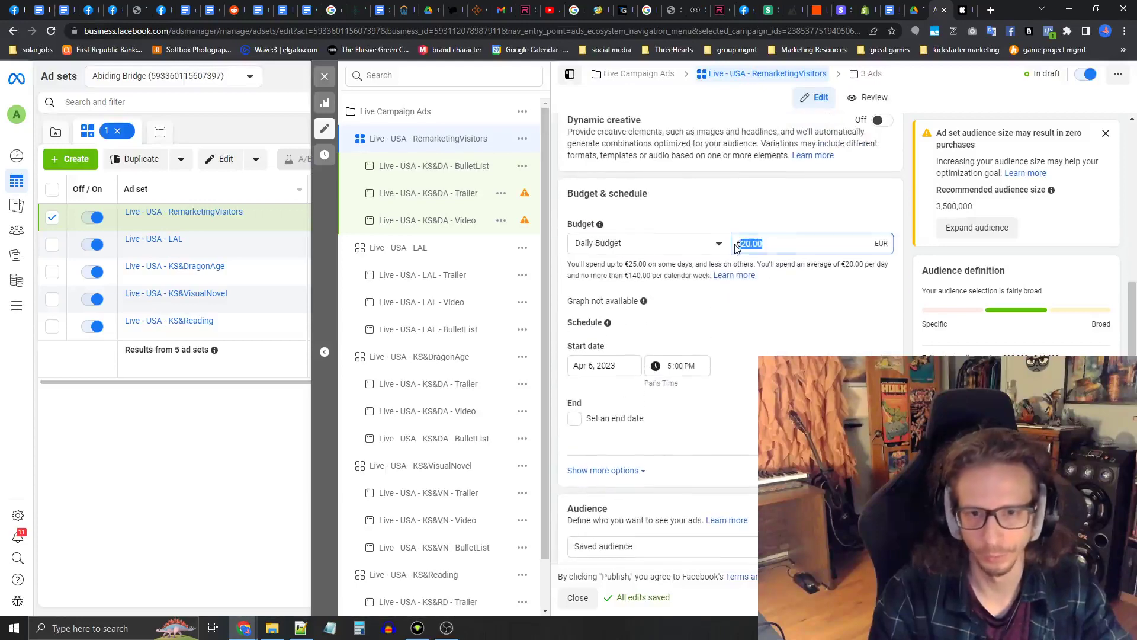
{"action": "double_click", "coordinate": [742, 245]}
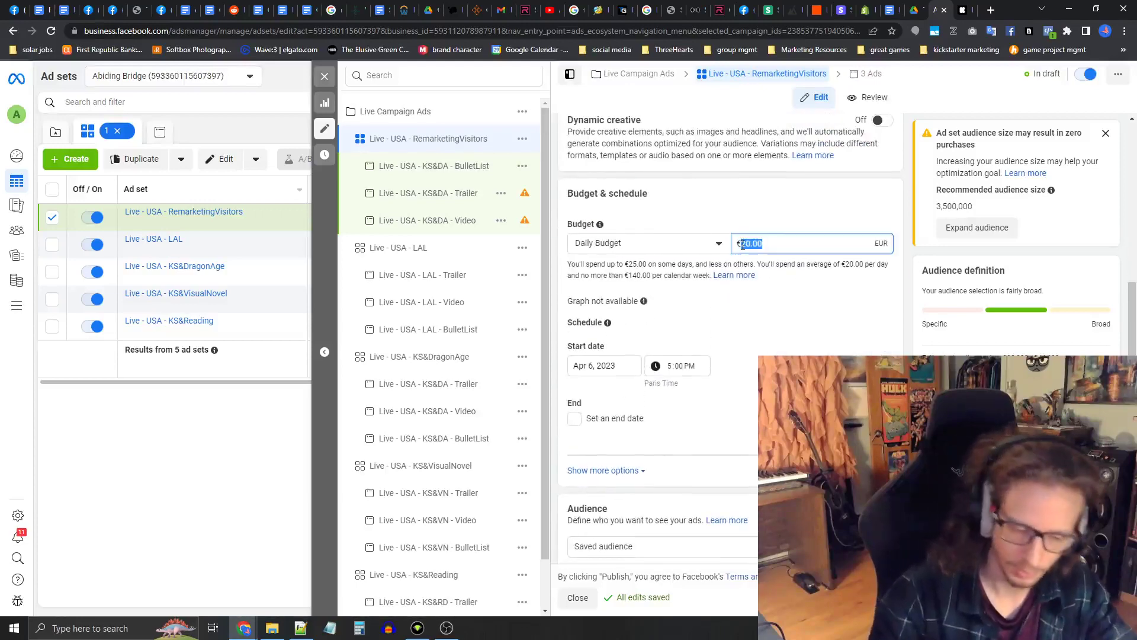
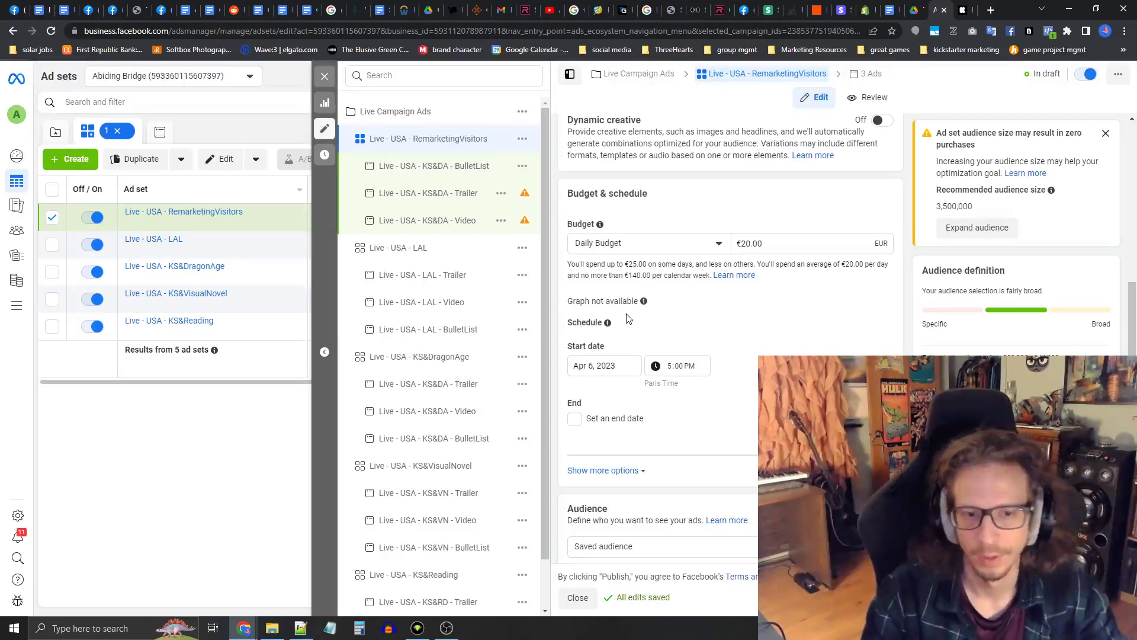
Step: Enable an end date for the ad set and set it to Apr 9, 2023 at 7:00 AM
{"action": "left_click", "coordinate": [575, 420]}
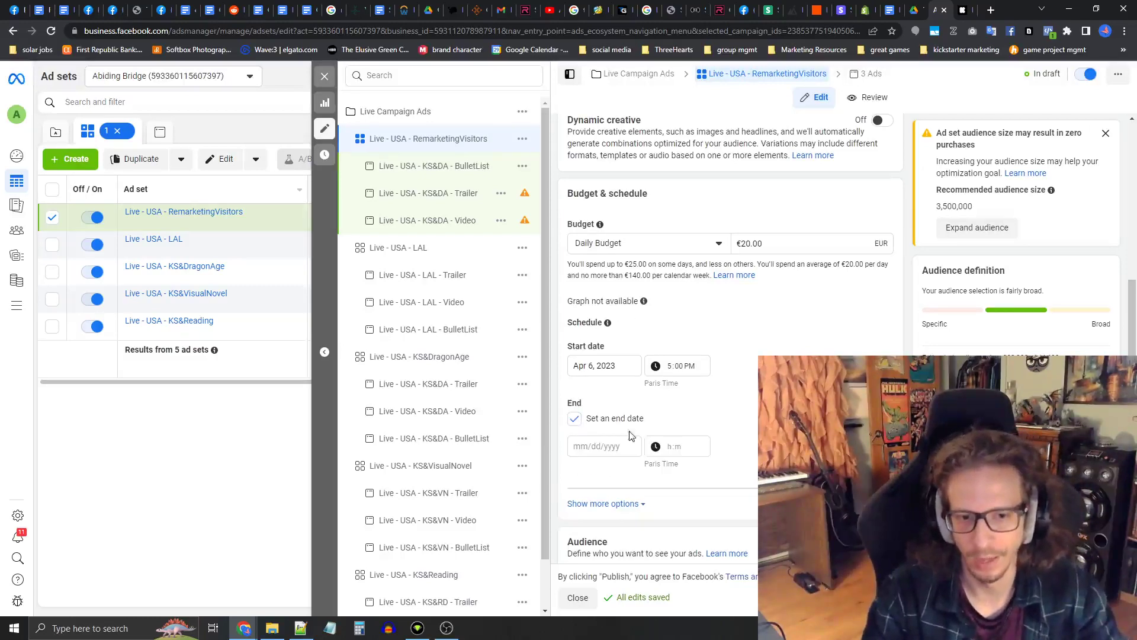
{"action": "left_click", "coordinate": [634, 449]}
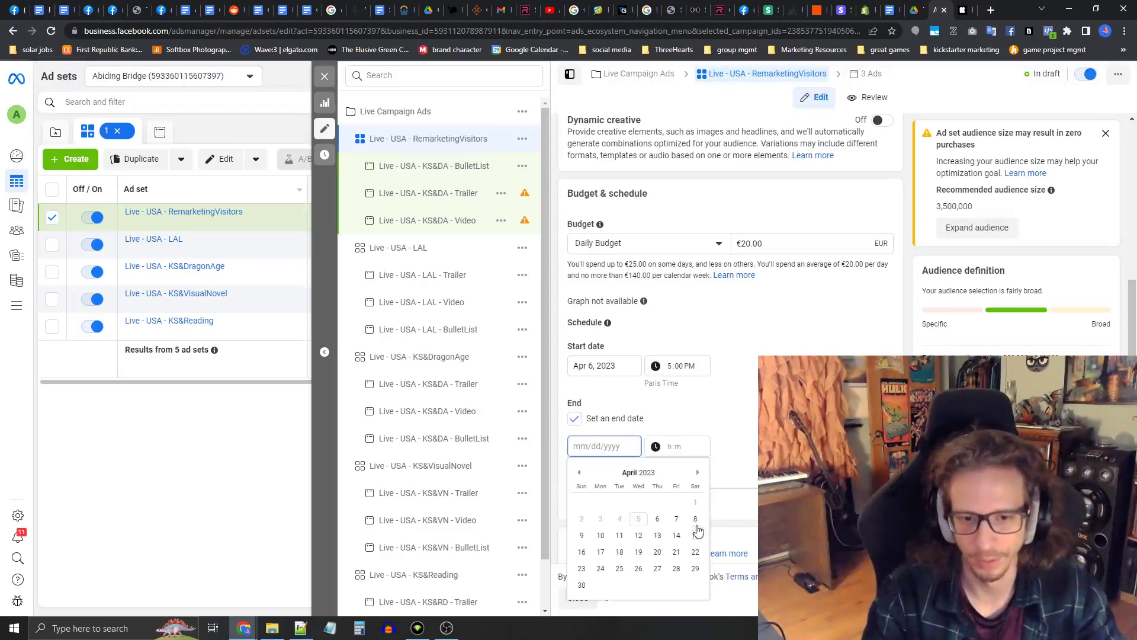
{"action": "left_click", "coordinate": [580, 536]}
{"action": "left_click", "coordinate": [667, 448]}
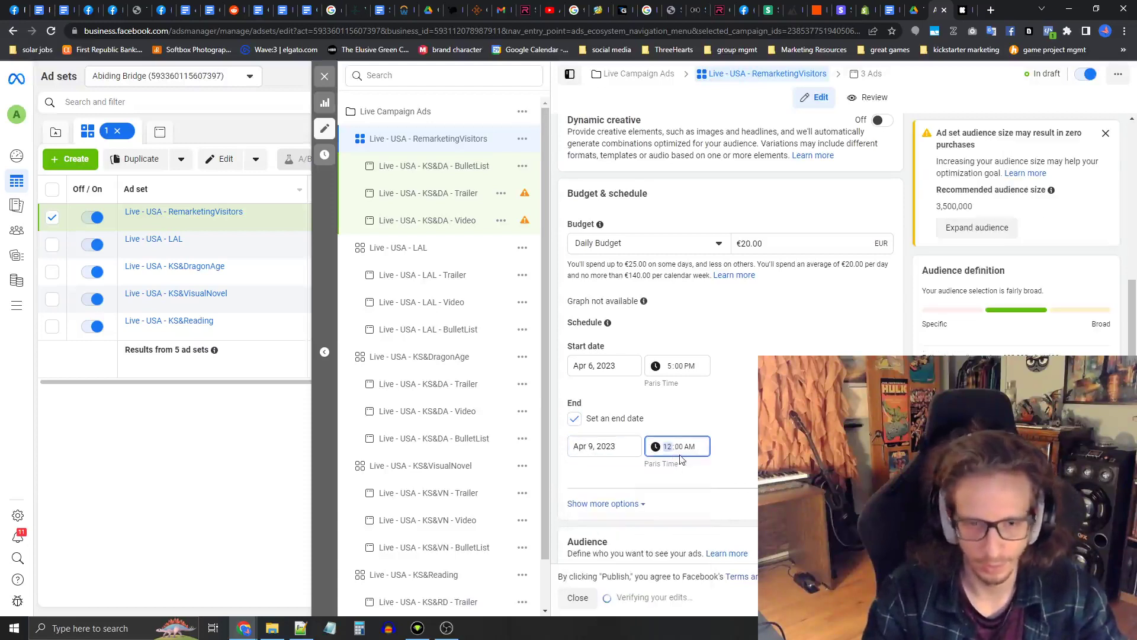
{"action": "type", "text": "7"}
{"action": "key", "text": "Tab"}
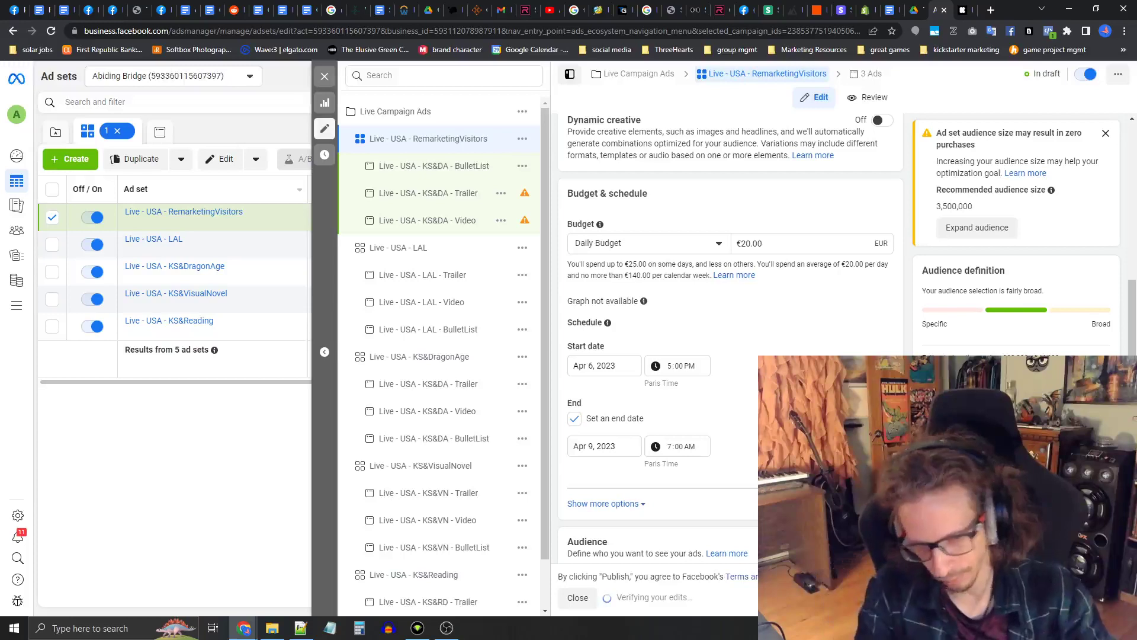
{"action": "key", "text": "Tab"}
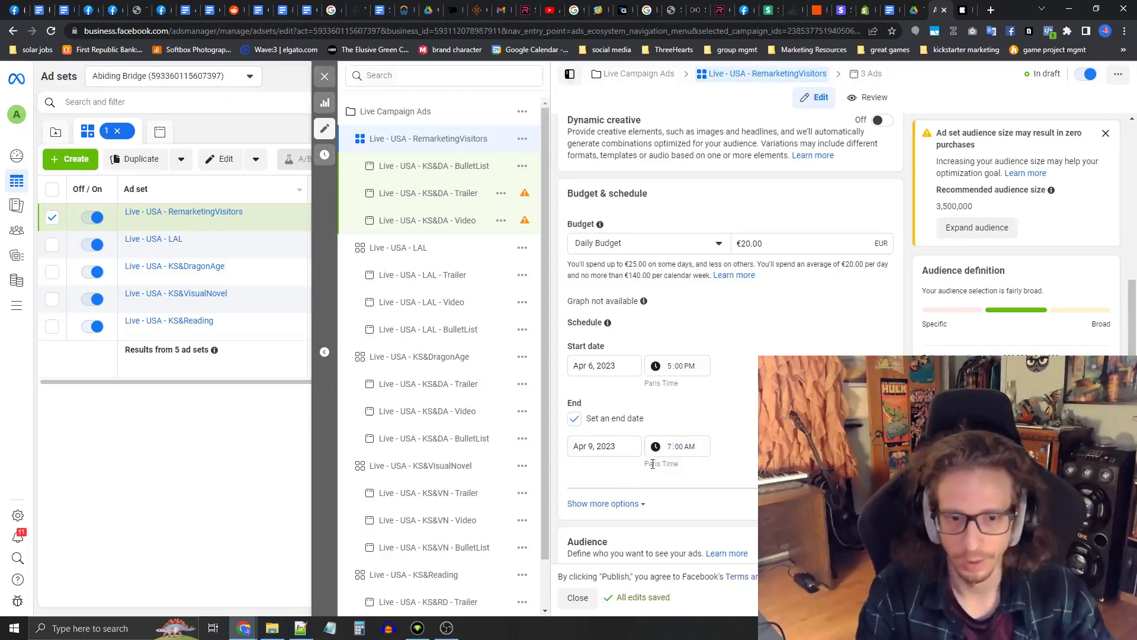
Step: Check the ad set's audience section, its start and end dates, and its daily budget amount
{"action": "scroll", "coordinate": [682, 462], "scroll_direction": "down", "scroll_amount": 4}
{"action": "scroll", "coordinate": [711, 367], "scroll_direction": "down", "scroll_amount": 1}
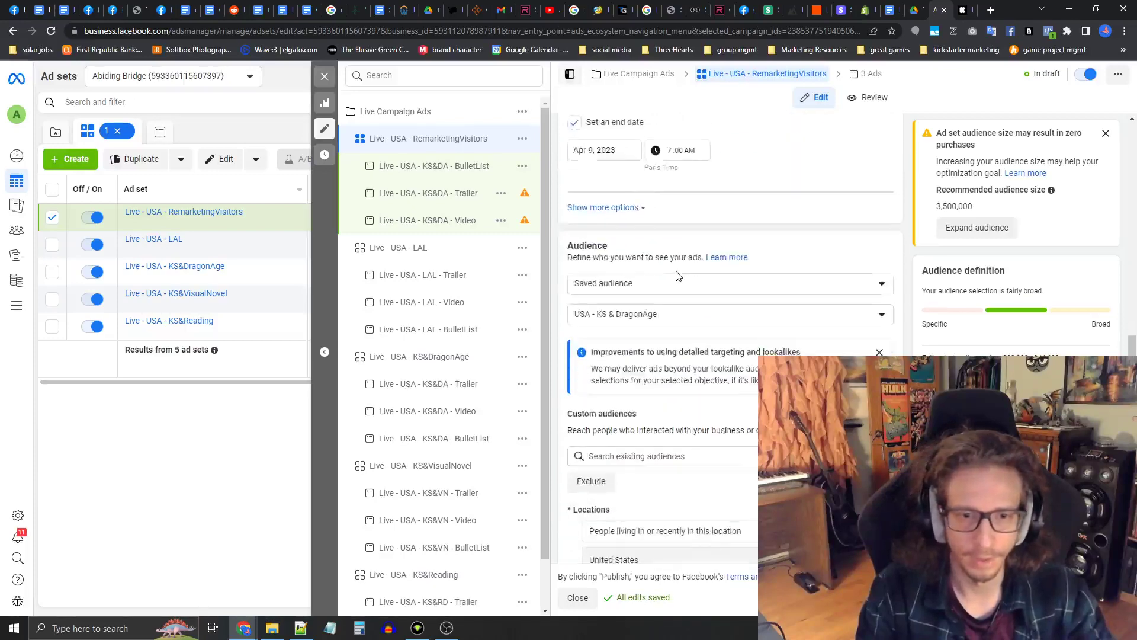
{"action": "scroll", "coordinate": [705, 367], "scroll_direction": "up", "scroll_amount": 5}
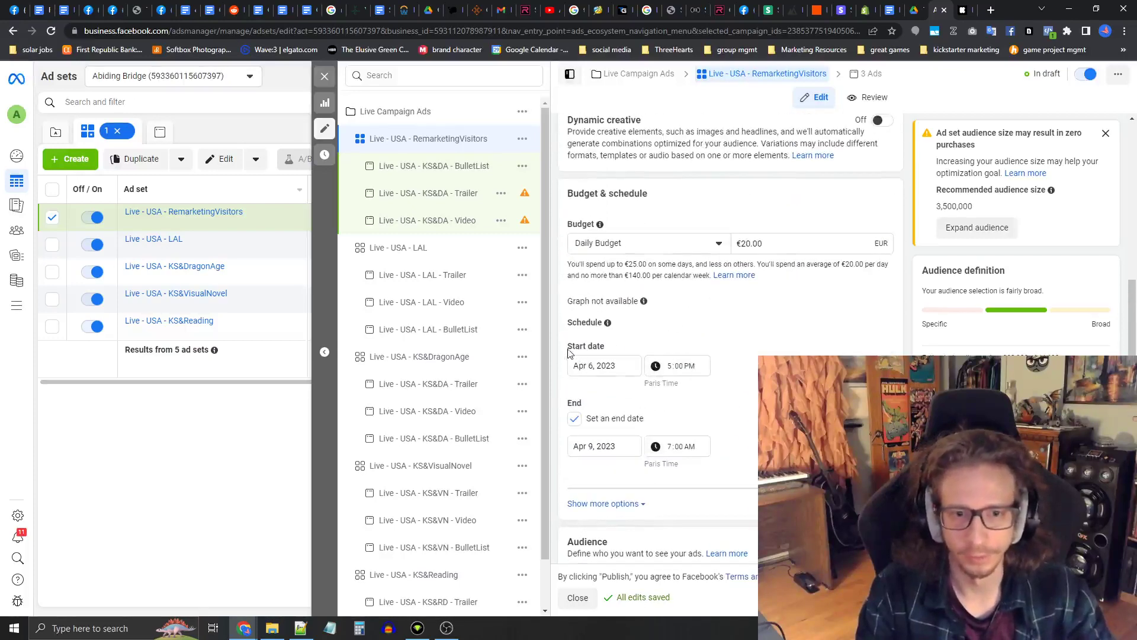
{"action": "left_click_drag", "start_coordinate": [570, 353], "coordinate": [613, 353]}
{"action": "double_click", "coordinate": [575, 407]}
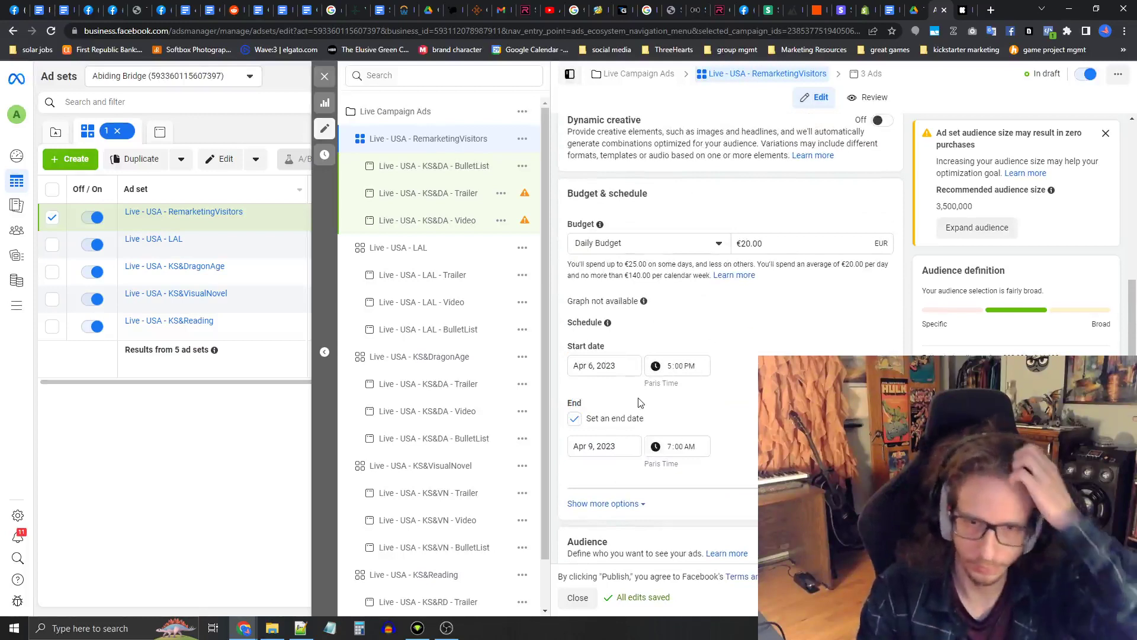
{"action": "left_click_drag", "start_coordinate": [769, 245], "coordinate": [742, 244]}
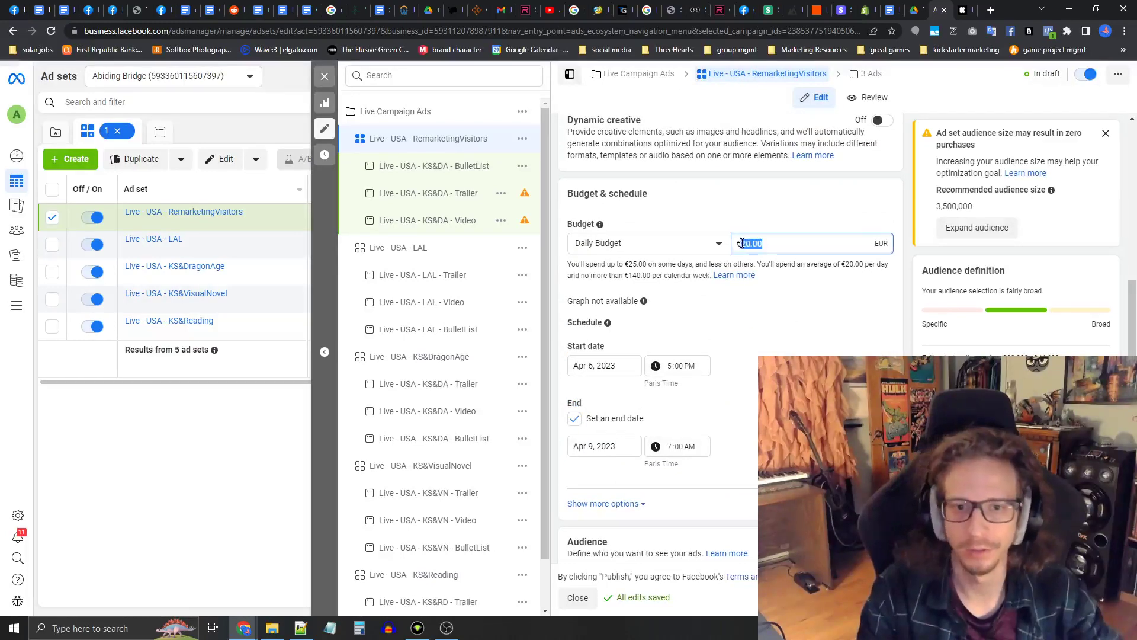
Step: Close the ad set editor and show only the ad sets of the Leads - USA campaign
{"action": "left_click", "coordinate": [324, 76]}
{"action": "left_click", "coordinate": [591, 312]}
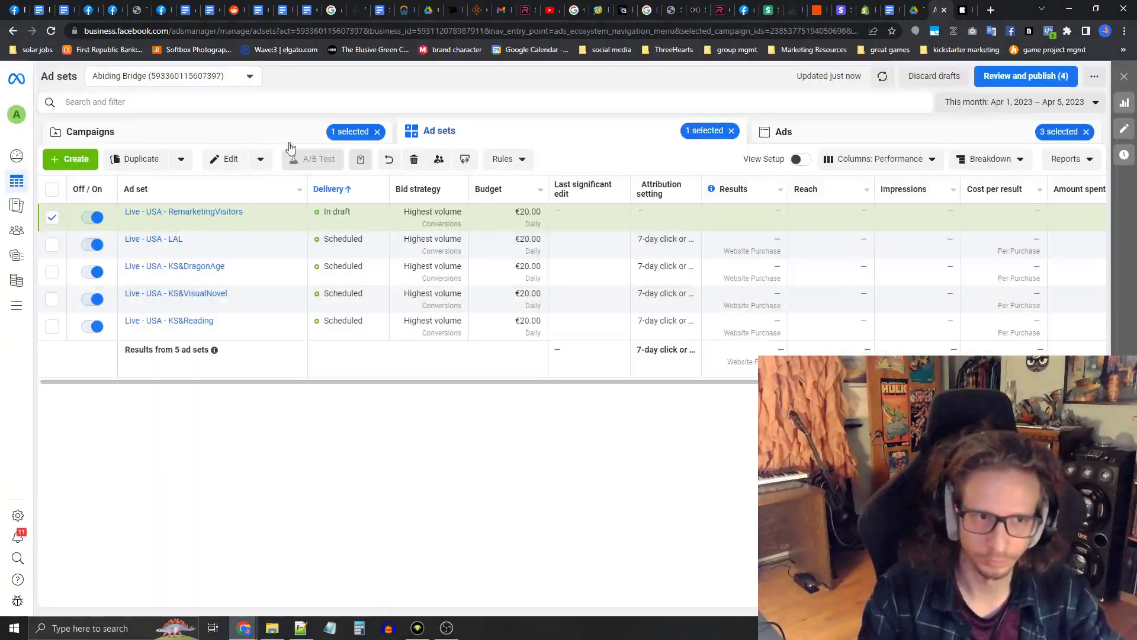
{"action": "left_click", "coordinate": [264, 139]}
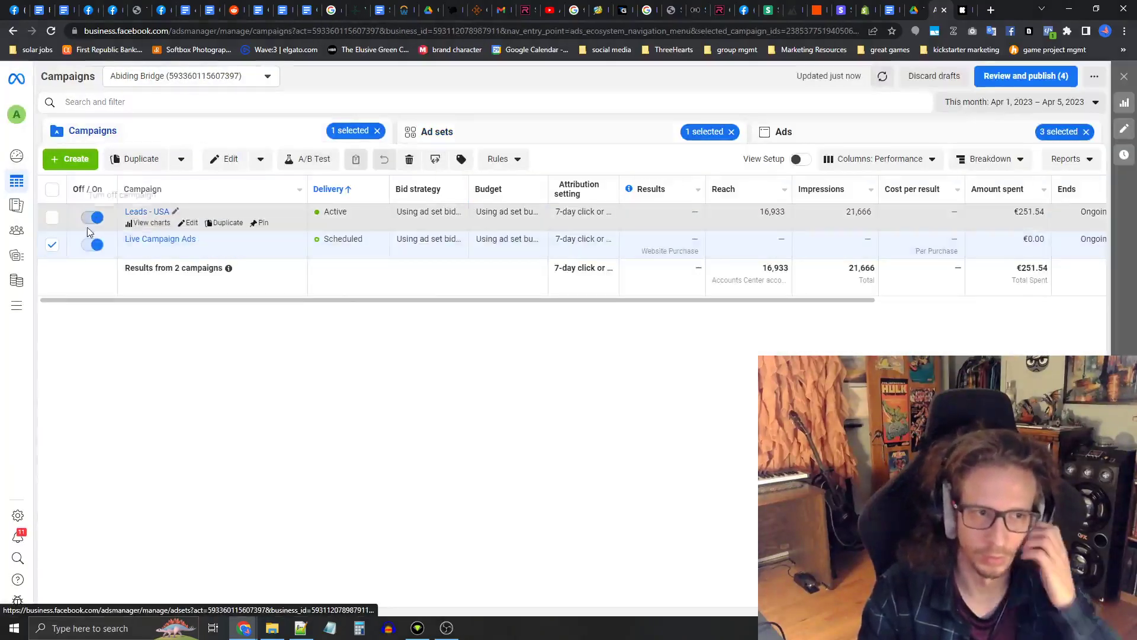
{"action": "left_click", "coordinate": [52, 245]}
{"action": "left_click", "coordinate": [52, 223]}
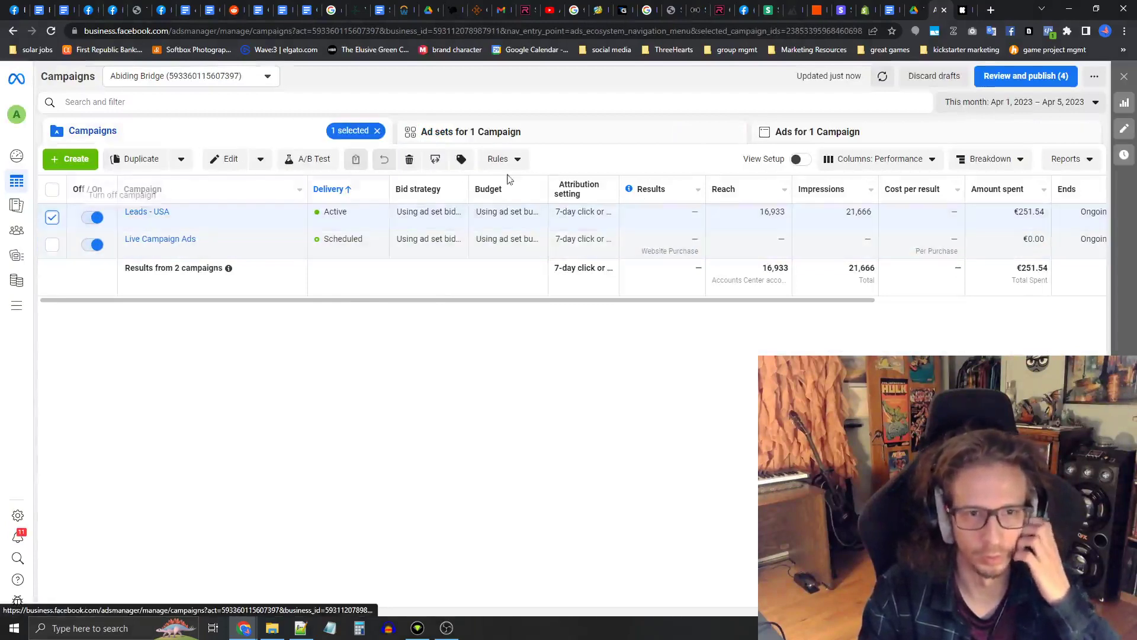
{"action": "left_click", "coordinate": [569, 130]}
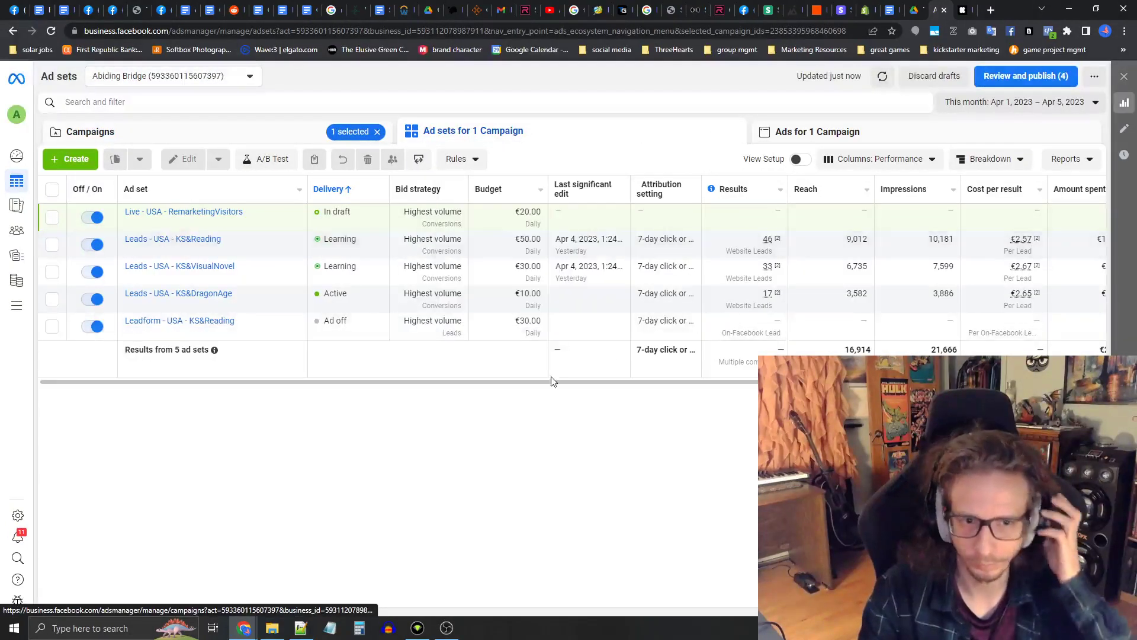
Step: Change the ad sets table to the Performance and Clicks column preset and bring its click columns into view
{"action": "left_click_drag", "start_coordinate": [551, 382], "coordinate": [790, 391]}
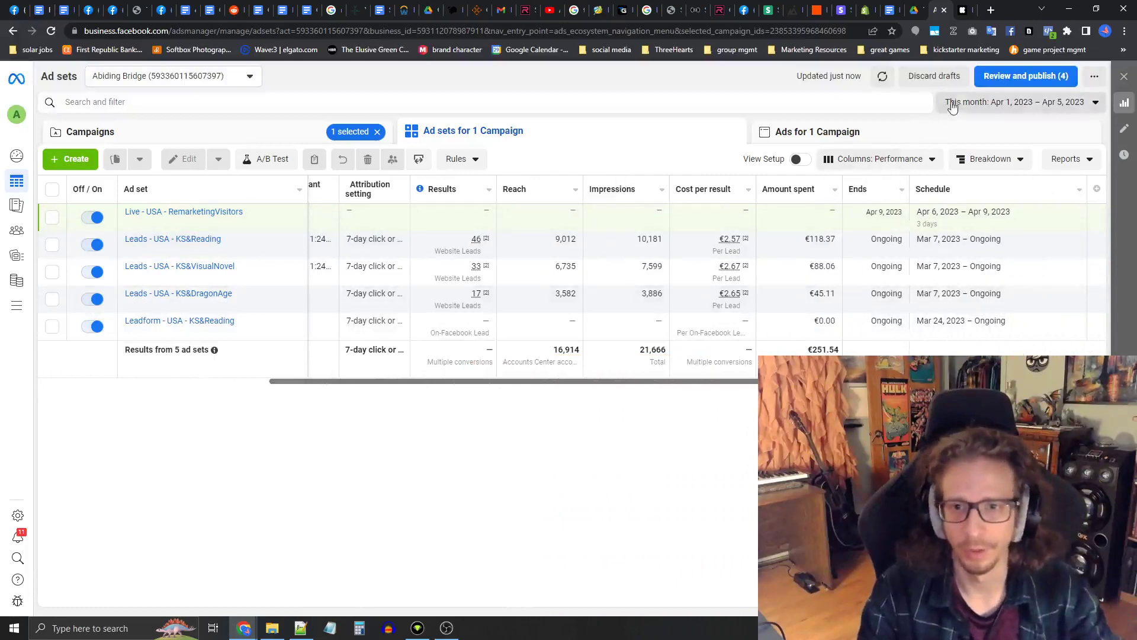
{"action": "left_click", "coordinate": [908, 160]}
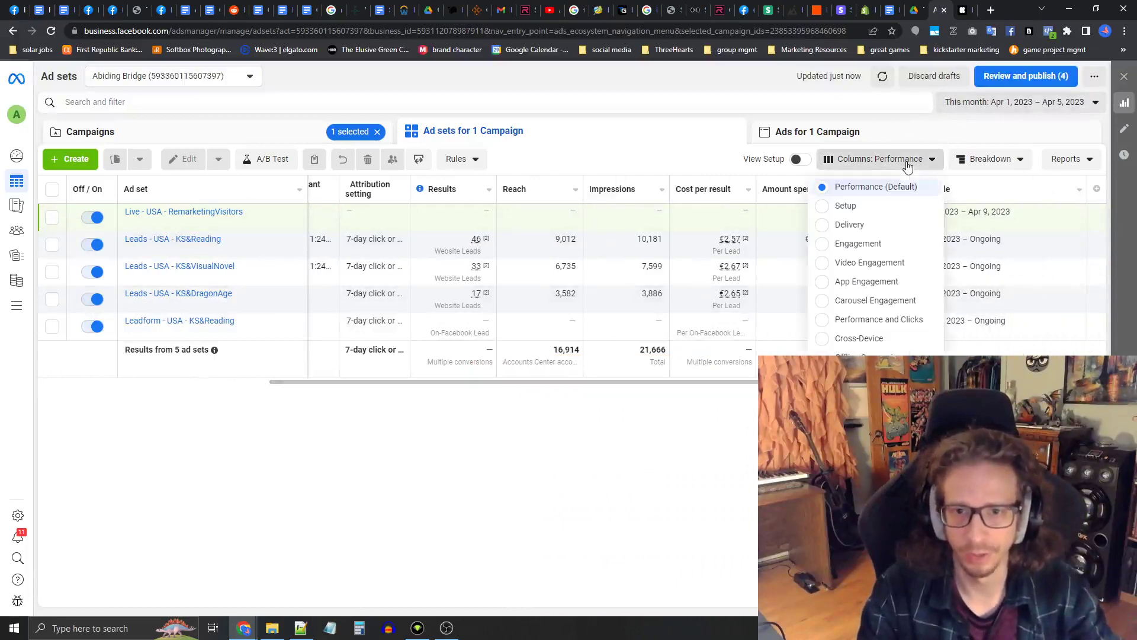
{"action": "left_click", "coordinate": [842, 320]}
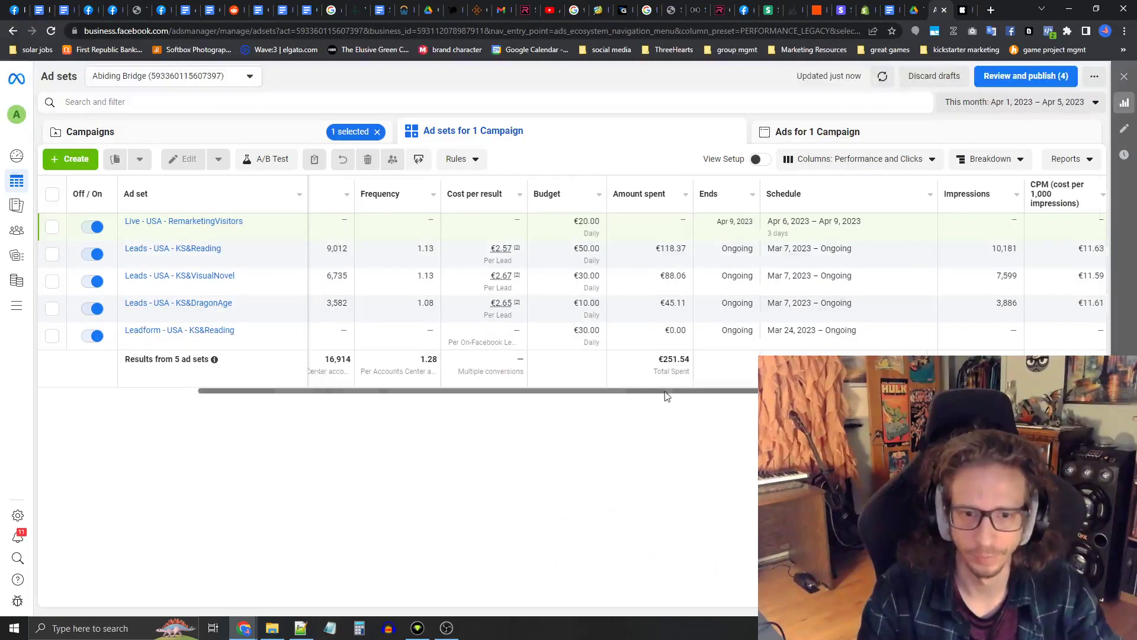
{"action": "left_click_drag", "start_coordinate": [668, 392], "coordinate": [903, 392]}
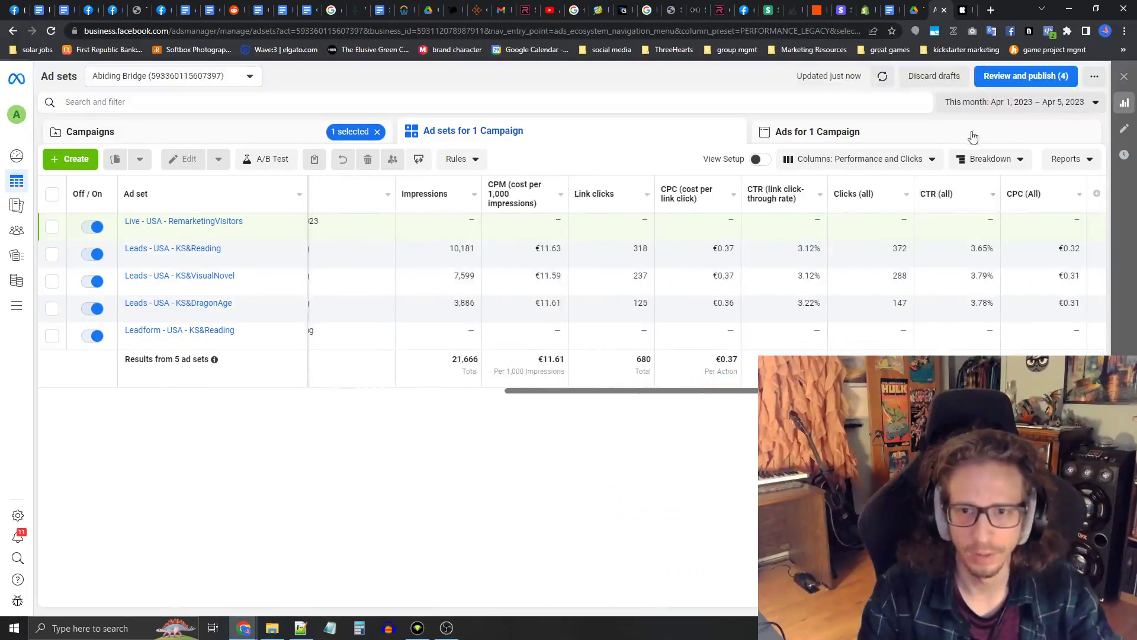
Step: Set the reporting date range to Maximum and examine the total link clicks across the ad sets
{"action": "left_click", "coordinate": [996, 106]}
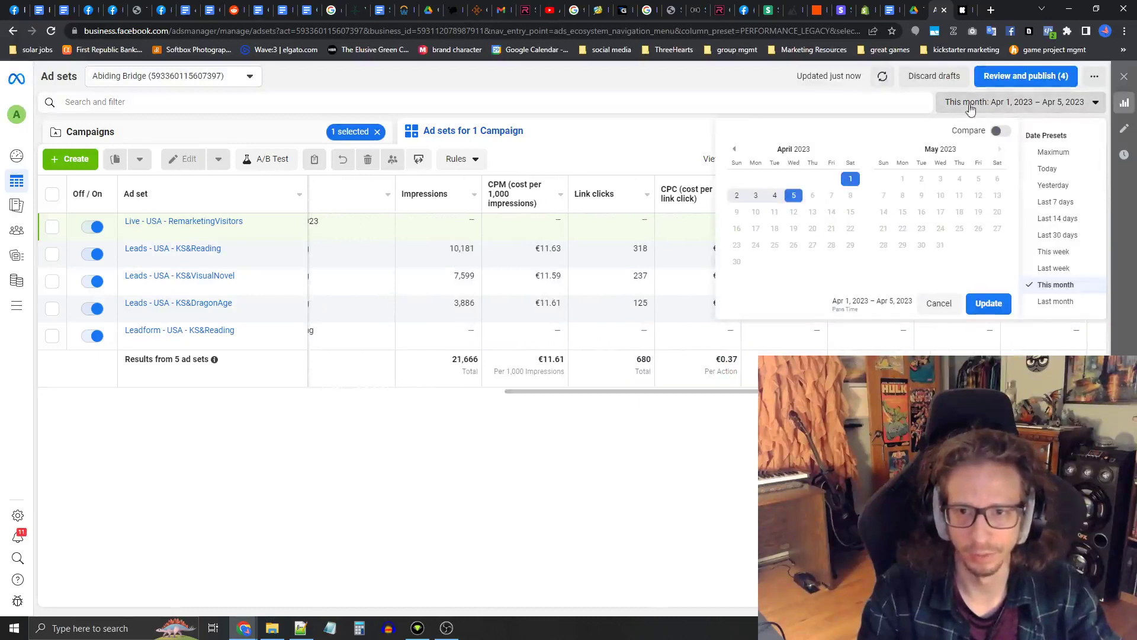
{"action": "left_click", "coordinate": [1054, 152]}
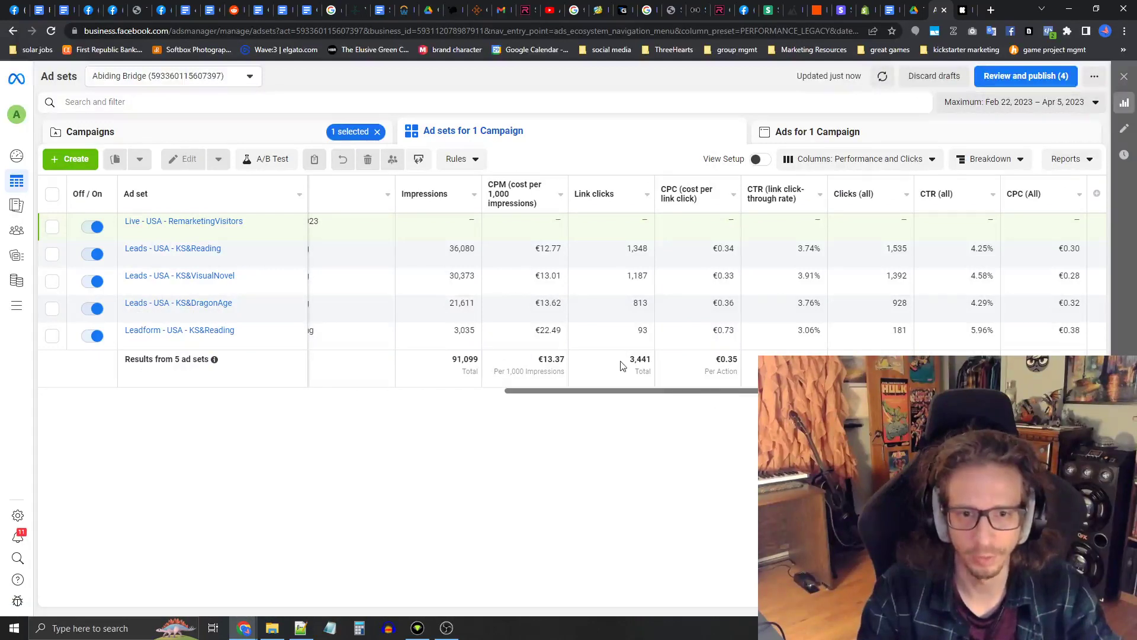
{"action": "left_click_drag", "start_coordinate": [621, 366], "coordinate": [654, 366]}
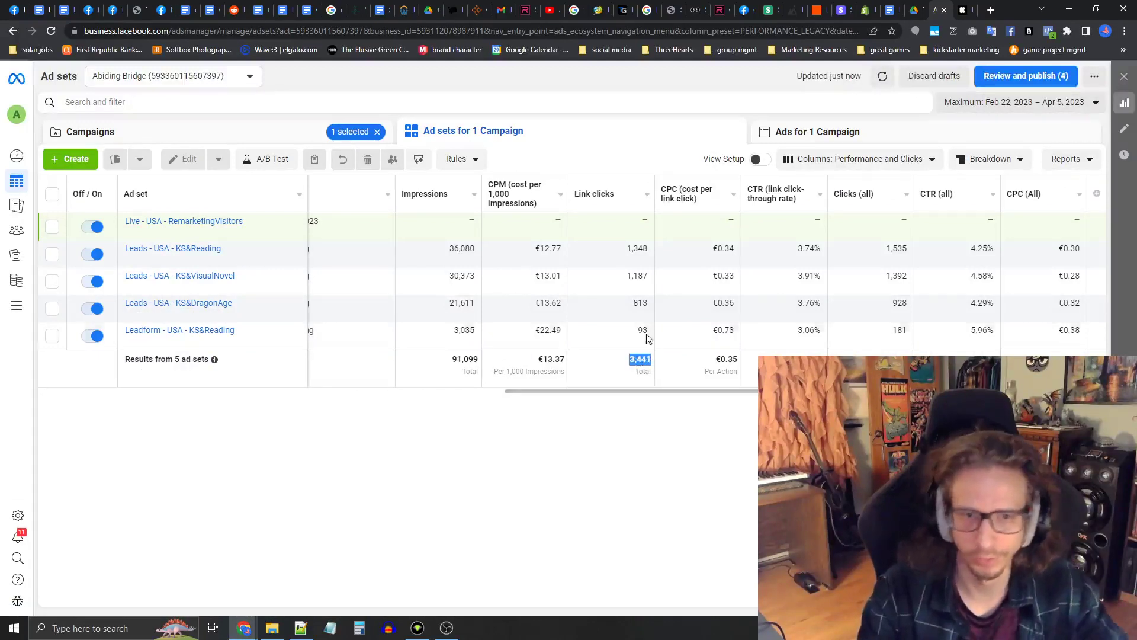
{"action": "mouse_move", "coordinate": [586, 196]}
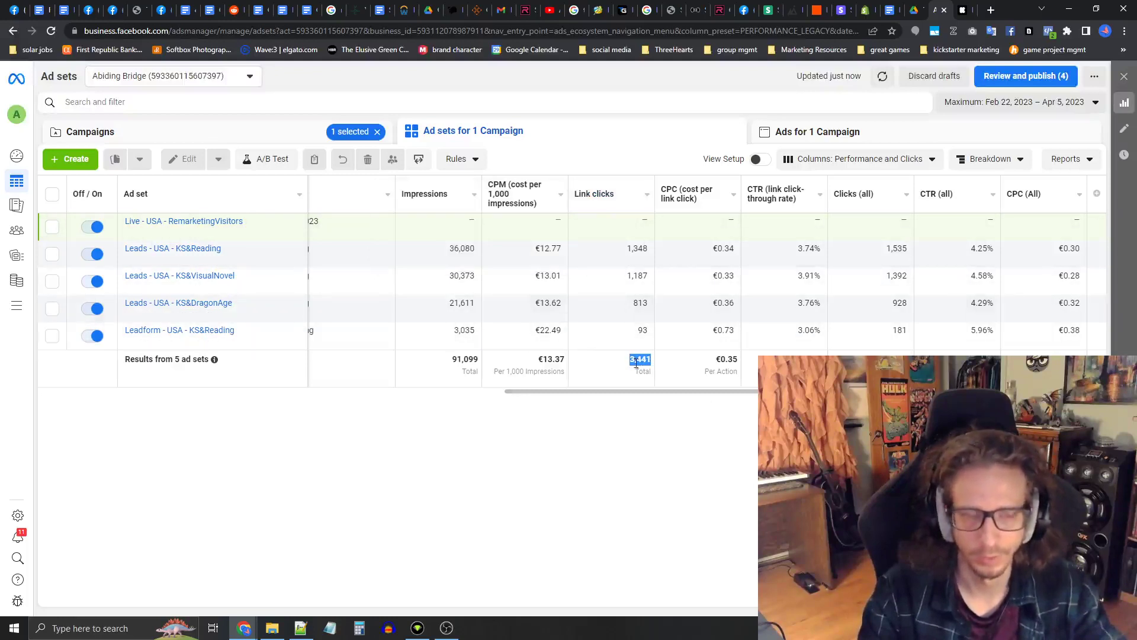
Step: Switch to Calculator and multiply 4000 by 0.02
{"action": "left_click", "coordinate": [359, 627]}
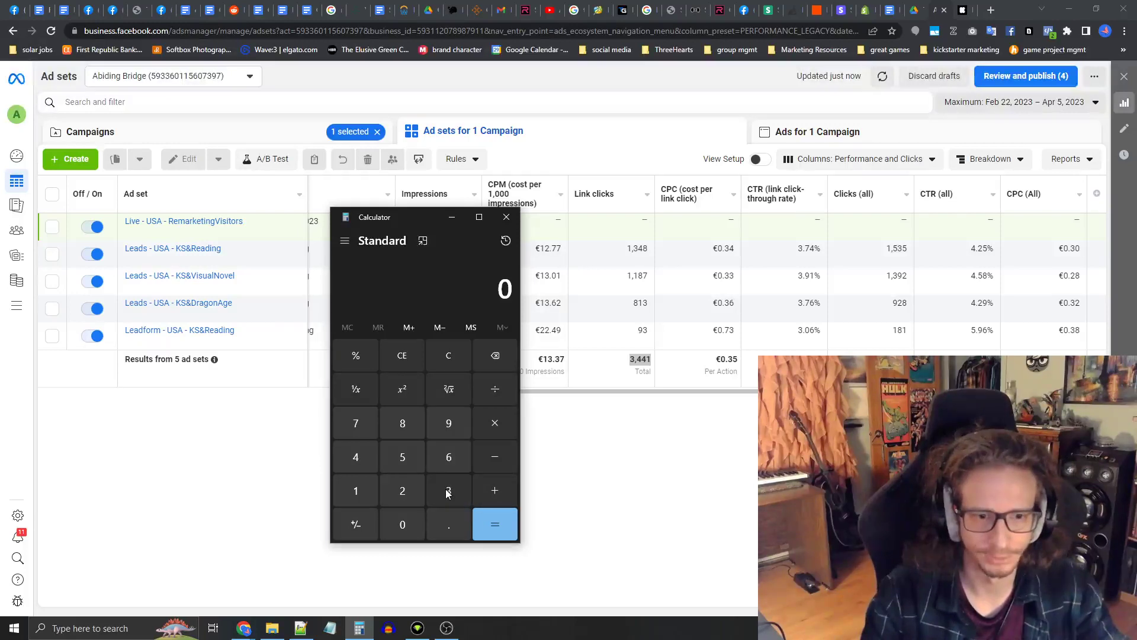
{"action": "left_click", "coordinate": [364, 463]}
{"action": "double_click", "coordinate": [402, 524]}
{"action": "left_click", "coordinate": [402, 525]}
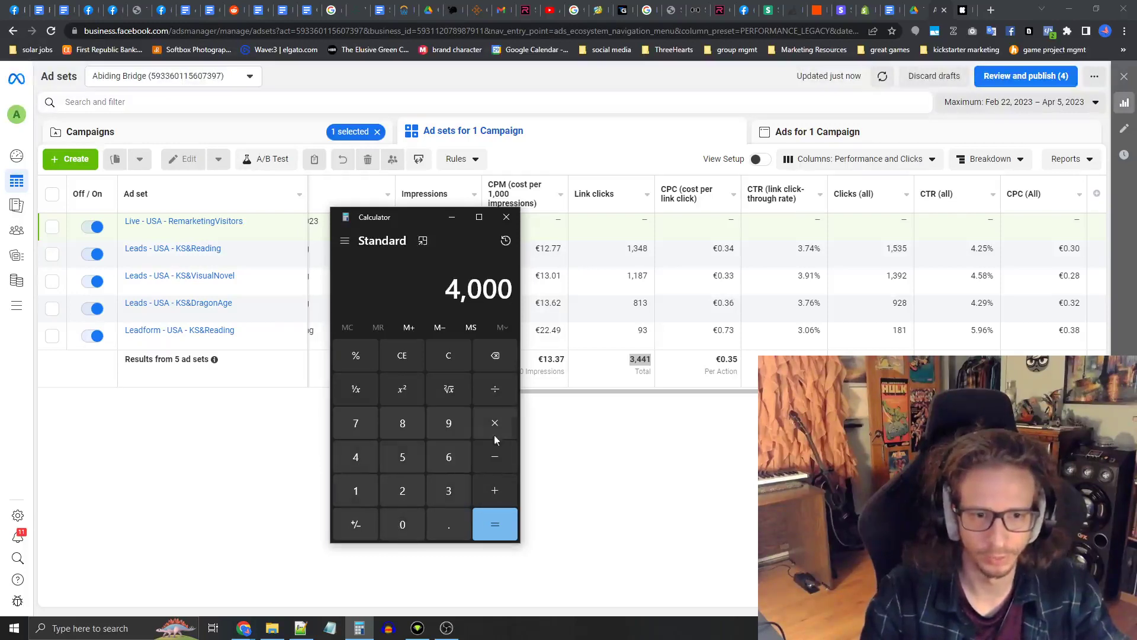
{"action": "left_click", "coordinate": [497, 420]}
{"action": "left_click", "coordinate": [402, 524]}
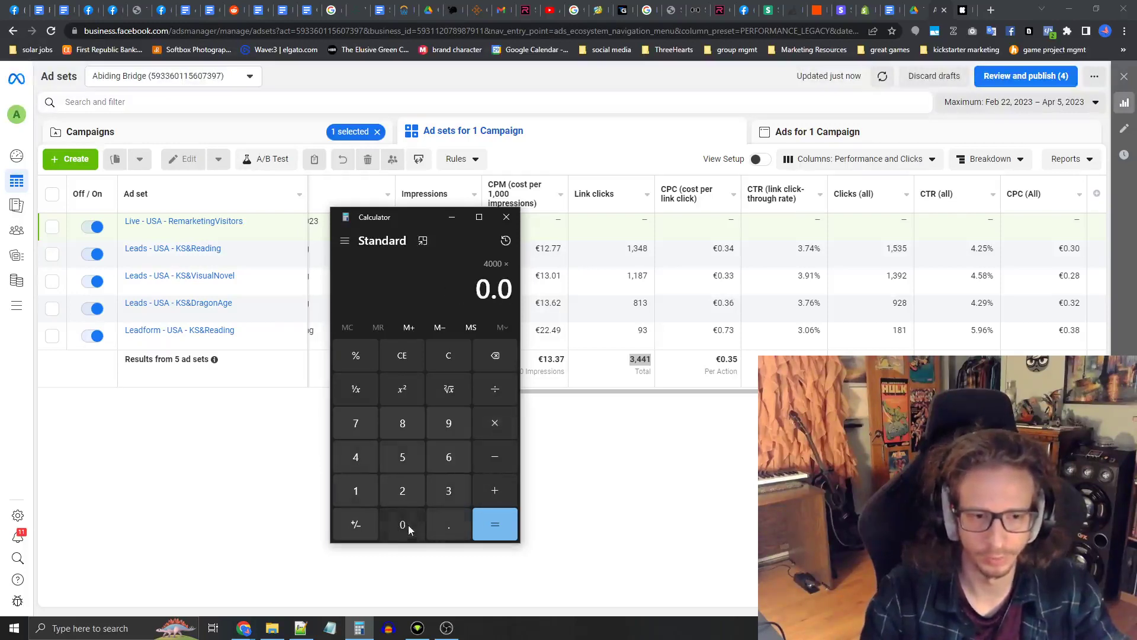
{"action": "left_click", "coordinate": [402, 490]}
{"action": "left_click", "coordinate": [485, 525]}
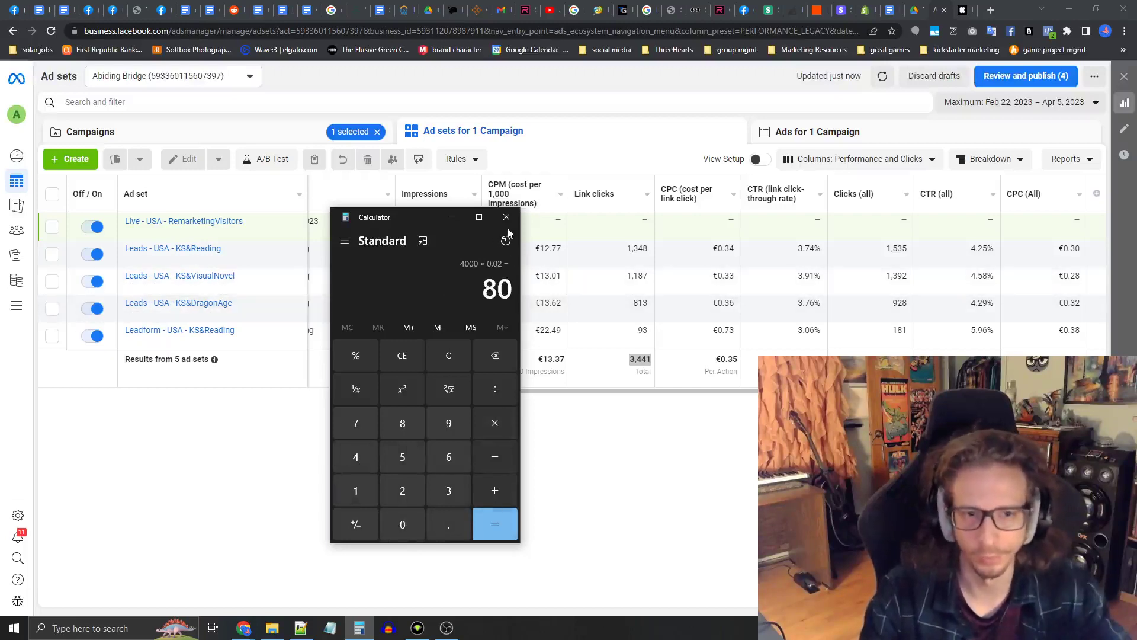
Step: Divide the calculated product by 3 and close Calculator
{"action": "left_click", "coordinate": [492, 389]}
{"action": "left_click", "coordinate": [449, 490]}
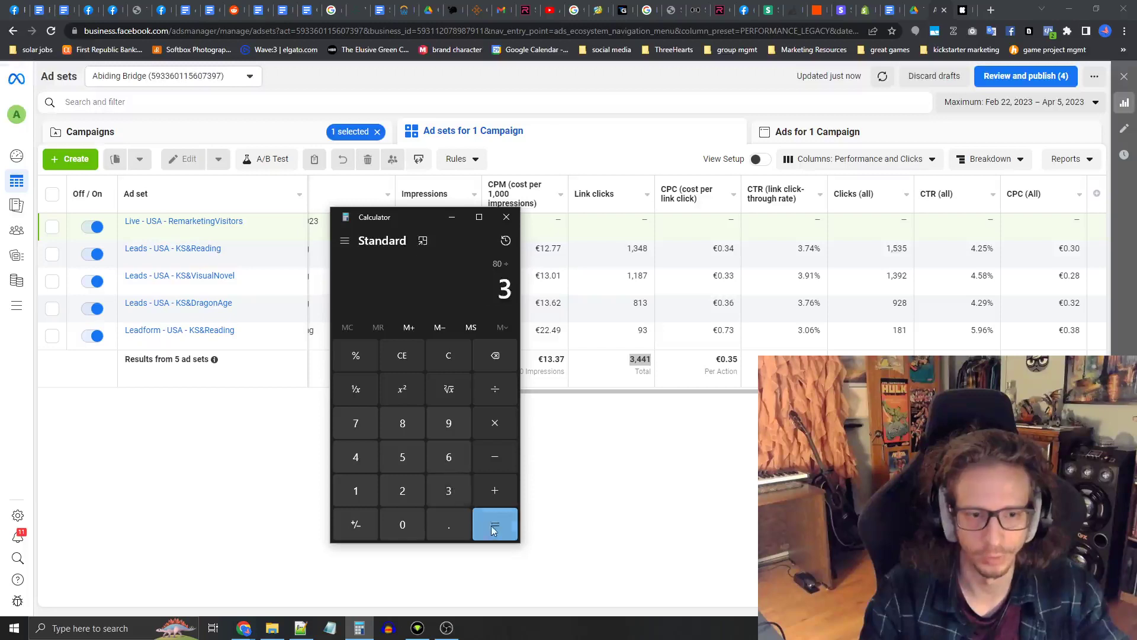
{"action": "left_click", "coordinate": [495, 524]}
{"action": "left_click", "coordinate": [507, 218]}
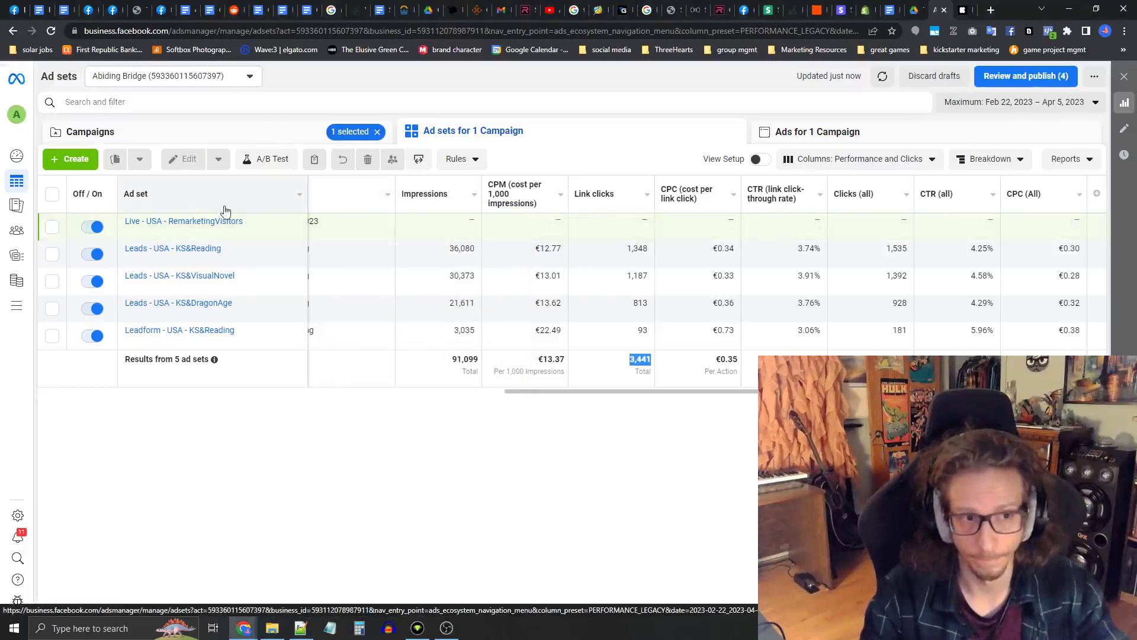
Step: Open the Live - USA - RemarketingVisitors ad set for editing and set its daily budget to €25.00
{"action": "left_click", "coordinate": [193, 234]}
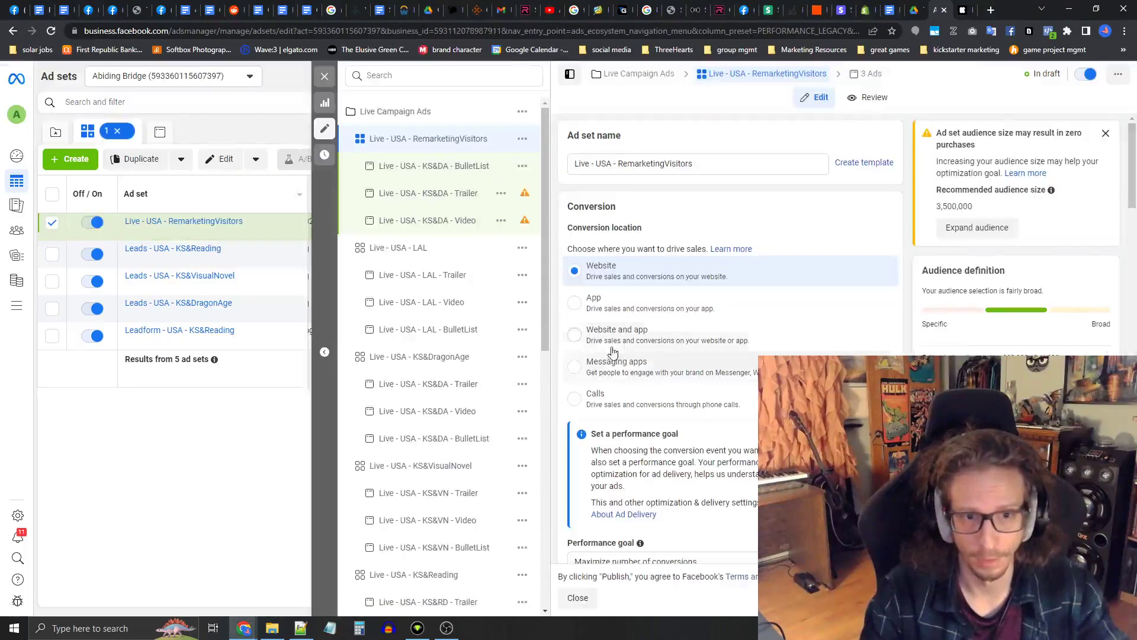
{"action": "scroll", "coordinate": [761, 379], "scroll_direction": "down", "scroll_amount": 10}
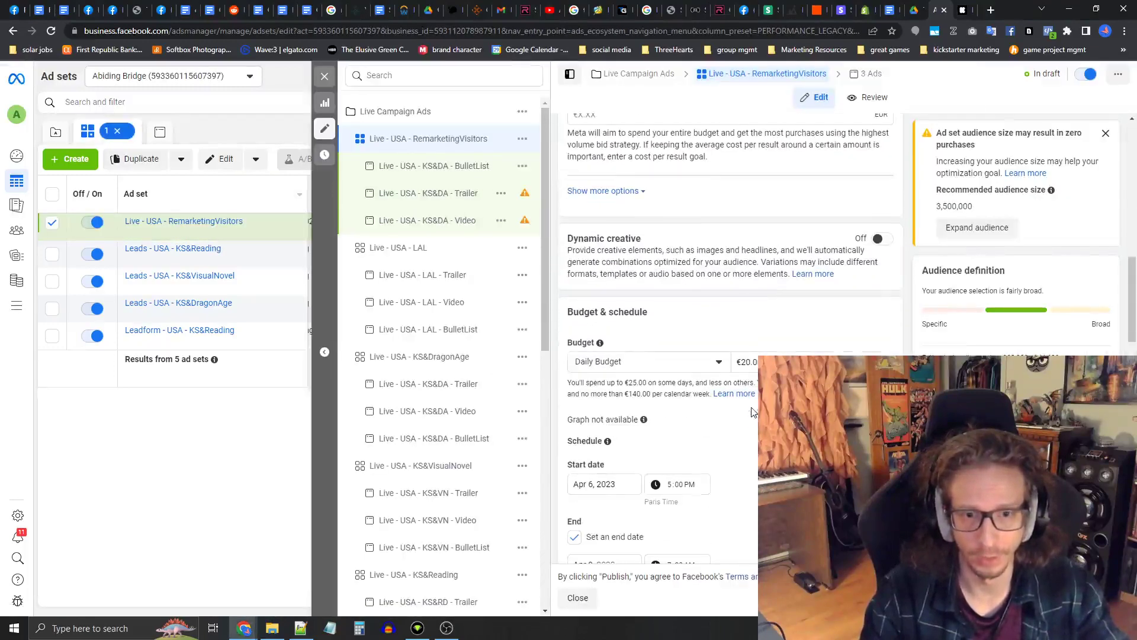
{"action": "left_click", "coordinate": [744, 363]}
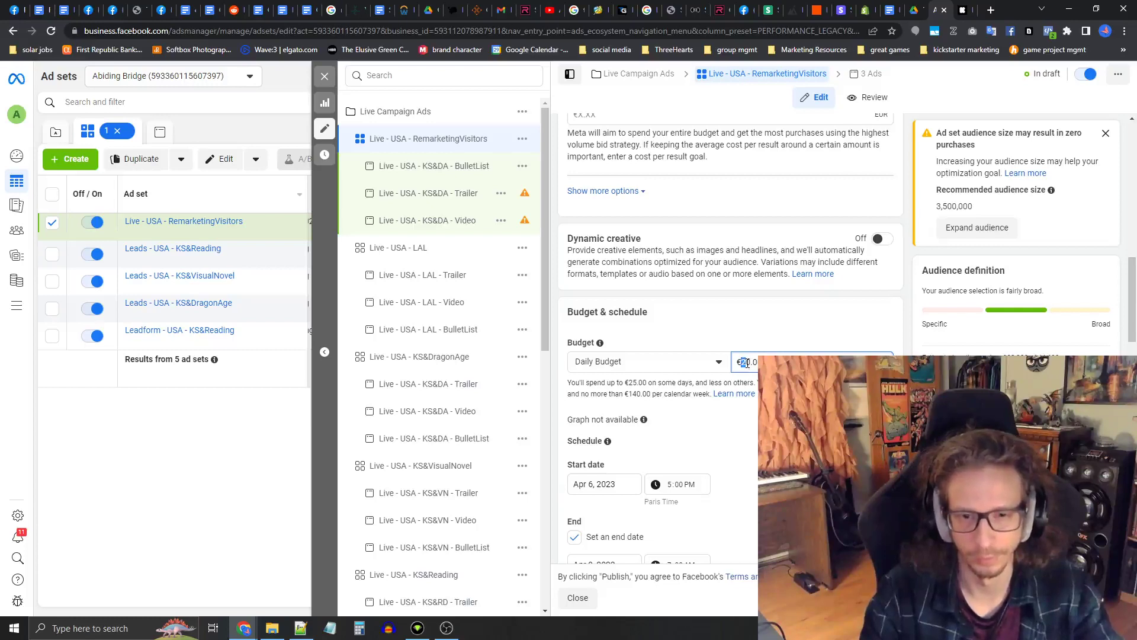
{"action": "key", "text": "BackSpace"}
{"action": "type", "text": "5"}
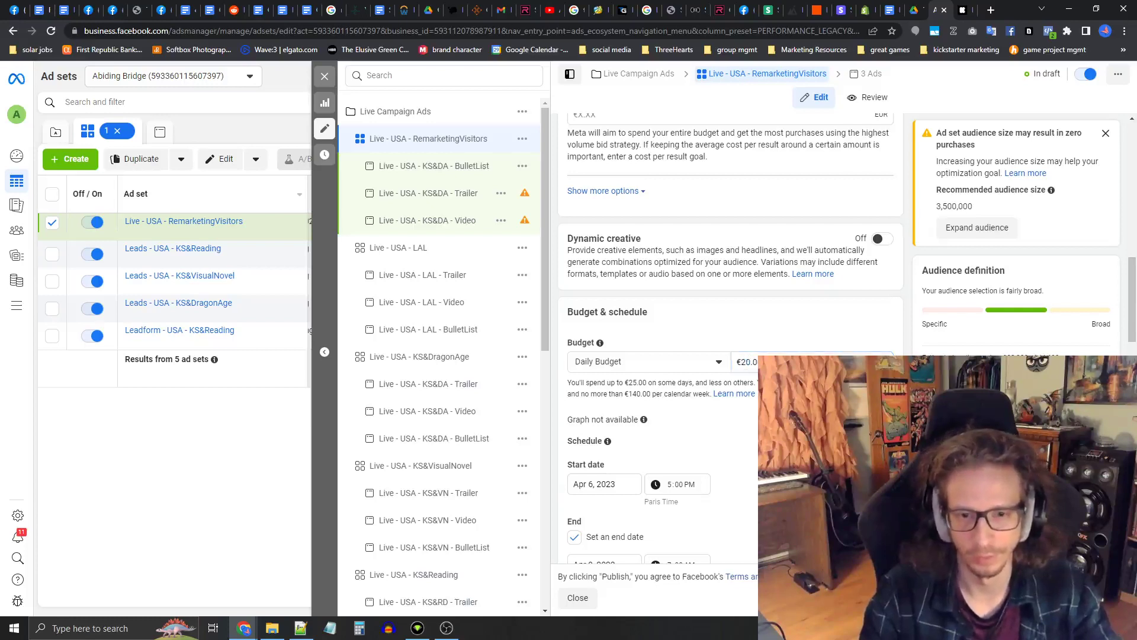
Step: Switch the ad set from the saved audience to a new audience and include the Website Visitors - 90 Days custom audience
{"action": "scroll", "coordinate": [687, 414], "scroll_direction": "down", "scroll_amount": 2}
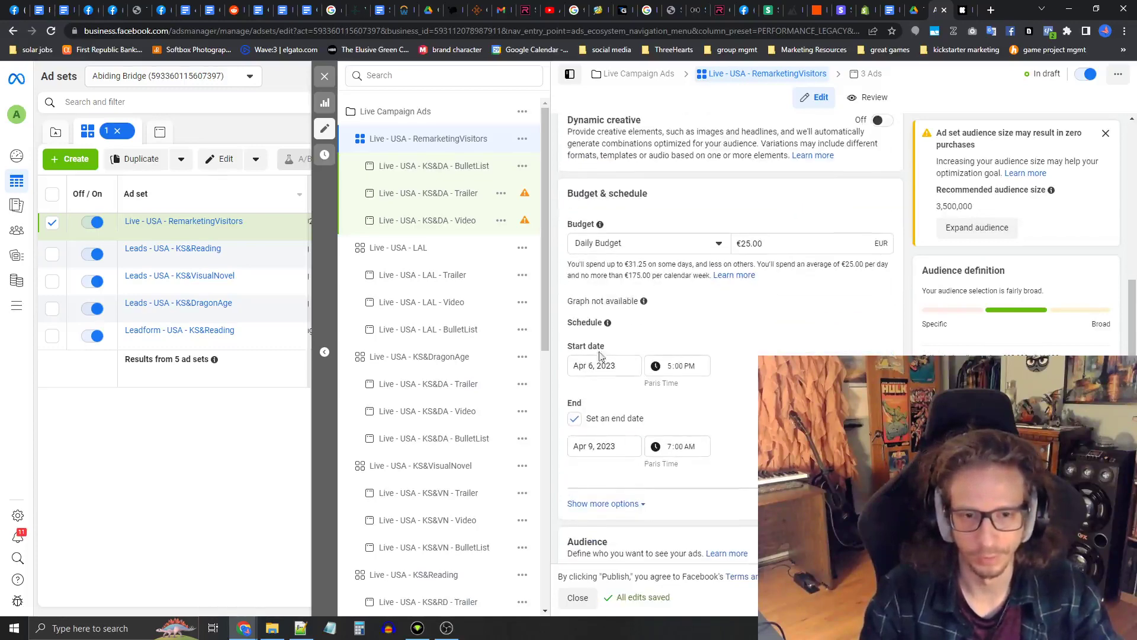
{"action": "scroll", "coordinate": [633, 426], "scroll_direction": "down", "scroll_amount": 7}
{"action": "scroll", "coordinate": [643, 308], "scroll_direction": "up", "scroll_amount": 2}
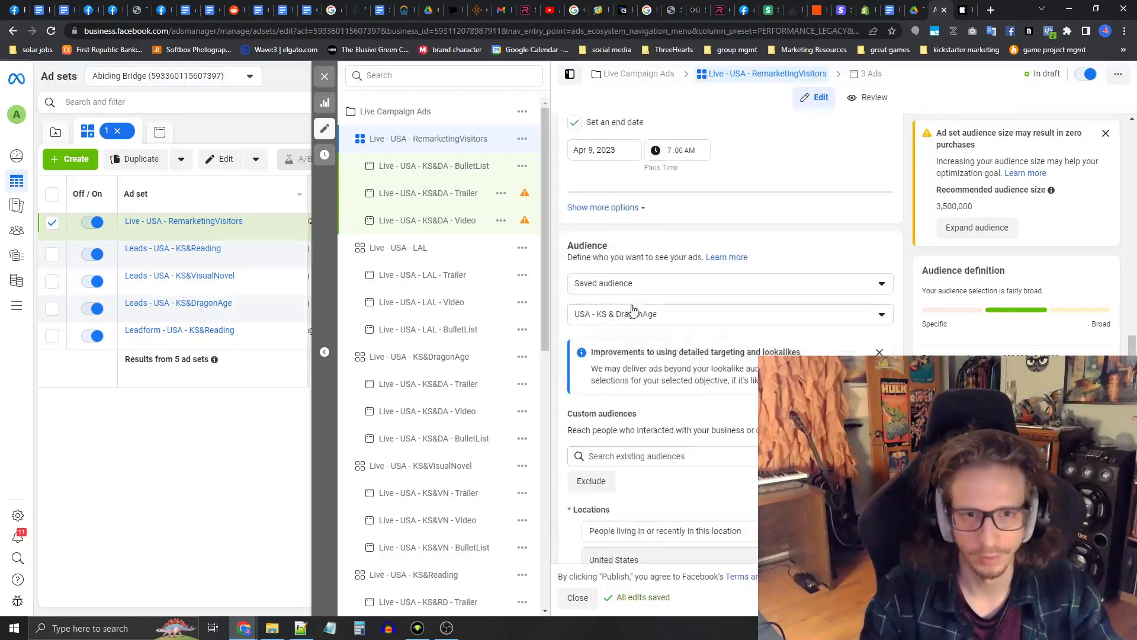
{"action": "scroll", "coordinate": [645, 289], "scroll_direction": "down", "scroll_amount": 1}
{"action": "left_click", "coordinate": [616, 228]}
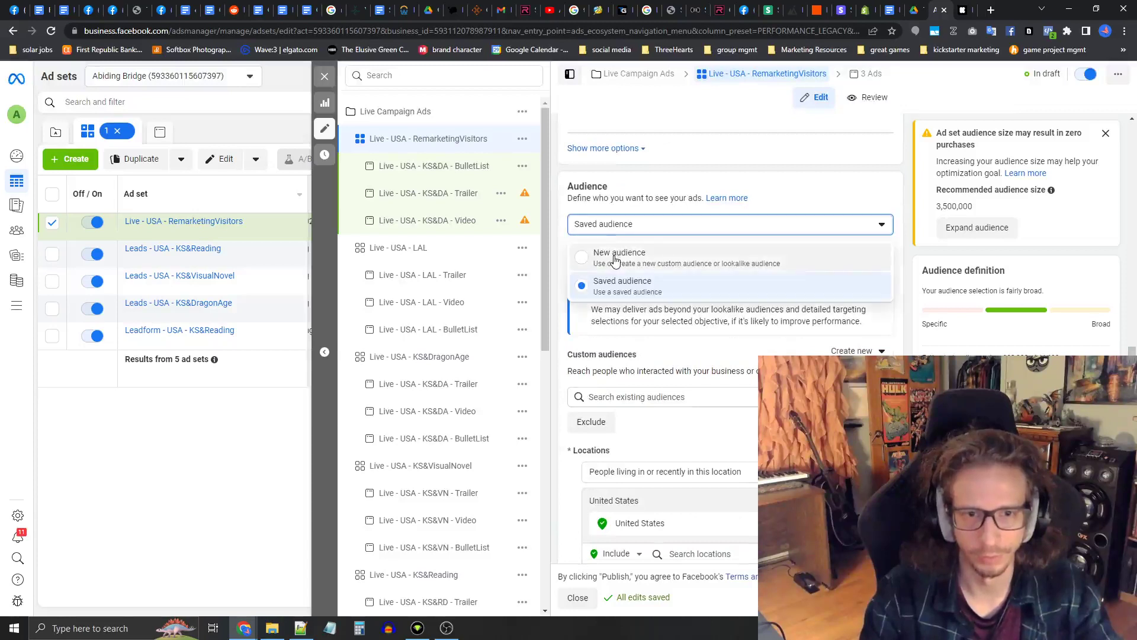
{"action": "left_click", "coordinate": [616, 260]}
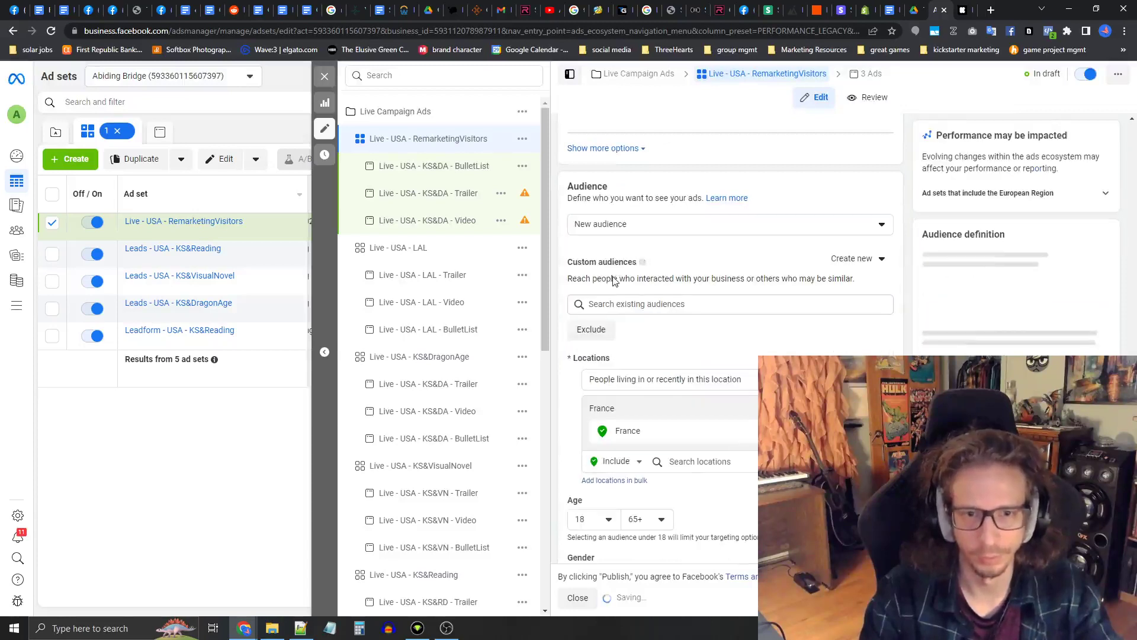
{"action": "left_click", "coordinate": [616, 306]}
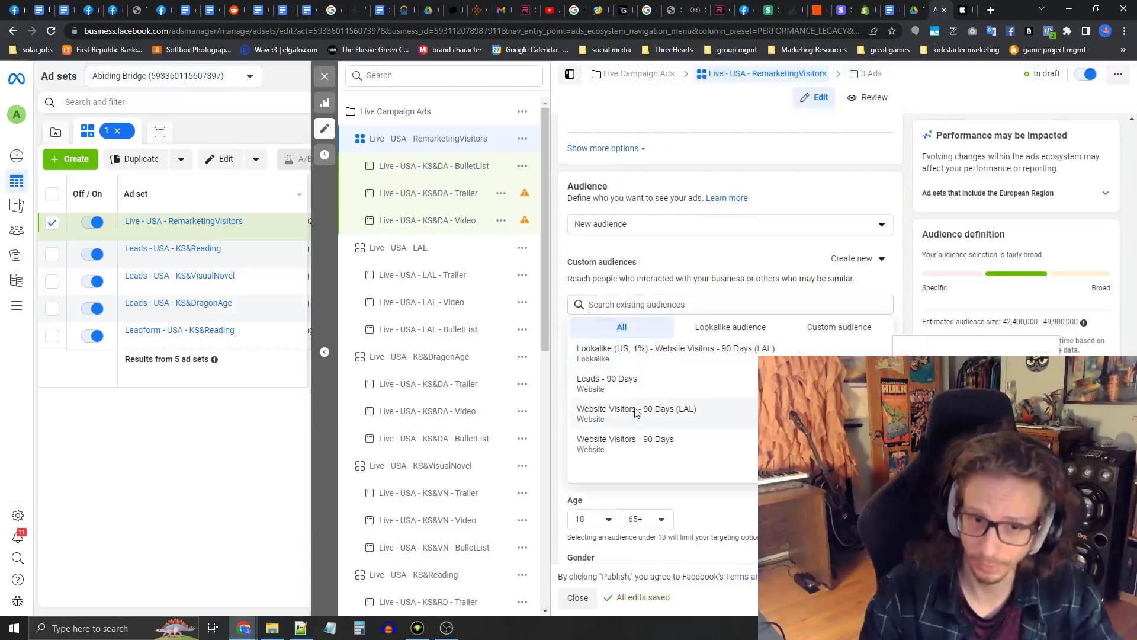
{"action": "left_click", "coordinate": [633, 443]}
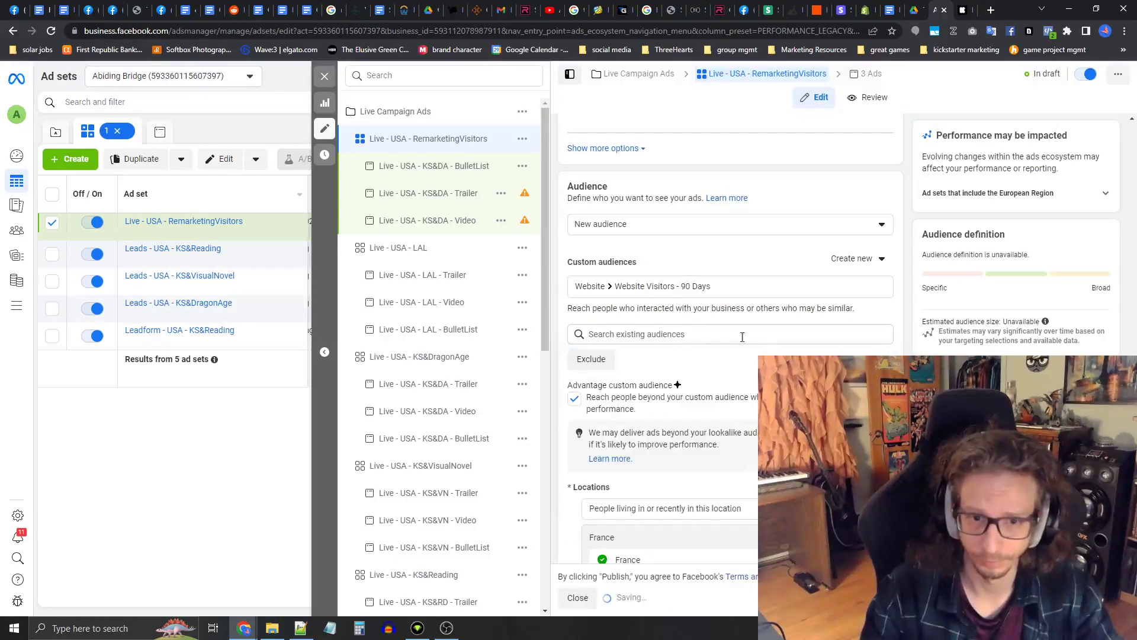
Step: Exclude the Leads - 90 Days custom audience and turn off Advantage custom audience
{"action": "left_click", "coordinate": [604, 257]}
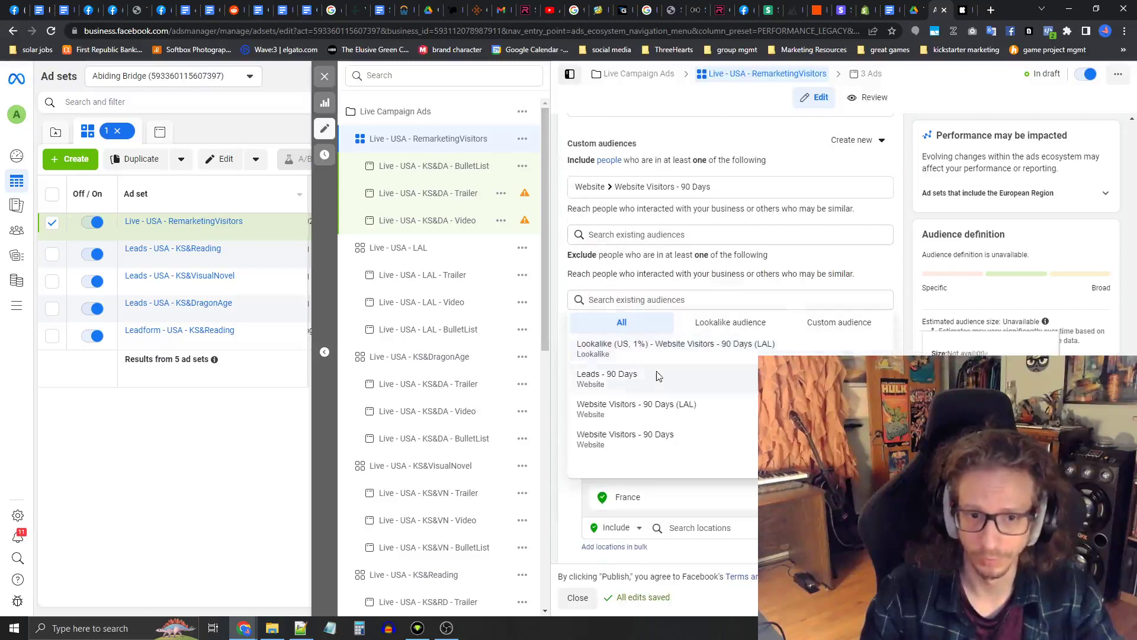
{"action": "left_click", "coordinate": [643, 384]}
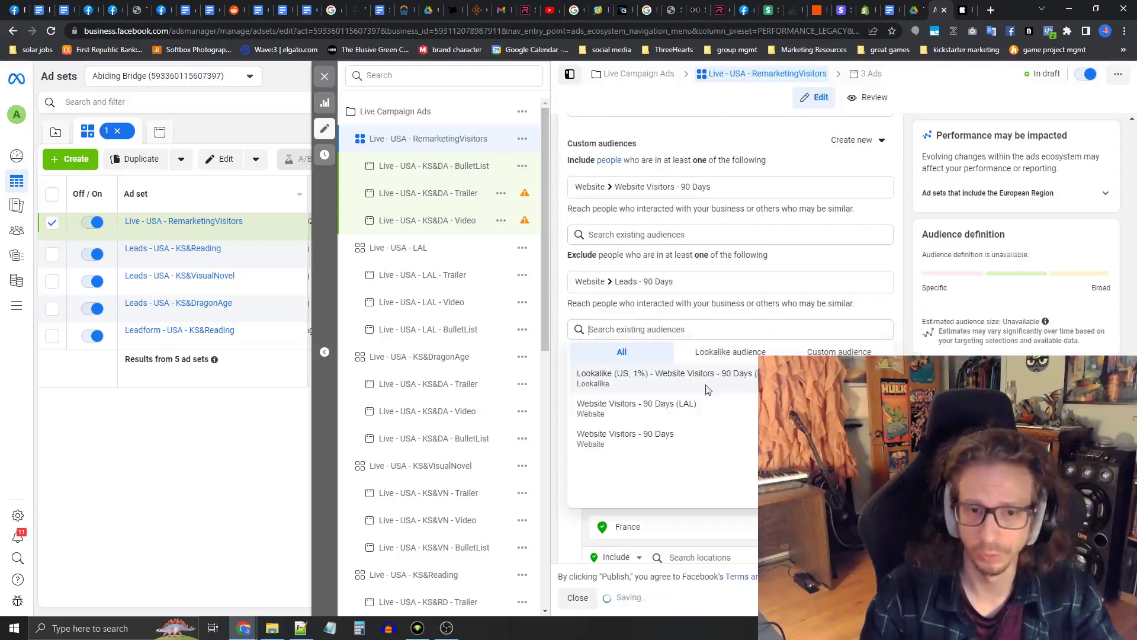
{"action": "left_click", "coordinate": [699, 308]}
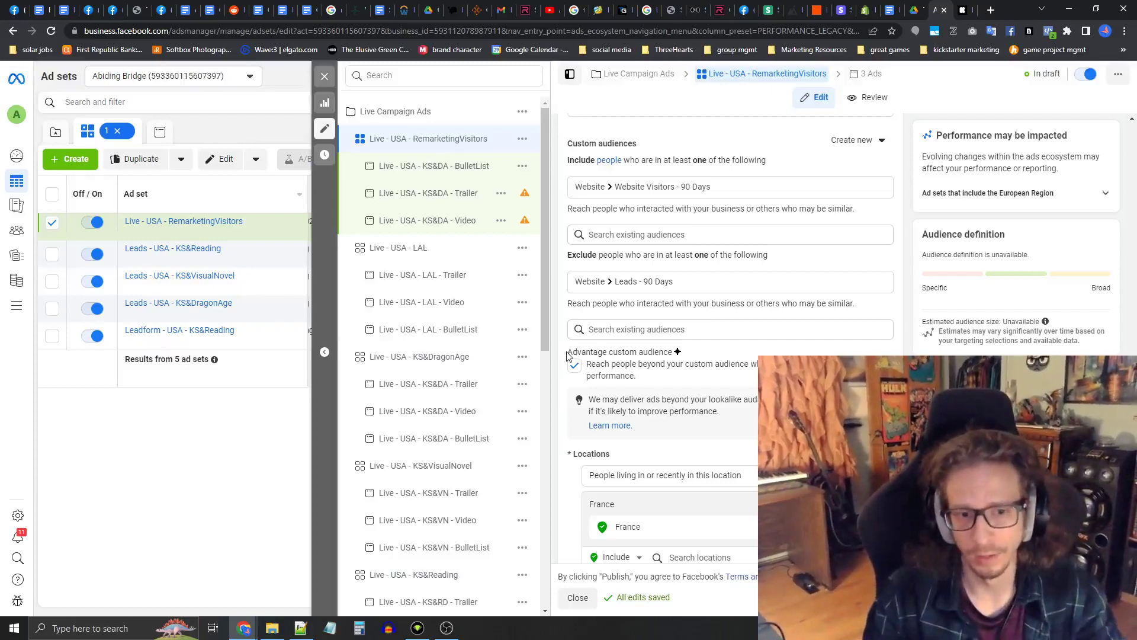
{"action": "left_click_drag", "start_coordinate": [568, 352], "coordinate": [641, 351]}
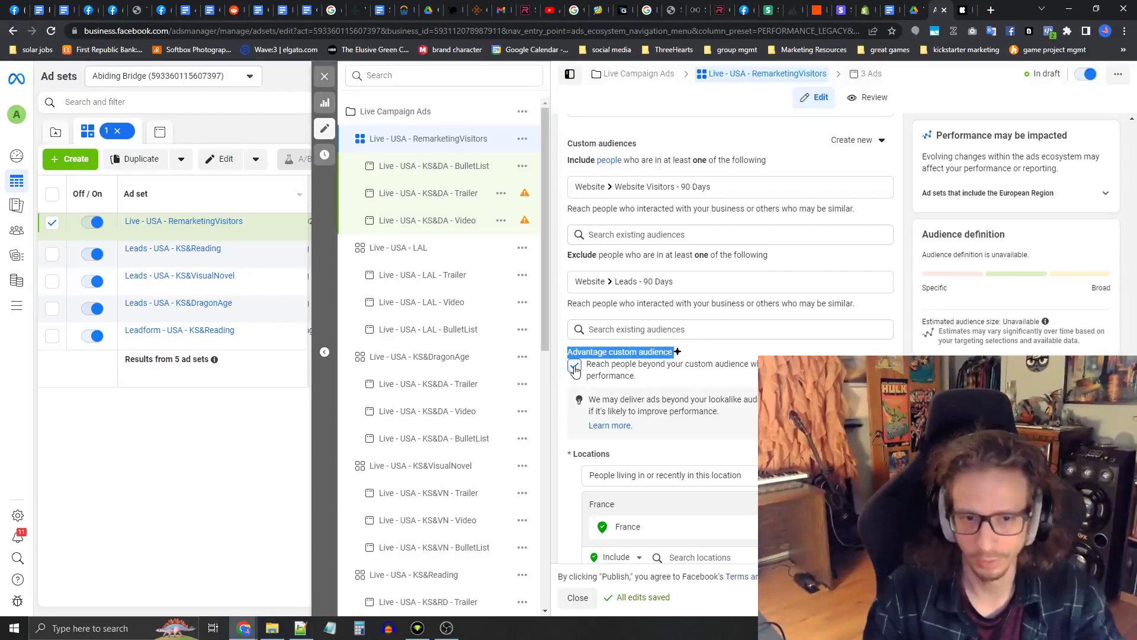
{"action": "left_click", "coordinate": [622, 352]}
Step: Replace France with the country United States in the audience locations
{"action": "scroll", "coordinate": [663, 355], "scroll_direction": "down", "scroll_amount": 4}
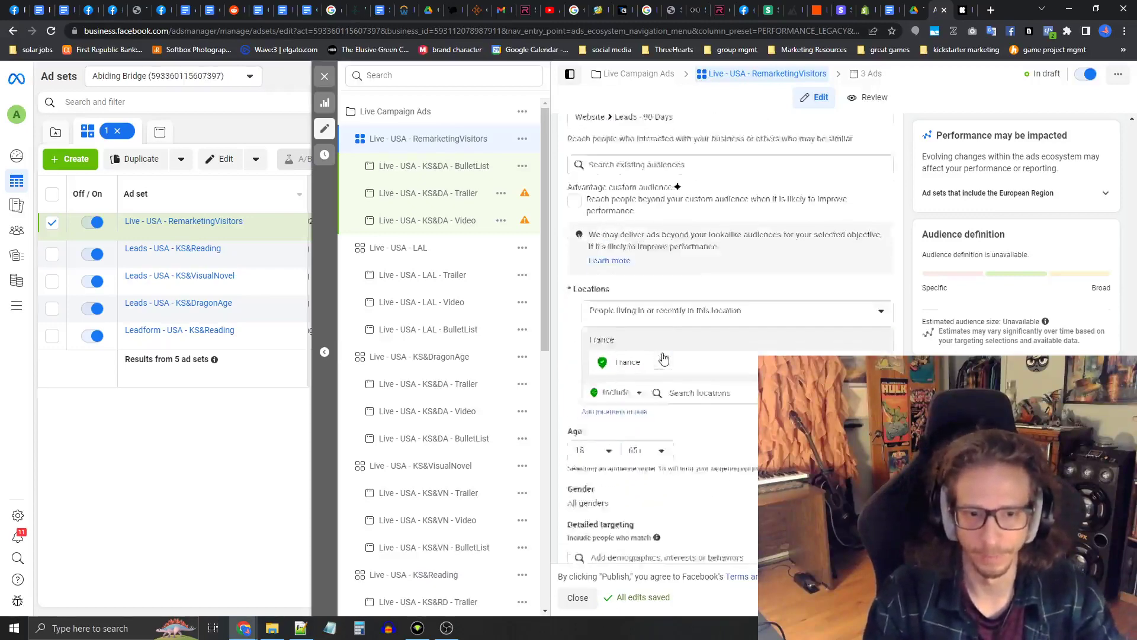
{"action": "left_click", "coordinate": [874, 290]}
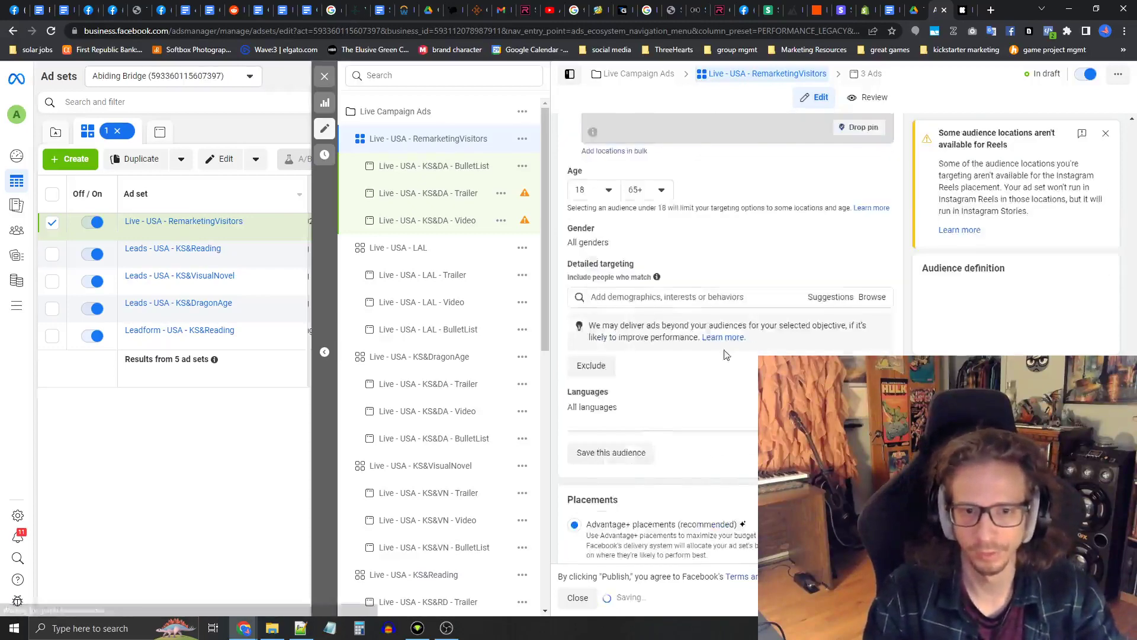
{"action": "left_click", "coordinate": [714, 265]}
{"action": "type", "text": "United States"}
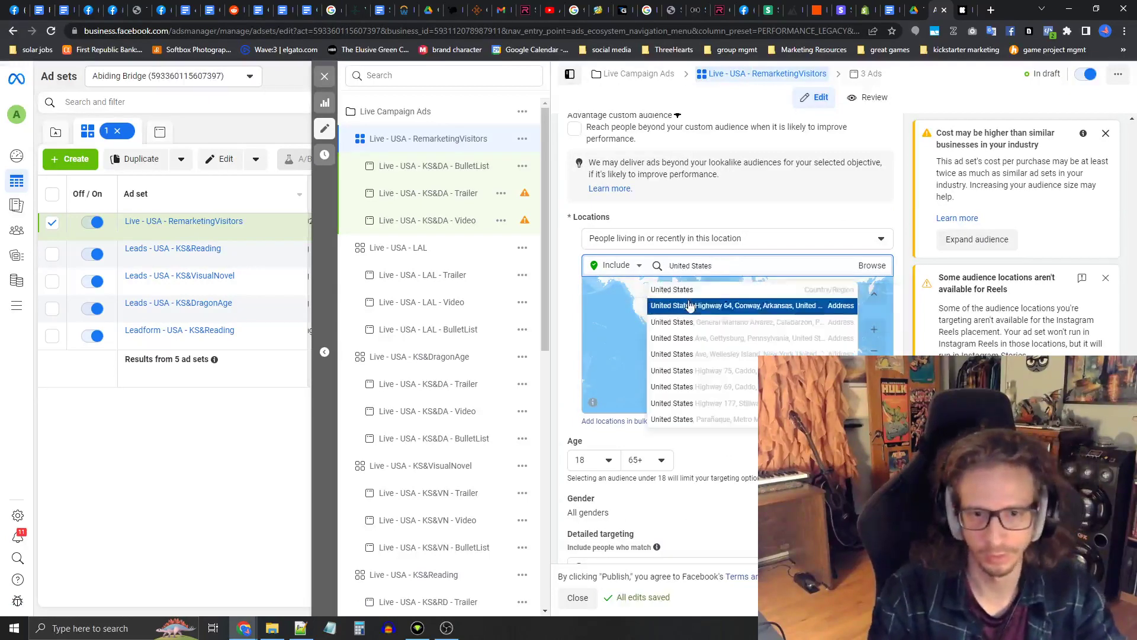
{"action": "left_click", "coordinate": [703, 286]}
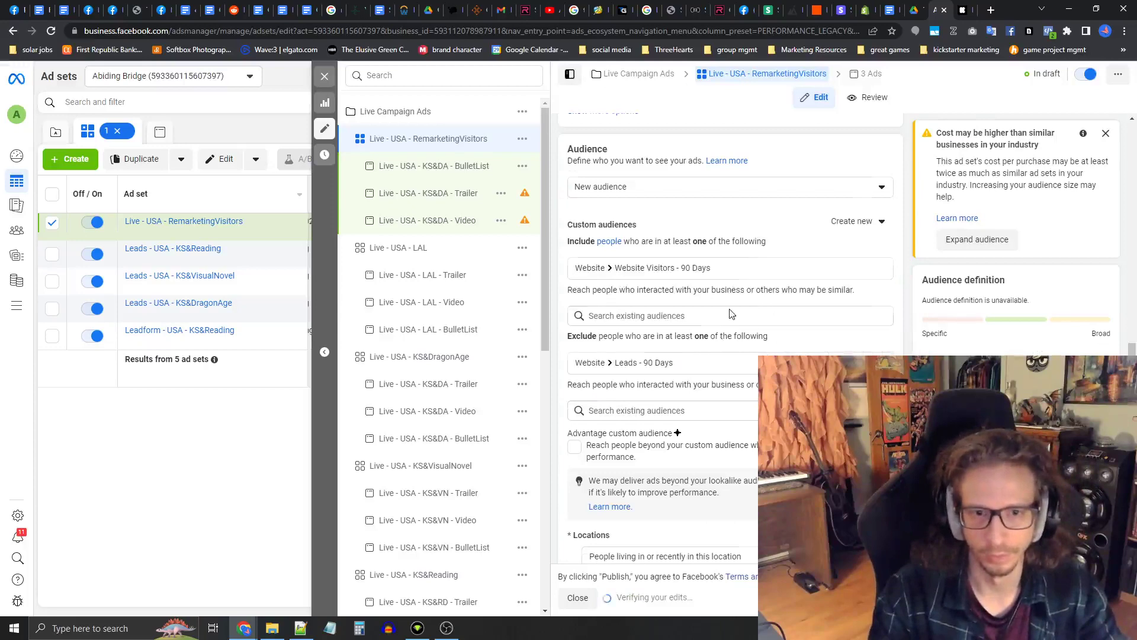
Step: Replace the targeted location with Worldwide and review the remaining audience and placement settings
{"action": "scroll", "coordinate": [732, 314], "scroll_direction": "down", "scroll_amount": 5}
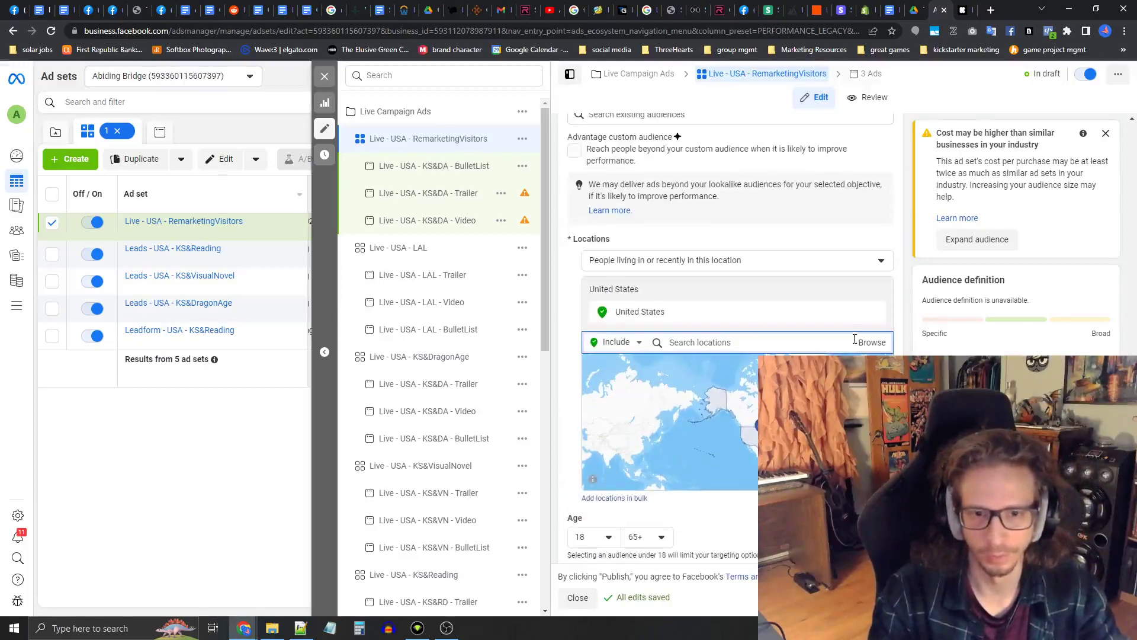
{"action": "left_click", "coordinate": [874, 314]}
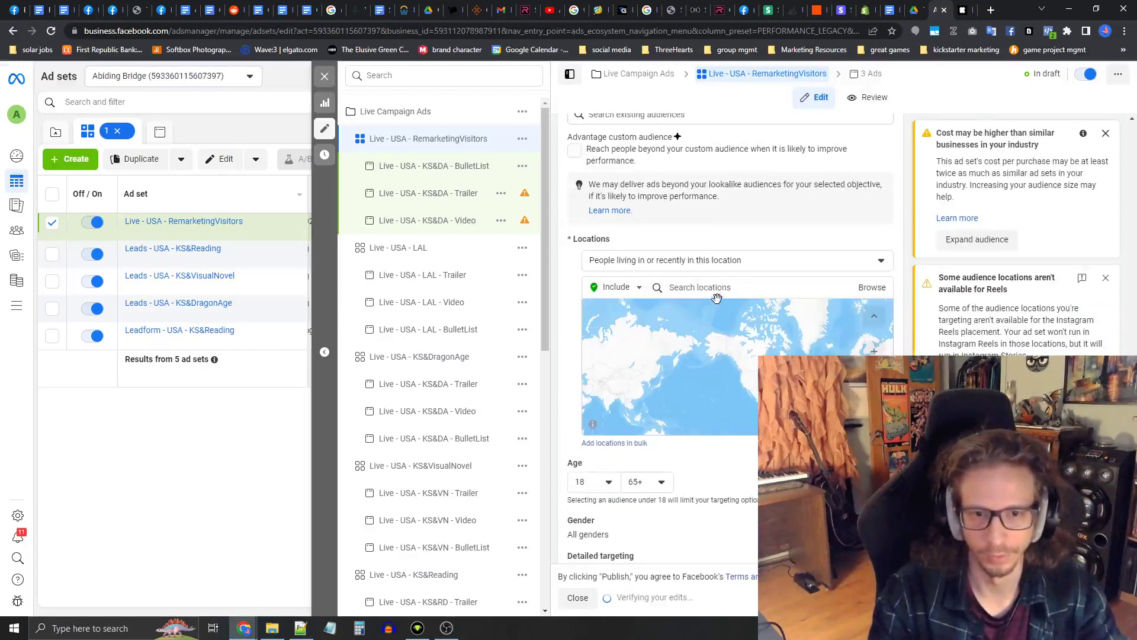
{"action": "type", "text": "Worldwide"}
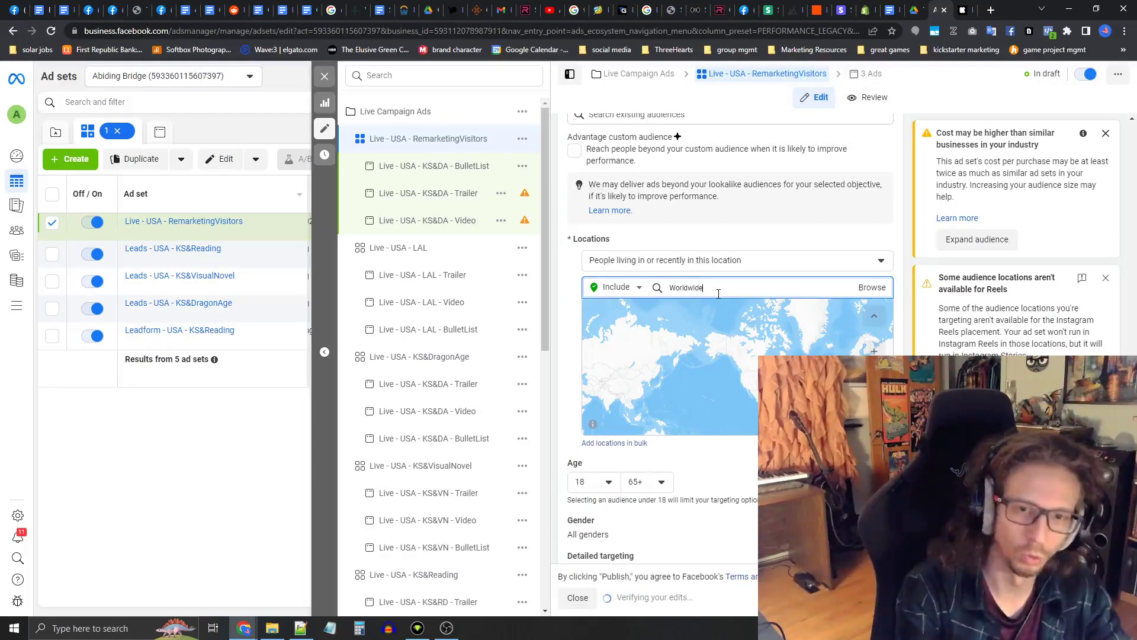
{"action": "left_click", "coordinate": [697, 314]}
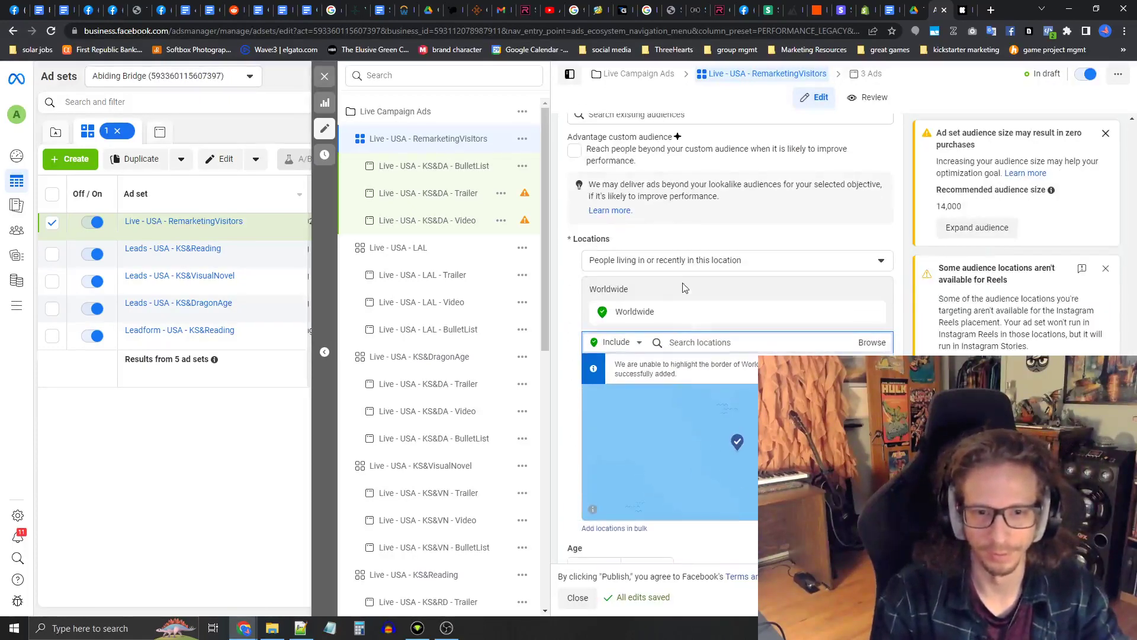
{"action": "scroll", "coordinate": [675, 288], "scroll_direction": "up", "scroll_amount": 4}
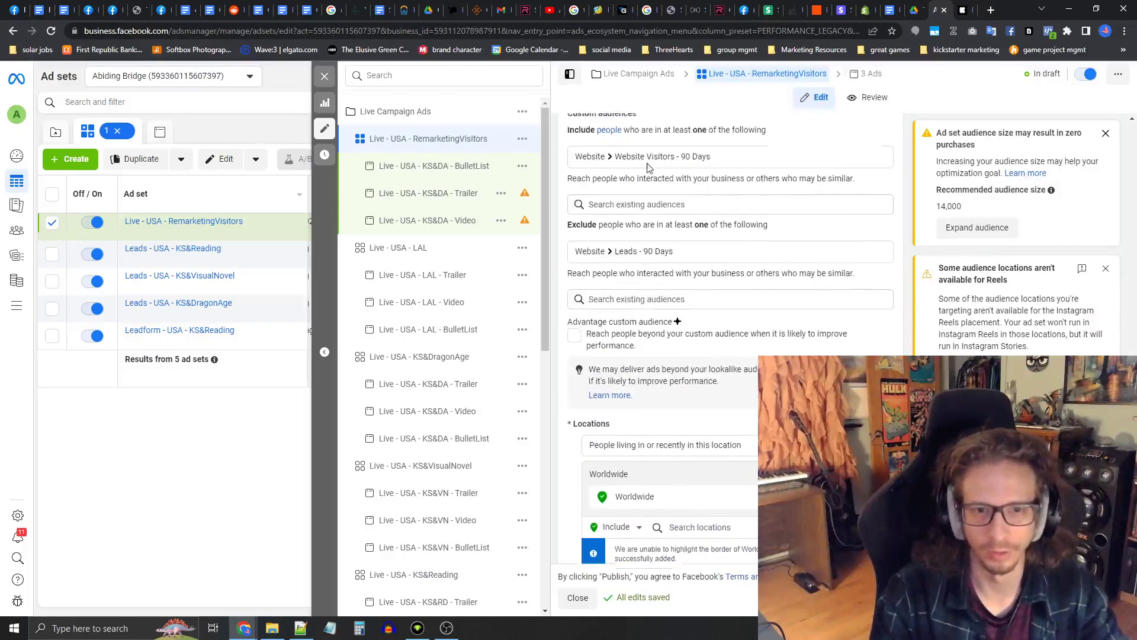
{"action": "scroll", "coordinate": [661, 462], "scroll_direction": "down", "scroll_amount": 5}
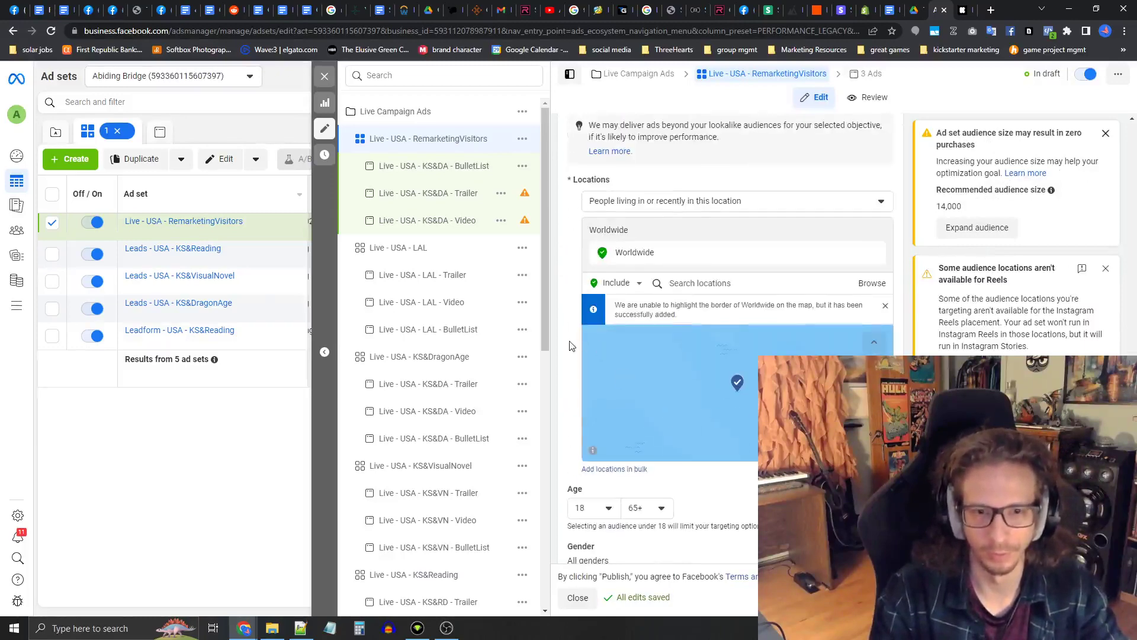
{"action": "scroll", "coordinate": [740, 485], "scroll_direction": "down", "scroll_amount": 5}
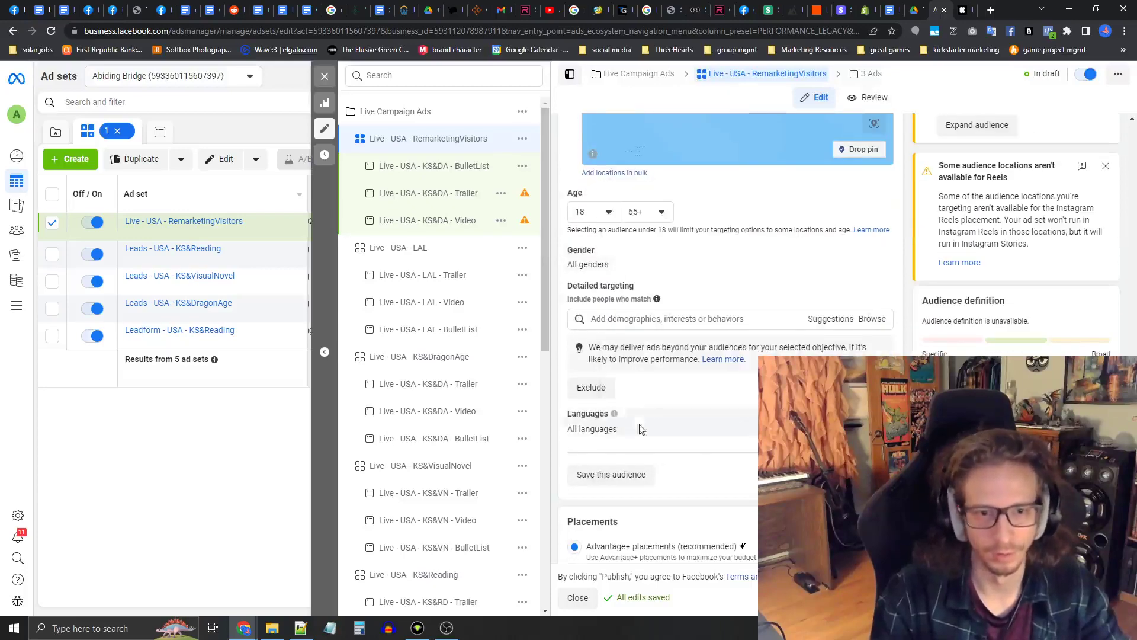
{"action": "scroll", "coordinate": [637, 445], "scroll_direction": "down", "scroll_amount": 2}
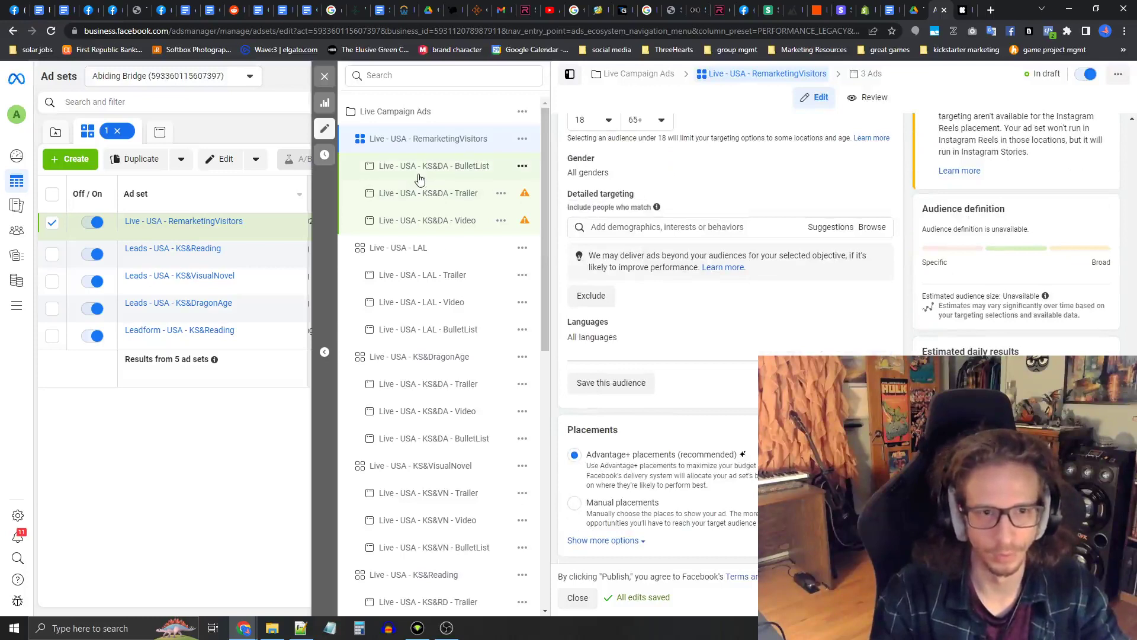
Step: Rename the BulletList ad in the RemarketingVisitors ad set as Live - USA - RV - BulletList
{"action": "left_click", "coordinate": [420, 178]}
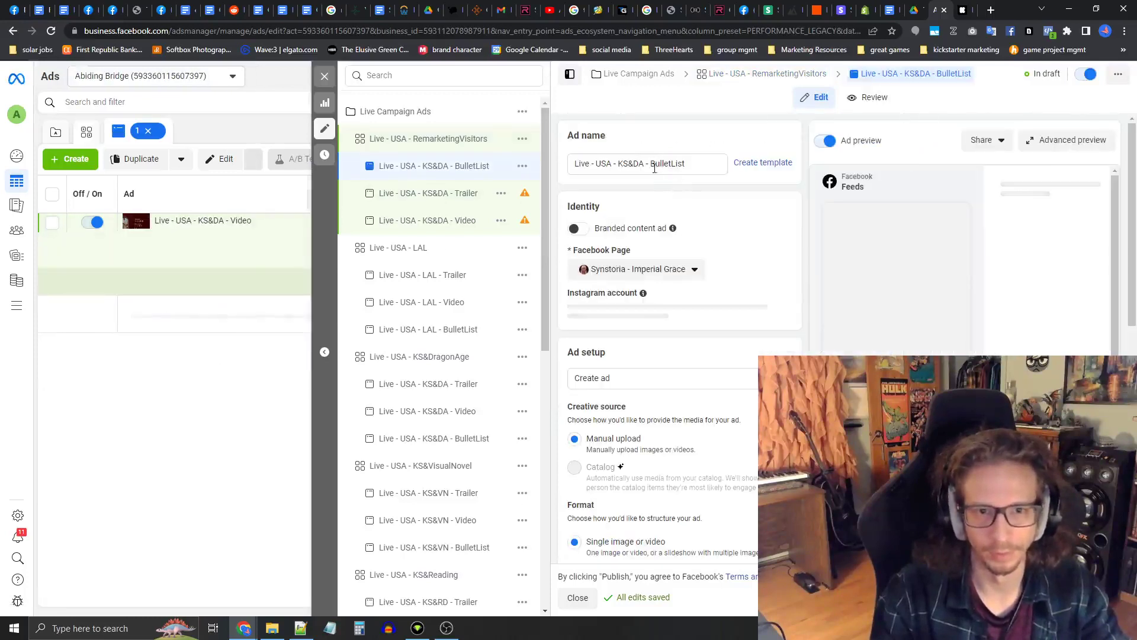
{"action": "left_click", "coordinate": [644, 164]}
{"action": "left_click_drag", "start_coordinate": [622, 164], "coordinate": [618, 164]}
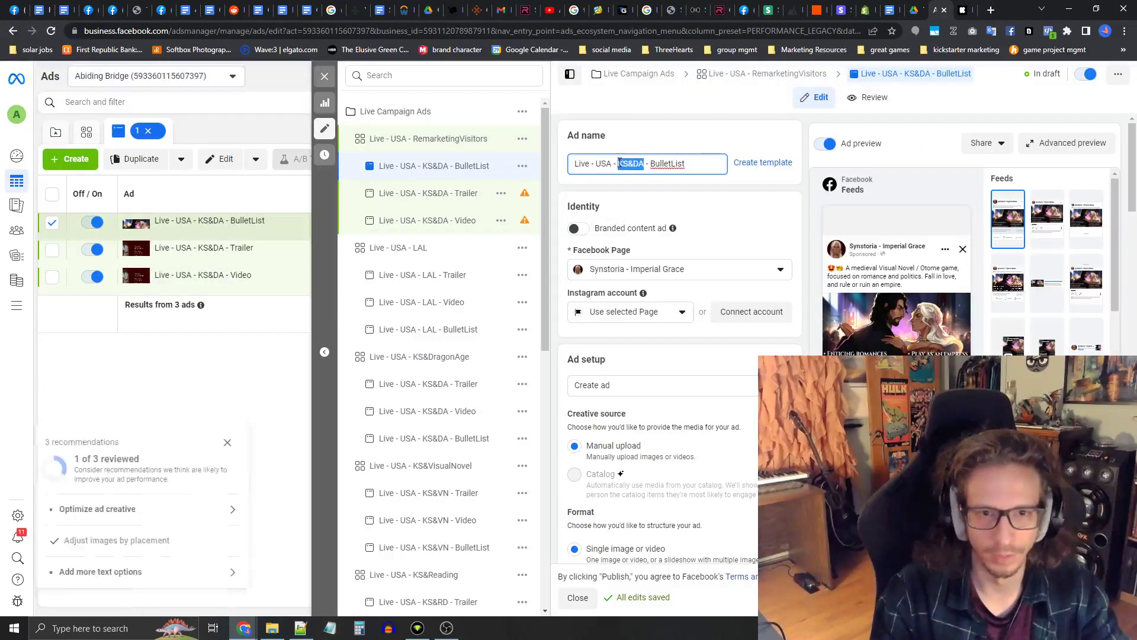
{"action": "type", "text": "Remarketin"}
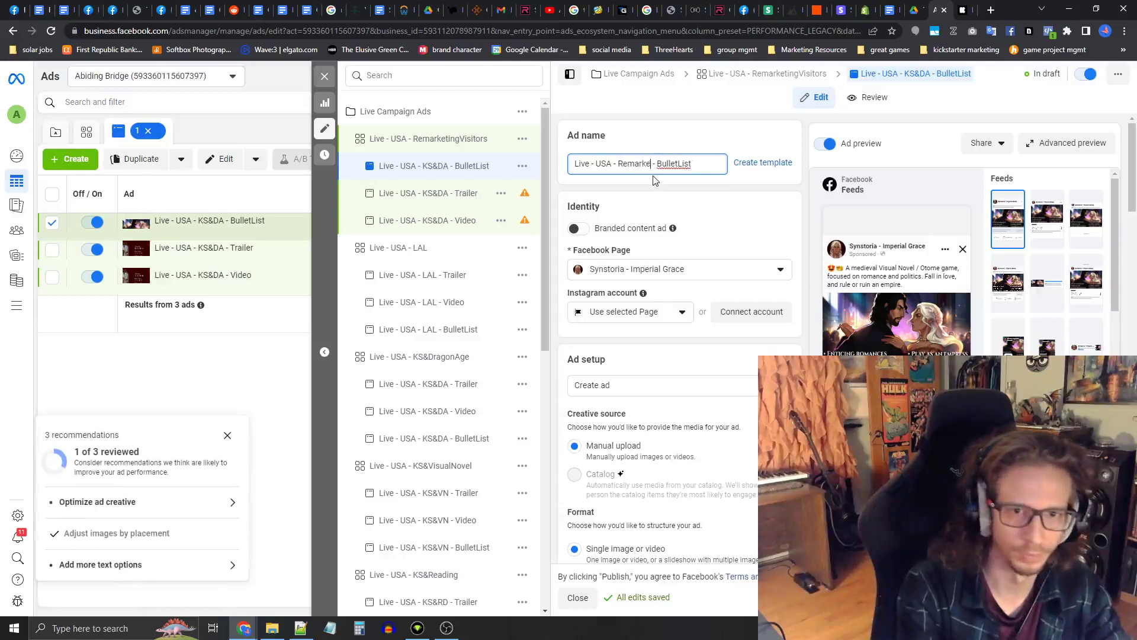
{"action": "key", "text": "BackSpace"}
{"action": "key", "text": "BackSpace"}
{"action": "key", "text": "BackSpace"}
{"action": "key", "text": "BackSpace"}
{"action": "key", "text": "BackSpace"}
{"action": "key", "text": "BackSpace"}
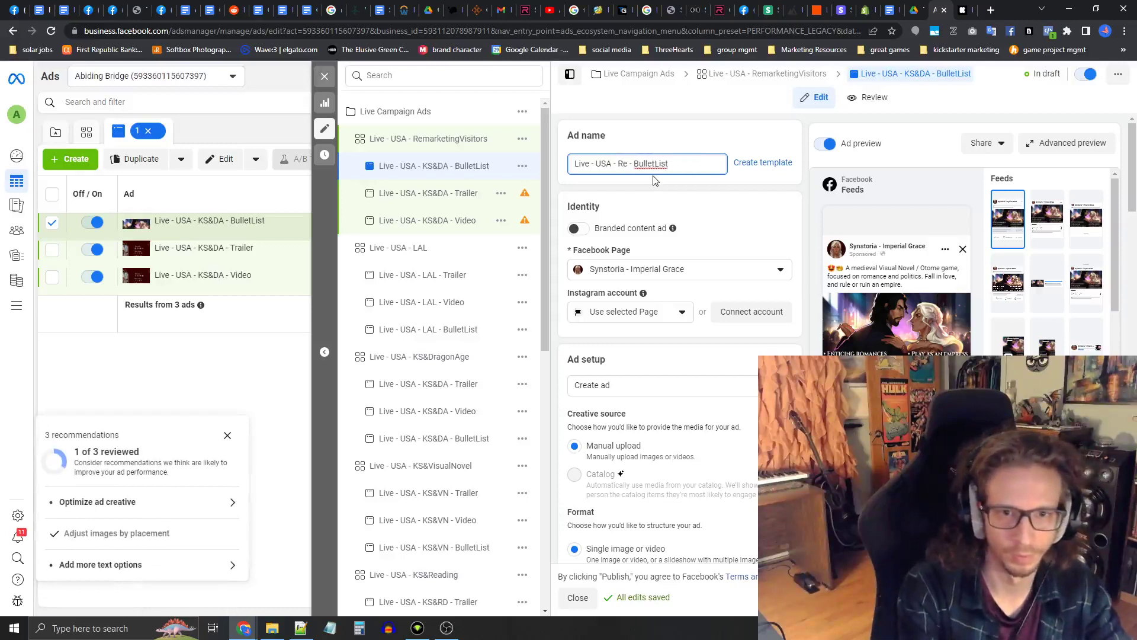
{"action": "type", "text": "V"}
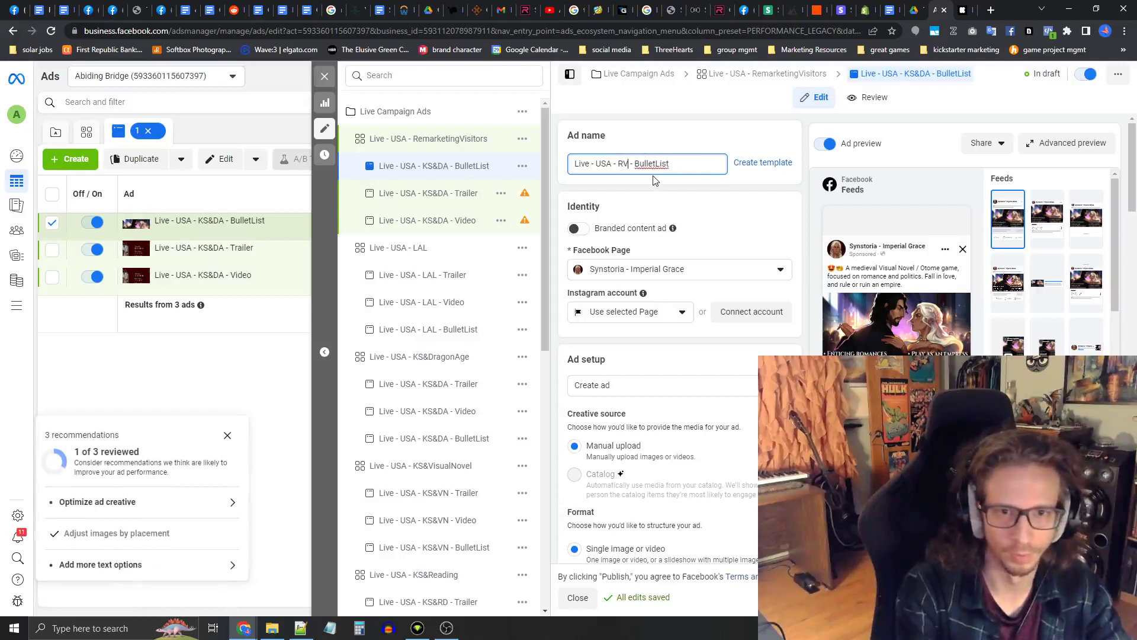
Step: Rename the Trailer ad in the RemarketingVisitors ad set as Live - USA - RV - Trailer
{"action": "left_click", "coordinate": [407, 196]}
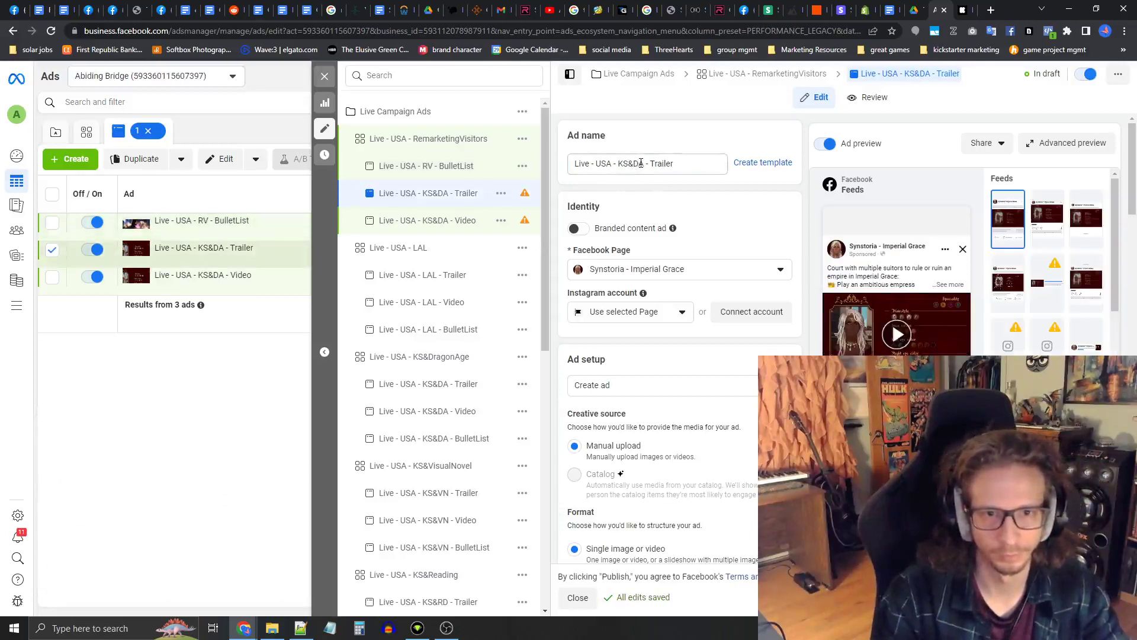
{"action": "double_click", "coordinate": [641, 162]}
{"action": "type", "text": "RV"}
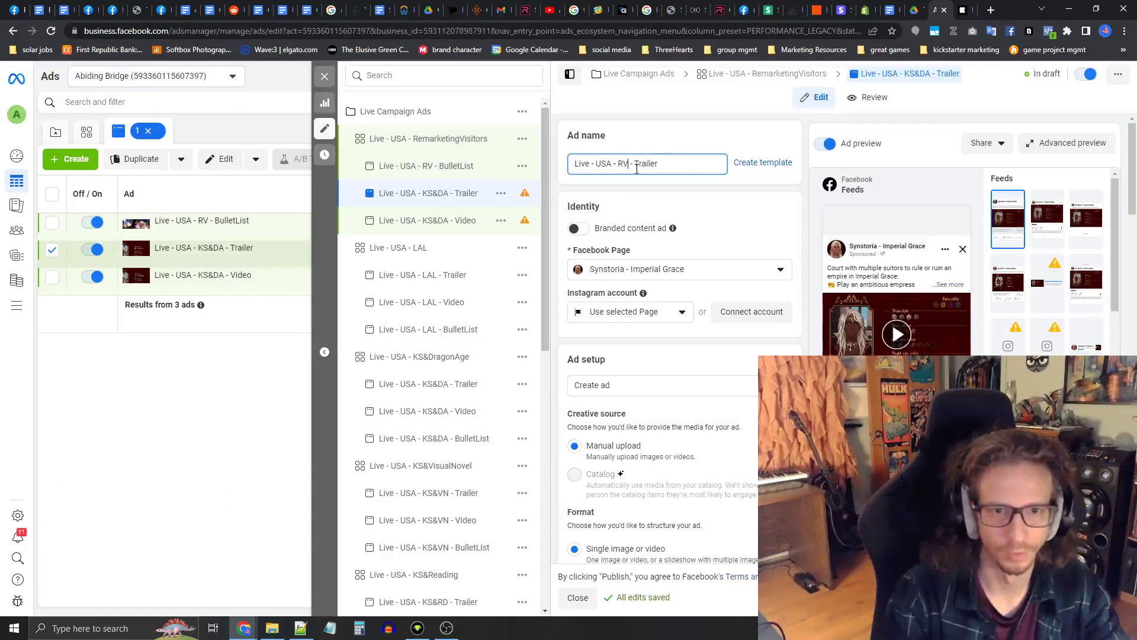
Step: Rename the Video ad in the RemarketingVisitors ad set as Live - USA - RV - Video
{"action": "left_click", "coordinate": [393, 224]}
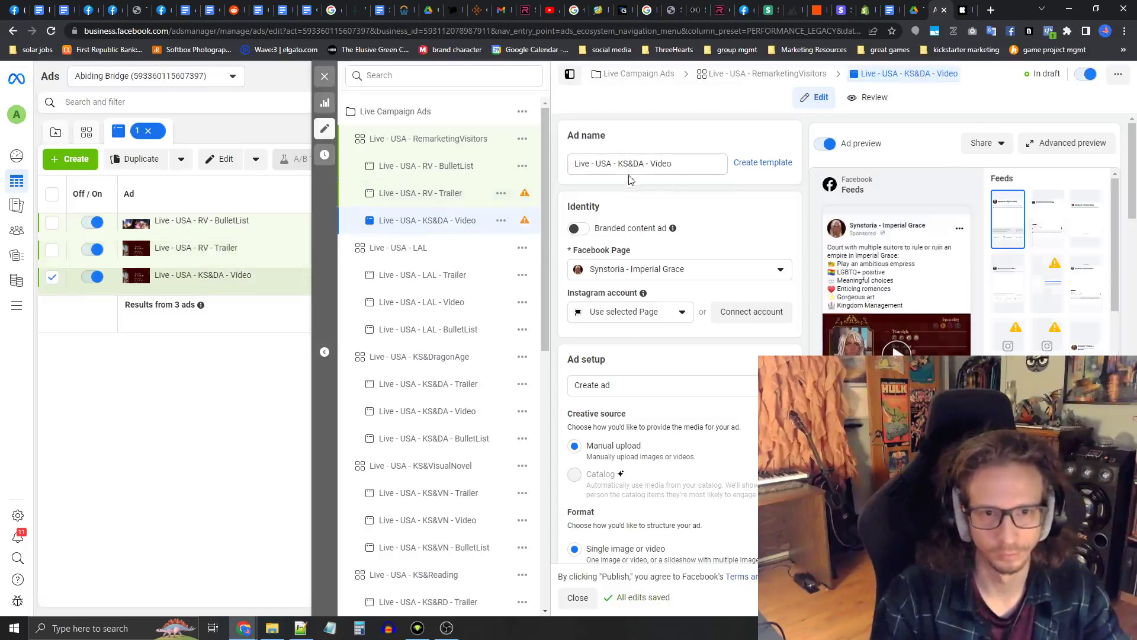
{"action": "left_click_drag", "start_coordinate": [644, 164], "coordinate": [621, 164]}
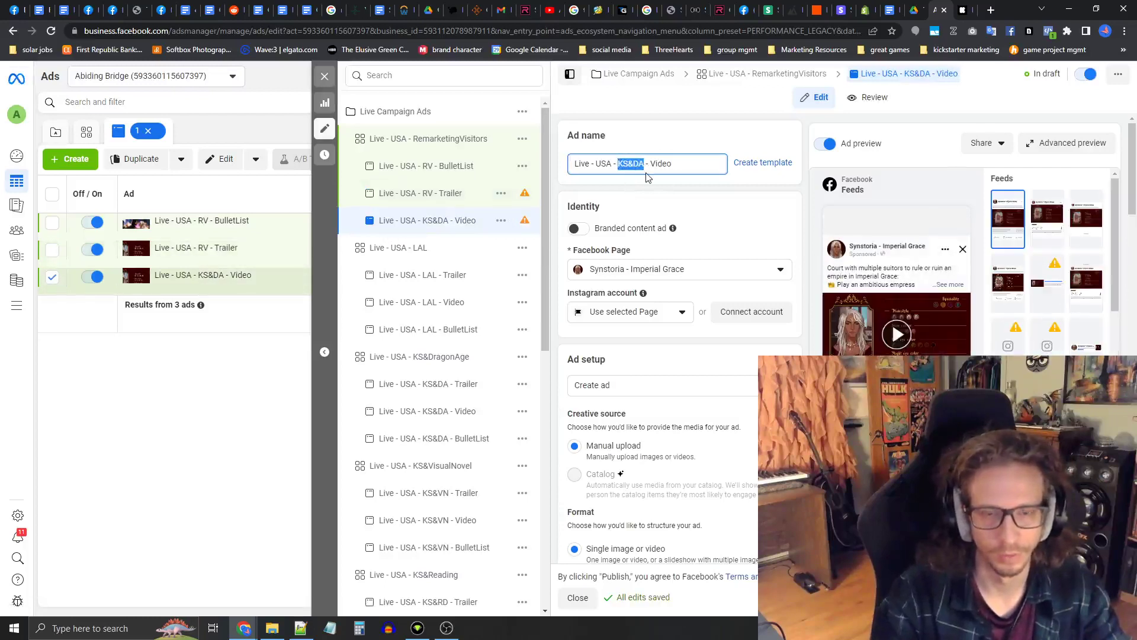
{"action": "type", "text": "RV"}
{"action": "left_click", "coordinate": [662, 188]}
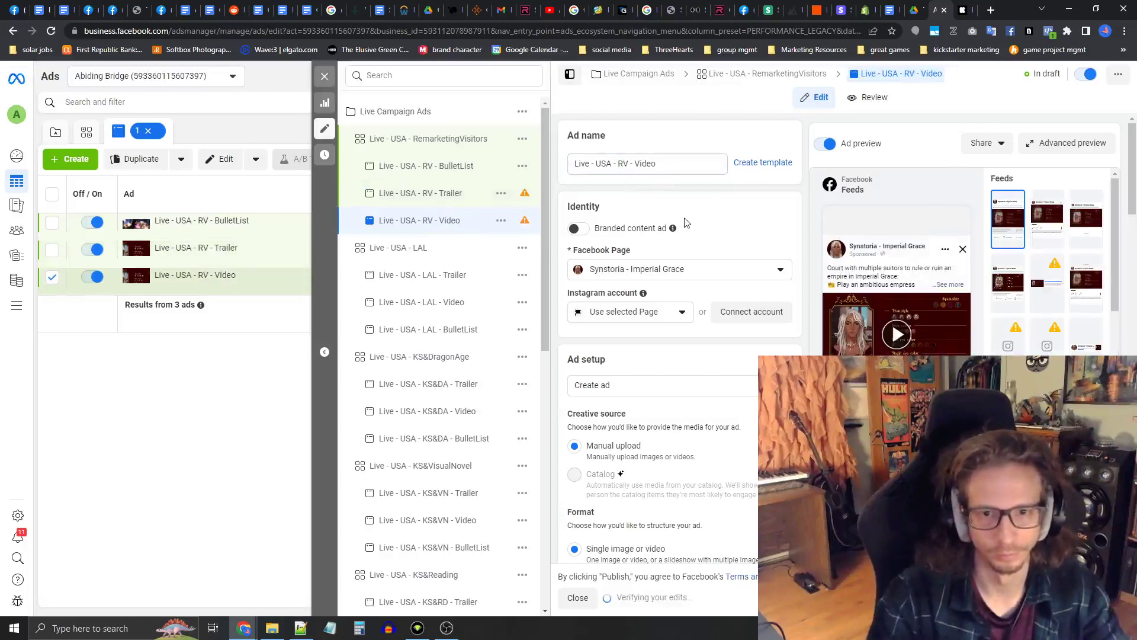
Step: Leave the ad editor without publishing the drafts and turn off the RV Video and RV BulletList ads
{"action": "scroll", "coordinate": [673, 198], "scroll_direction": "down", "scroll_amount": 8}
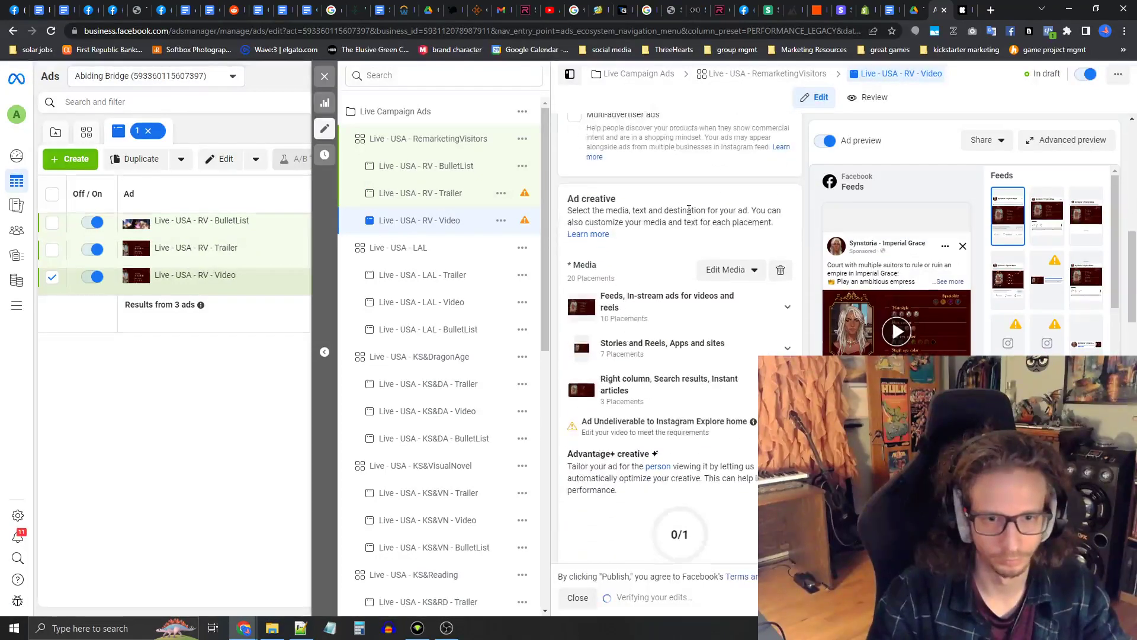
{"action": "scroll", "coordinate": [687, 214], "scroll_direction": "up", "scroll_amount": 2}
{"action": "left_click", "coordinate": [496, 222]}
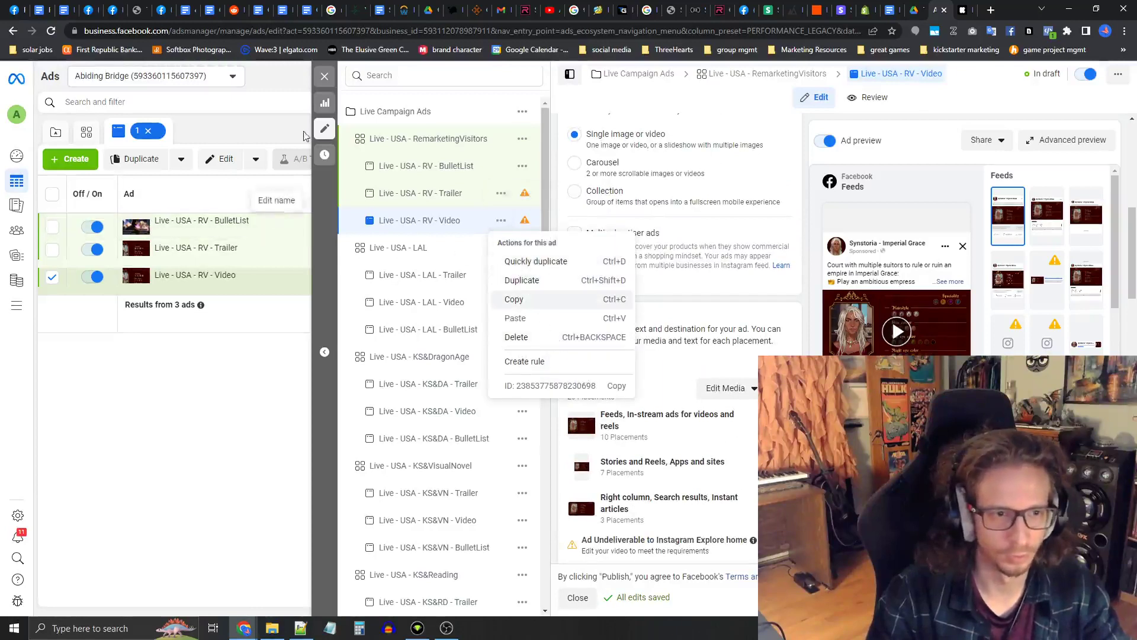
{"action": "left_click", "coordinate": [325, 76]}
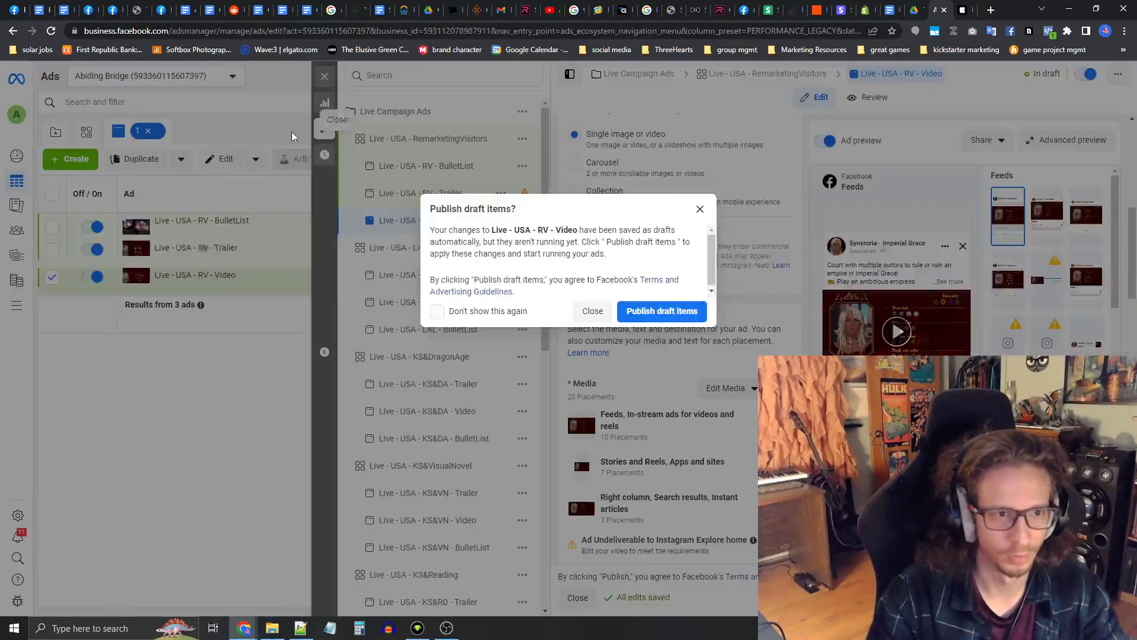
{"action": "left_click", "coordinate": [576, 311]}
{"action": "left_click", "coordinate": [92, 276]}
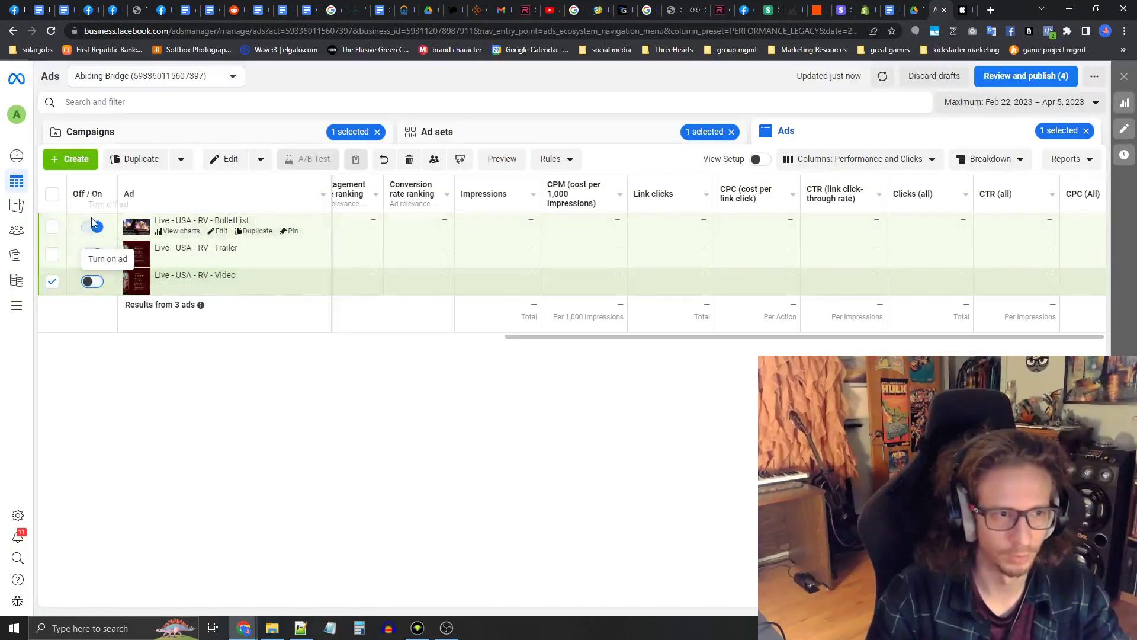
{"action": "left_click", "coordinate": [92, 225]}
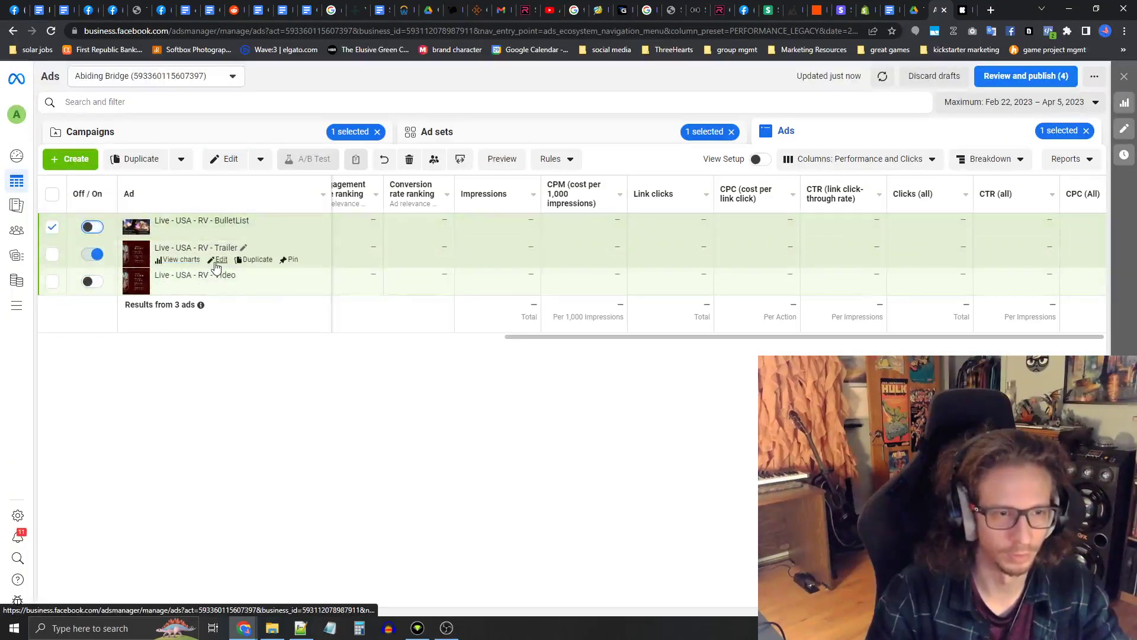
Step: Open the Live - USA - RV - Trailer ad for editing and copy "Now live on Kickstarter!" from the Campaign Launch Guide in Google Docs
{"action": "left_click", "coordinate": [218, 261]}
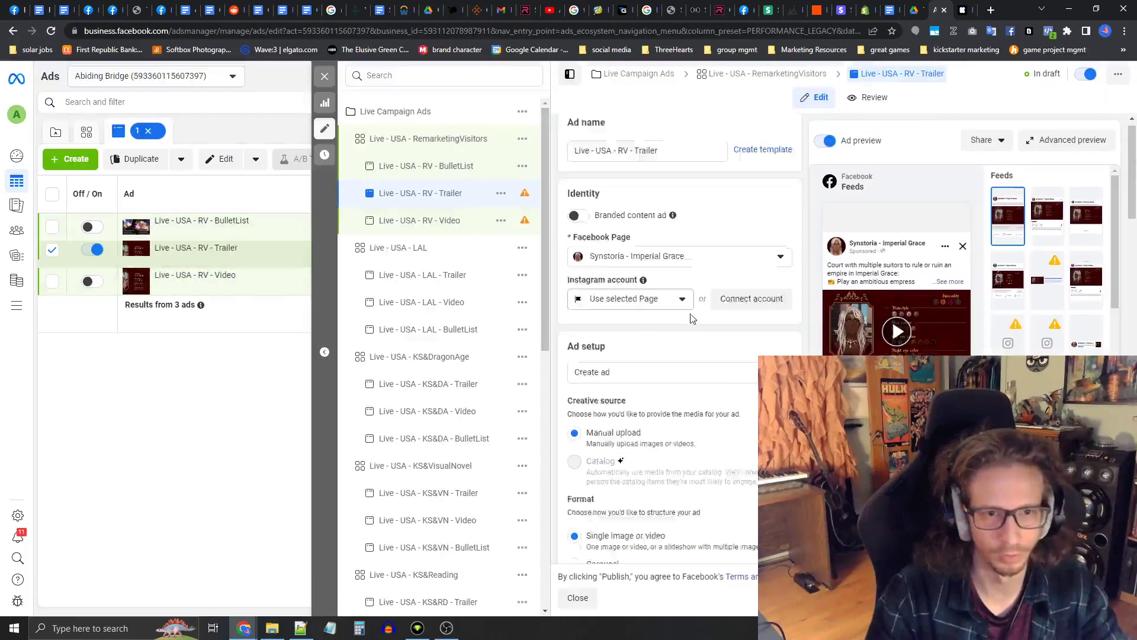
{"action": "scroll", "coordinate": [692, 318], "scroll_direction": "down", "scroll_amount": 12}
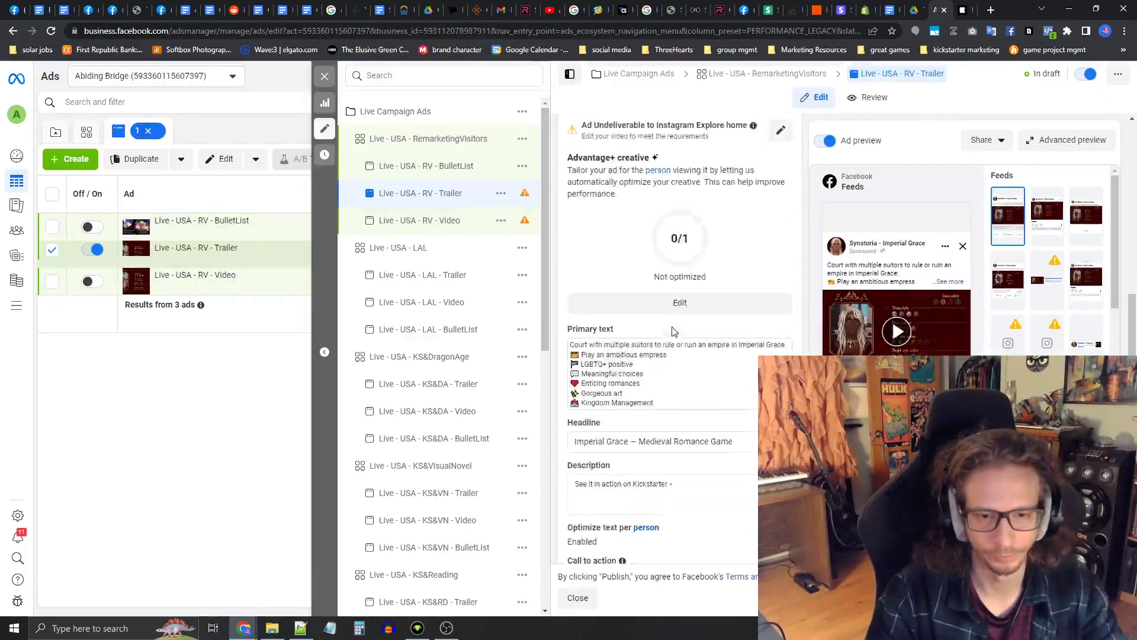
{"action": "scroll", "coordinate": [674, 332], "scroll_direction": "down", "scroll_amount": 2}
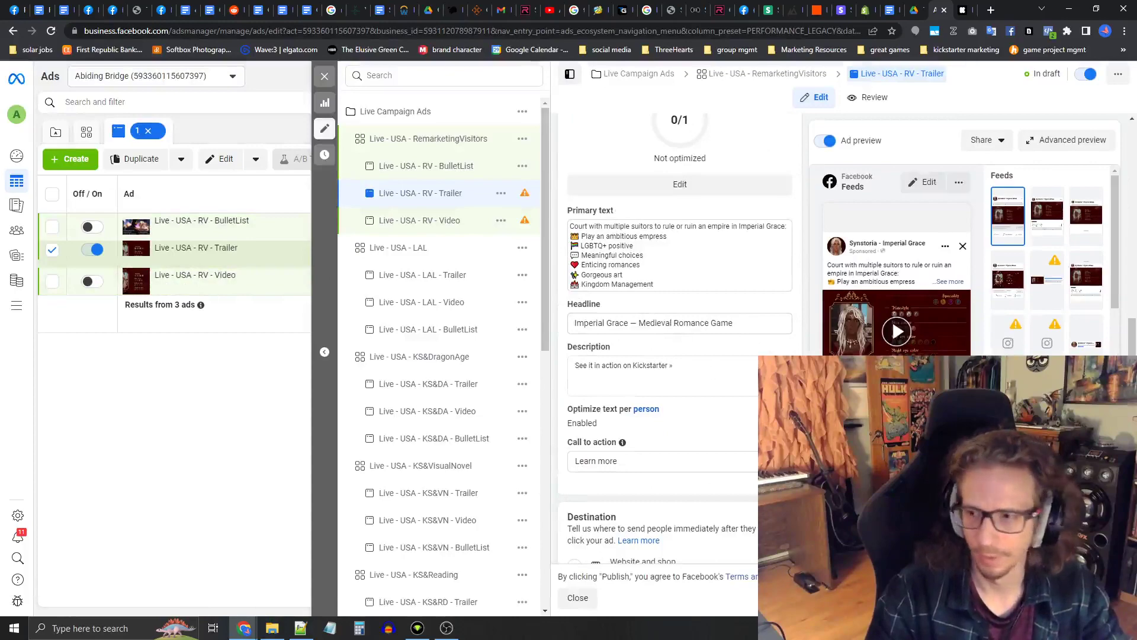
{"action": "mouse_move", "coordinate": [243, 633]}
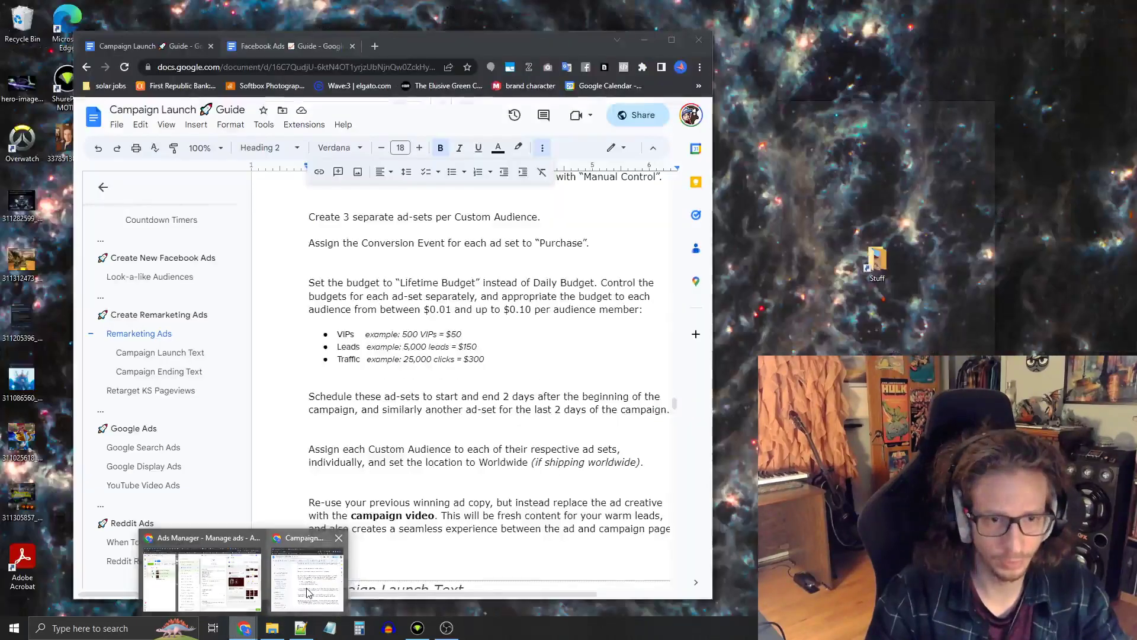
{"action": "left_click", "coordinate": [296, 584]}
{"action": "scroll", "coordinate": [399, 408], "scroll_direction": "down", "scroll_amount": 4}
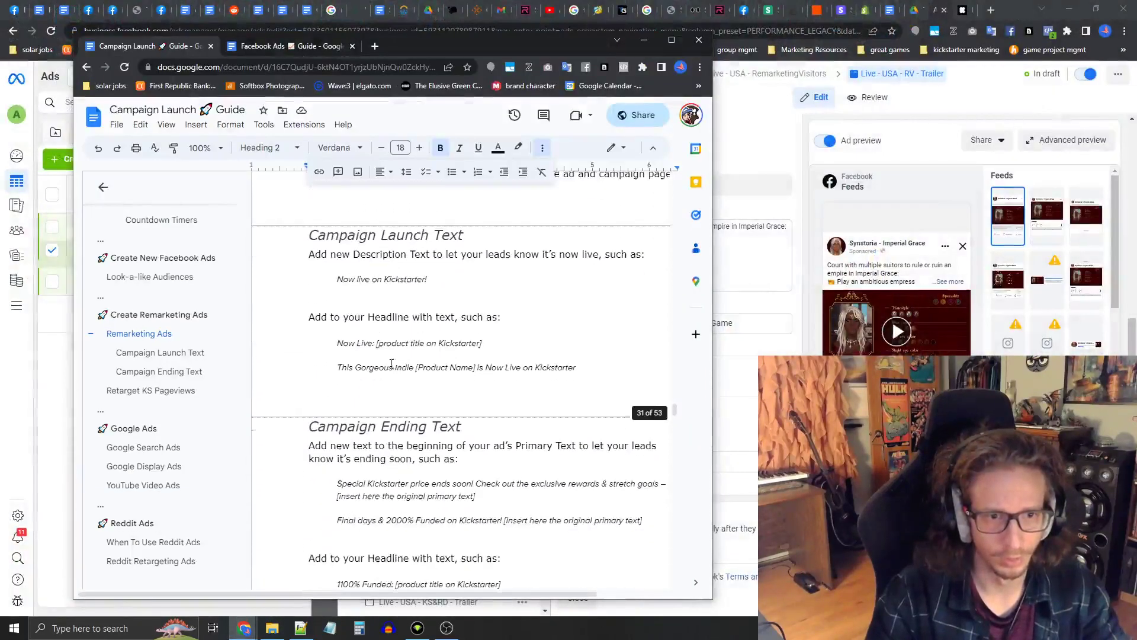
{"action": "scroll", "coordinate": [401, 361], "scroll_direction": "up", "scroll_amount": 1}
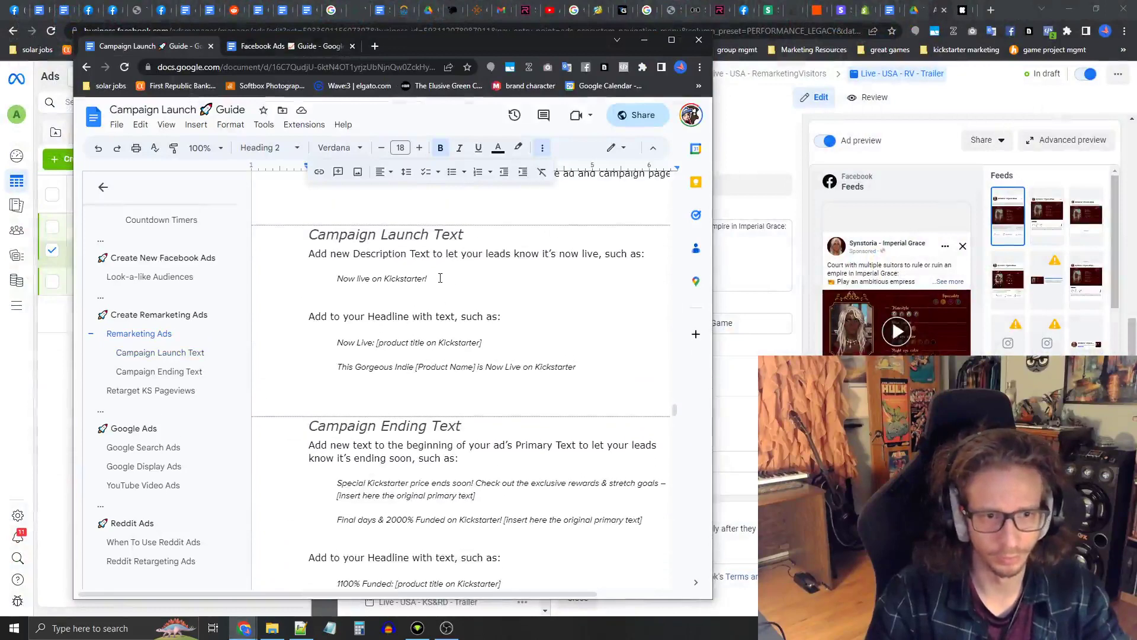
{"action": "left_click_drag", "start_coordinate": [436, 279], "coordinate": [395, 279]}
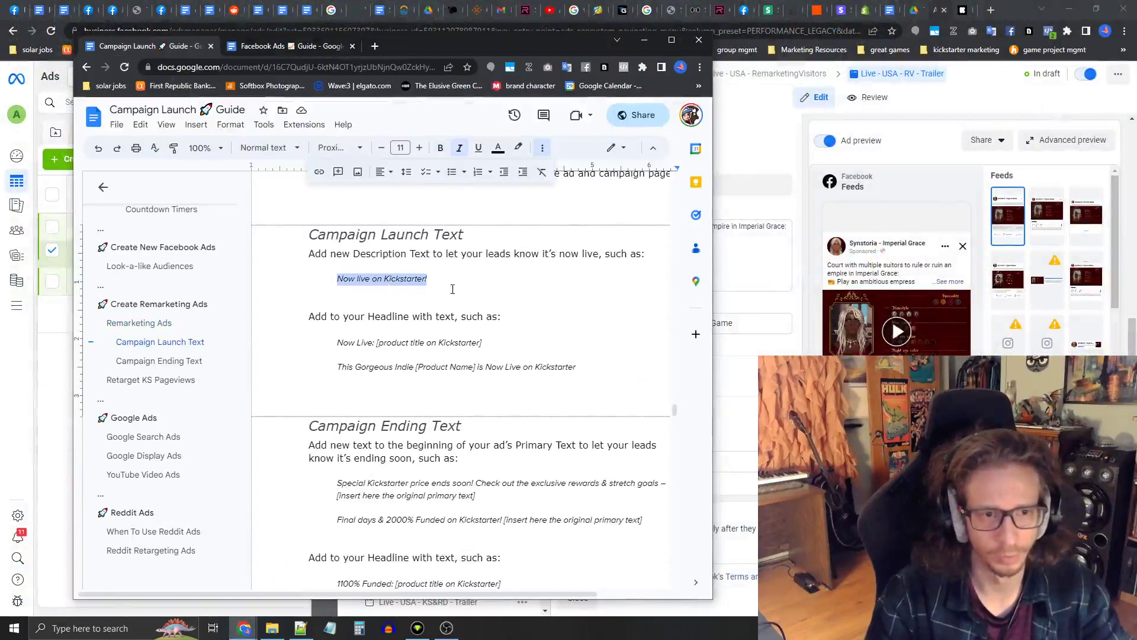
Step: Back in Ads Manager, replace the Trailer ad's description with "Now live on Kickstarter!"
{"action": "left_click", "coordinate": [786, 354]}
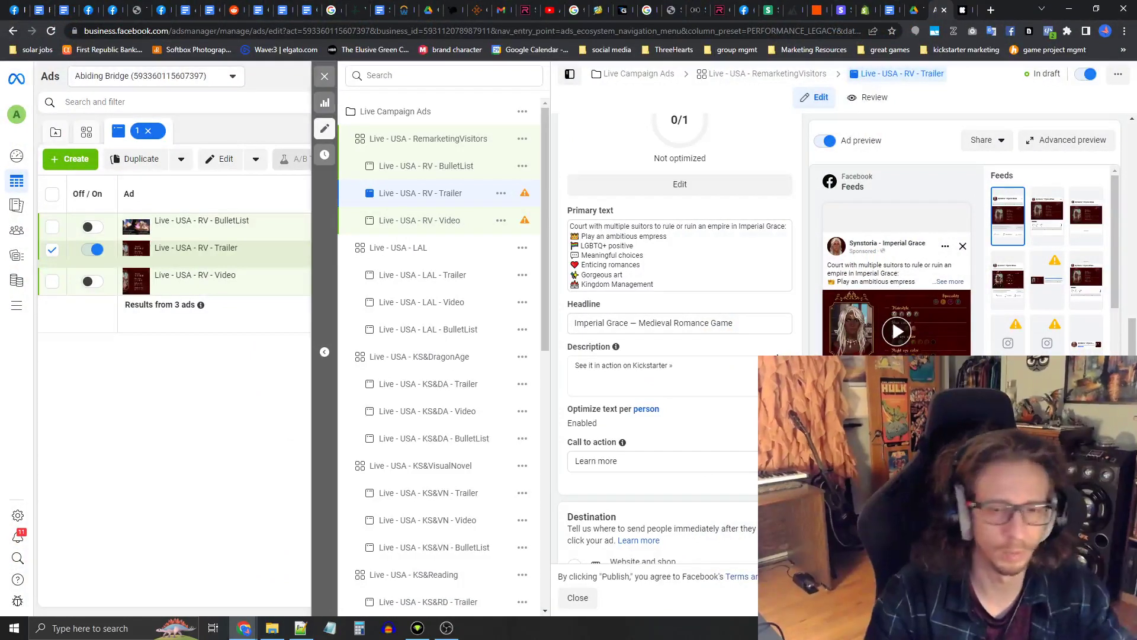
{"action": "left_click", "coordinate": [696, 373]}
{"action": "left_click_drag", "start_coordinate": [696, 367], "coordinate": [554, 364]}
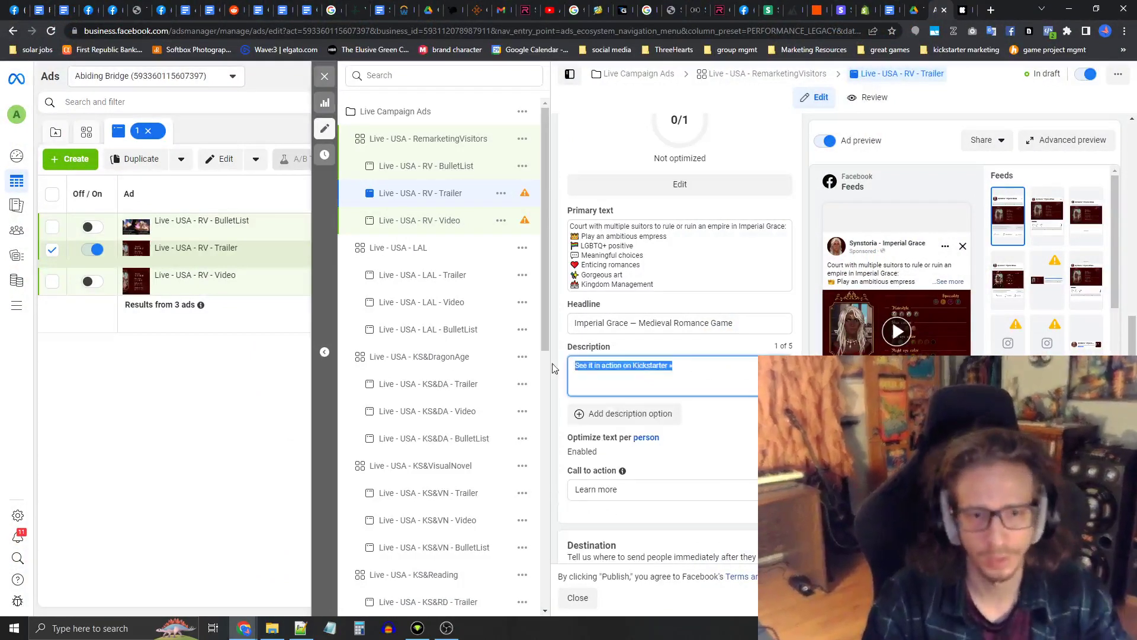
{"action": "type", "text": "Now live on Kickstarter!"}
{"action": "left_click", "coordinate": [638, 353]}
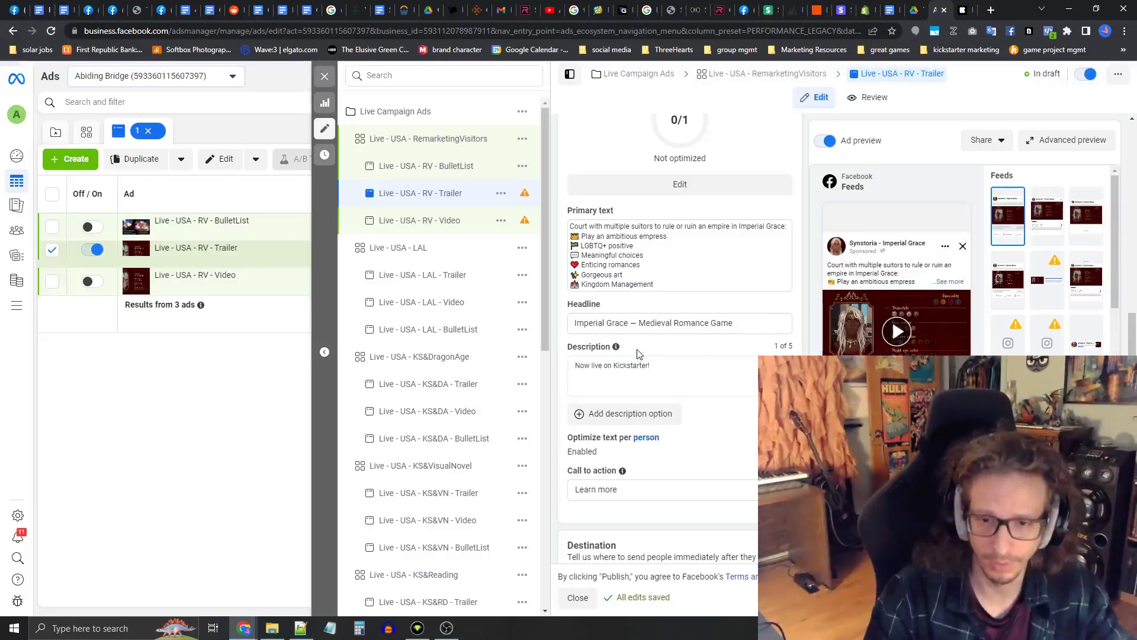
Step: Change the Trailer ad's display link to kickstarter.com/newest
{"action": "scroll", "coordinate": [637, 356], "scroll_direction": "down", "scroll_amount": 6}
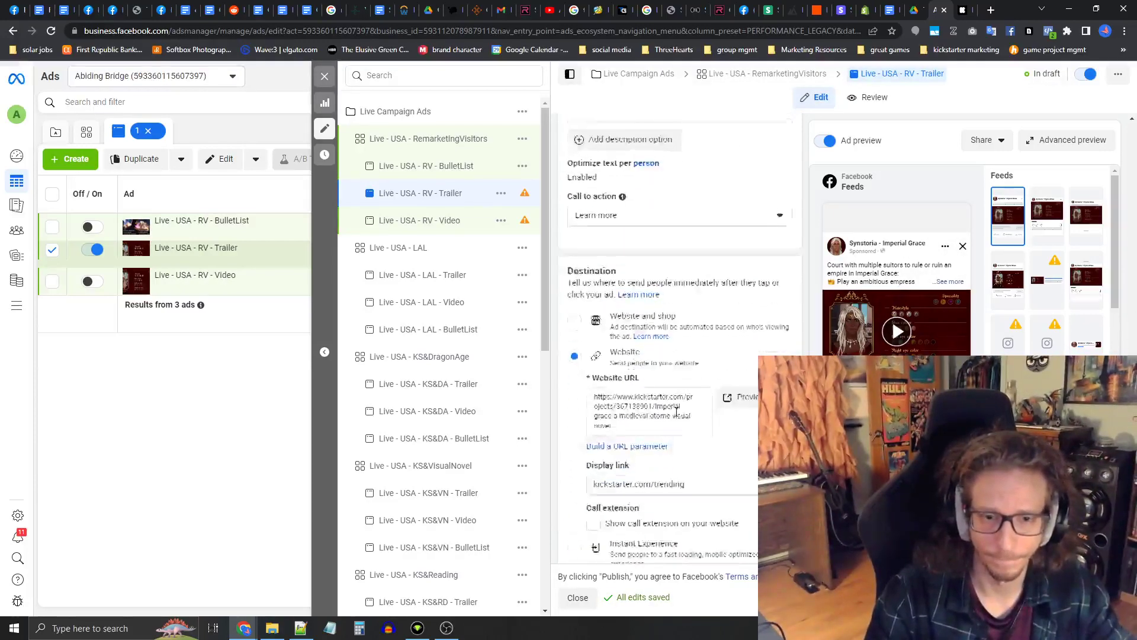
{"action": "scroll", "coordinate": [671, 415], "scroll_direction": "down", "scroll_amount": 1}
{"action": "left_click_drag", "start_coordinate": [656, 346], "coordinate": [706, 344]}
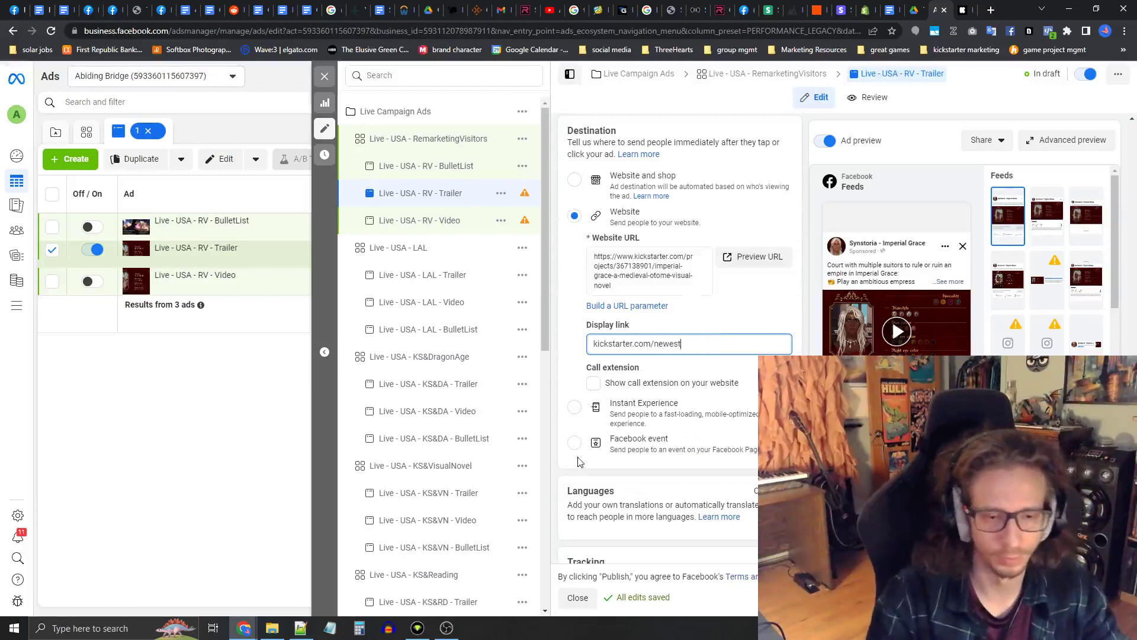
Step: Add the guide's "Now Live:" wording before "Imperial Grace — Medieval Romance Game" in the Trailer ad's headline
{"action": "left_click", "coordinate": [303, 631]}
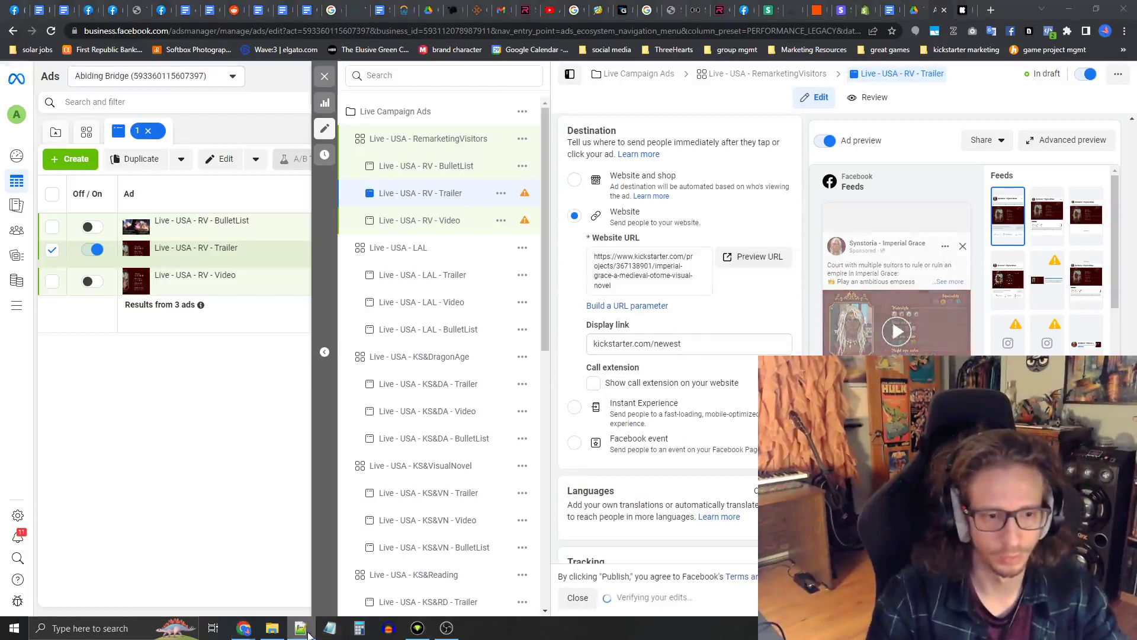
{"action": "mouse_move", "coordinate": [244, 628]}
{"action": "left_click", "coordinate": [178, 568]}
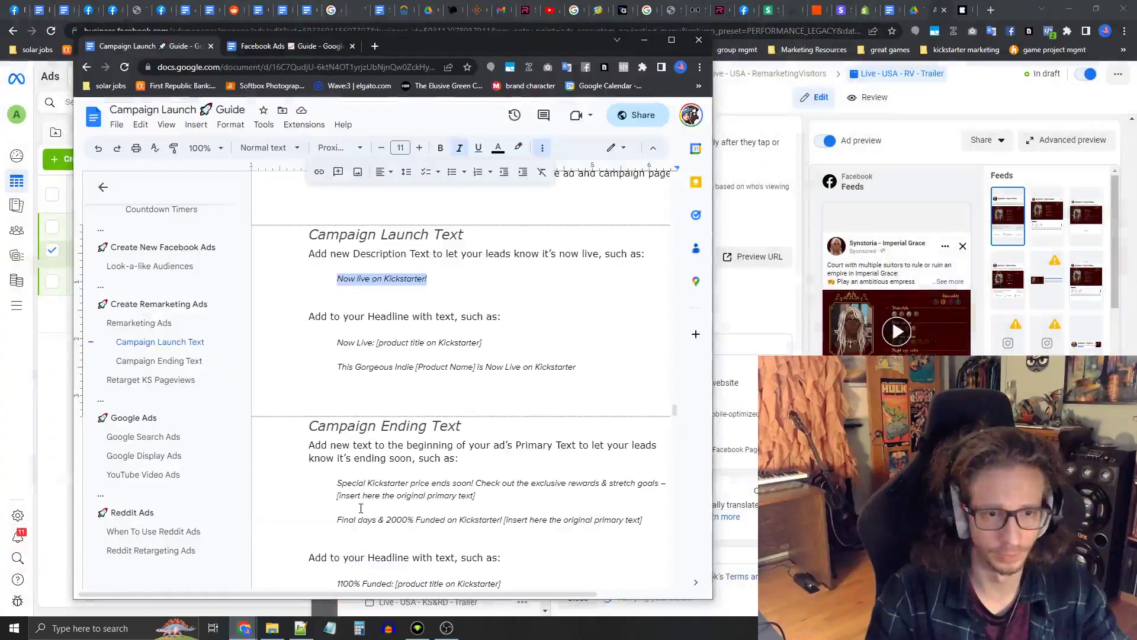
{"action": "left_click", "coordinate": [376, 343]}
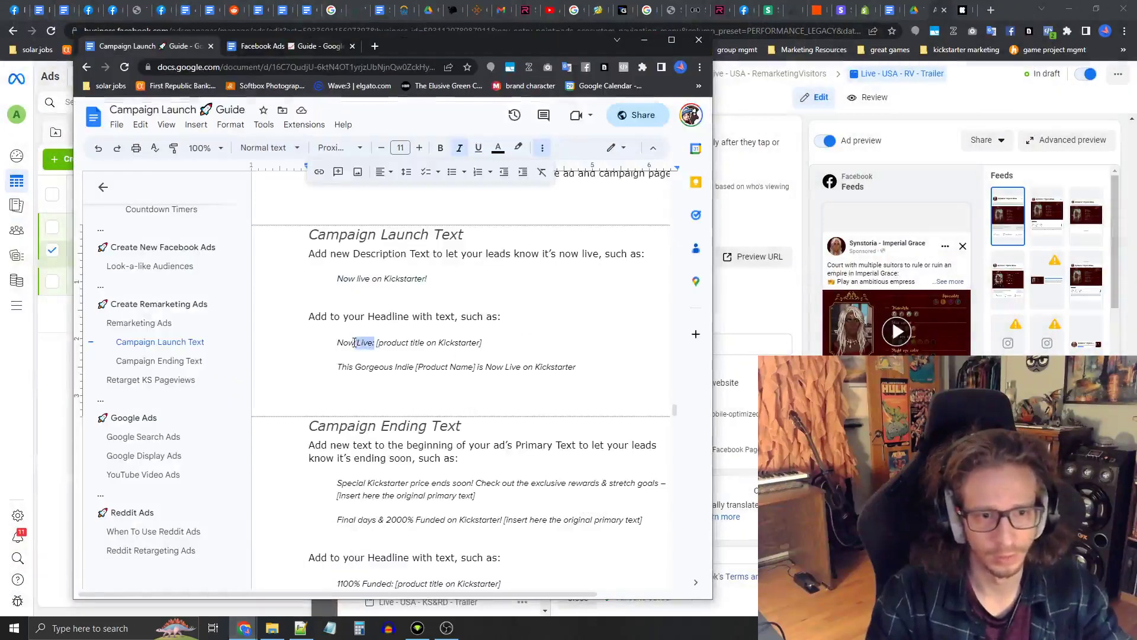
{"action": "left_click", "coordinate": [754, 323]}
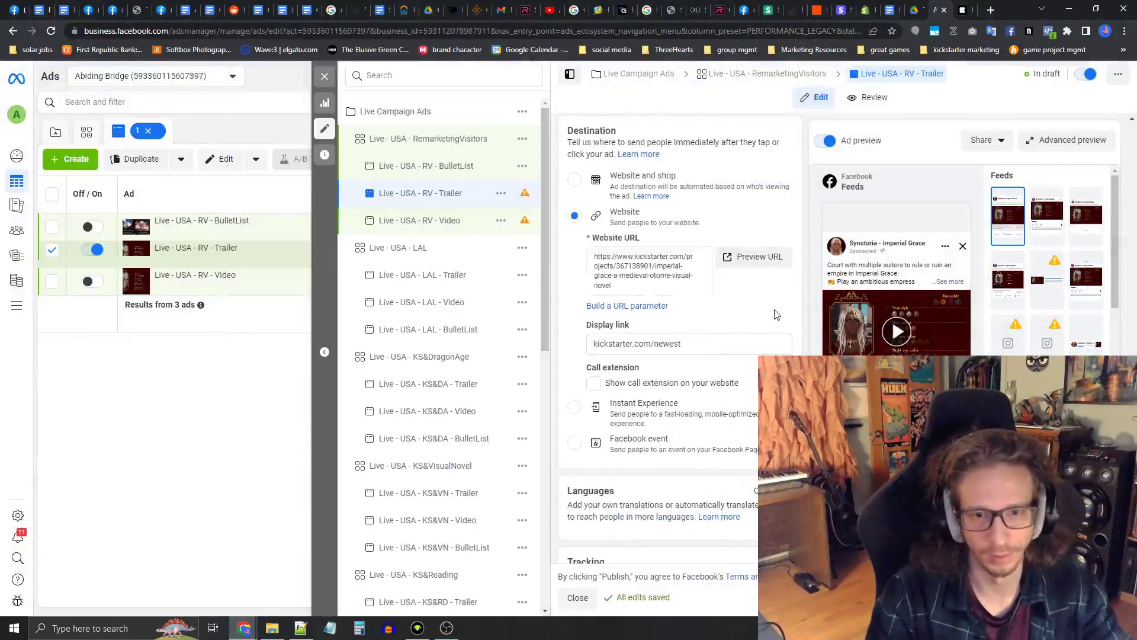
{"action": "scroll", "coordinate": [587, 335], "scroll_direction": "up", "scroll_amount": 7}
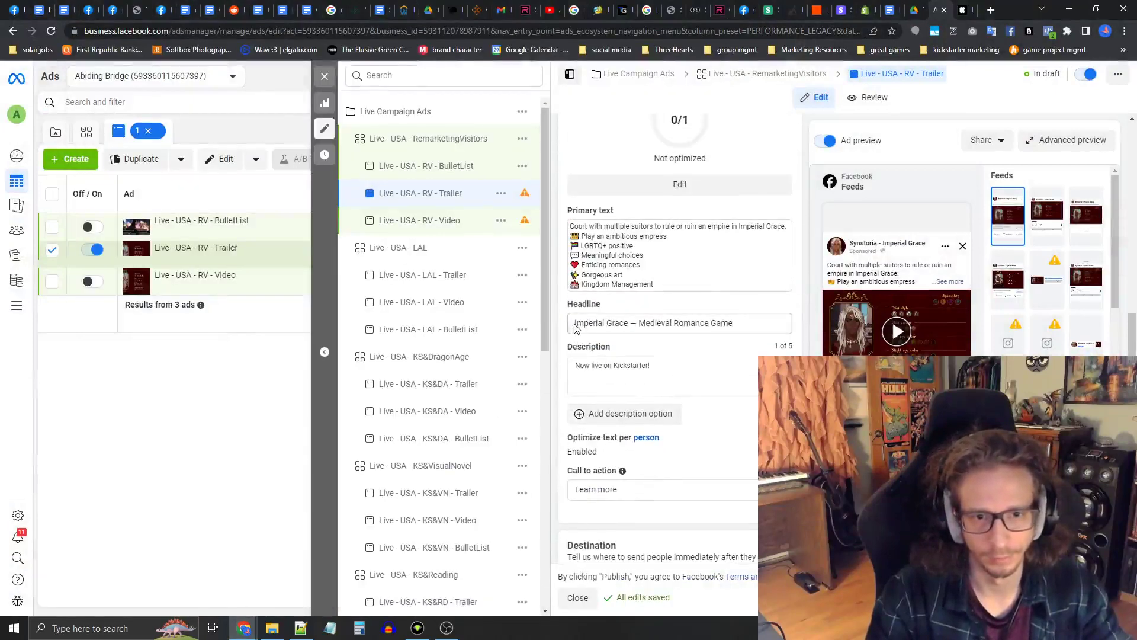
{"action": "left_click", "coordinate": [577, 323]}
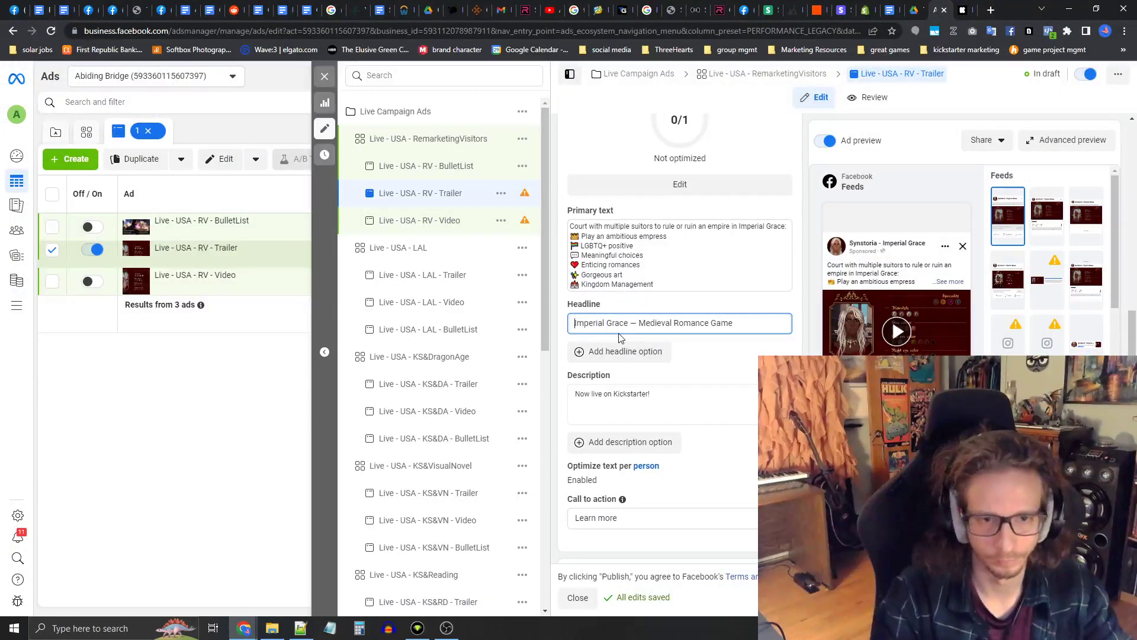
{"action": "type", "text": "Now Live:"}
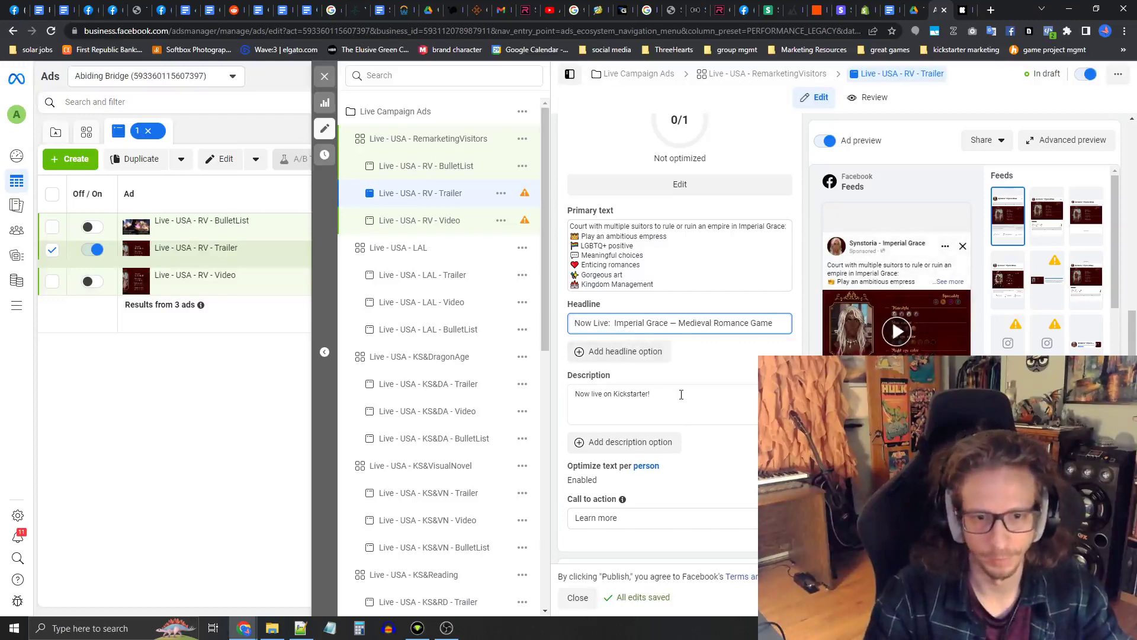
Step: Review the guide's launch and ending text suggestions and compare them with the Trailer ad's headline, description and destination settings
{"action": "left_click_drag", "start_coordinate": [681, 395], "coordinate": [582, 395]}
{"action": "left_click", "coordinate": [244, 628]}
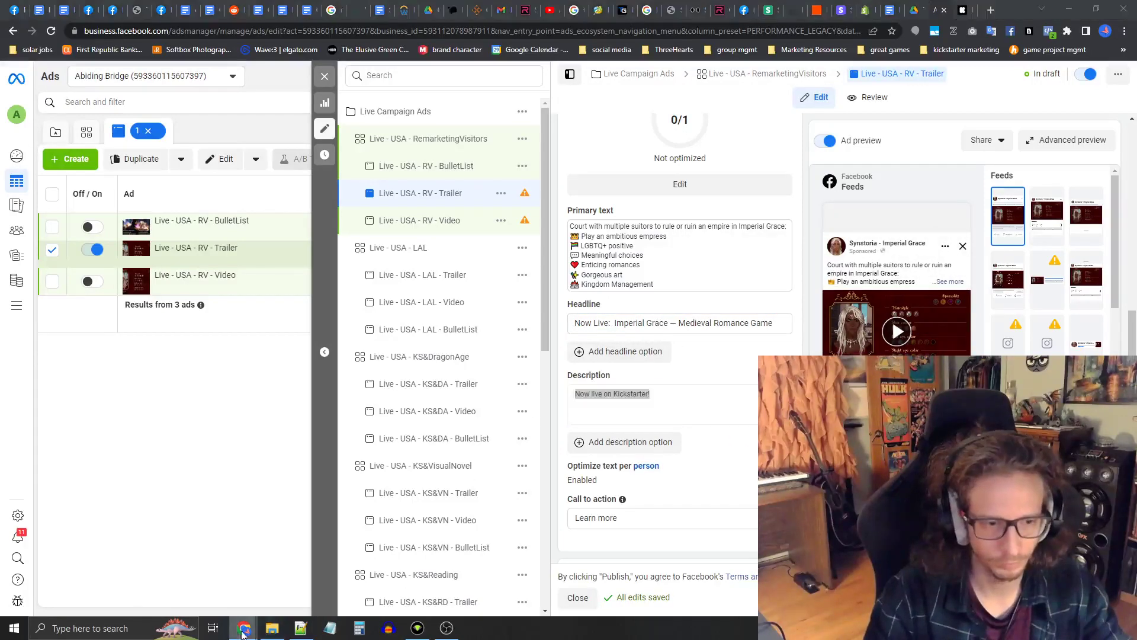
{"action": "left_click", "coordinate": [310, 580]}
{"action": "scroll", "coordinate": [397, 365], "scroll_direction": "down", "scroll_amount": 2}
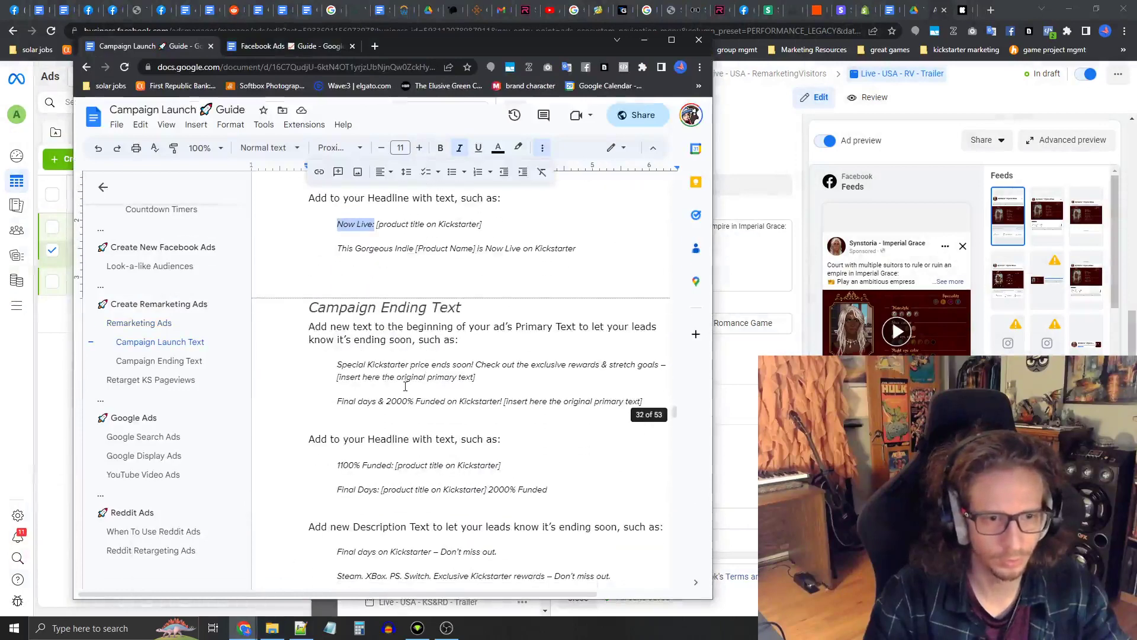
{"action": "scroll", "coordinate": [367, 364], "scroll_direction": "up", "scroll_amount": 5}
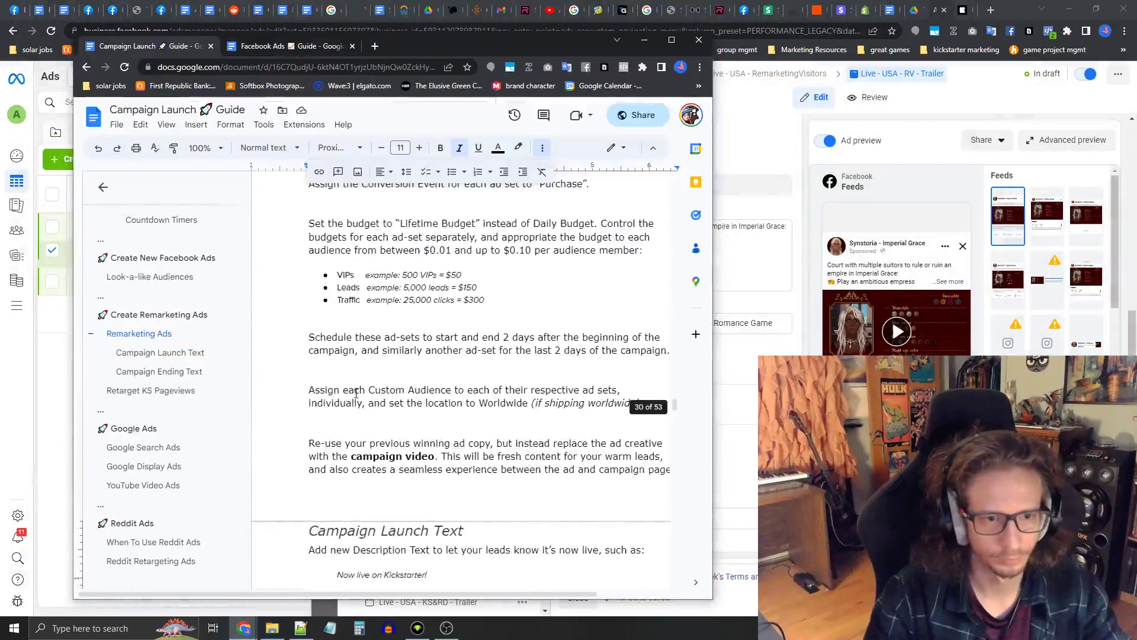
{"action": "scroll", "coordinate": [410, 485], "scroll_direction": "down", "scroll_amount": 4}
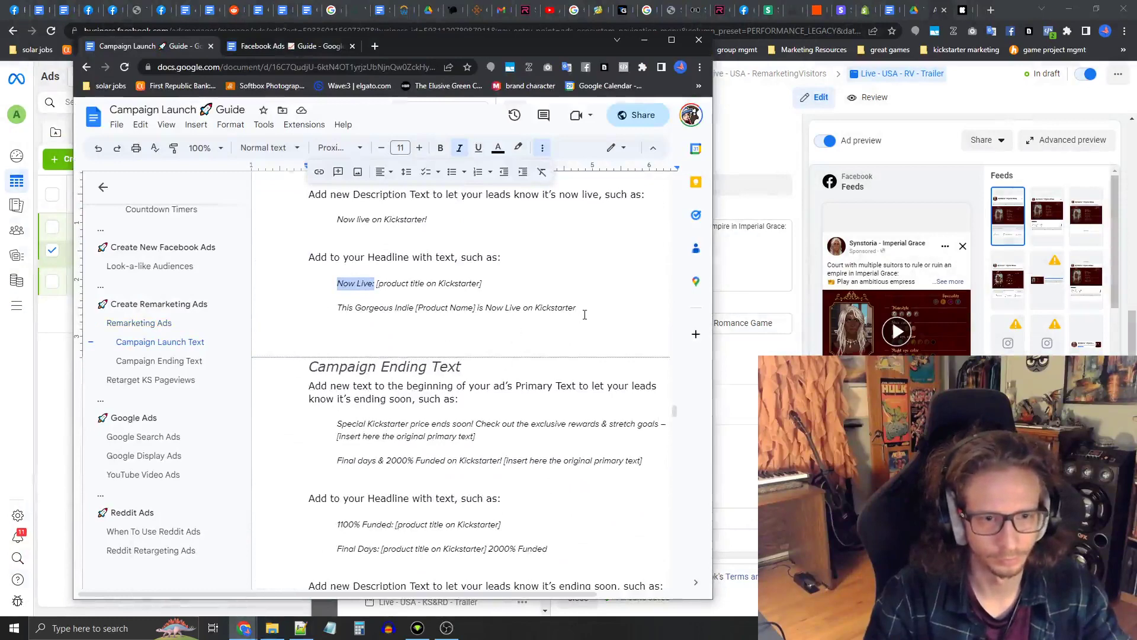
{"action": "left_click_drag", "start_coordinate": [581, 307], "coordinate": [555, 308]}
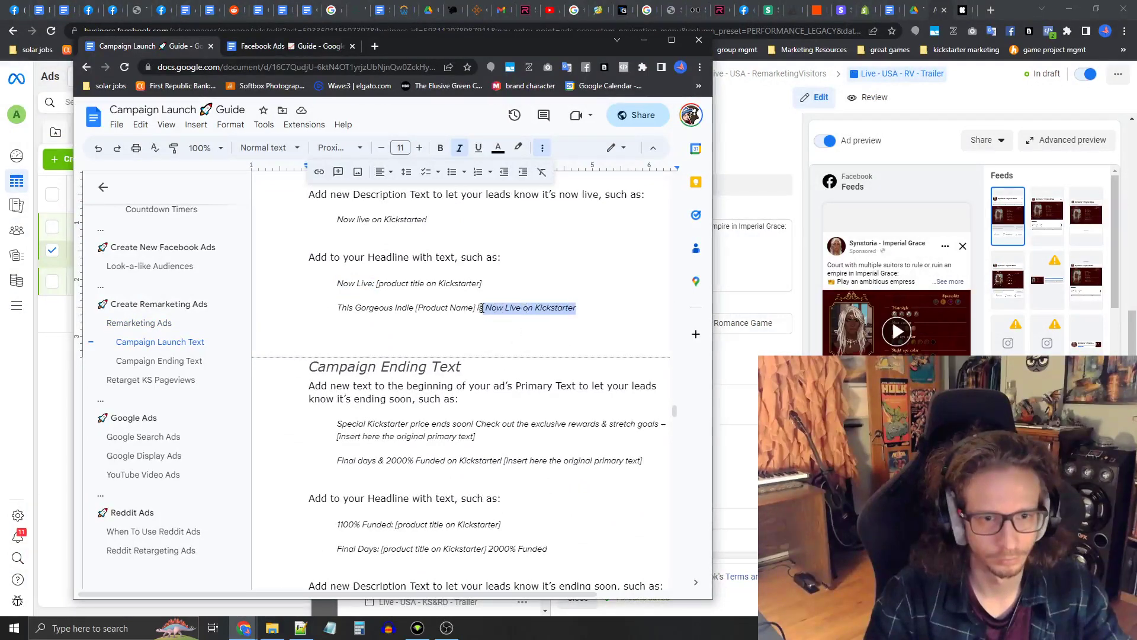
{"action": "left_click", "coordinate": [793, 315]}
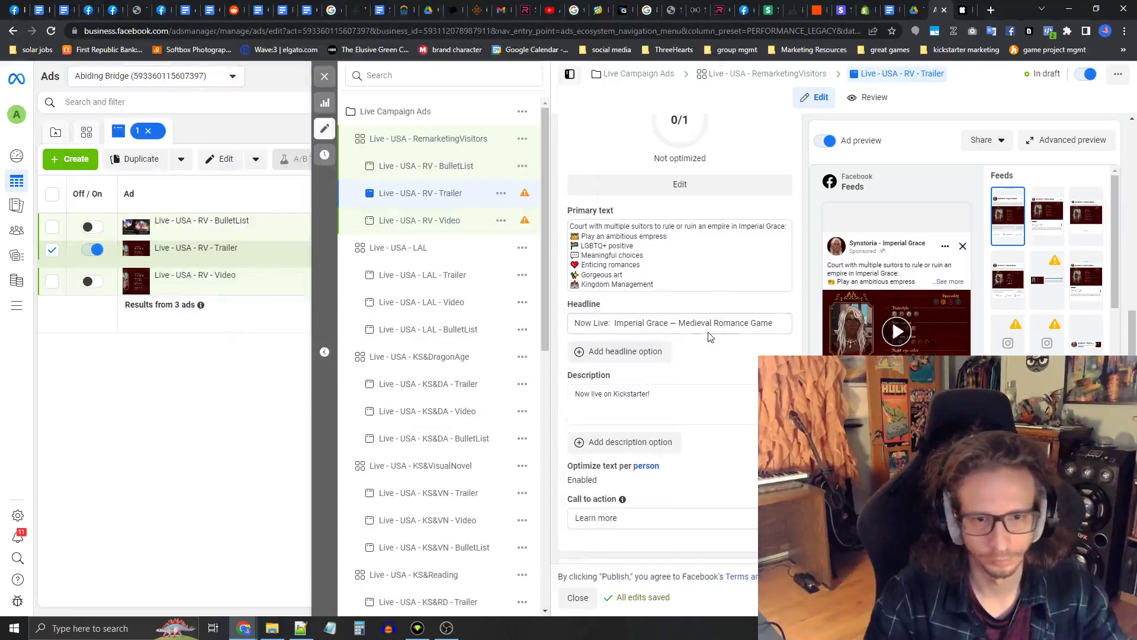
{"action": "scroll", "coordinate": [681, 385], "scroll_direction": "down", "scroll_amount": 9}
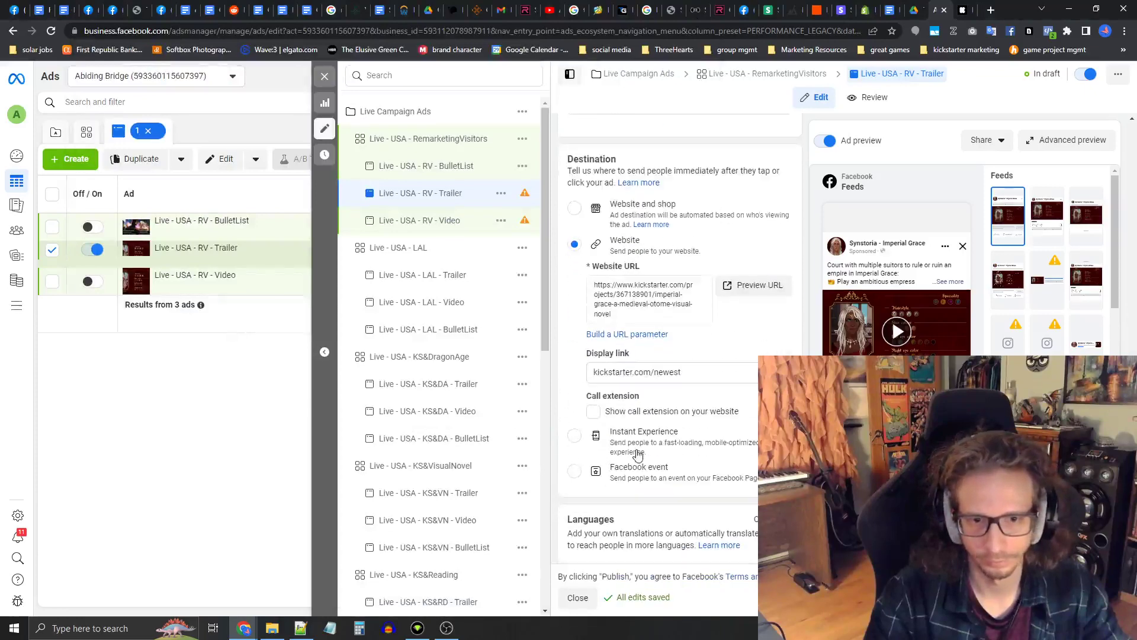
{"action": "scroll", "coordinate": [646, 415], "scroll_direction": "up", "scroll_amount": 6}
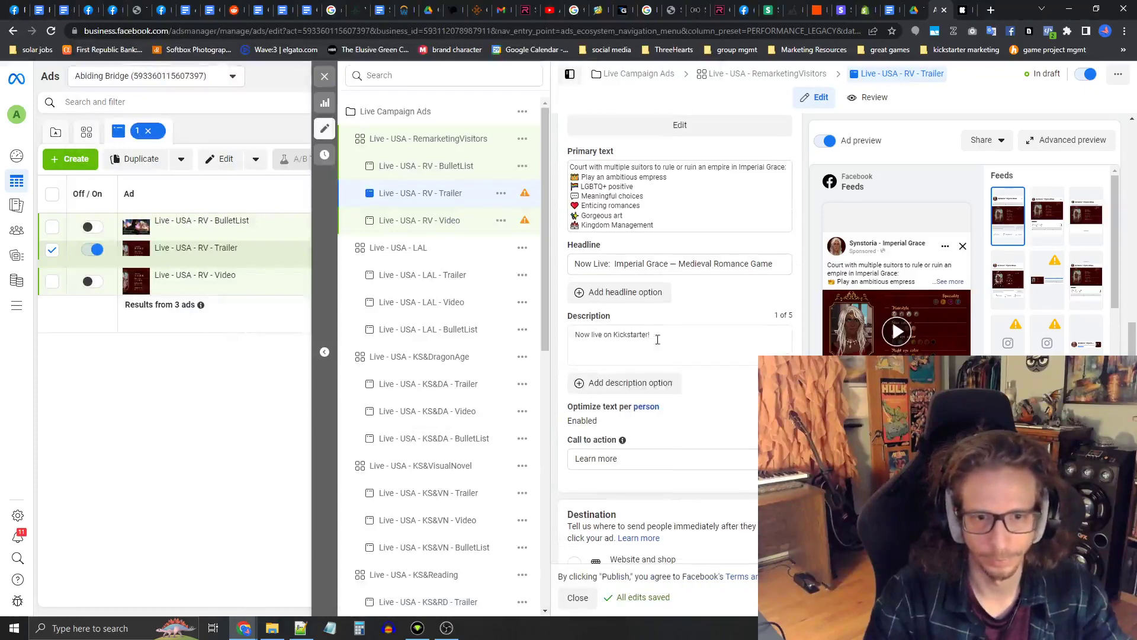
Step: Copy the Trailer ad's "Now live on Kickstarter!" description over the descriptions of the RV Video and BulletList ads
{"action": "left_click_drag", "start_coordinate": [658, 340], "coordinate": [552, 339]}
{"action": "key", "text": "ctrl+c"}
{"action": "left_click", "coordinate": [395, 222]}
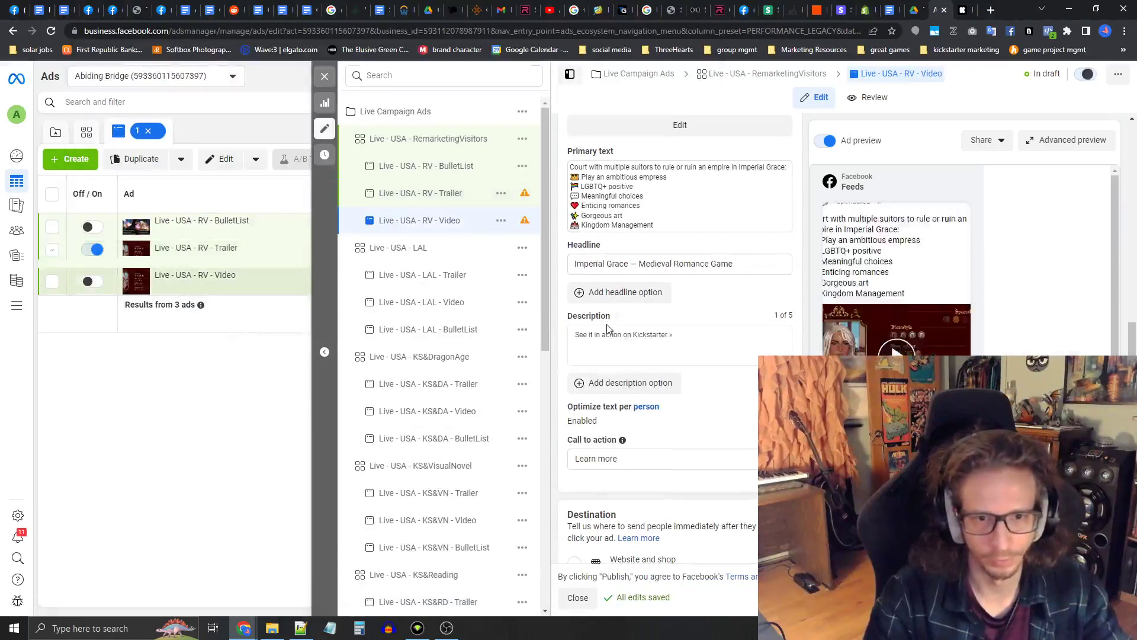
{"action": "left_click_drag", "start_coordinate": [673, 335], "coordinate": [555, 342]}
{"action": "key", "text": "ctrl+v"}
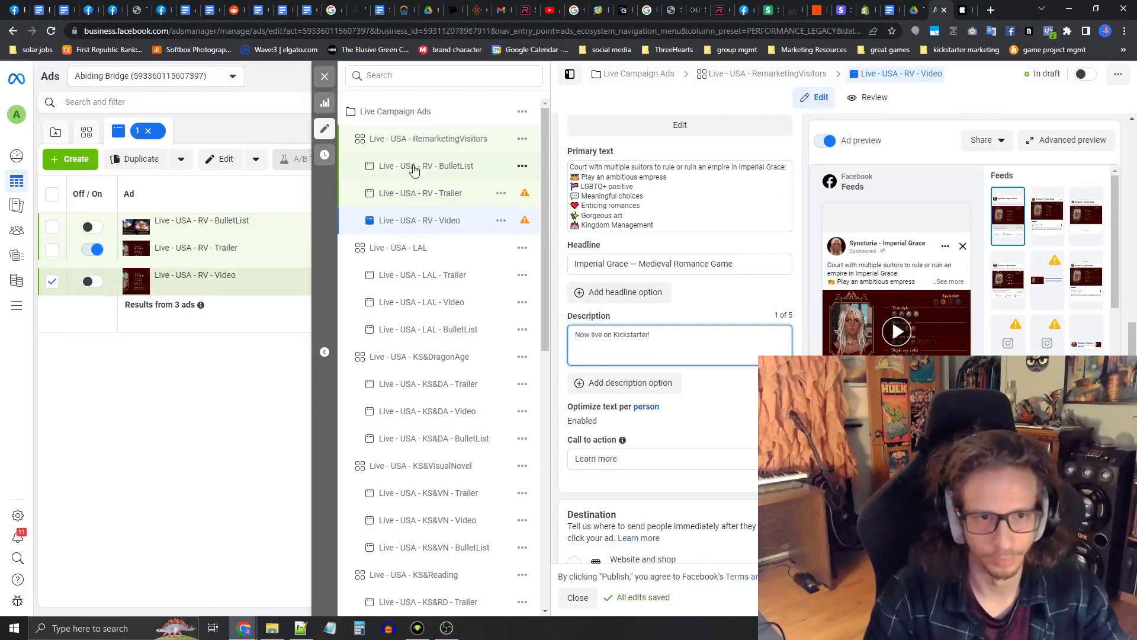
{"action": "left_click", "coordinate": [413, 169]}
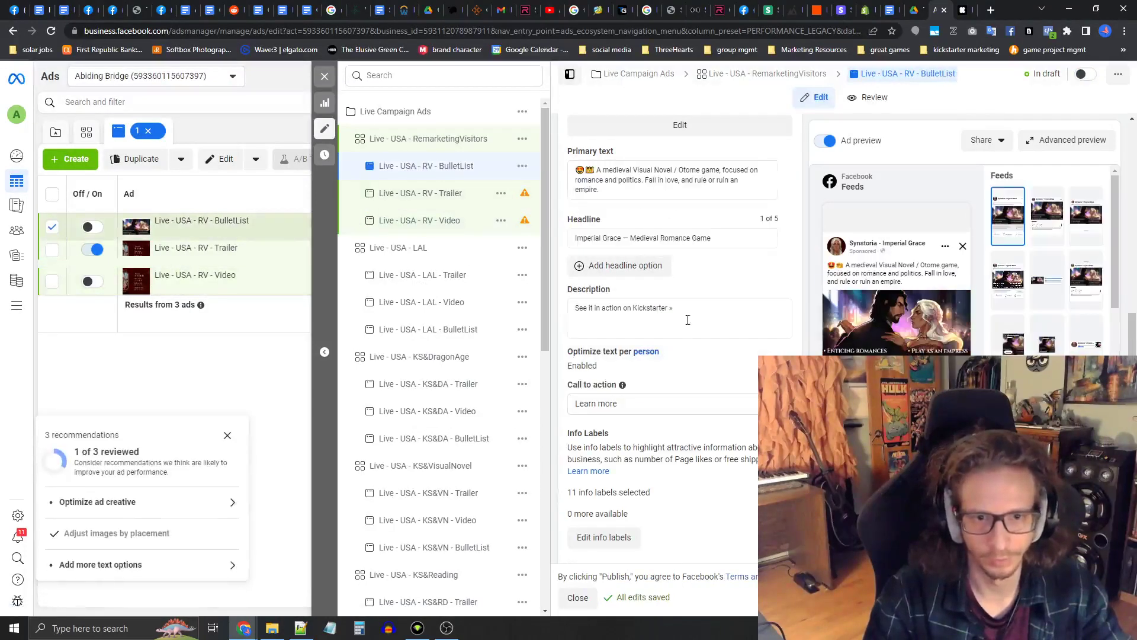
{"action": "triple_click", "coordinate": [687, 320]}
{"action": "key", "text": "ctrl+v"}
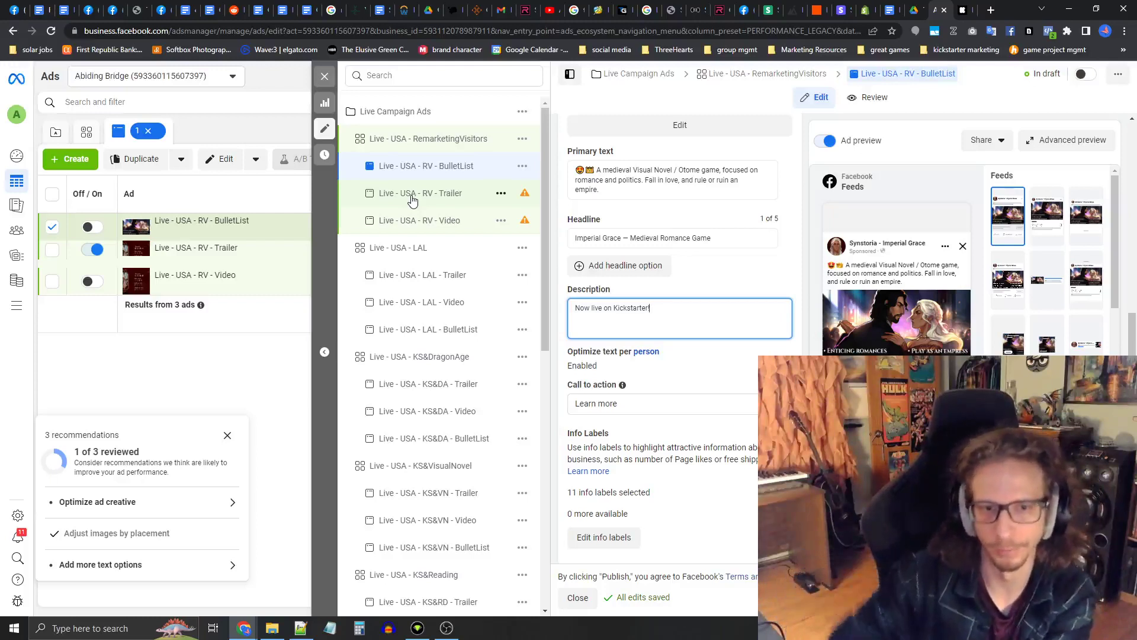
Step: Add "Now Live:" before "Imperial Grace — Medieval Romance Game" in the headlines of the RV BulletList and Video ads
{"action": "left_click", "coordinate": [415, 194]}
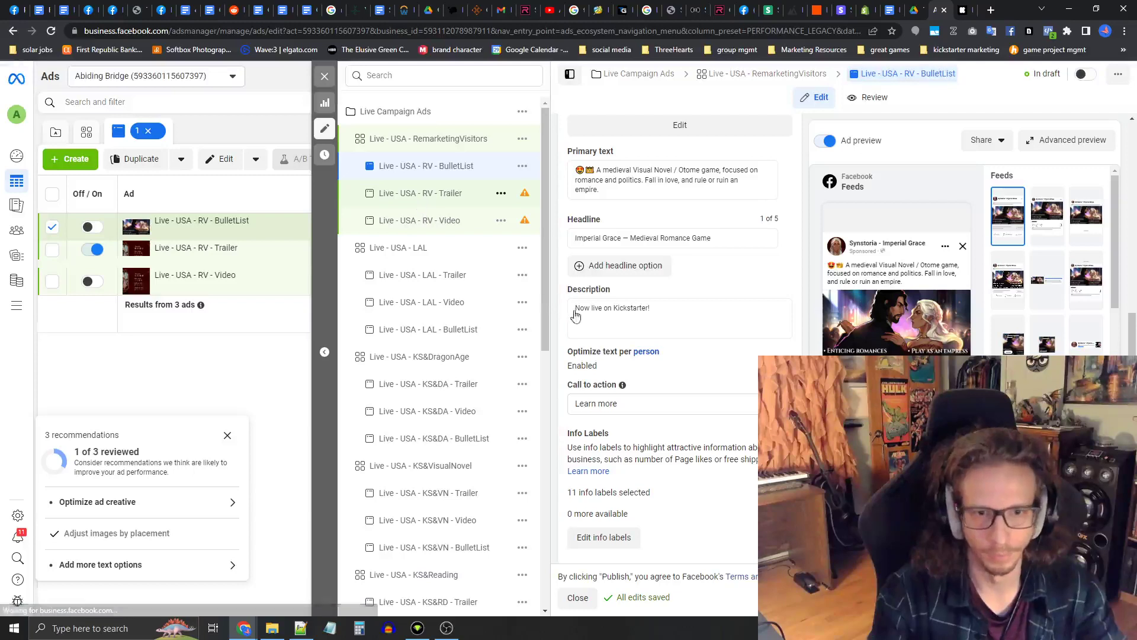
{"action": "left_click", "coordinate": [582, 262]}
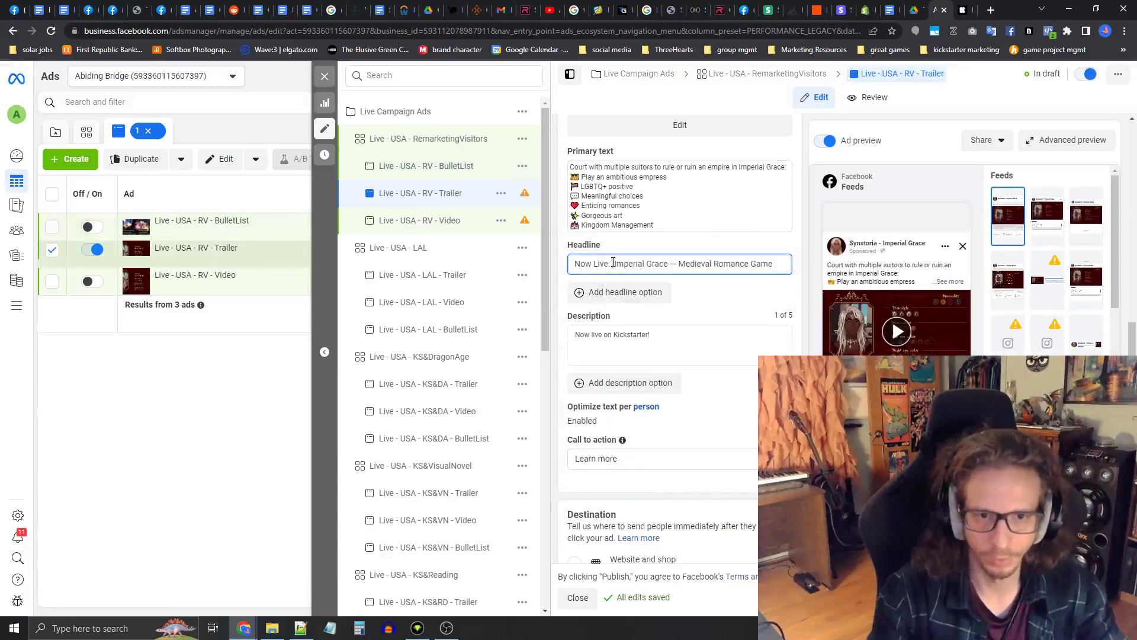
{"action": "left_click", "coordinate": [408, 169]}
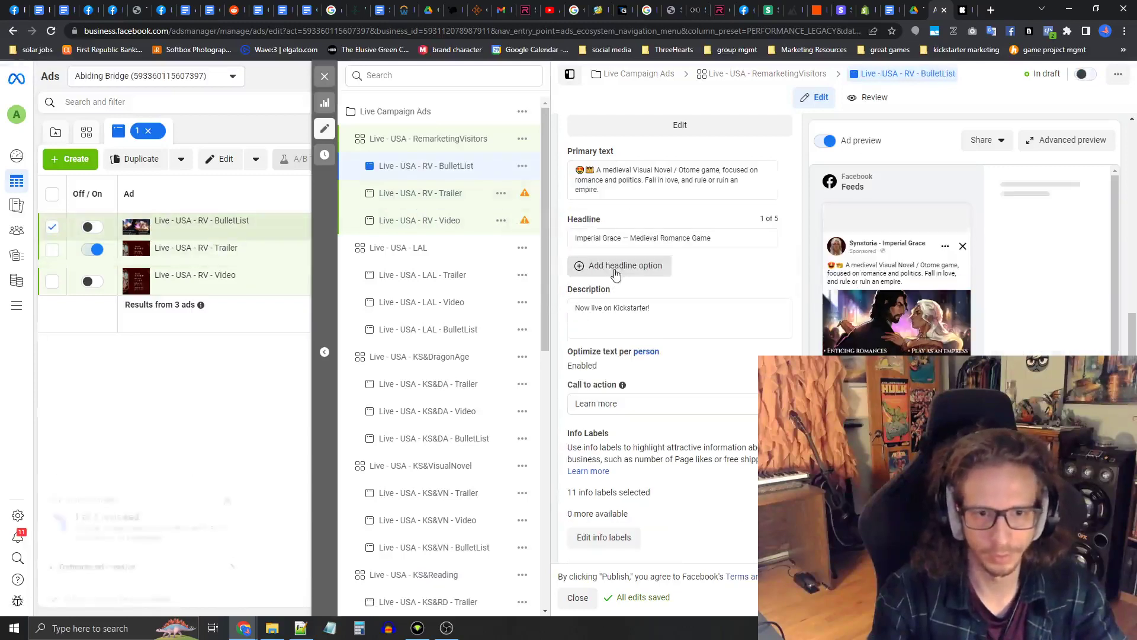
{"action": "double_click", "coordinate": [583, 240]}
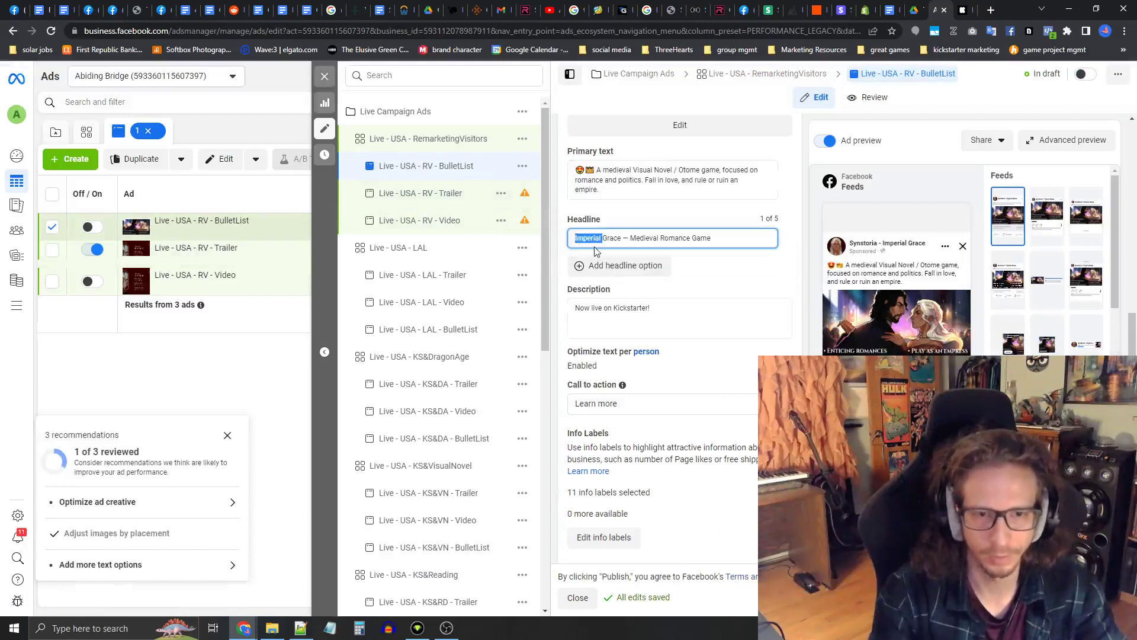
{"action": "left_click", "coordinate": [420, 221]}
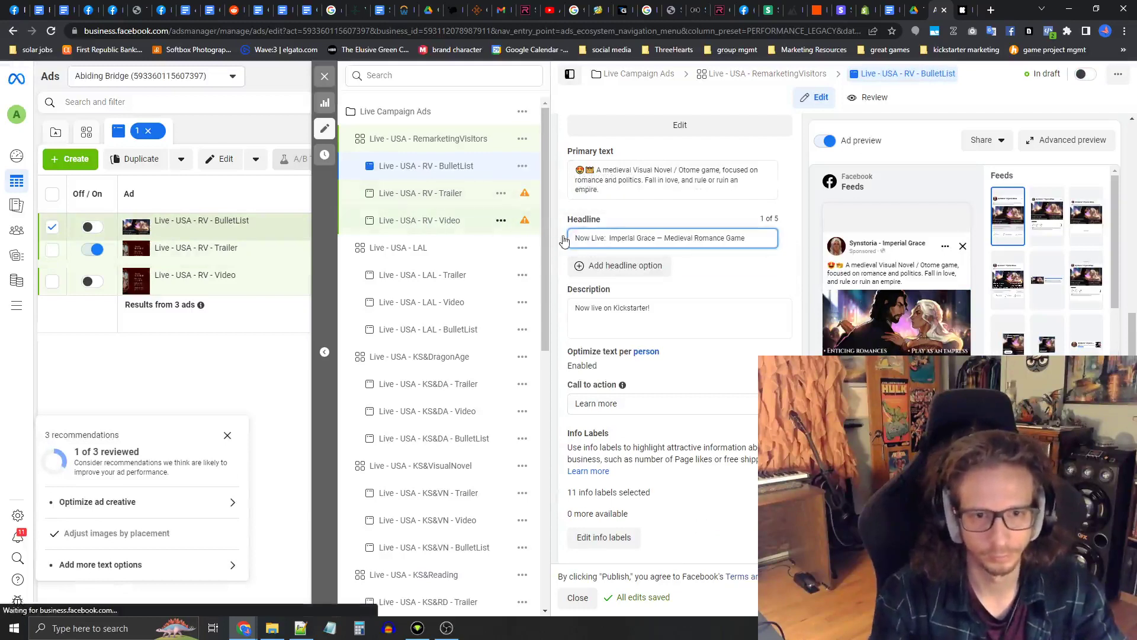
{"action": "left_click", "coordinate": [577, 262]}
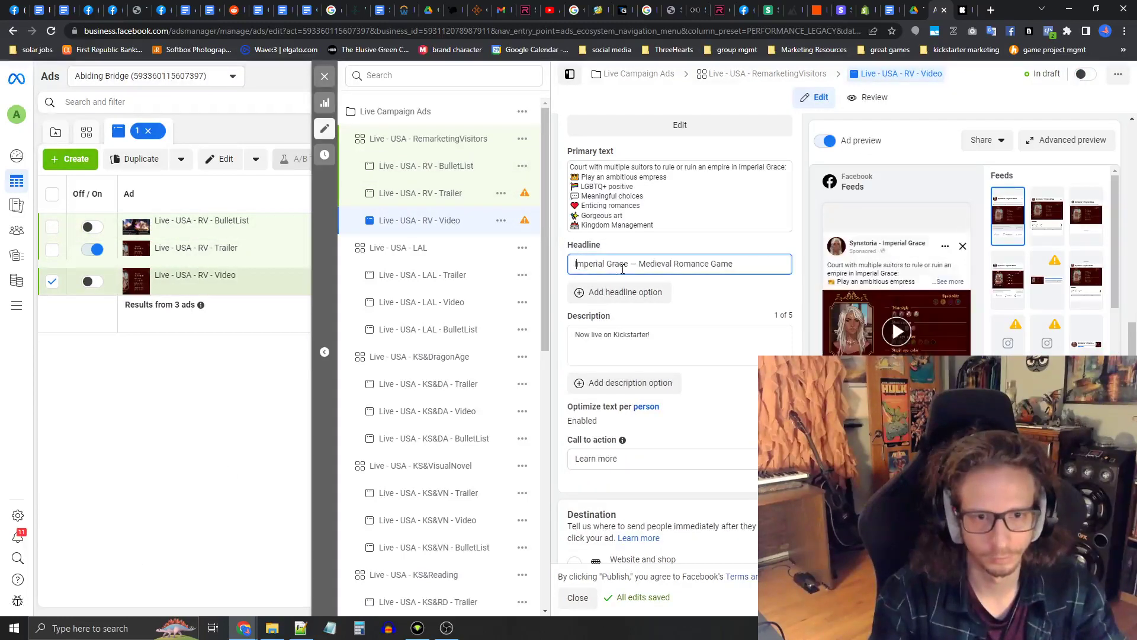
{"action": "type", "text": "Now Live:"}
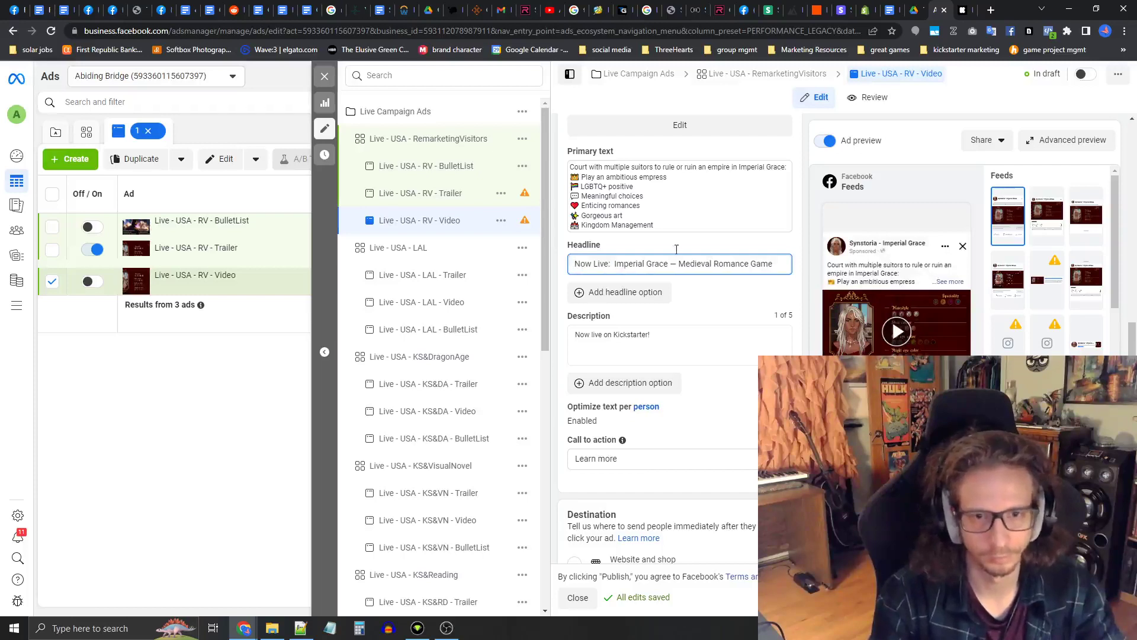
{"action": "left_click", "coordinate": [676, 249]}
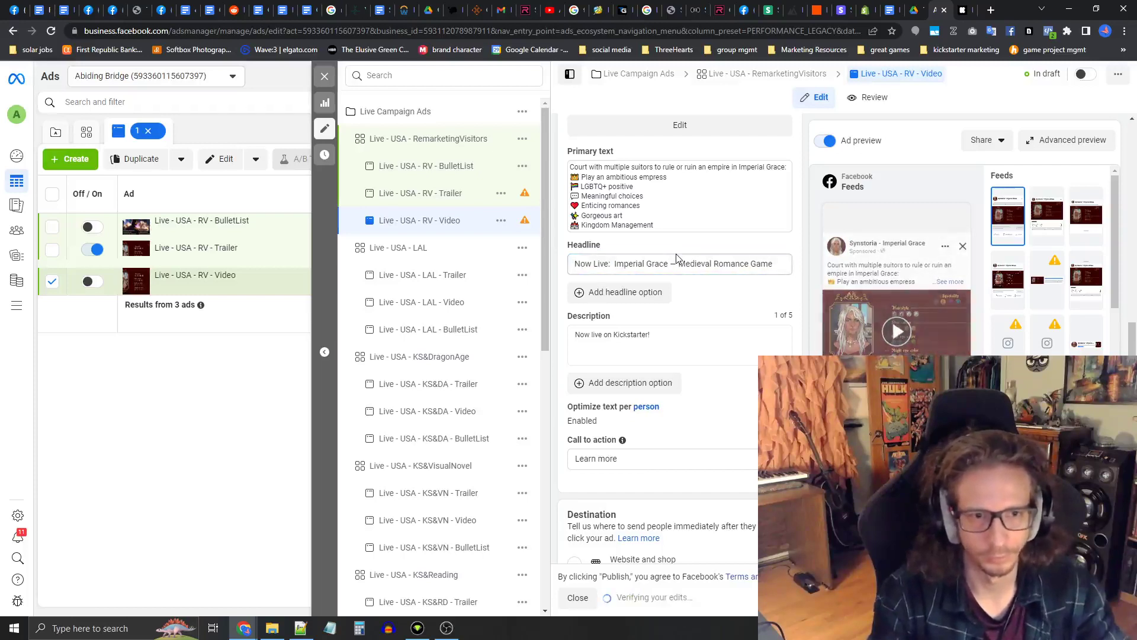
Step: Quickly duplicate the RemarketingVisitors ad set and rename the copy as "Live - USA - RemarketingLeads"
{"action": "left_click", "coordinate": [522, 139]}
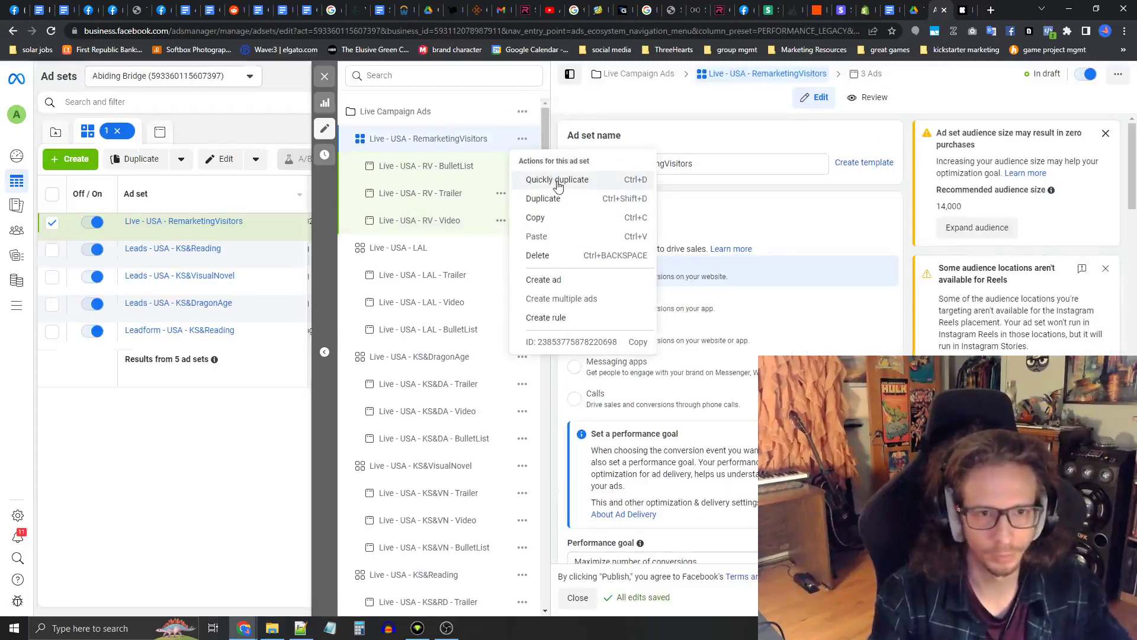
{"action": "left_click", "coordinate": [557, 180]}
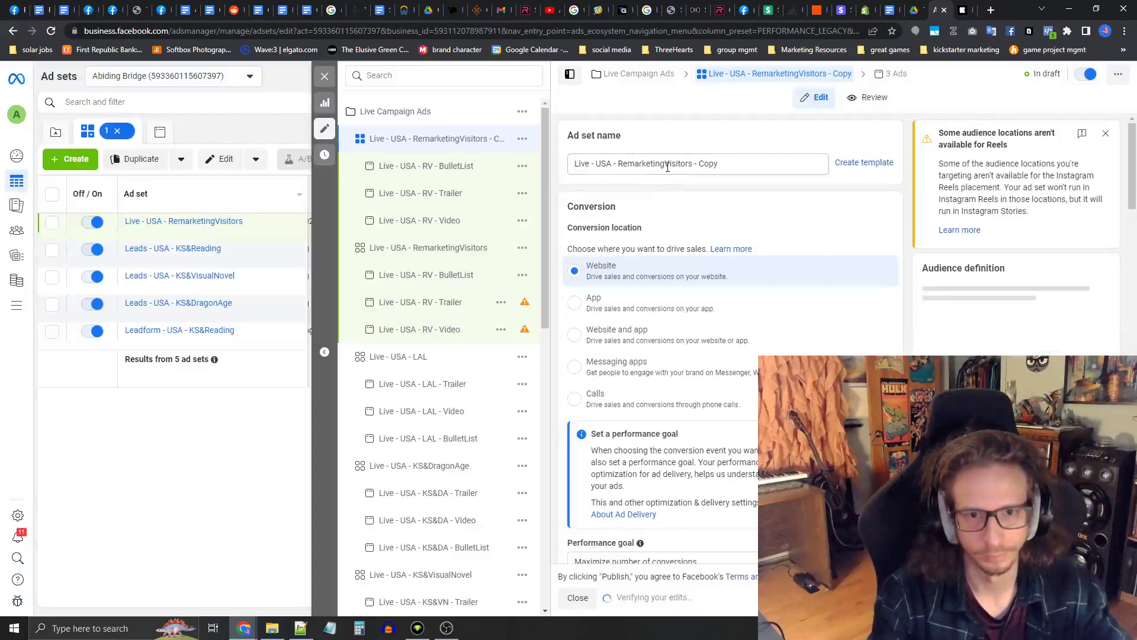
{"action": "left_click_drag", "start_coordinate": [665, 163], "coordinate": [754, 161]}
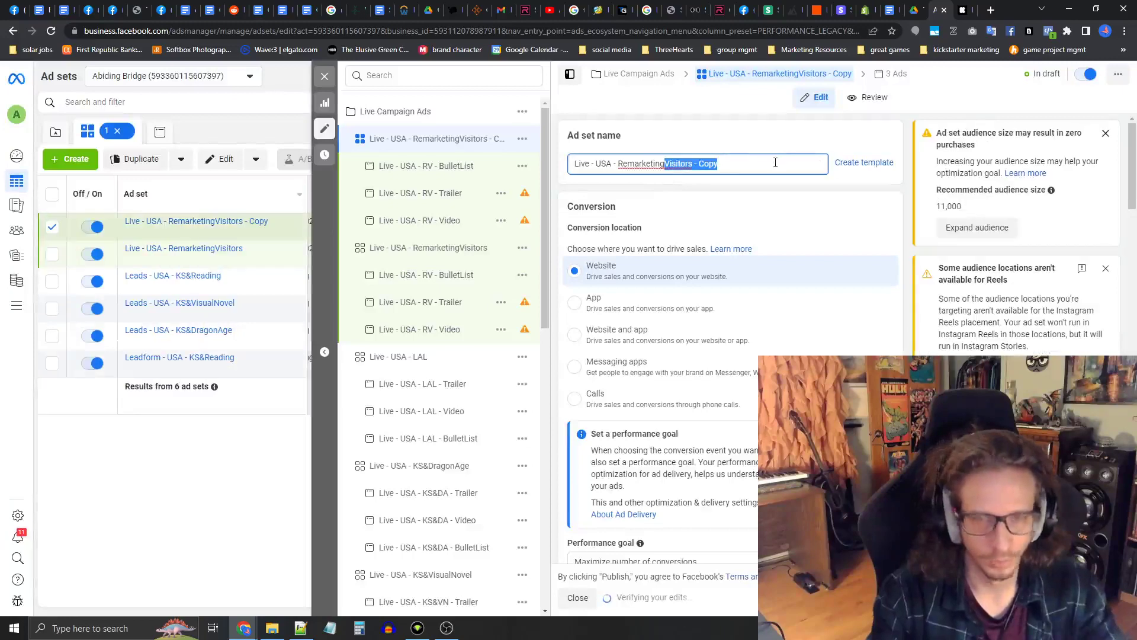
{"action": "type", "text": "Leads"}
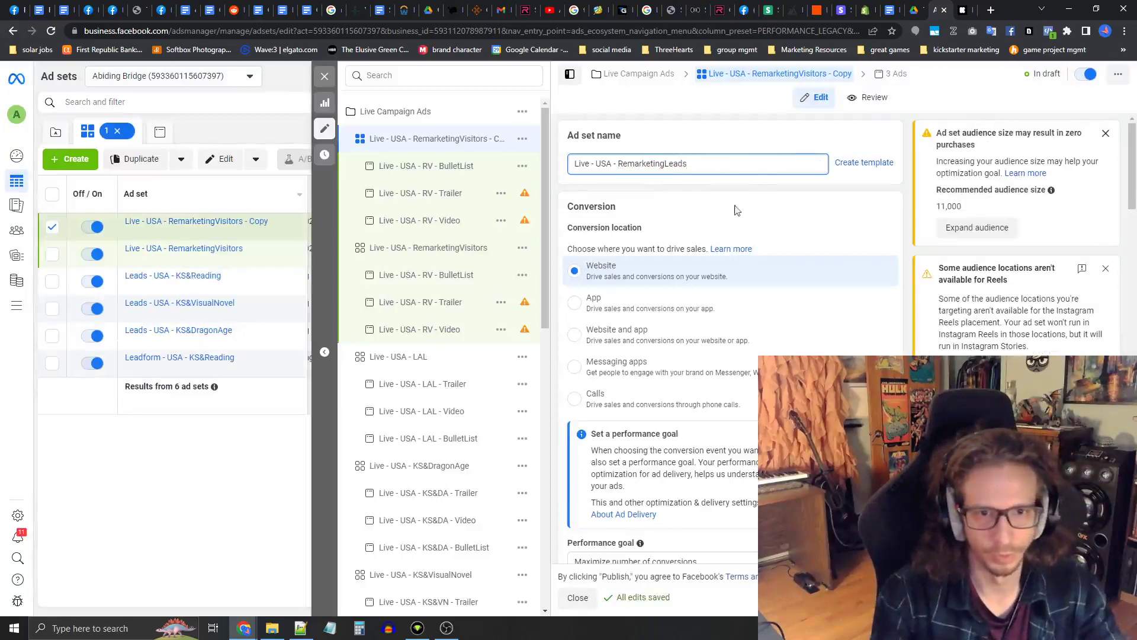
Step: Review the RemarketingLeads ad set's budget and schedule, and close the editor without publishing the draft items
{"action": "scroll", "coordinate": [701, 213], "scroll_direction": "down", "scroll_amount": 10}
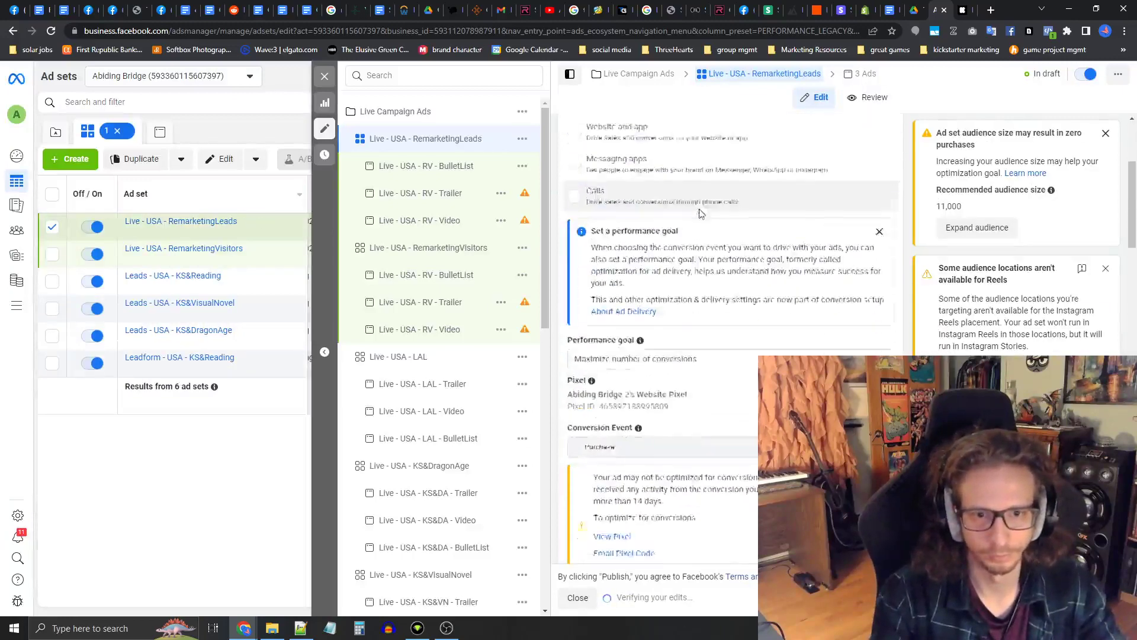
{"action": "scroll", "coordinate": [701, 214], "scroll_direction": "down", "scroll_amount": 1}
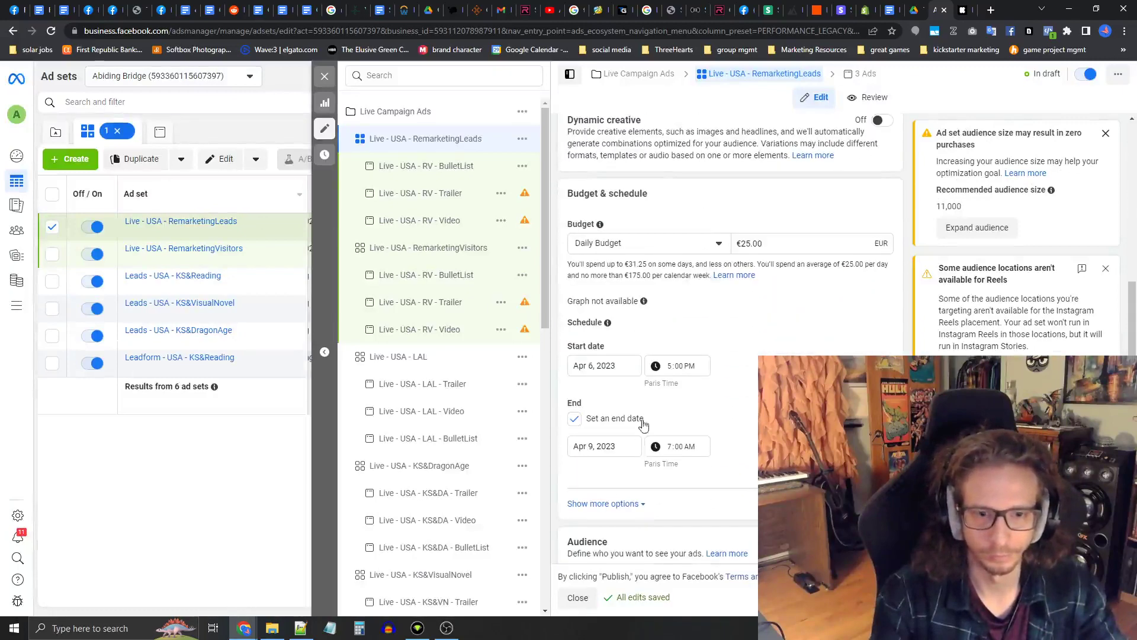
{"action": "scroll", "coordinate": [756, 338], "scroll_direction": "up", "scroll_amount": 1}
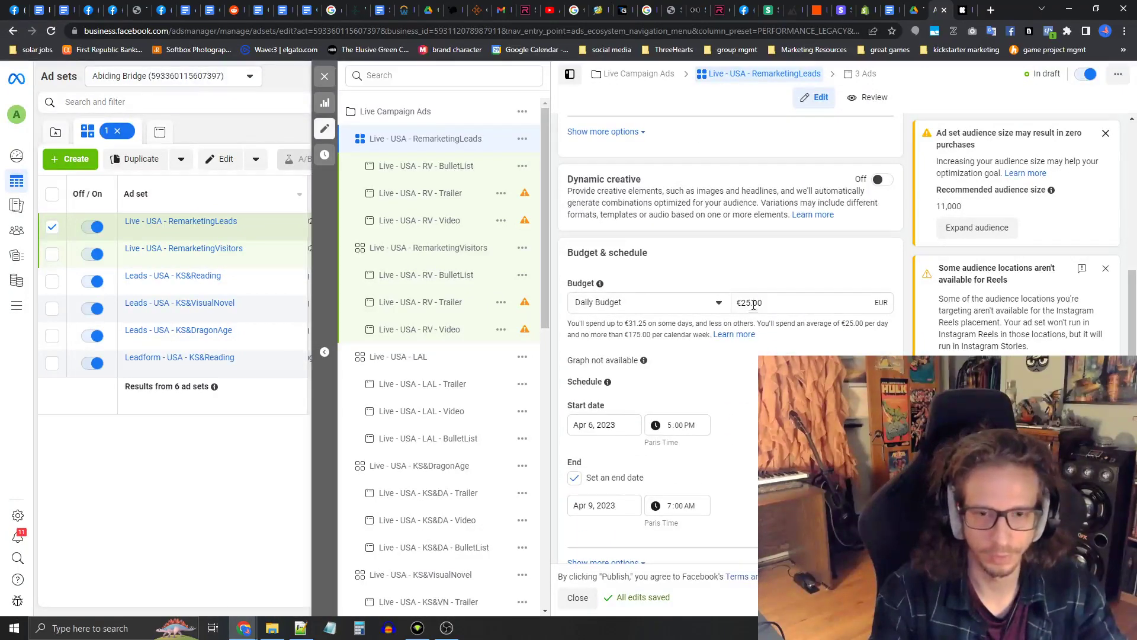
{"action": "left_click", "coordinate": [328, 78]}
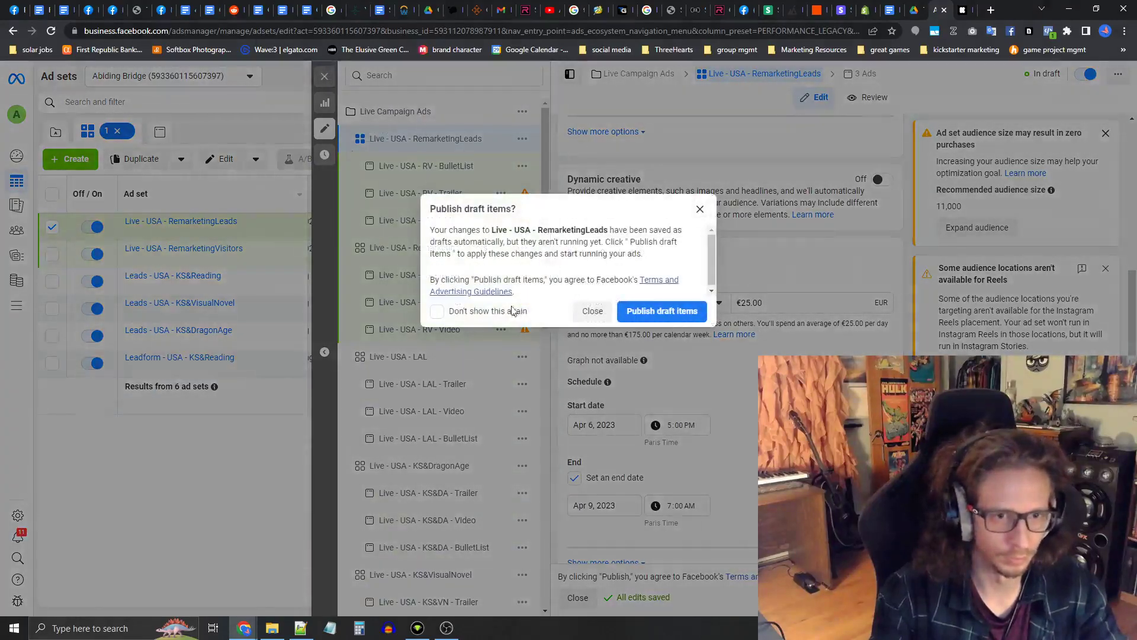
{"action": "left_click", "coordinate": [589, 311]}
Step: List the ad sets of the Leads - USA campaign and examine their budgets and schedules
{"action": "left_click", "coordinate": [231, 140]}
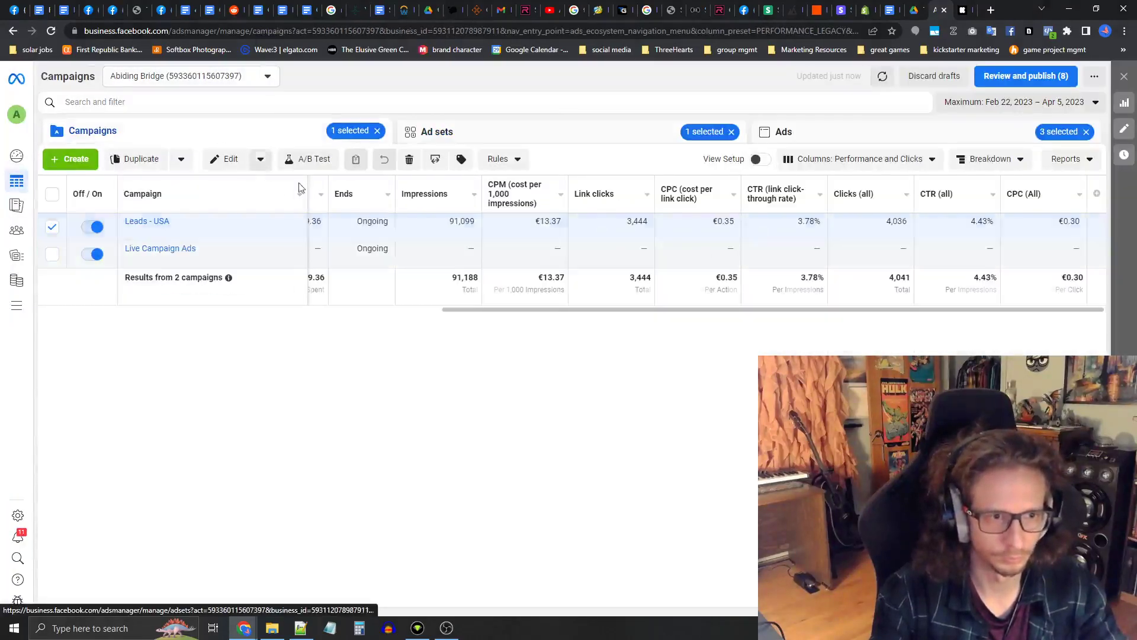
{"action": "left_click", "coordinate": [53, 227]}
{"action": "left_click", "coordinate": [52, 254]}
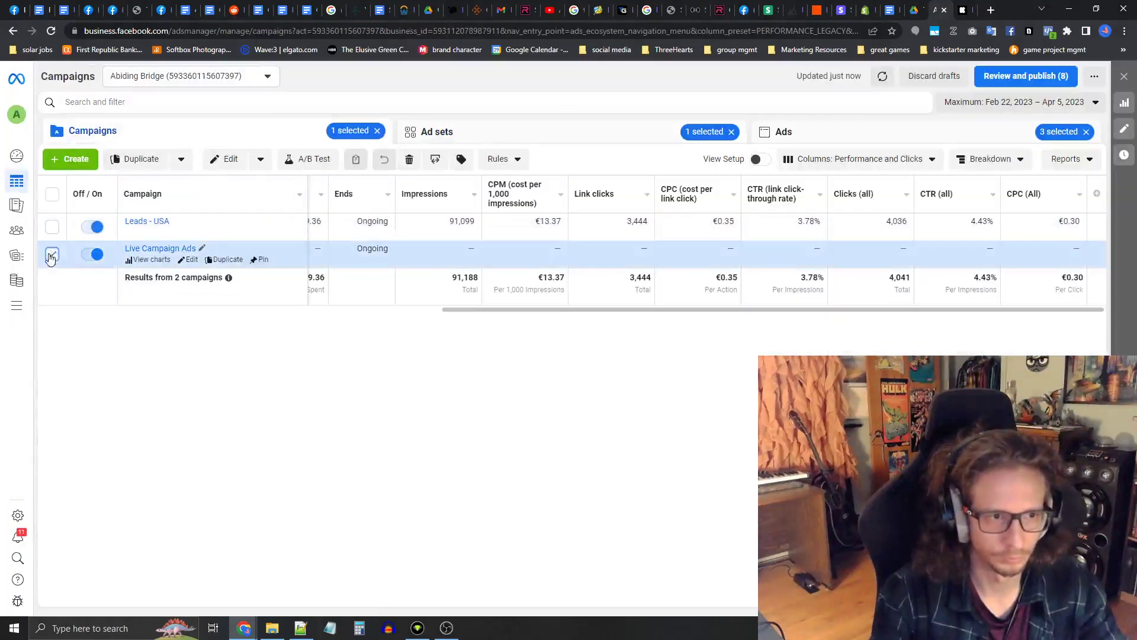
{"action": "left_click", "coordinate": [52, 227]}
{"action": "left_click", "coordinate": [579, 138]}
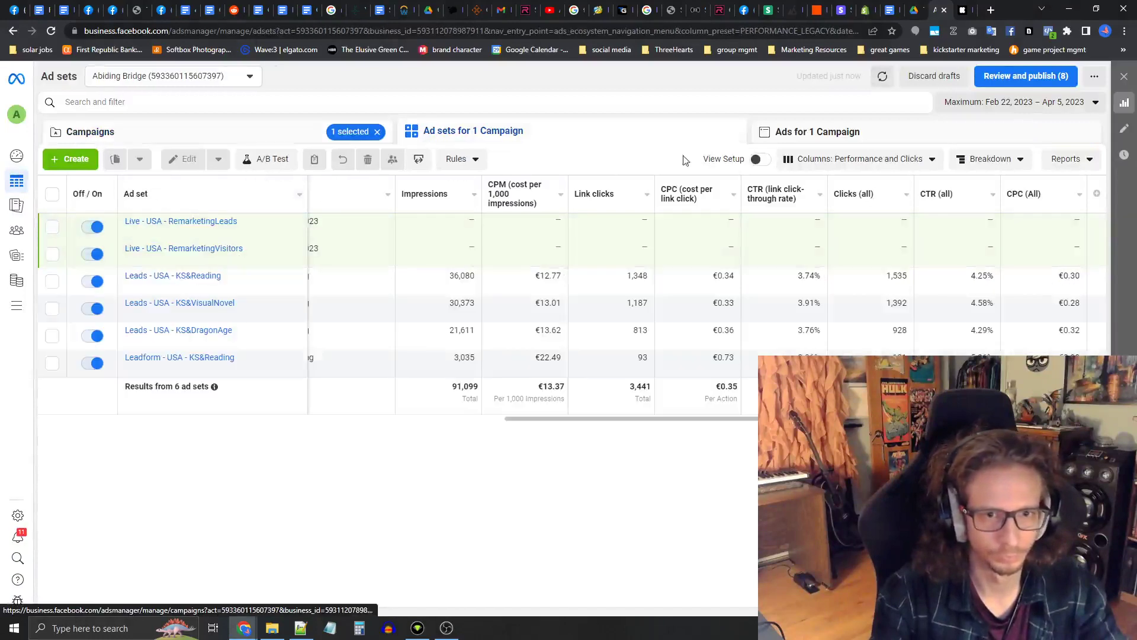
{"action": "left_click_drag", "start_coordinate": [572, 425], "coordinate": [191, 382]}
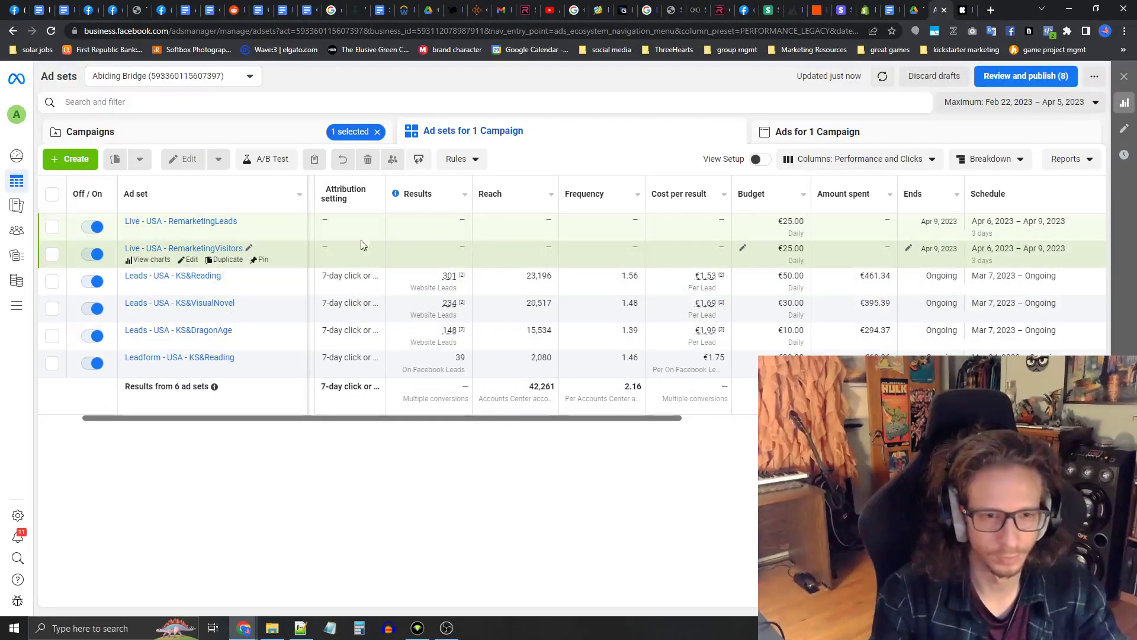
Step: List only the ad sets of Live Campaign Ads and examine their daily budgets and schedules
{"action": "left_click", "coordinate": [255, 141]}
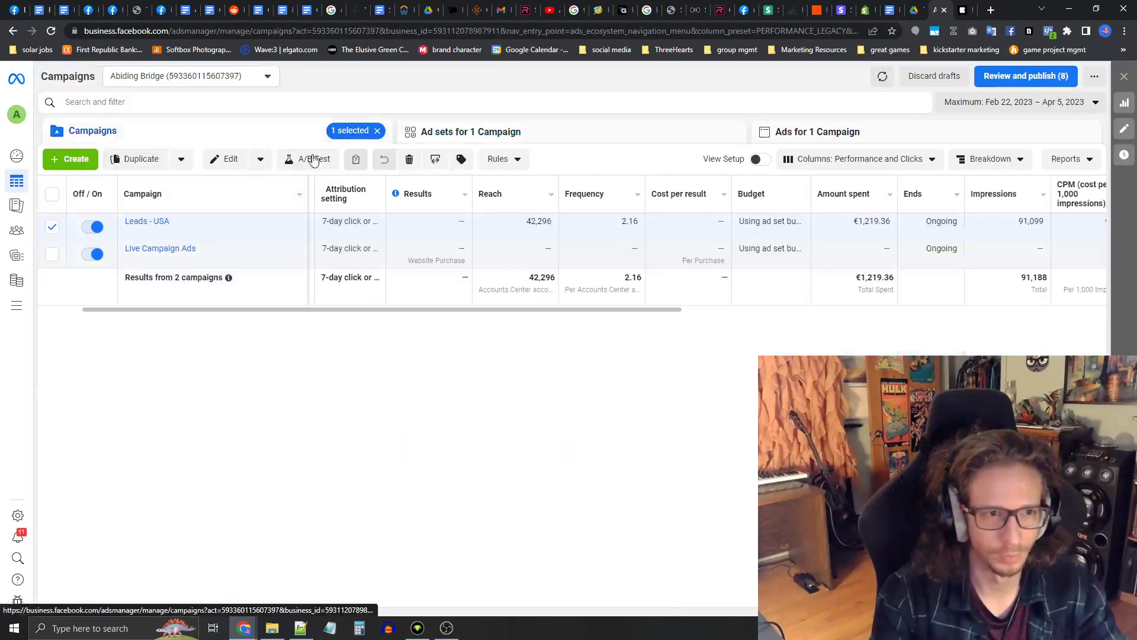
{"action": "left_click", "coordinate": [52, 230]}
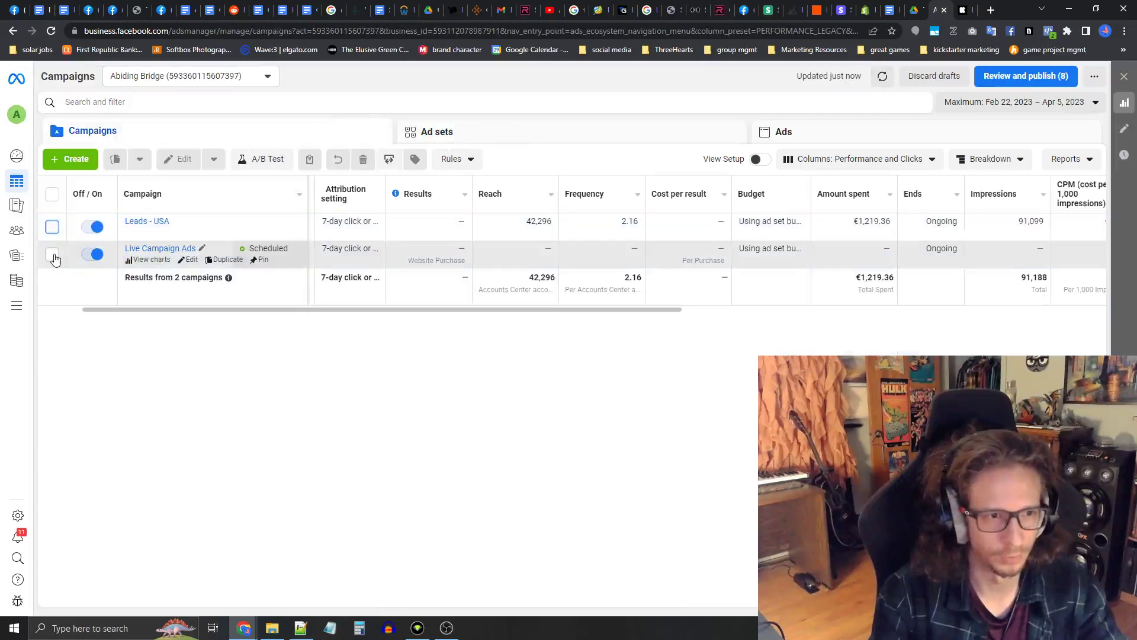
{"action": "left_click", "coordinate": [52, 255]}
{"action": "left_click", "coordinate": [562, 134]}
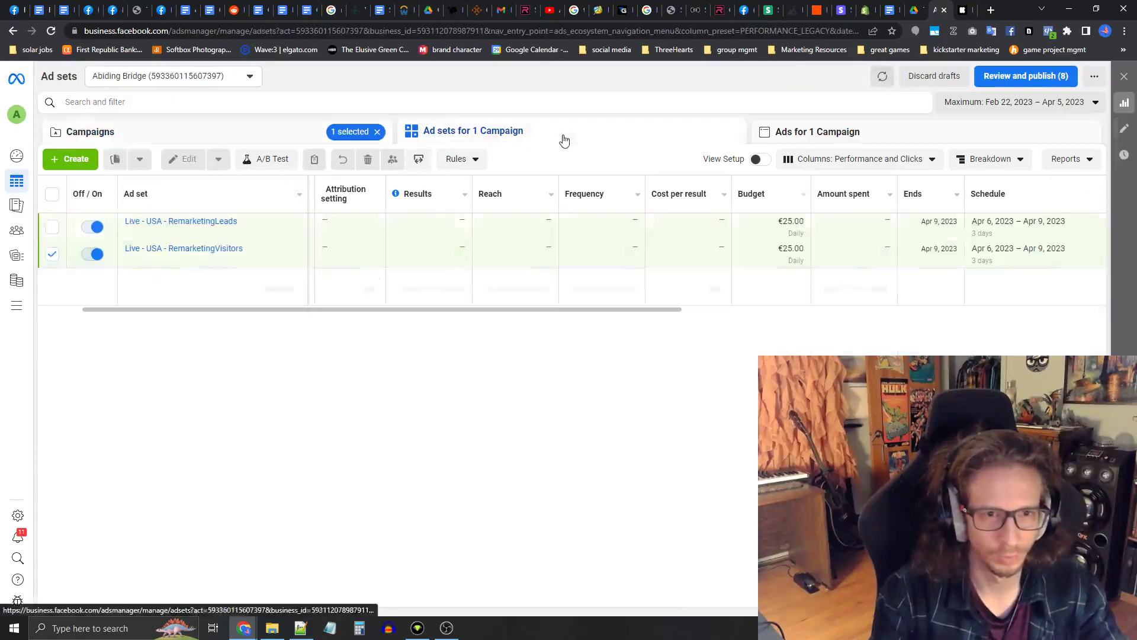
{"action": "left_click_drag", "start_coordinate": [403, 419], "coordinate": [470, 424]}
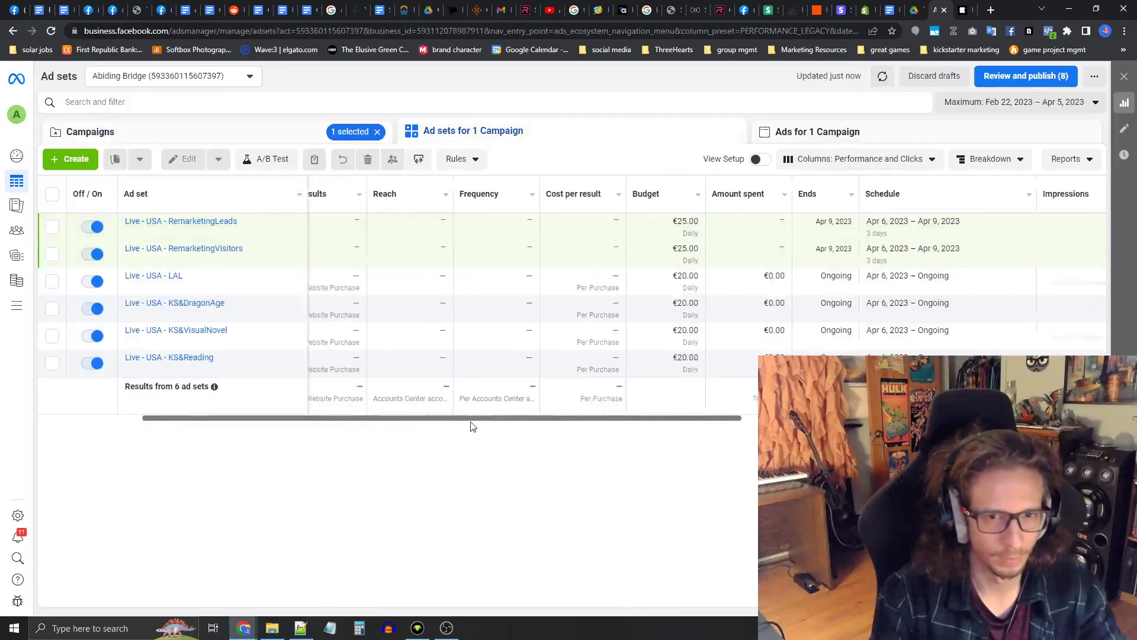
Step: Switch to Calculator, compute 700 × 0.05 and close it again
{"action": "left_click", "coordinate": [360, 628]}
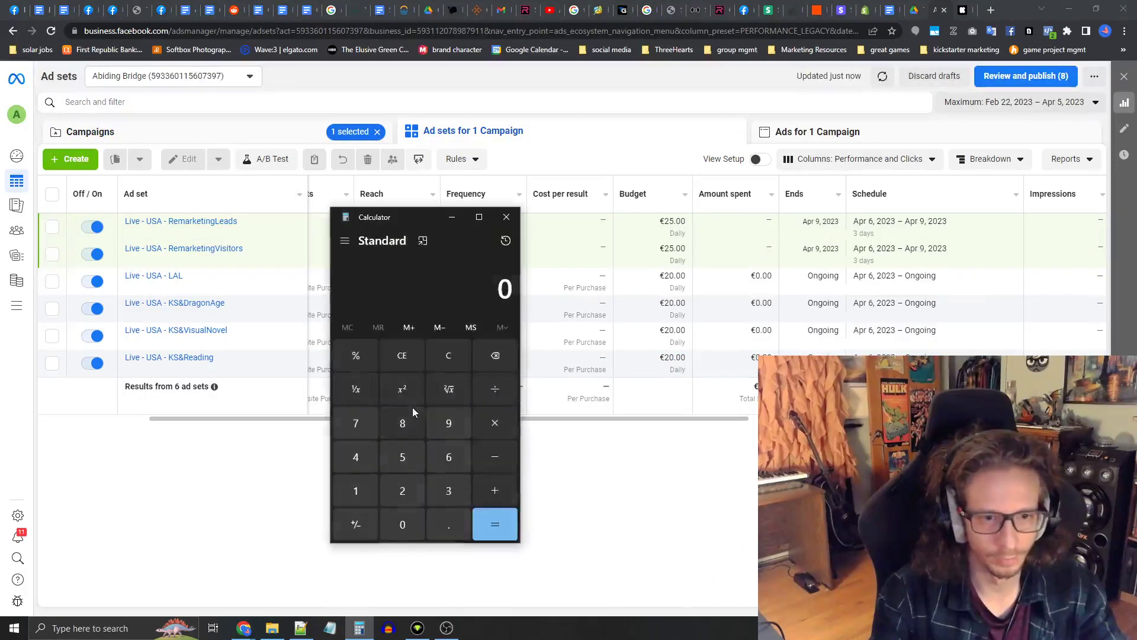
{"action": "left_click", "coordinate": [413, 524]}
{"action": "left_click", "coordinate": [413, 524]}
{"action": "left_click", "coordinate": [494, 422]}
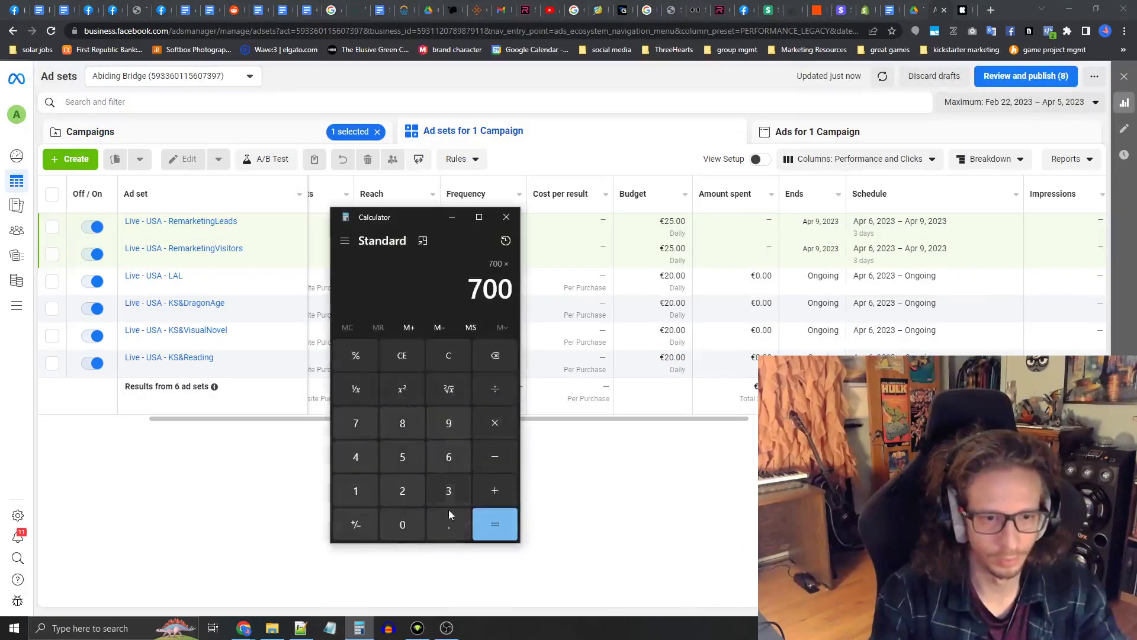
{"action": "left_click", "coordinate": [435, 531]}
{"action": "left_click", "coordinate": [402, 514]}
{"action": "left_click", "coordinate": [486, 525]}
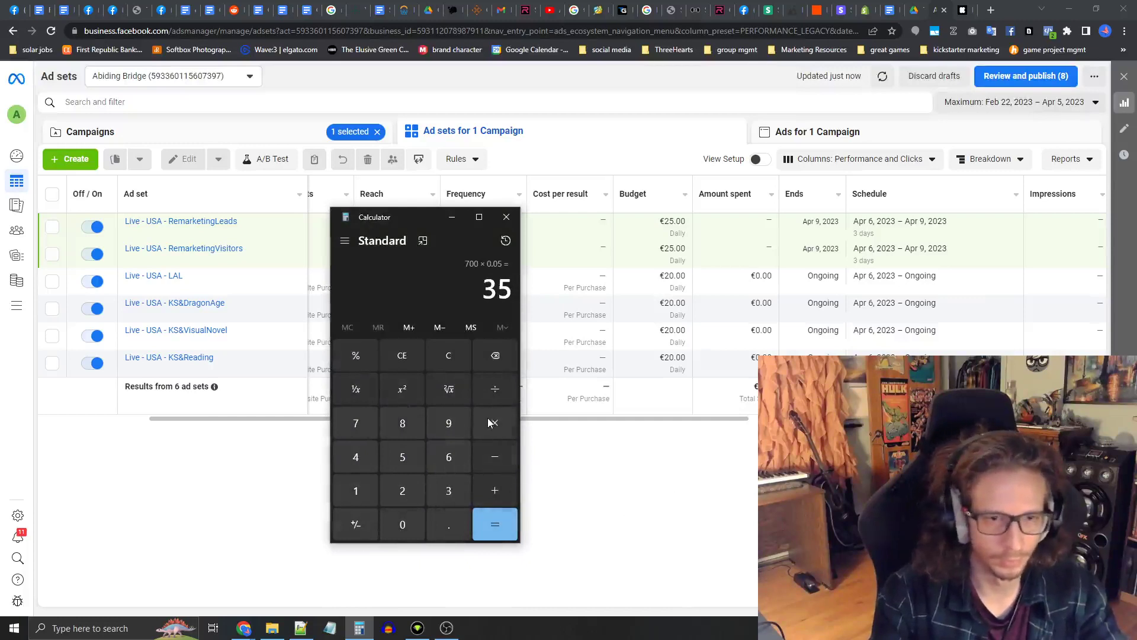
{"action": "left_click", "coordinate": [506, 218]}
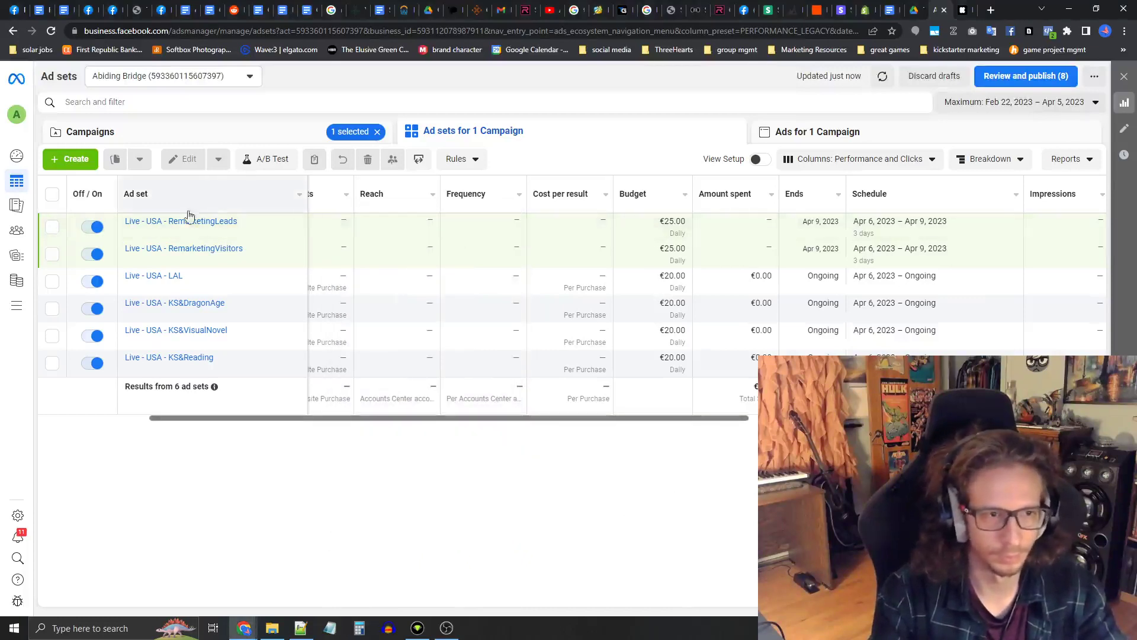
Step: Open the Live - USA - RemarketingLeads ad set for editing and set its daily budget to €10.00
{"action": "left_click", "coordinate": [190, 232]}
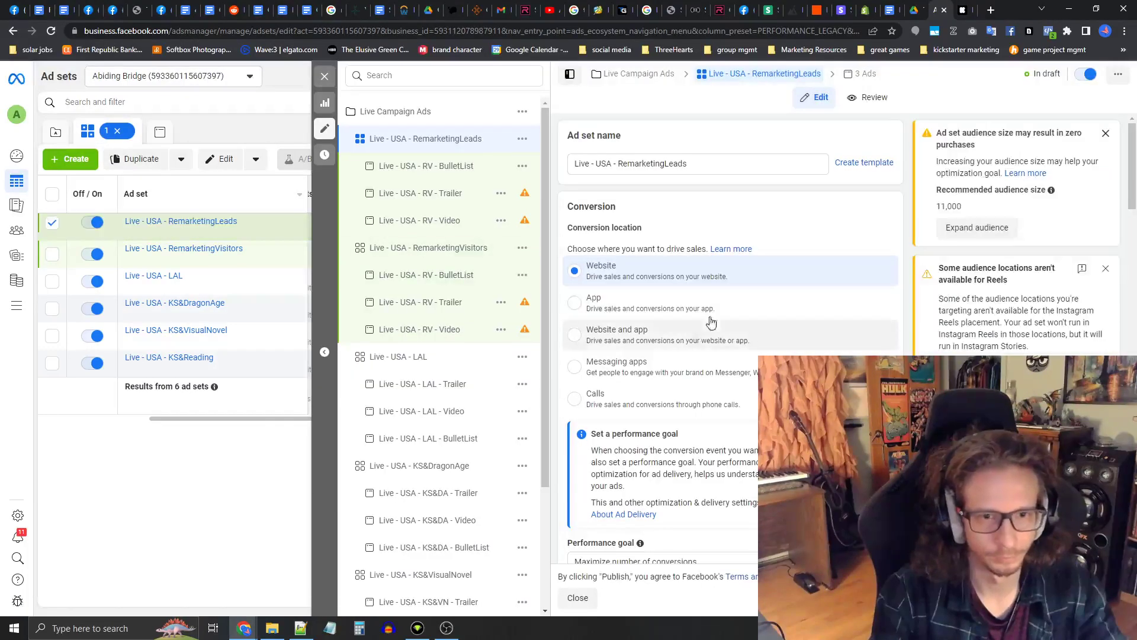
{"action": "scroll", "coordinate": [713, 311], "scroll_direction": "down", "scroll_amount": 7}
{"action": "scroll", "coordinate": [718, 310], "scroll_direction": "down", "scroll_amount": 6}
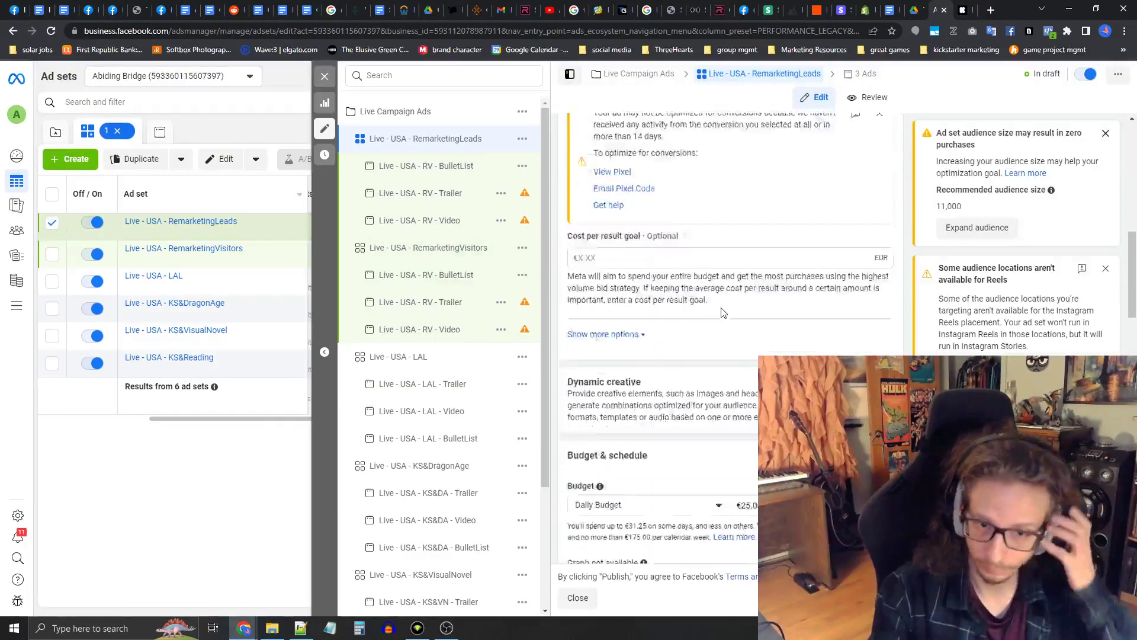
{"action": "left_click", "coordinate": [747, 302]}
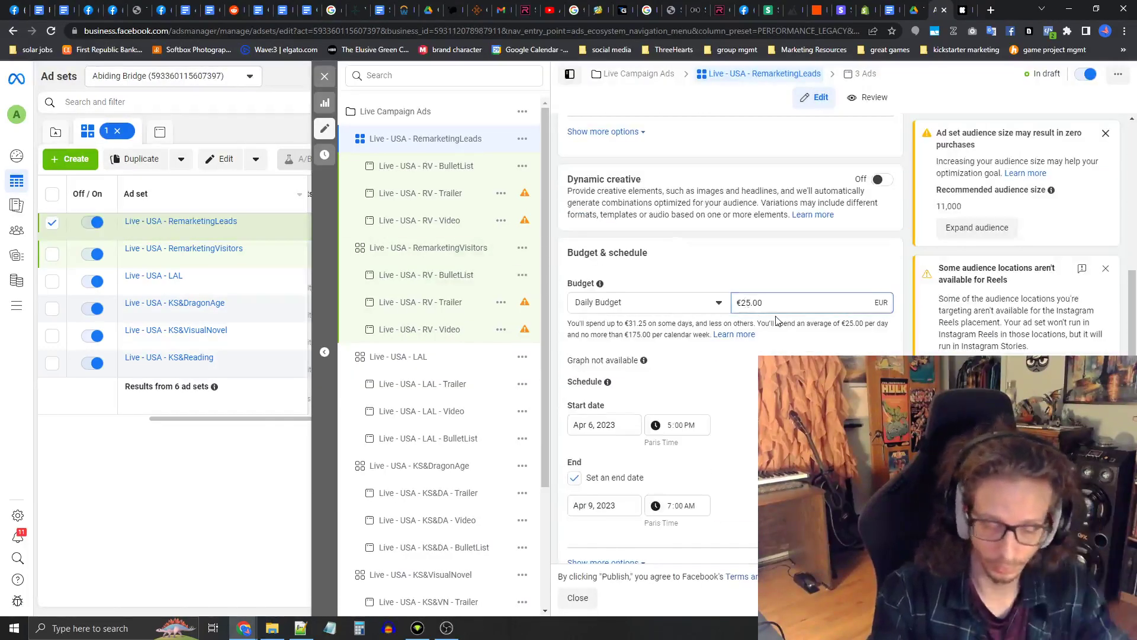
{"action": "key", "text": "BackSpace"}
{"action": "key", "text": "BackSpace"}
{"action": "type", "text": "19"}
{"action": "key", "text": "BackSpace"}
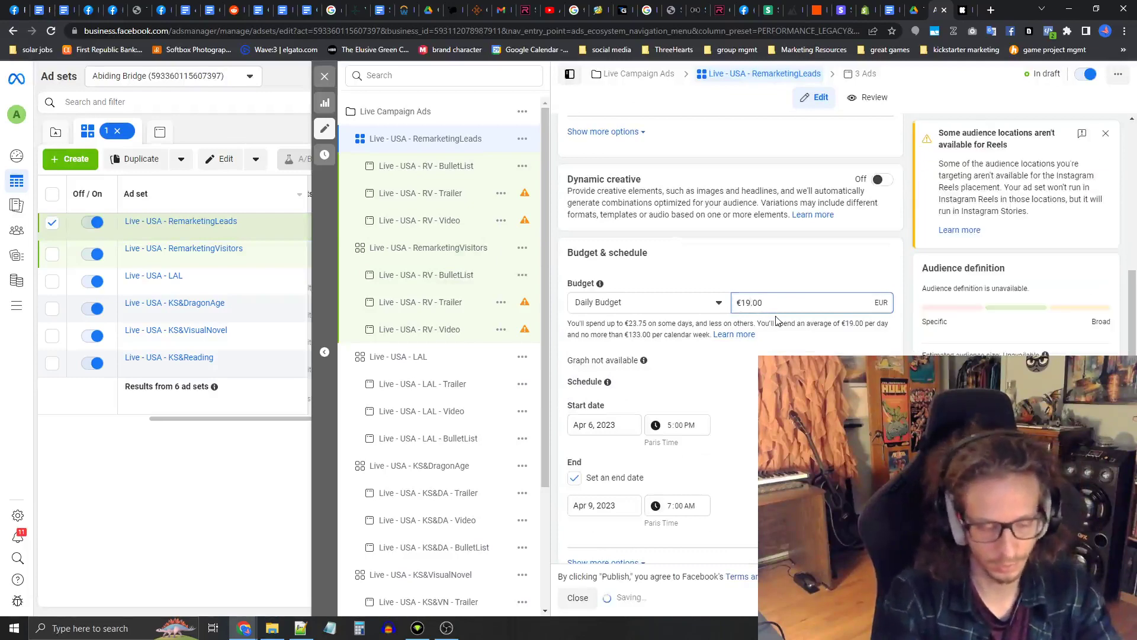
{"action": "type", "text": "0"}
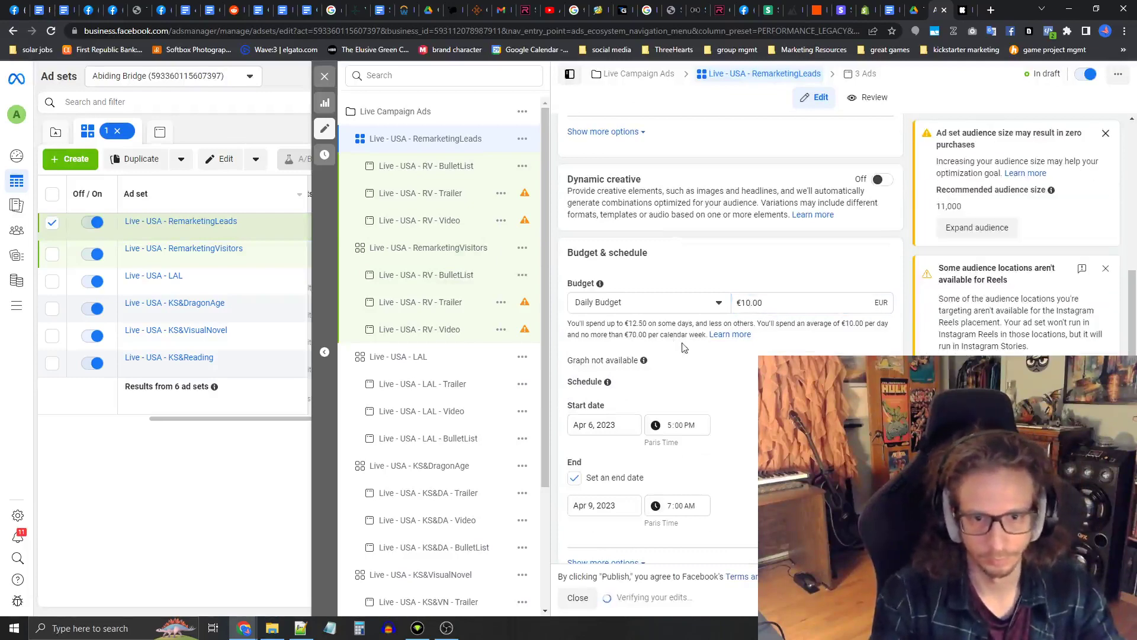
Step: Remove the ad set's included Website Visitors and excluded Leads audiences, and include the Leads - 90 Days custom audience instead
{"action": "scroll", "coordinate": [680, 345], "scroll_direction": "down", "scroll_amount": 5}
{"action": "scroll", "coordinate": [753, 363], "scroll_direction": "down", "scroll_amount": 4}
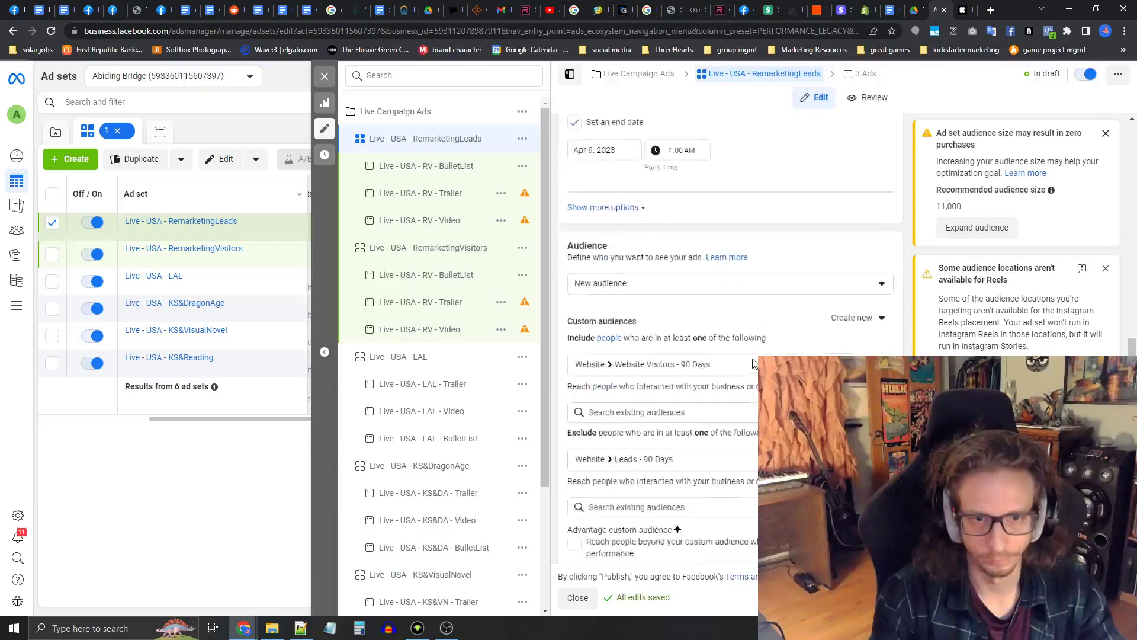
{"action": "scroll", "coordinate": [763, 354], "scroll_direction": "up", "scroll_amount": 1}
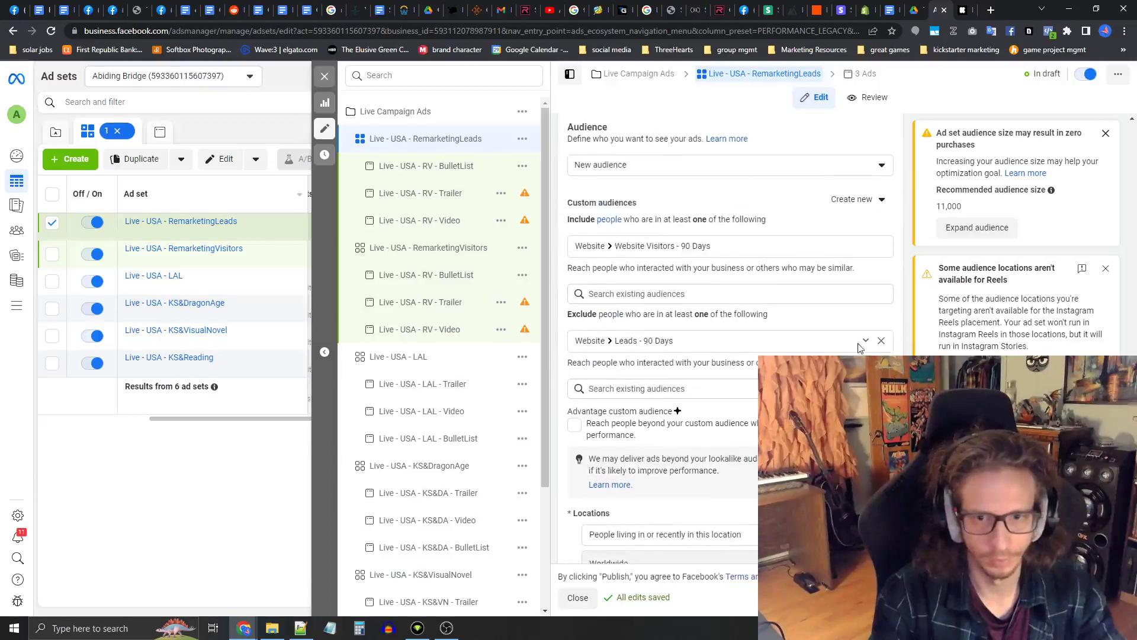
{"action": "left_click", "coordinate": [882, 343]}
{"action": "scroll", "coordinate": [697, 367], "scroll_direction": "up", "scroll_amount": 1}
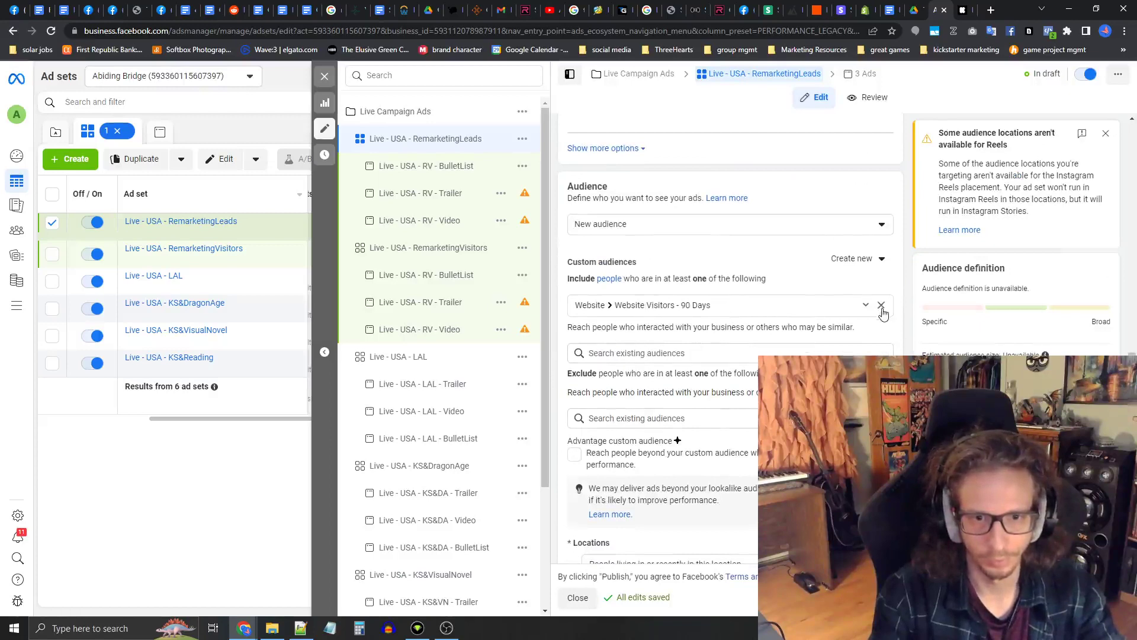
{"action": "left_click", "coordinate": [882, 308]}
{"action": "left_click", "coordinate": [694, 323]}
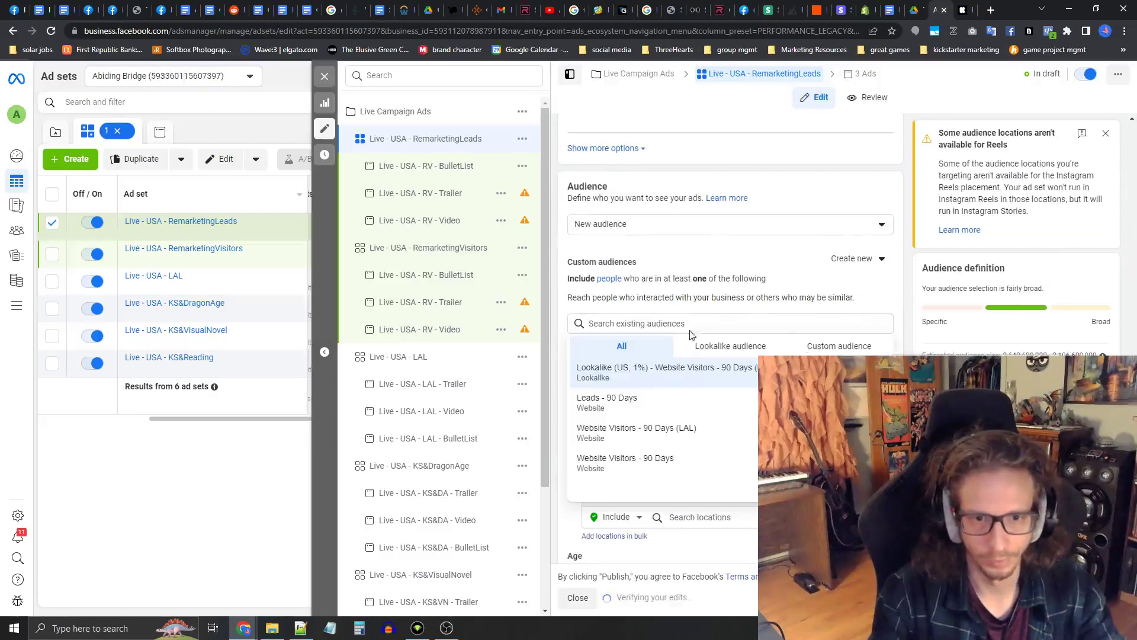
{"action": "left_click", "coordinate": [643, 405]}
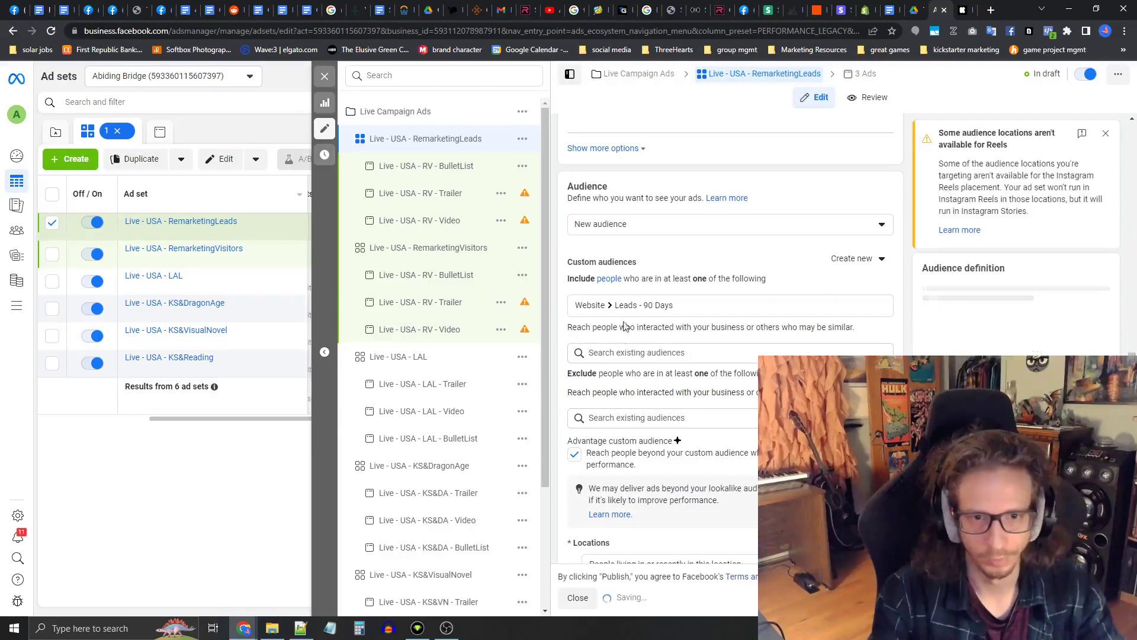
Step: Turn off Advantage custom audience for the RemarketingLeads ad set and check its location, age and detailed targeting settings
{"action": "left_click_drag", "start_coordinate": [567, 262], "coordinate": [639, 263]}
{"action": "scroll", "coordinate": [718, 341], "scroll_direction": "down", "scroll_amount": 3}
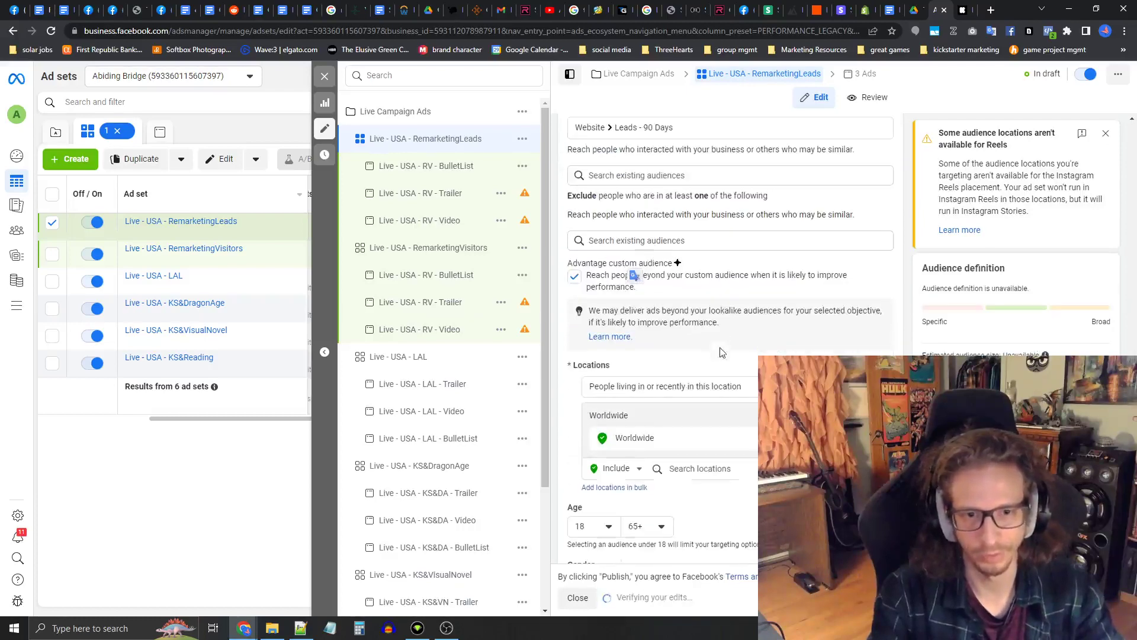
{"action": "left_click", "coordinate": [591, 293]}
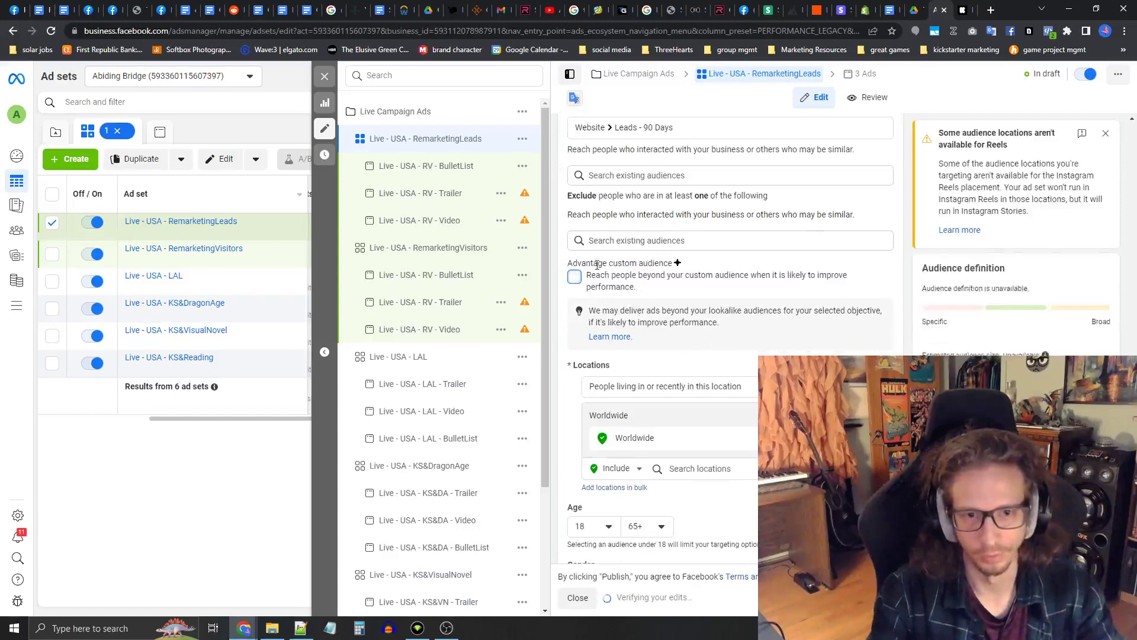
{"action": "left_click_drag", "start_coordinate": [591, 262], "coordinate": [658, 263]}
{"action": "scroll", "coordinate": [663, 278], "scroll_direction": "down", "scroll_amount": 3}
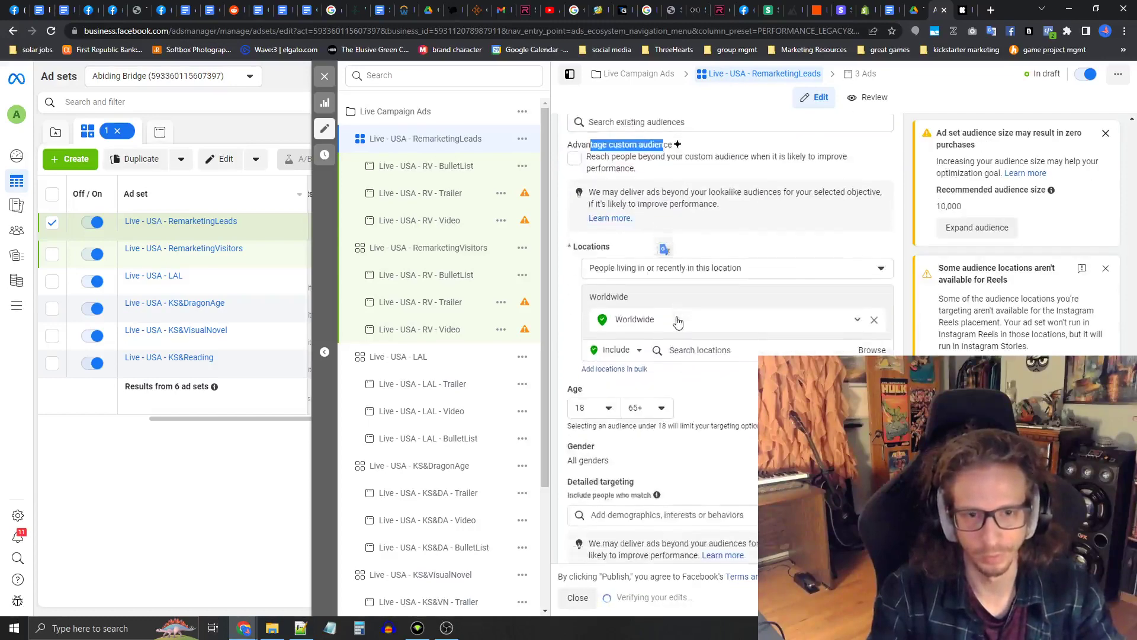
{"action": "scroll", "coordinate": [668, 279], "scroll_direction": "down", "scroll_amount": 2}
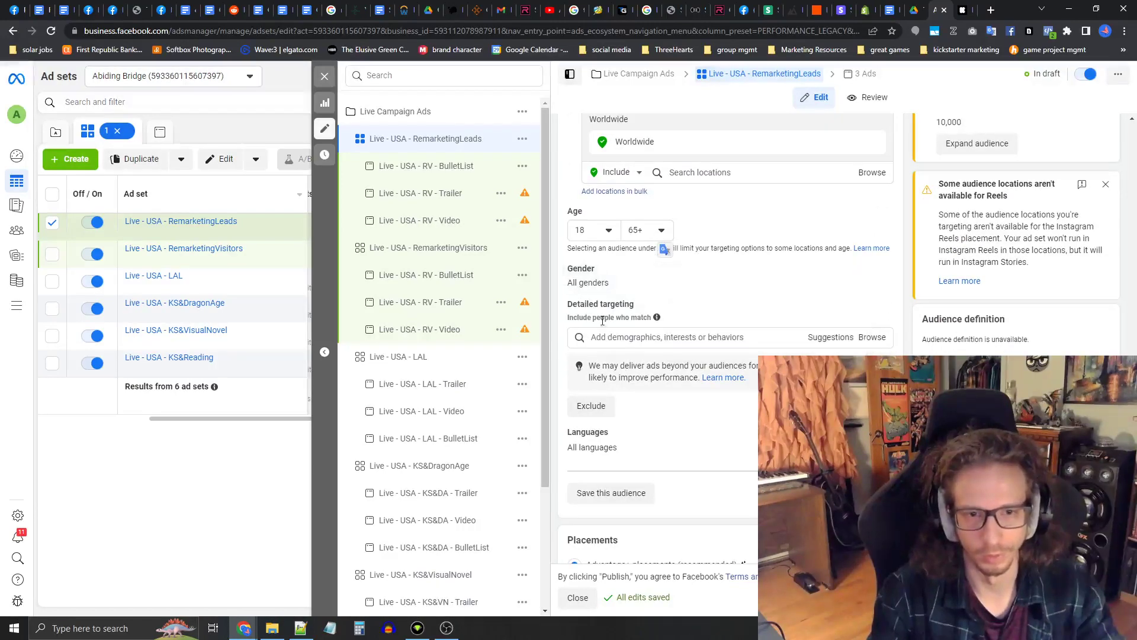
Step: Rename the RemarketingLeads ad set's first two ads as Live - USA - RL - BulletList and Live - USA - RL - Trailer
{"action": "left_click", "coordinate": [419, 172]}
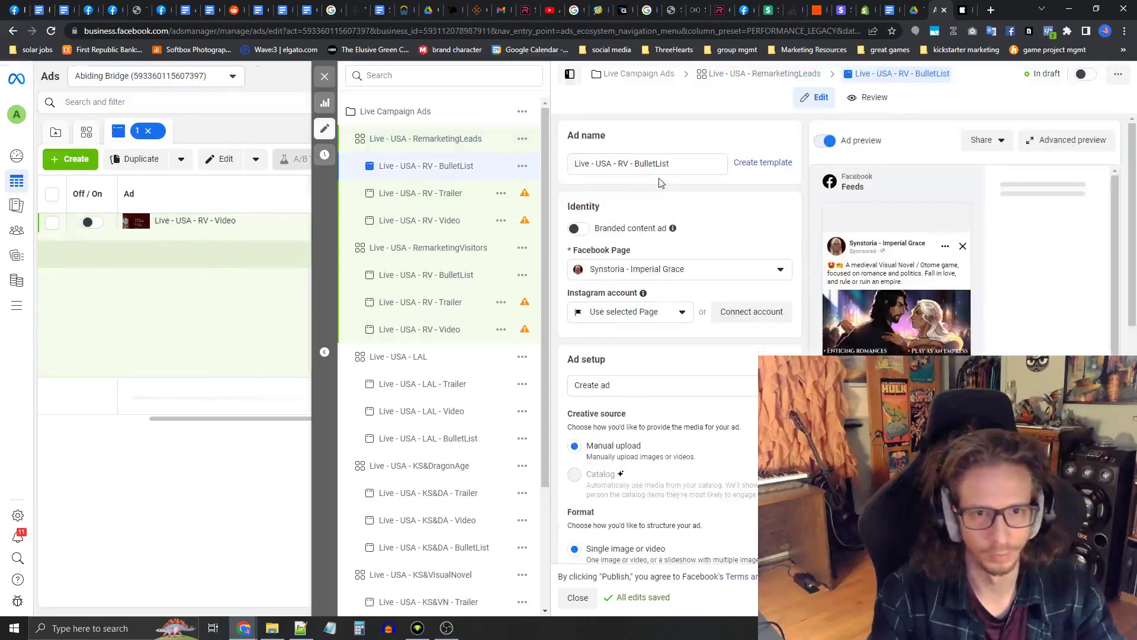
{"action": "double_click", "coordinate": [625, 163]}
{"action": "type", "text": "RL"}
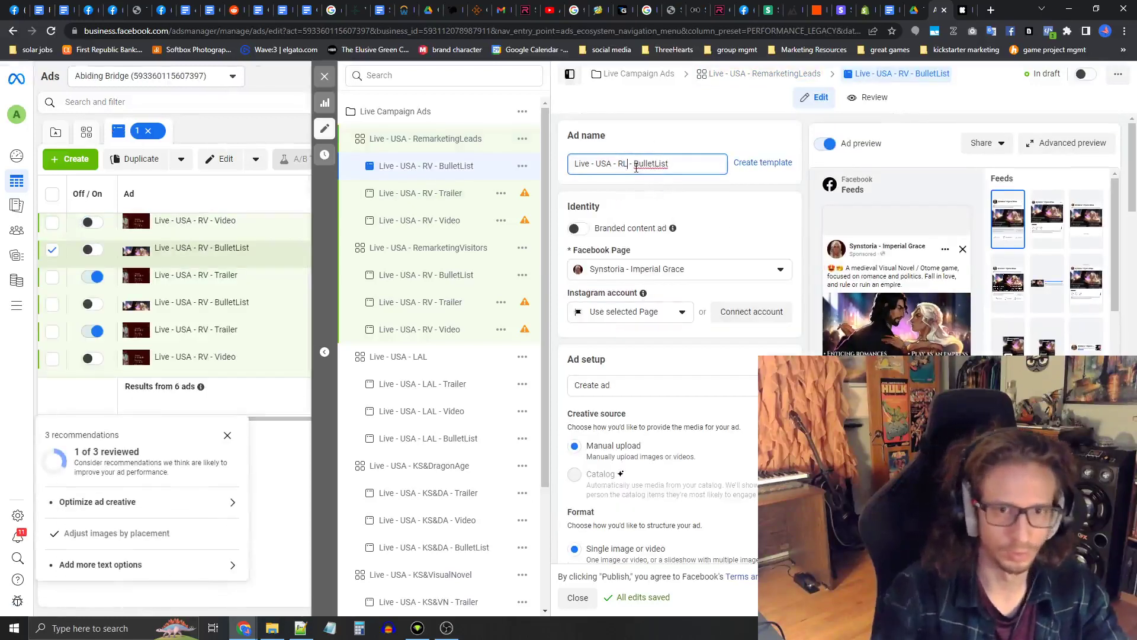
{"action": "left_click", "coordinate": [454, 193]}
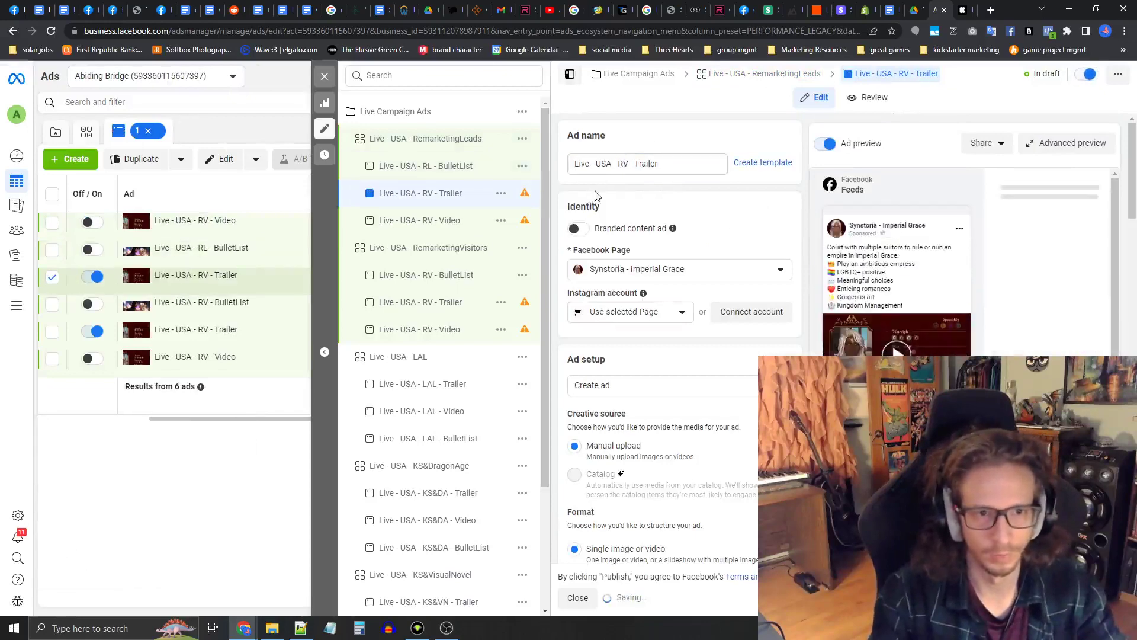
{"action": "left_click", "coordinate": [629, 165]}
{"action": "key", "text": "BackSpace"}
{"action": "key", "text": "BackSpace"}
{"action": "type", "text": "RL"}
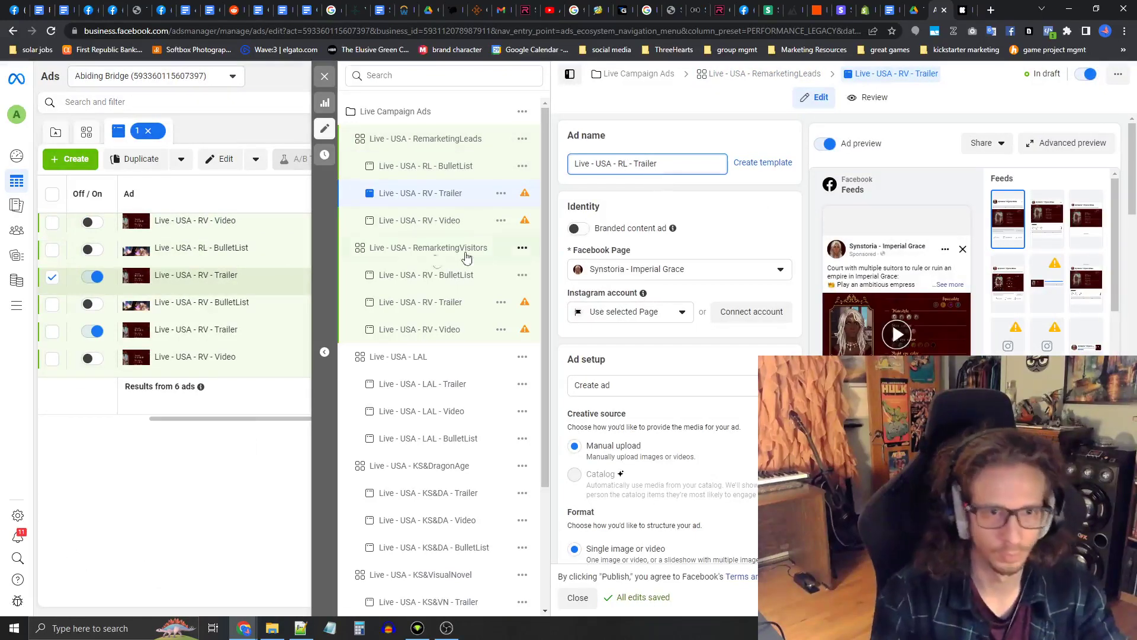
Step: Rename the RemarketingLeads video ad as Live - USA - RL - Video and close the editor without publishing the draft items
{"action": "left_click", "coordinate": [406, 224]}
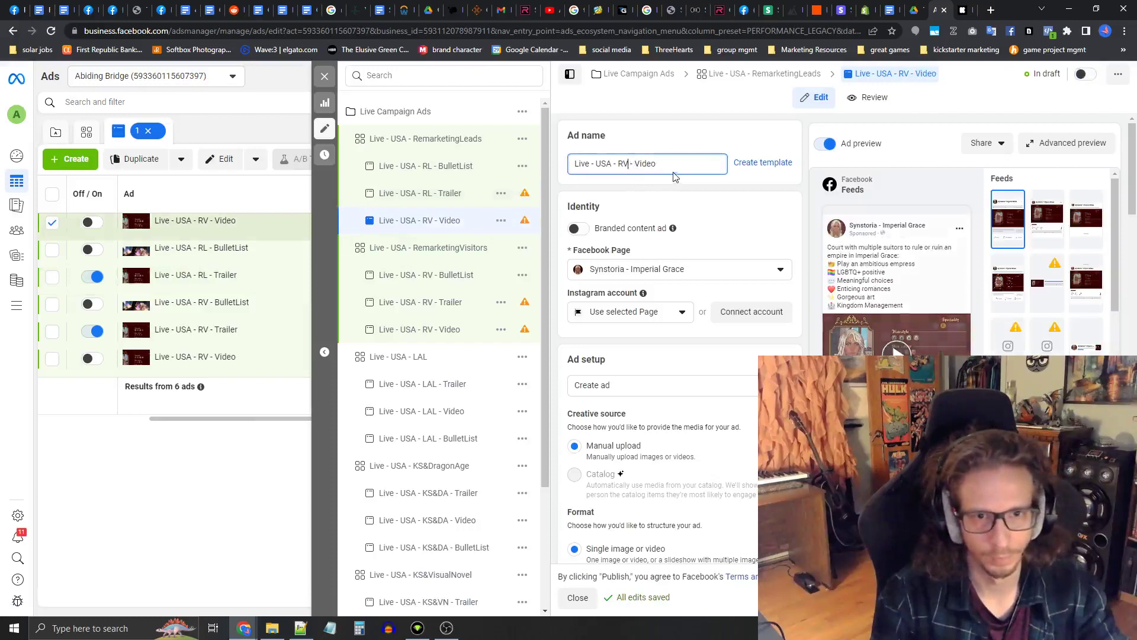
{"action": "key", "text": "BackSpace"}
{"action": "type", "text": "L"}
{"action": "left_click", "coordinate": [680, 142]}
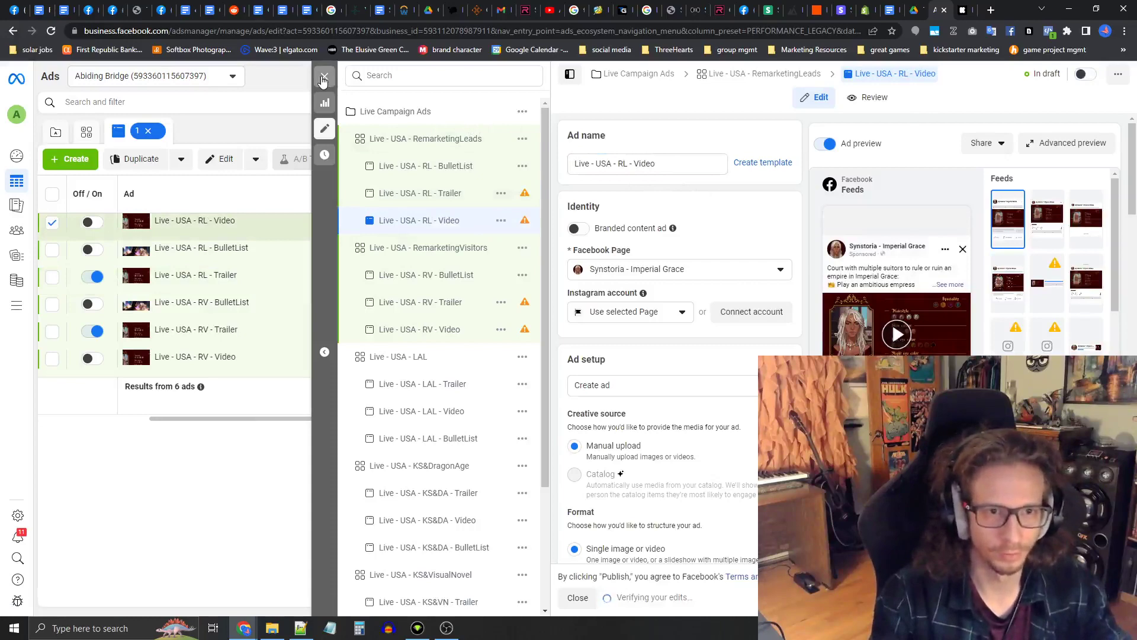
{"action": "left_click", "coordinate": [324, 79]}
{"action": "left_click", "coordinate": [593, 311]}
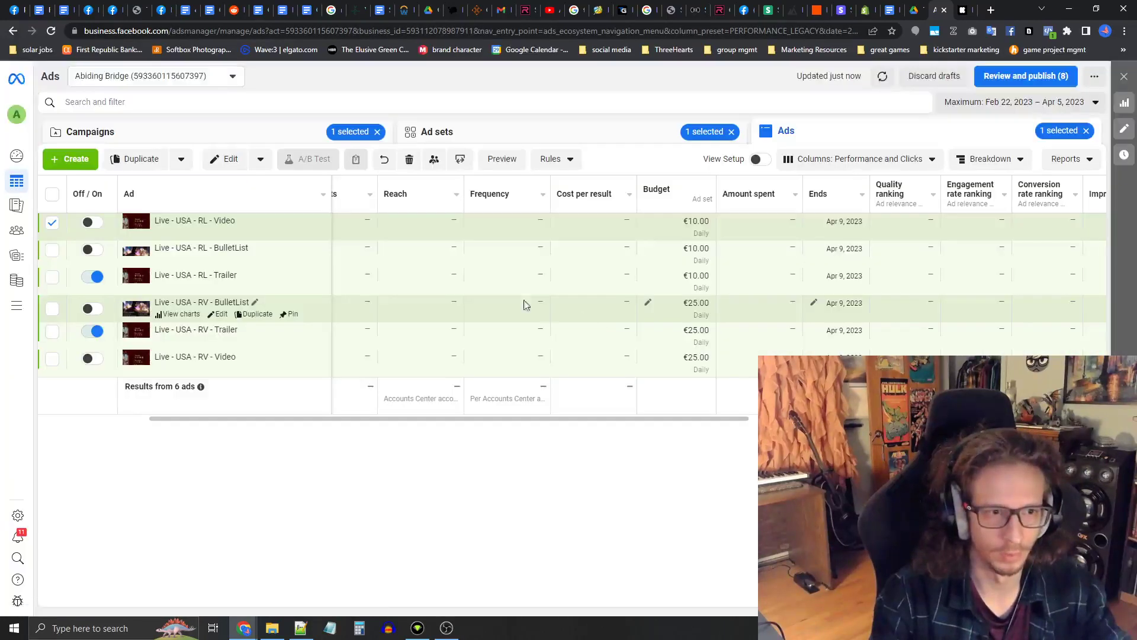
Step: Return to the ad set list, view the RemarketingVisitors ad set in the editor, and close it without publishing
{"action": "left_click", "coordinate": [440, 131]}
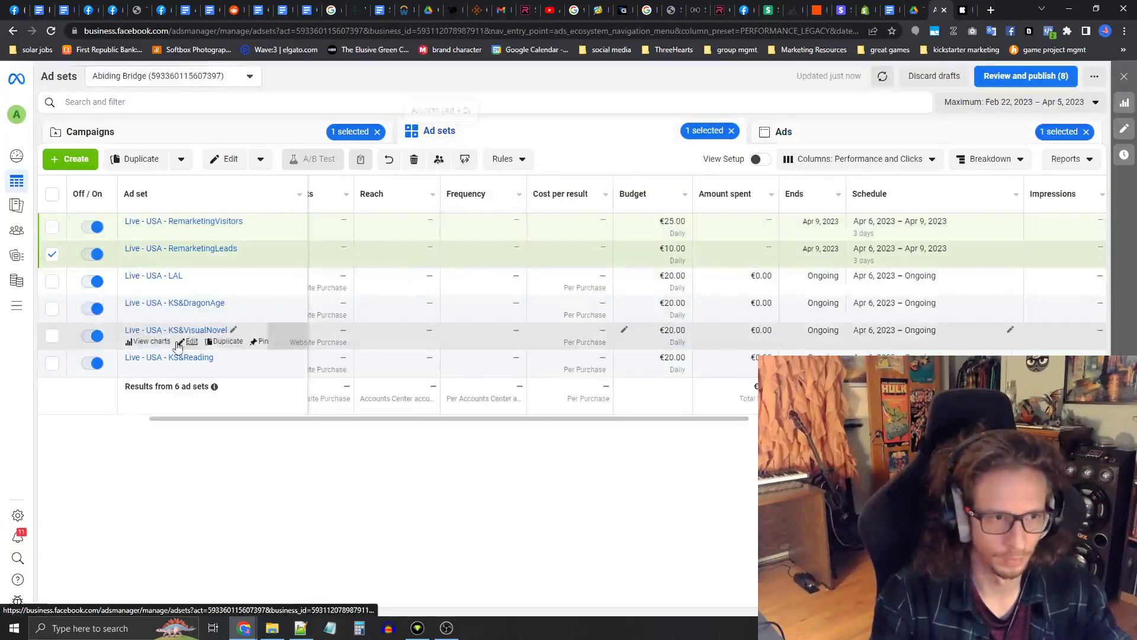
{"action": "left_click", "coordinate": [53, 254]}
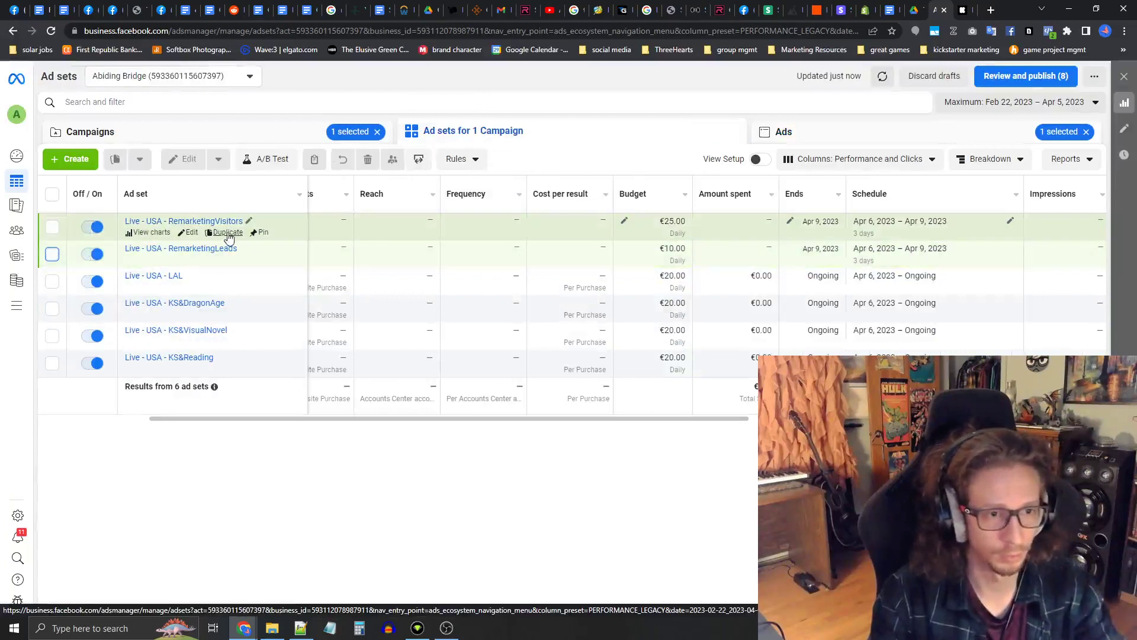
{"action": "left_click", "coordinate": [186, 234]}
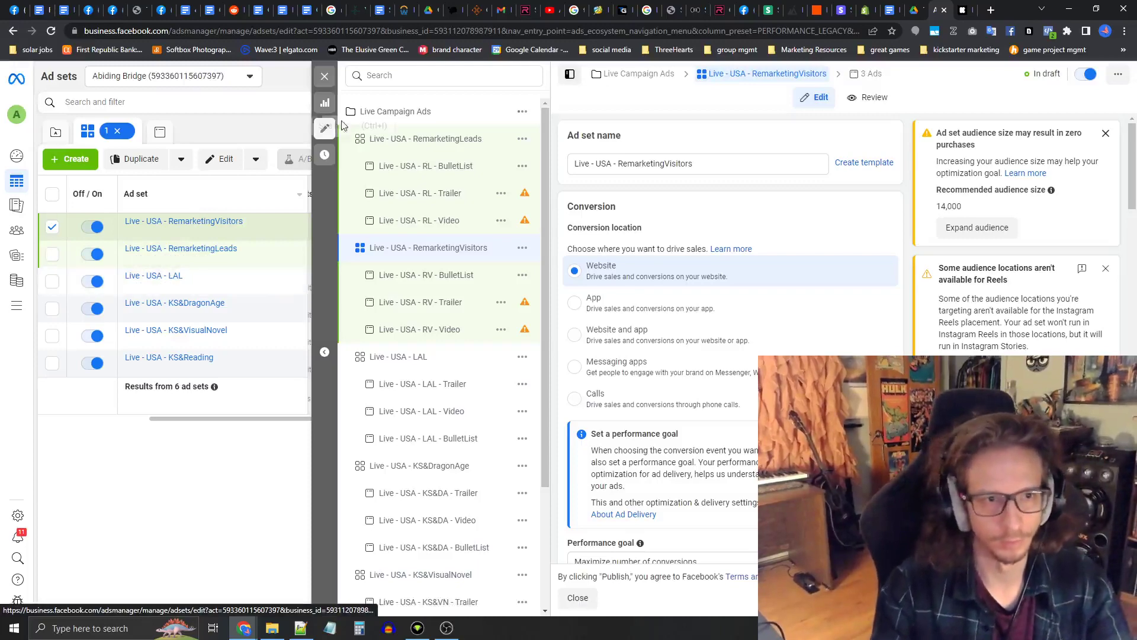
{"action": "left_click", "coordinate": [325, 76]}
{"action": "left_click", "coordinate": [592, 311]}
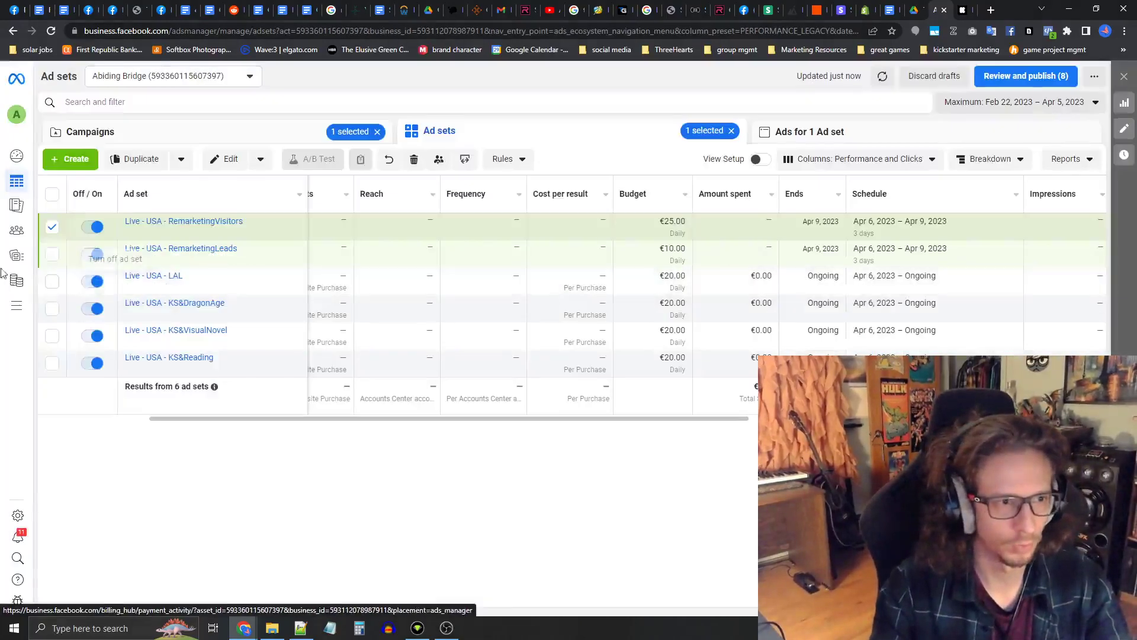
Step: Go to the account's audiences and start a new custom audience with Website as its source
{"action": "left_click", "coordinate": [40, 235]}
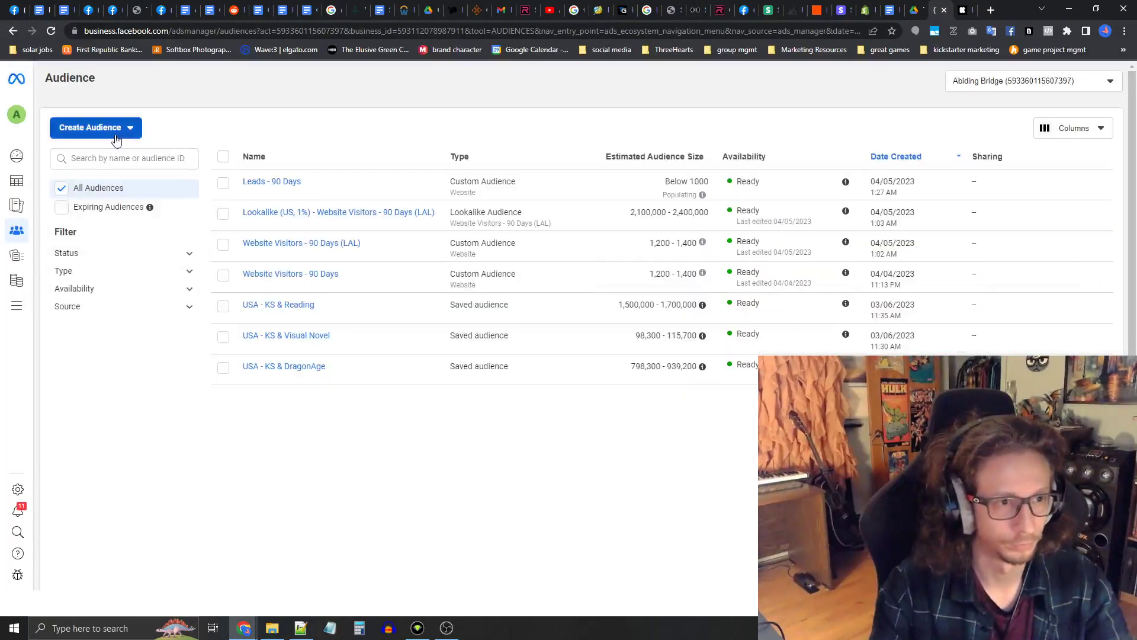
{"action": "left_click", "coordinate": [116, 141]}
{"action": "left_click", "coordinate": [118, 155]}
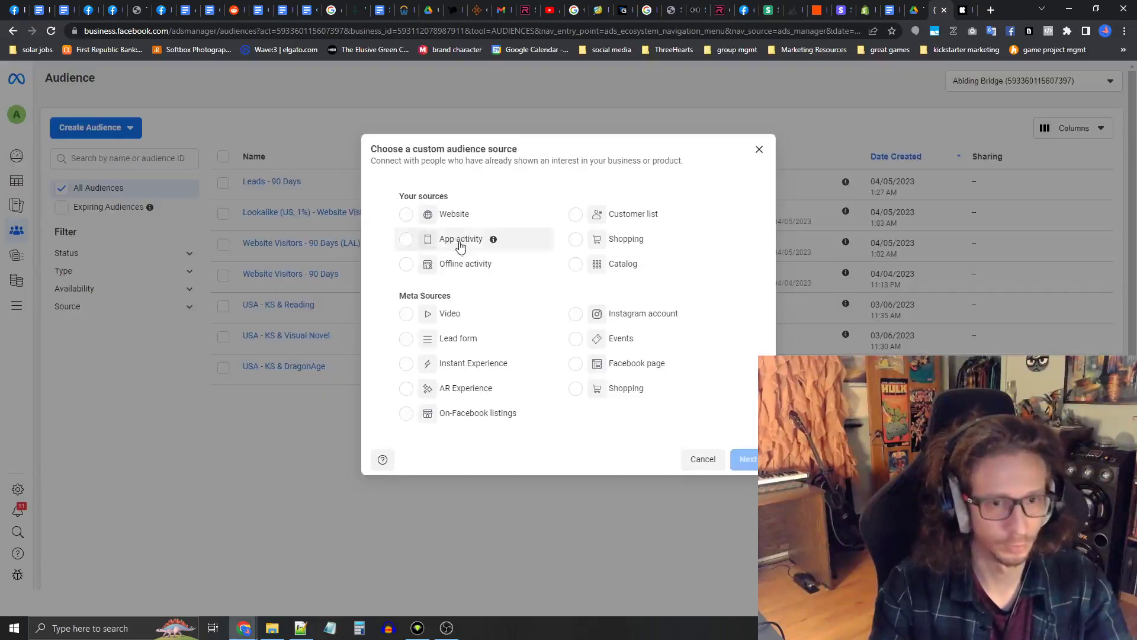
{"action": "left_click", "coordinate": [420, 224]}
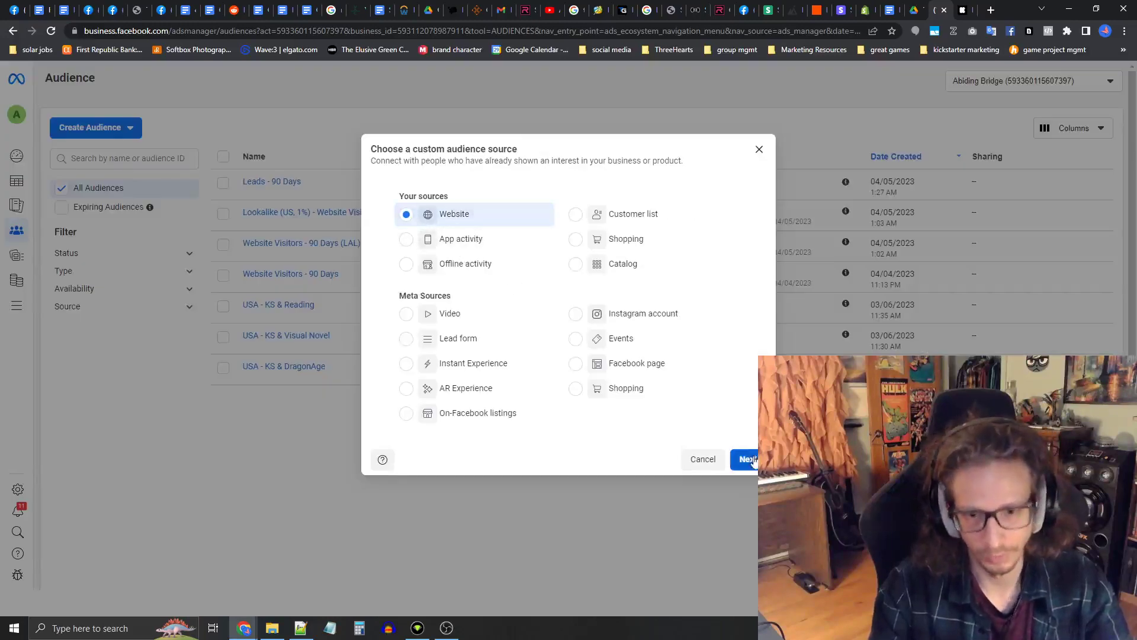
{"action": "left_click", "coordinate": [751, 461]}
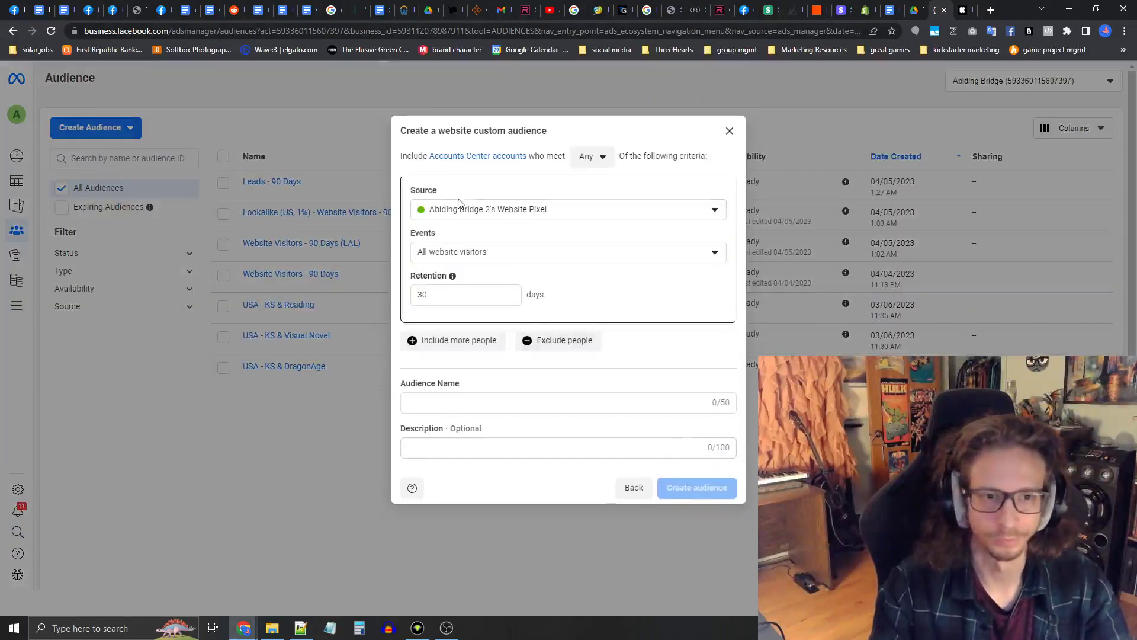
Step: Keep all website visitors as the event, set the retention to 5 days, and name the audience Website Visitors - 5 Days
{"action": "left_click", "coordinate": [482, 253]}
{"action": "left_click", "coordinate": [482, 255]}
{"action": "double_click", "coordinate": [456, 295]}
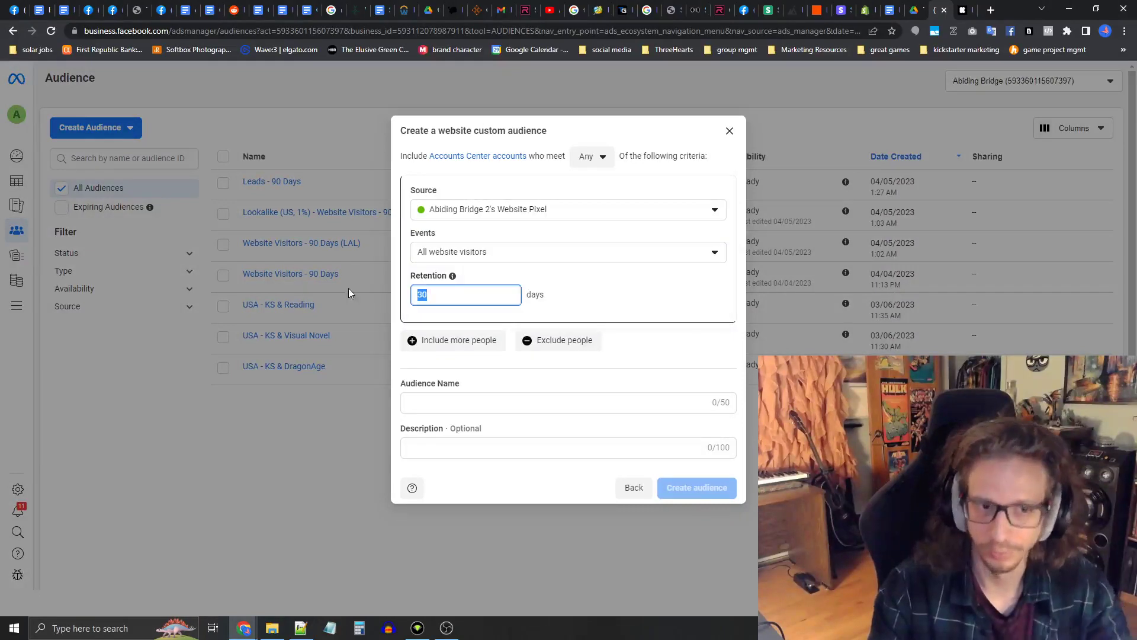
{"action": "left_click", "coordinate": [606, 307]}
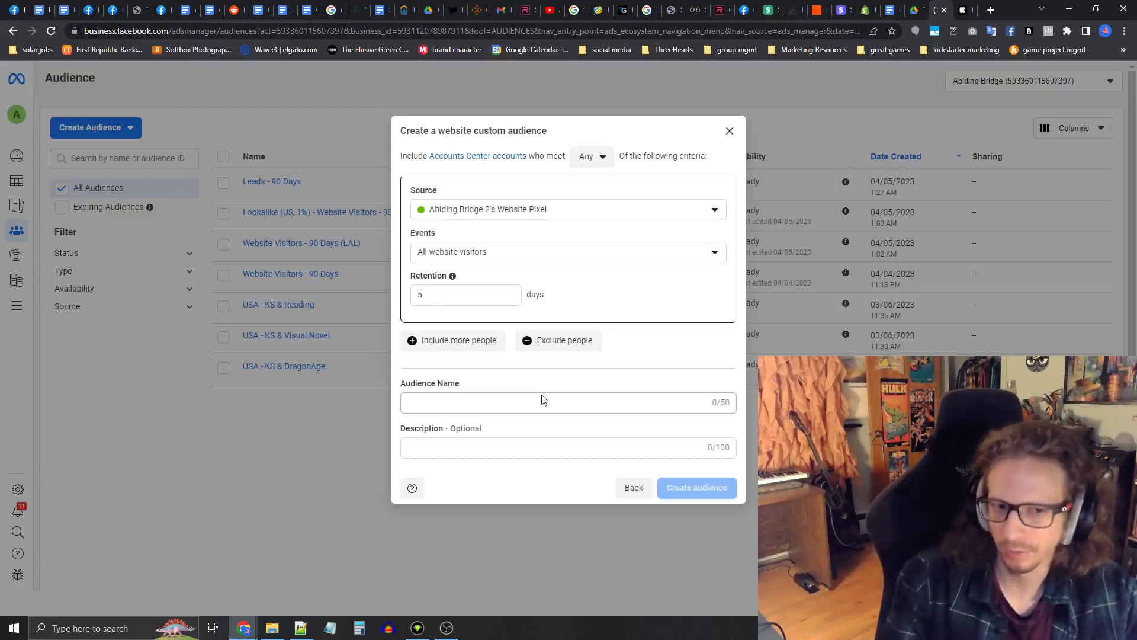
{"action": "left_click", "coordinate": [525, 402]}
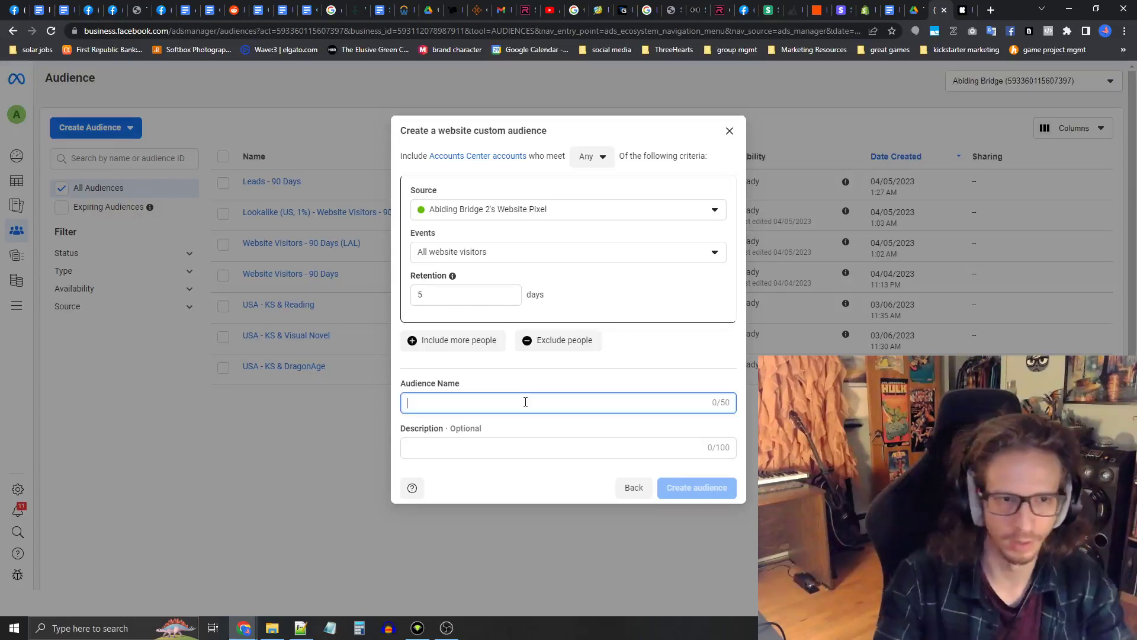
{"action": "type", "text": "Website"}
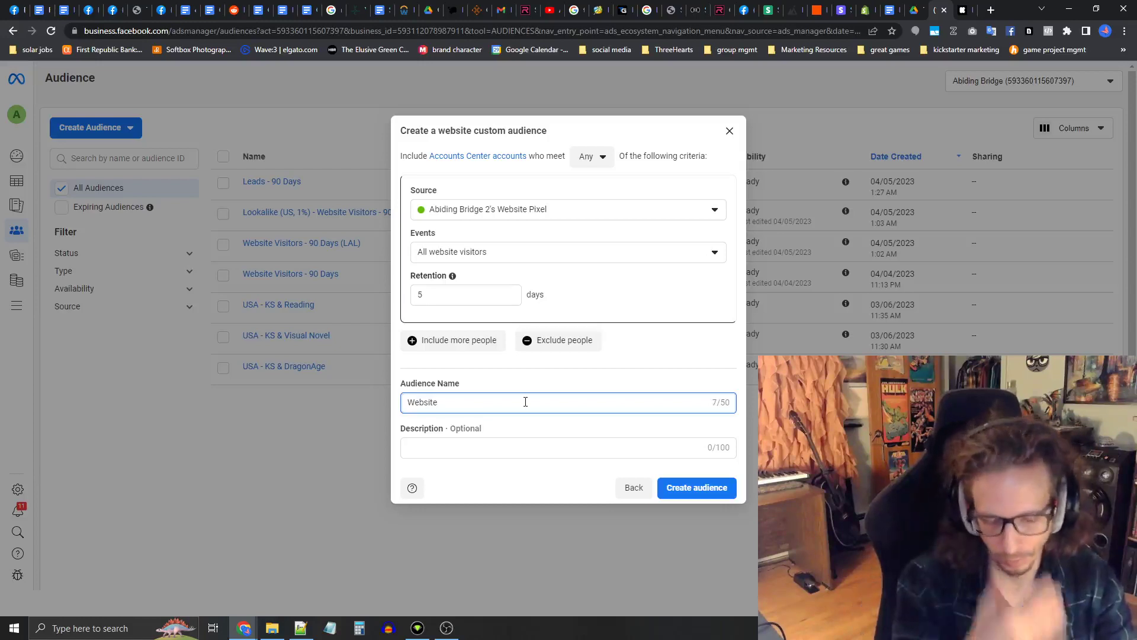
{"action": "type", "text": "Vi"}
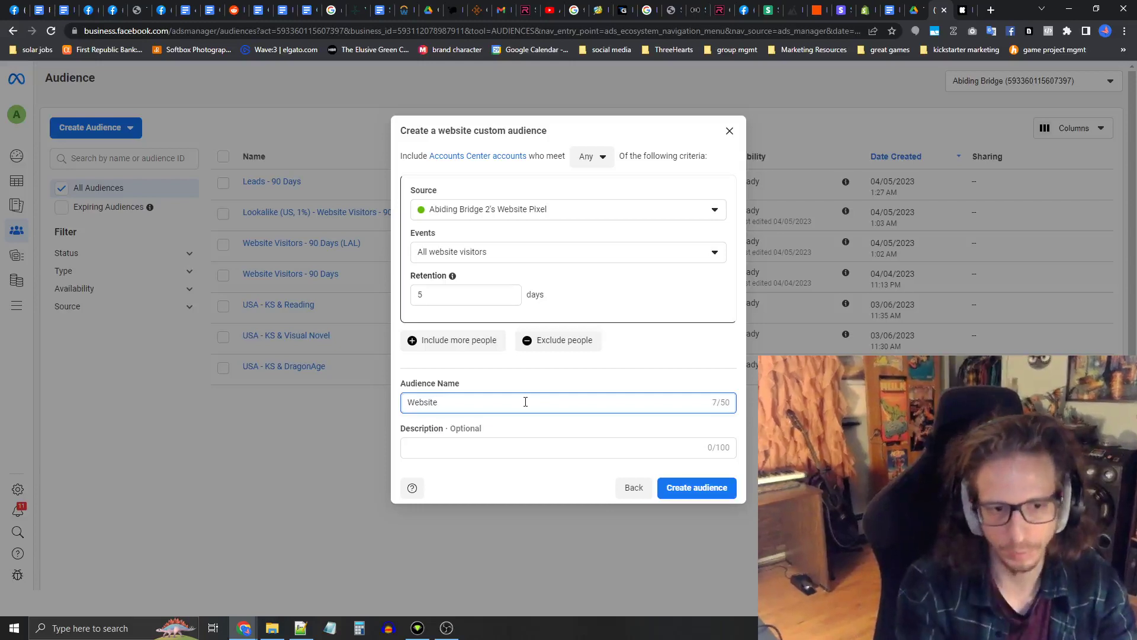
{"action": "type", "text": "sitors - 5 Days"}
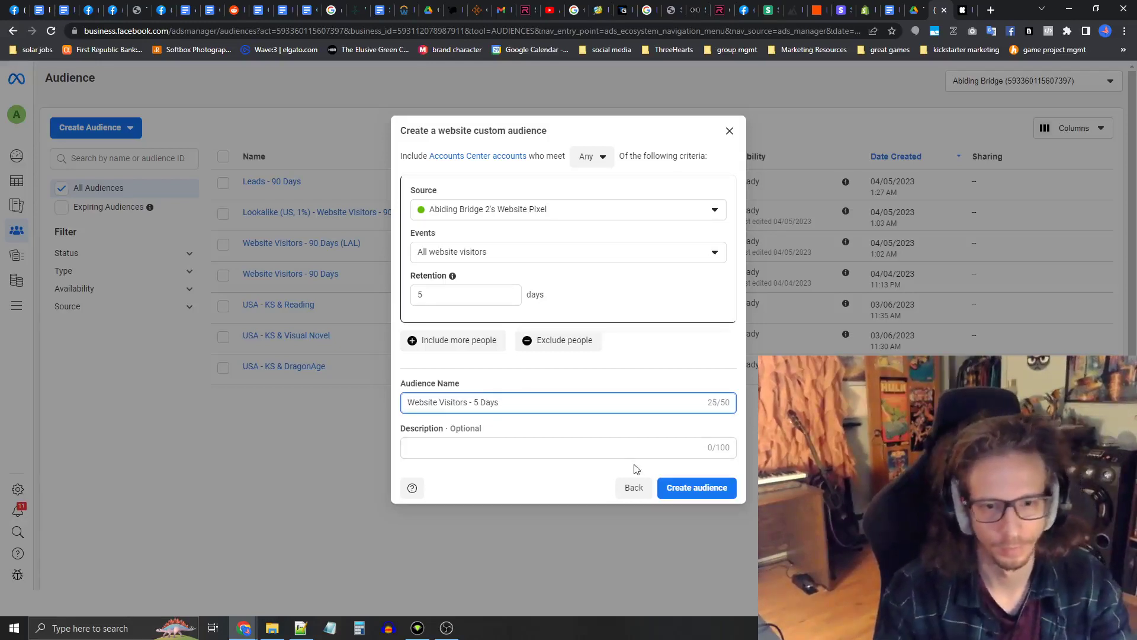
Step: Create the Website Visitors - 5 Days audience, dismiss the confirmation, and select it in the audience list
{"action": "left_click", "coordinate": [696, 486]}
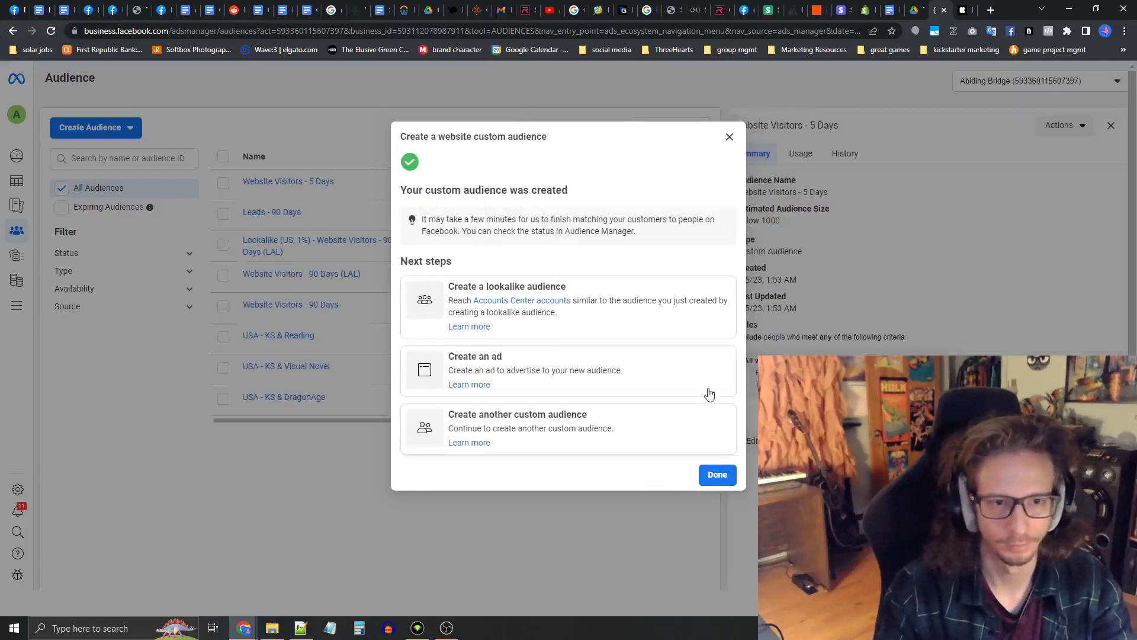
{"action": "left_click", "coordinate": [729, 137]}
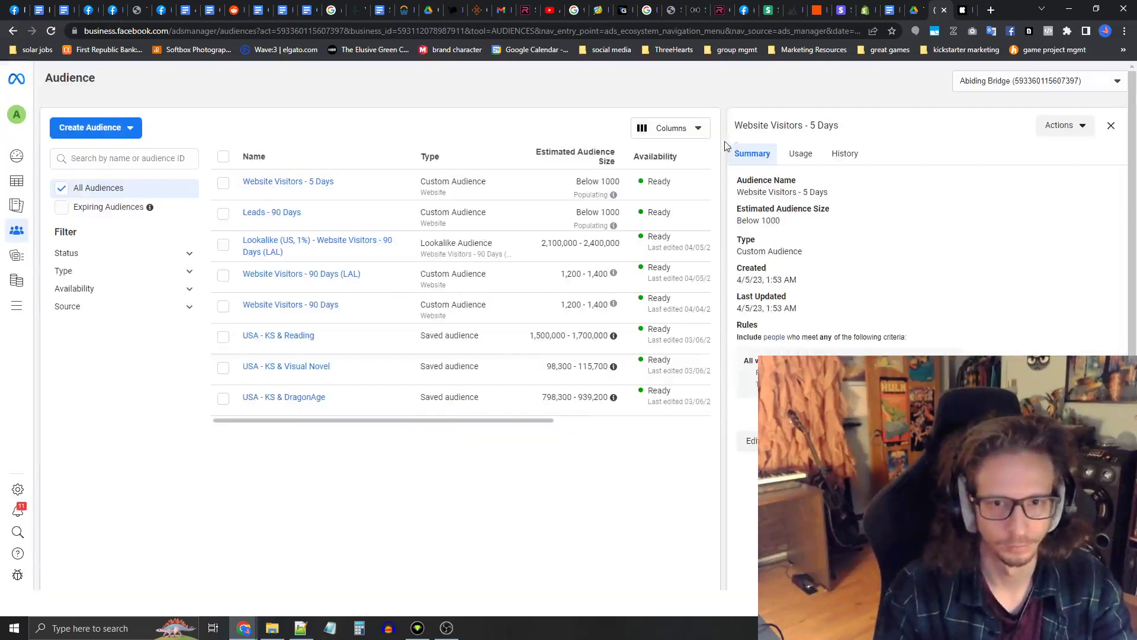
{"action": "left_click", "coordinate": [223, 184]}
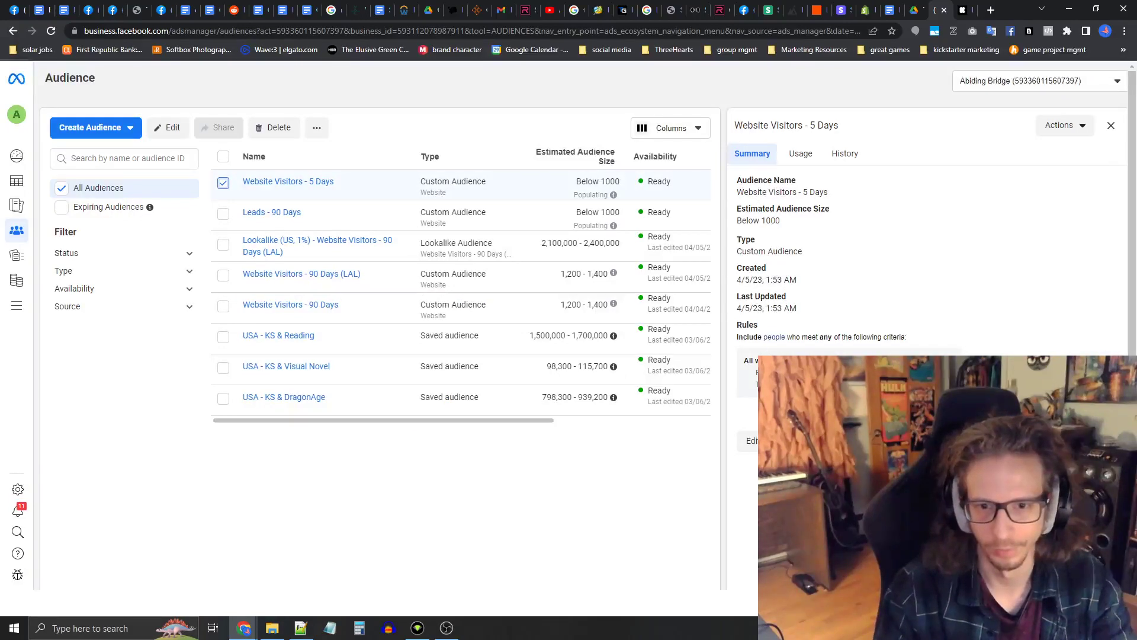
Step: Return to the campaigns, show the ad sets of Live Campaign Ads, and open the RemarketingVisitors ad set for editing
{"action": "mouse_move", "coordinate": [4, 283]}
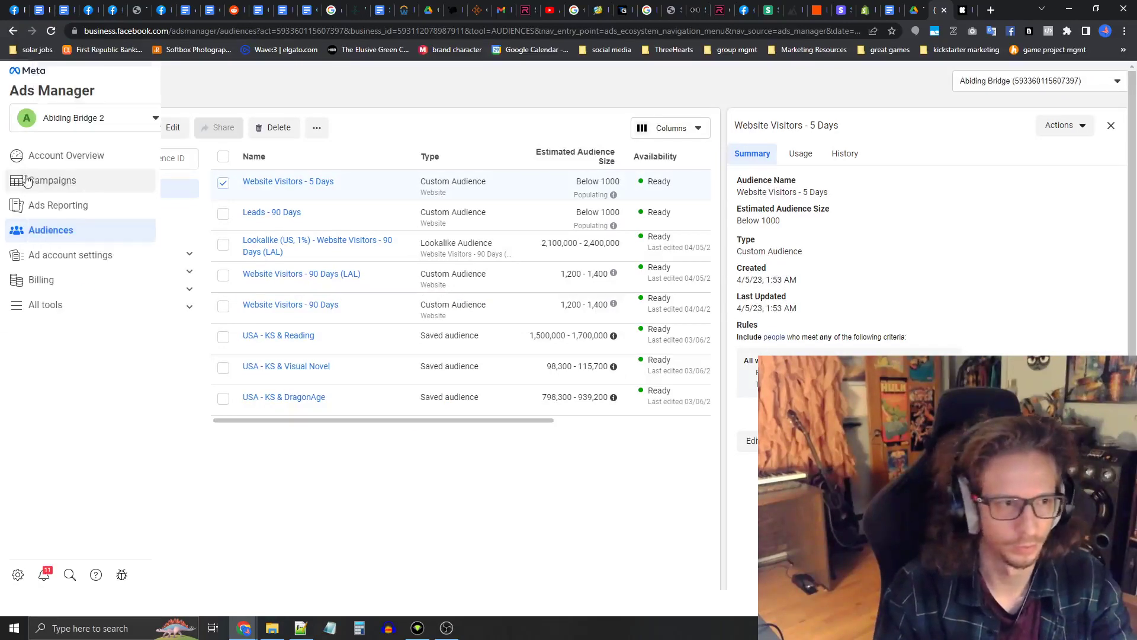
{"action": "left_click", "coordinate": [152, 185]}
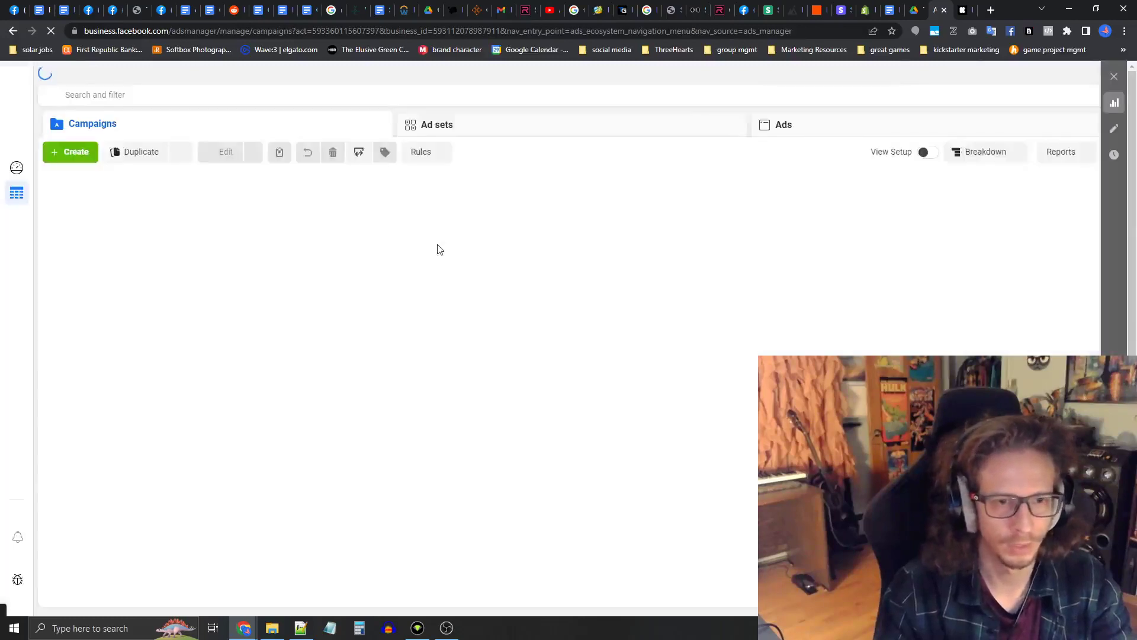
{"action": "left_click", "coordinate": [51, 245]}
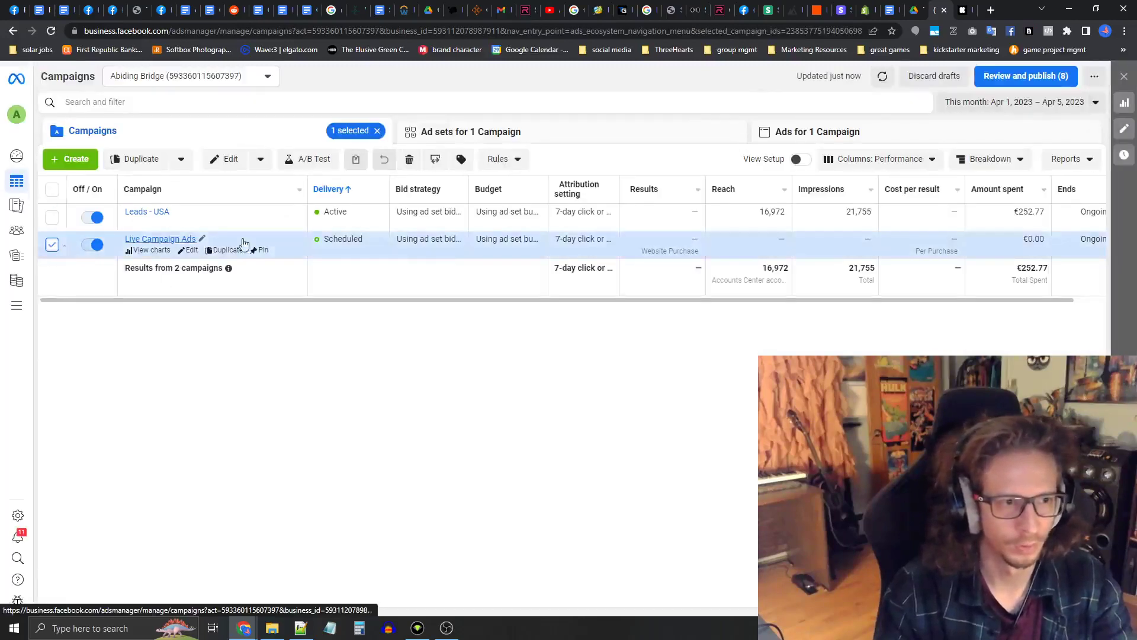
{"action": "left_click", "coordinate": [536, 135]}
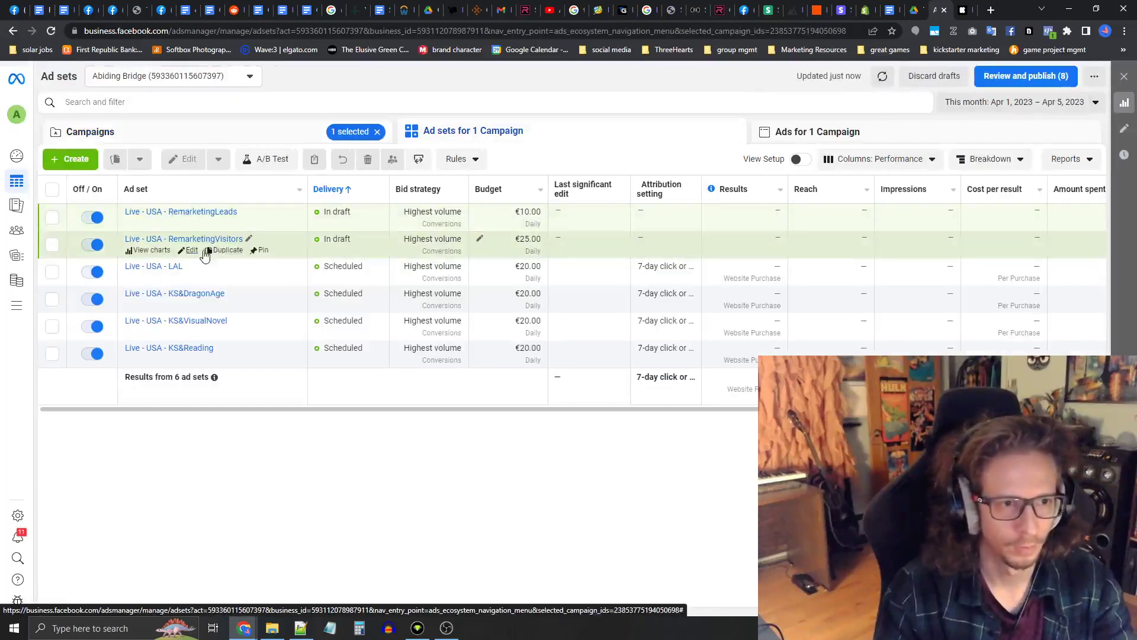
{"action": "left_click", "coordinate": [63, 246]}
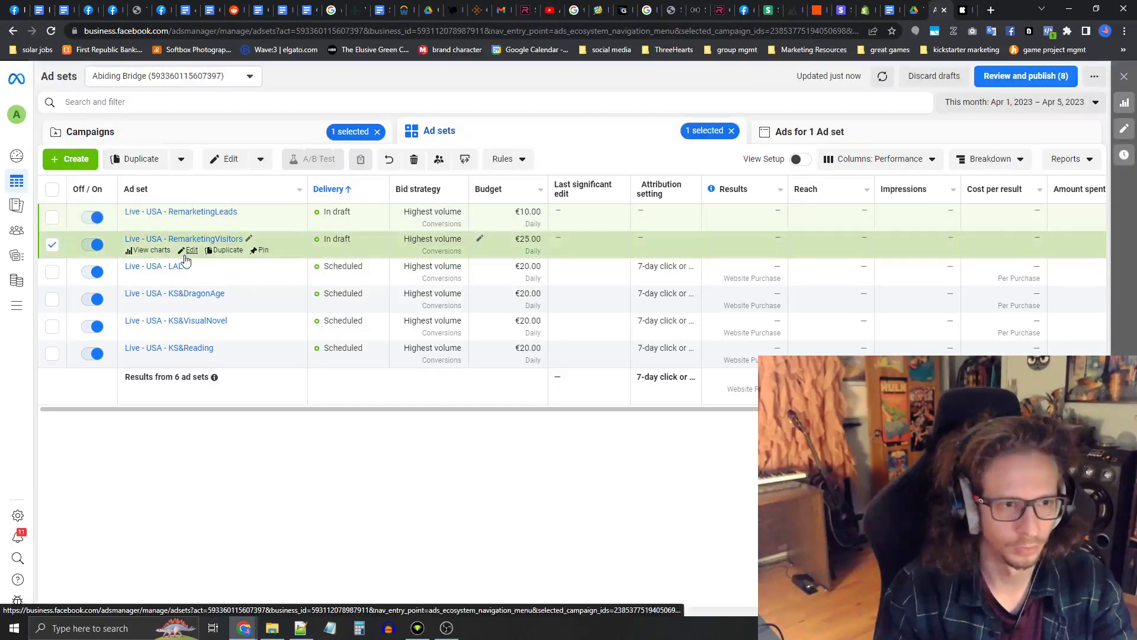
{"action": "left_click", "coordinate": [189, 251]}
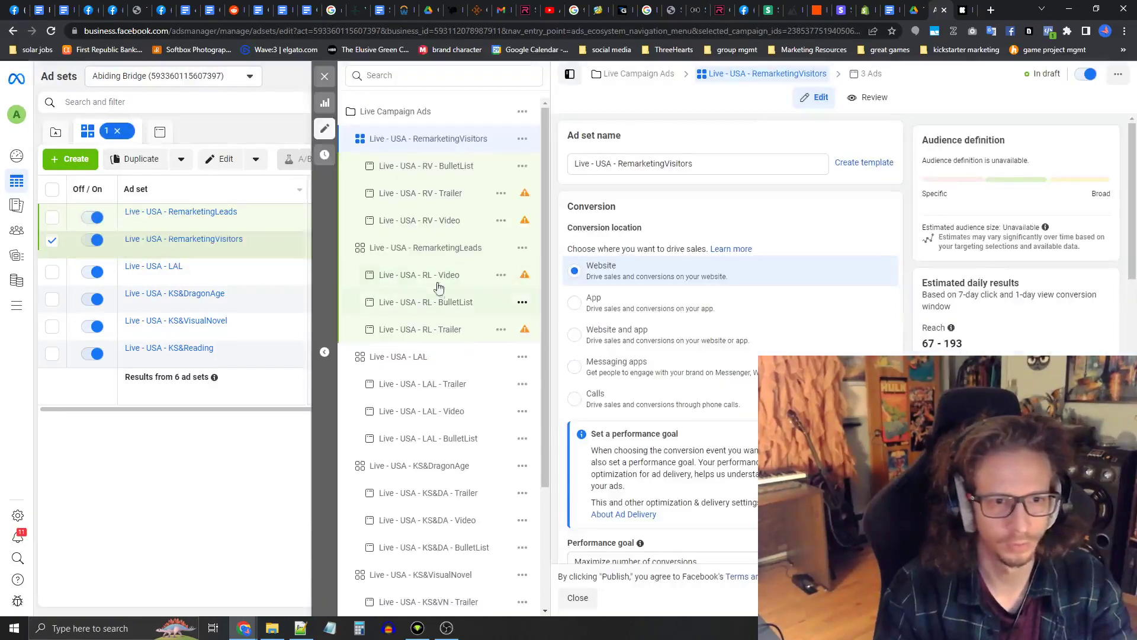
Step: Quickly duplicate the RemarketingVisitors ad set and rename the copy Live - USA - RemarketingVisitorsRolling
{"action": "left_click", "coordinate": [522, 141]}
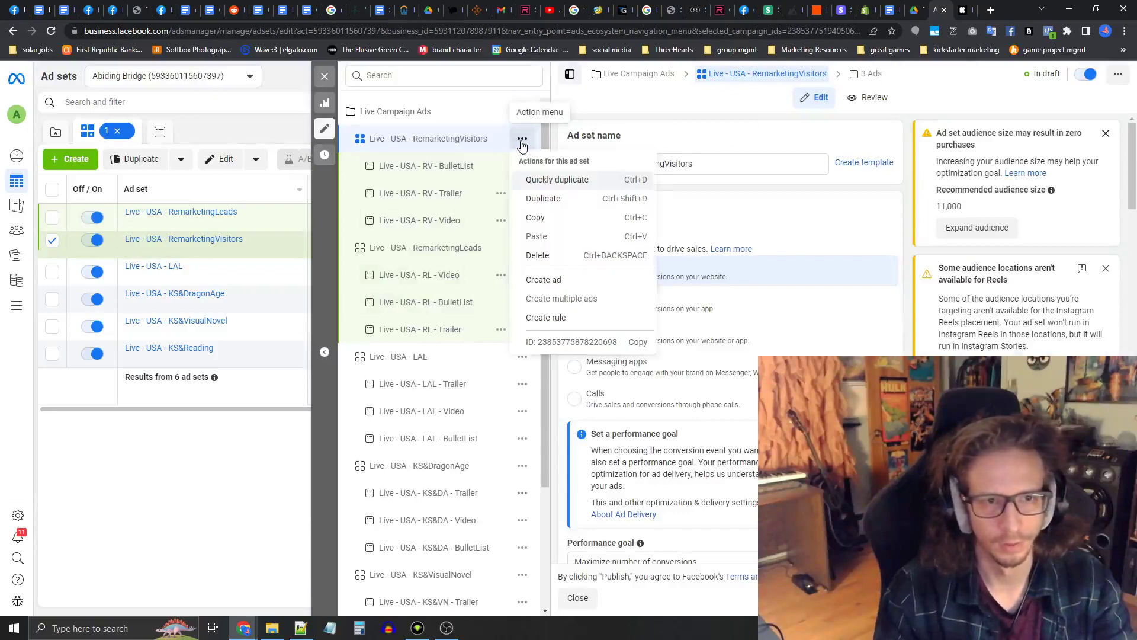
{"action": "left_click", "coordinate": [550, 180]}
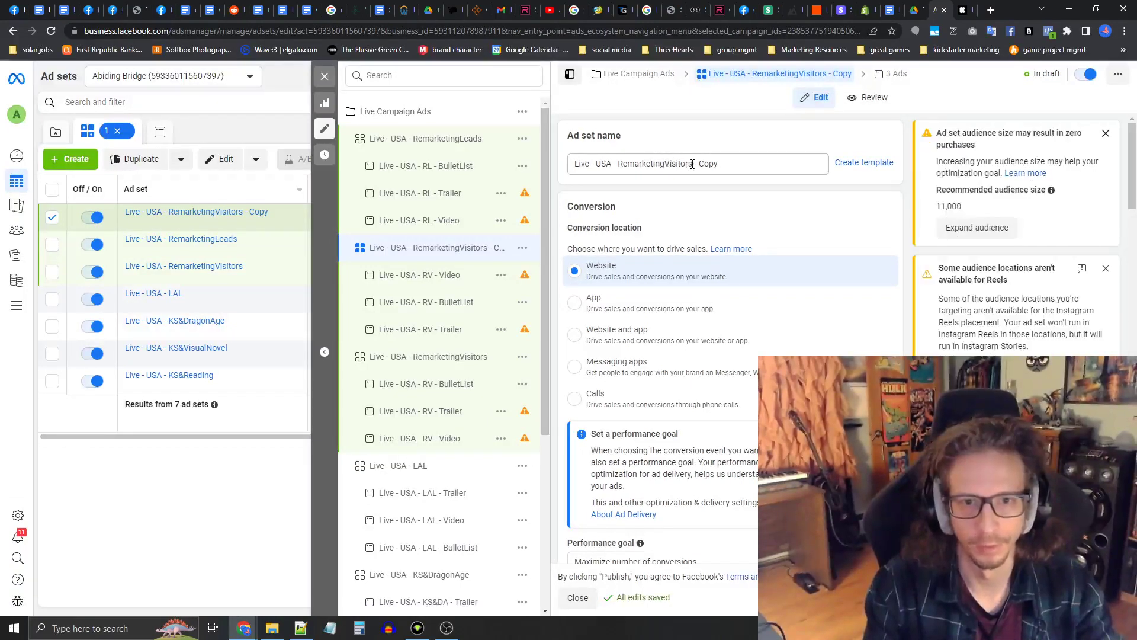
{"action": "left_click_drag", "start_coordinate": [693, 164], "coordinate": [743, 164]}
{"action": "type", "text": "Rolling"}
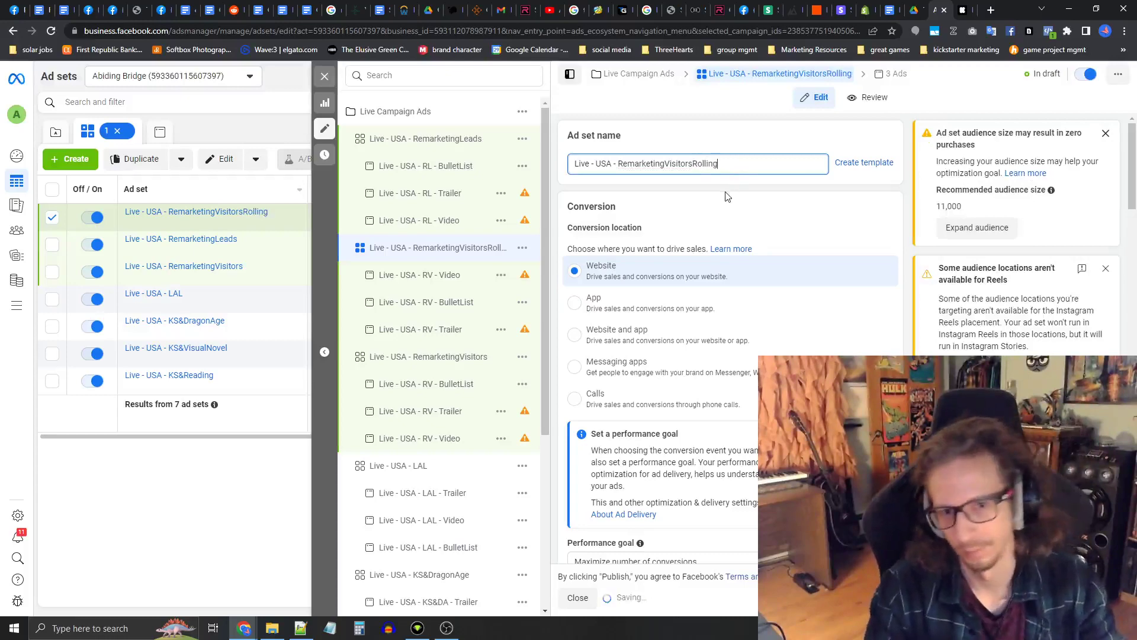
{"action": "left_click", "coordinate": [718, 204]}
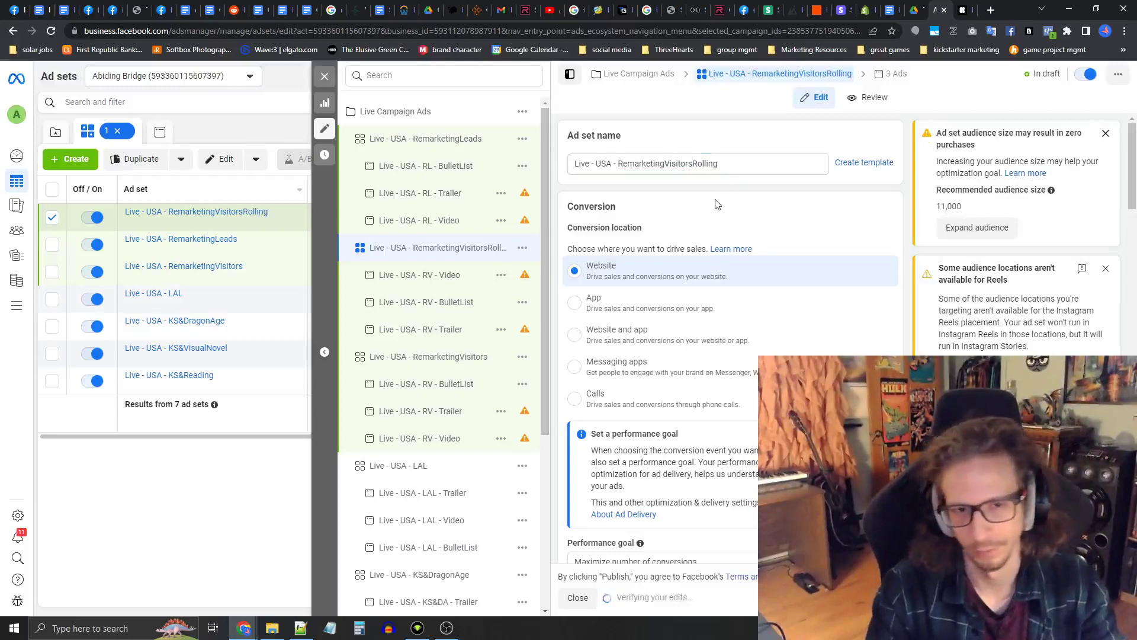
Step: Set the daily budget of the RemarketingVisitorsRolling ad set to €5.00
{"action": "scroll", "coordinate": [717, 208], "scroll_direction": "down", "scroll_amount": 6}
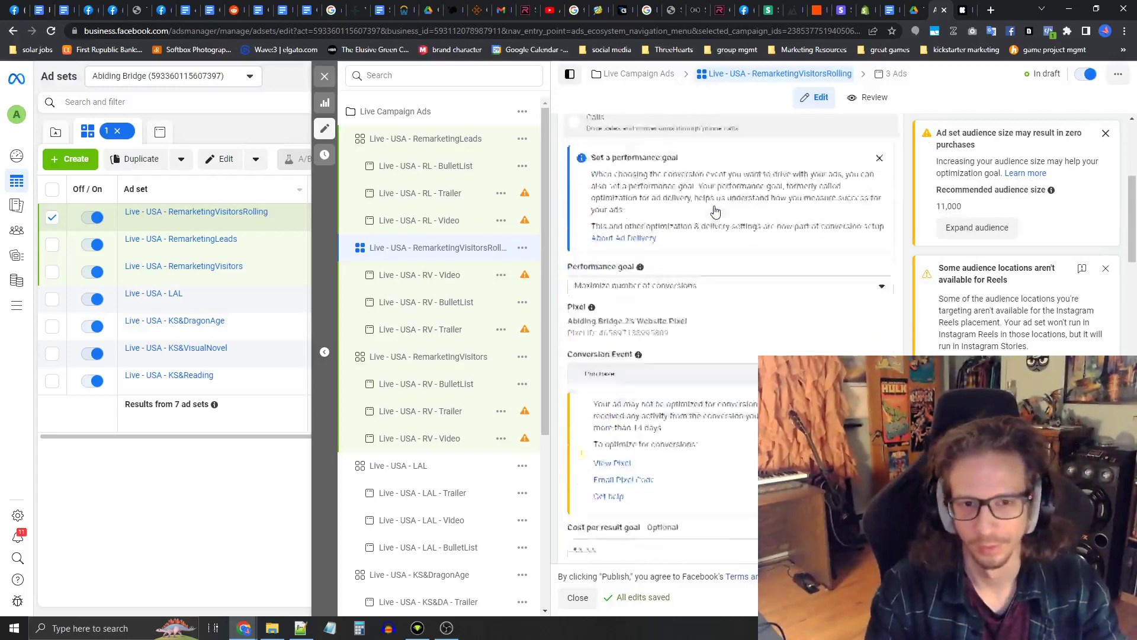
{"action": "scroll", "coordinate": [715, 249], "scroll_direction": "down", "scroll_amount": 8}
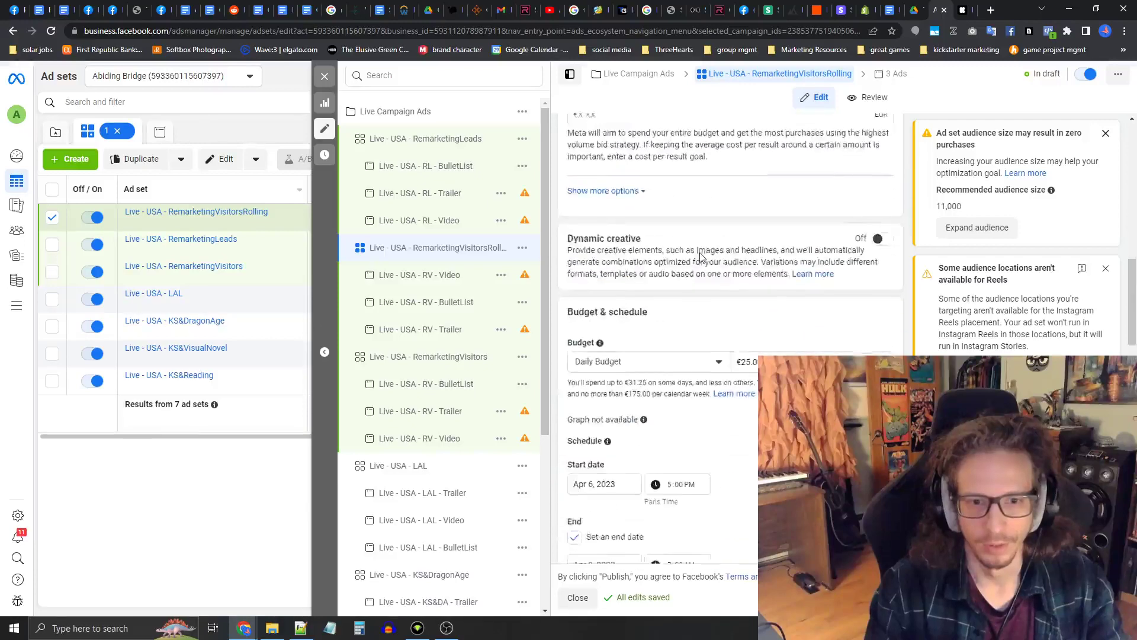
{"action": "scroll", "coordinate": [701, 257], "scroll_direction": "down", "scroll_amount": 1}
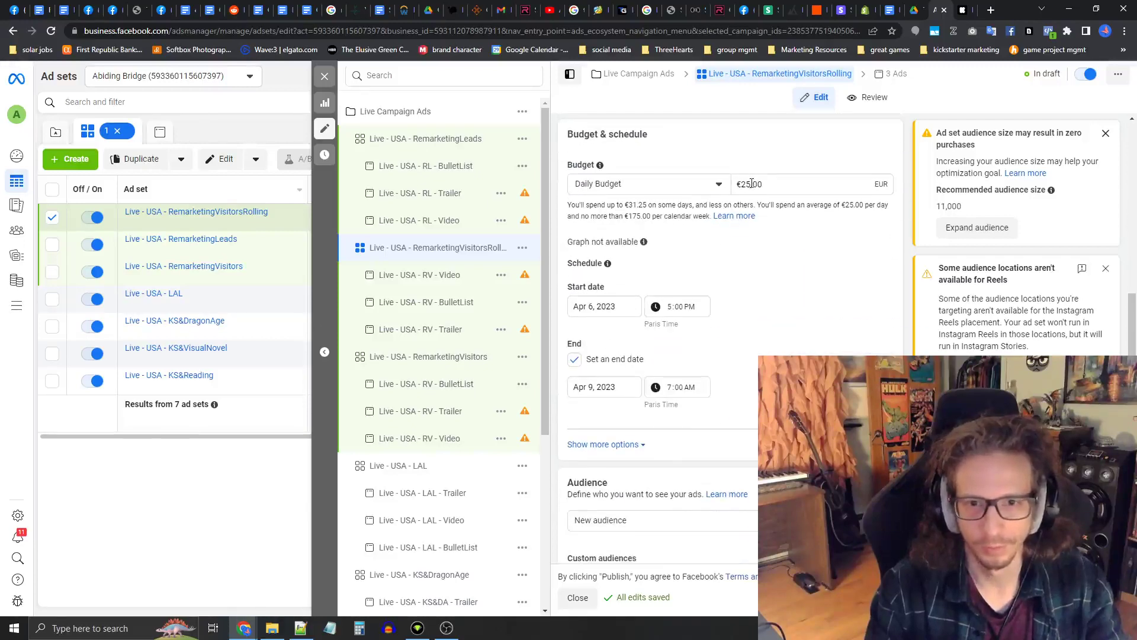
{"action": "left_click", "coordinate": [751, 184]}
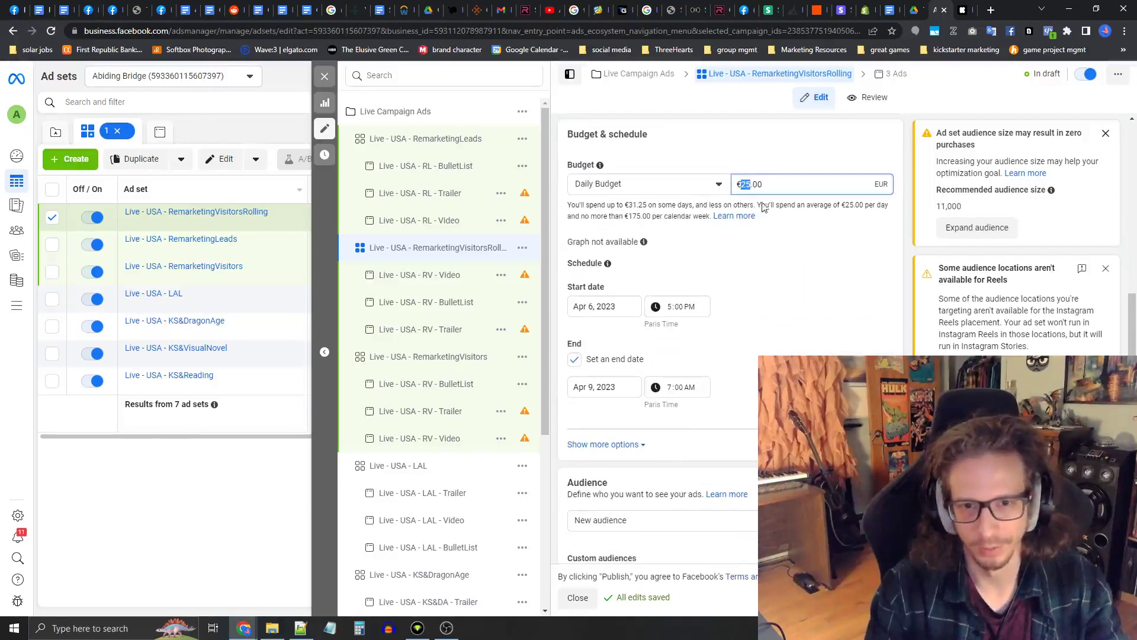
{"action": "left_click", "coordinate": [662, 215]}
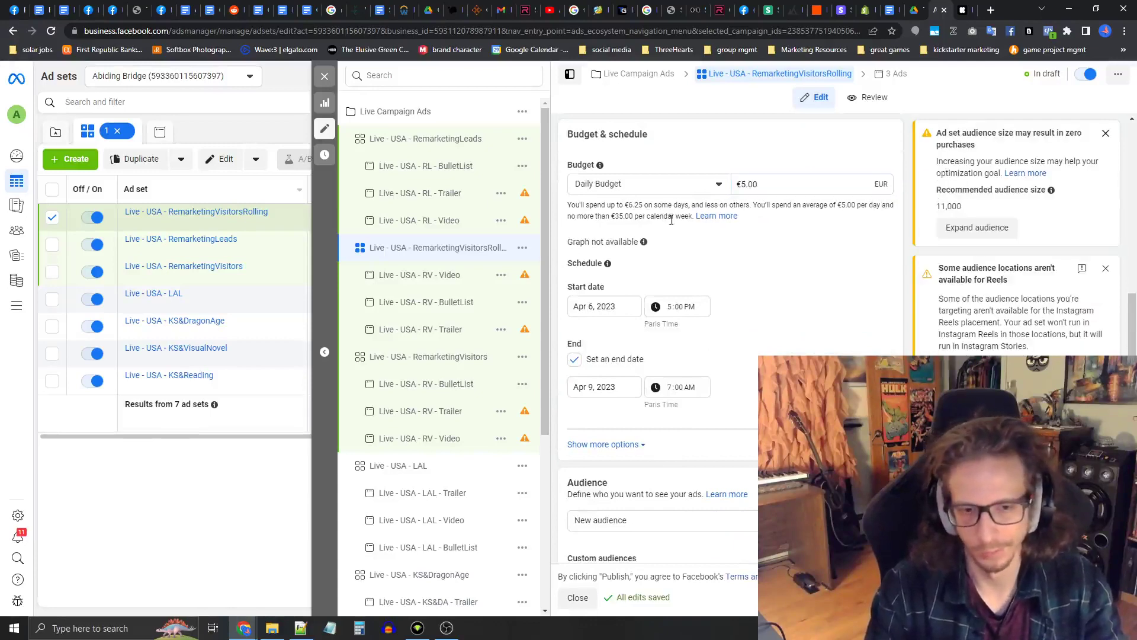
Step: Remove the ad set's end date and set its start to Apr 9, 2023 at 7:00 AM
{"action": "left_click", "coordinate": [574, 359]}
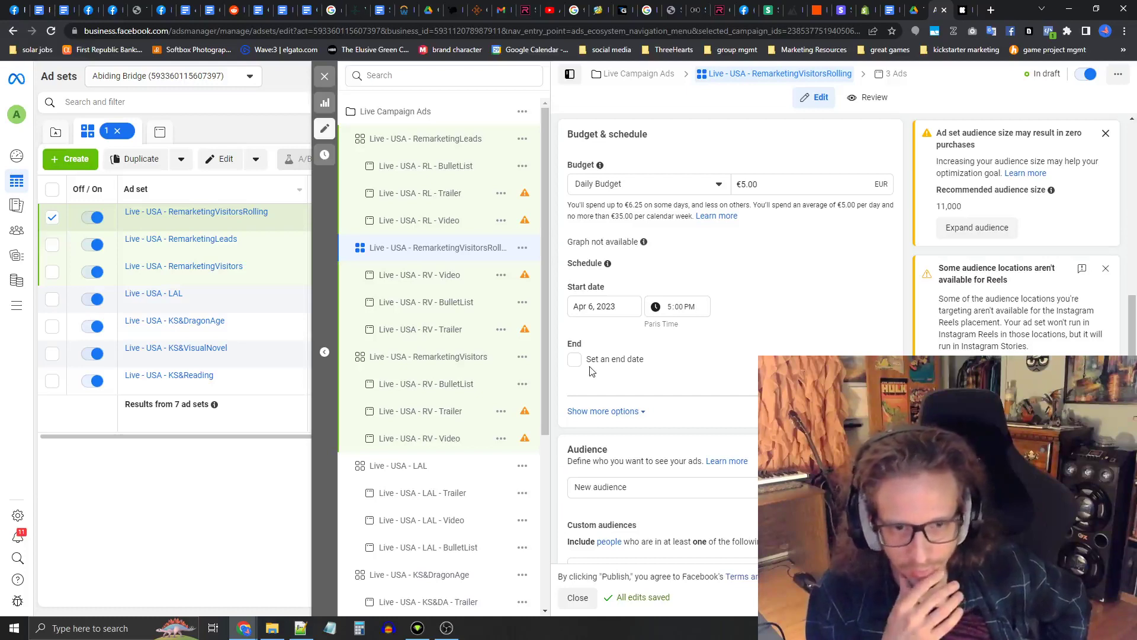
{"action": "left_click", "coordinate": [591, 306]}
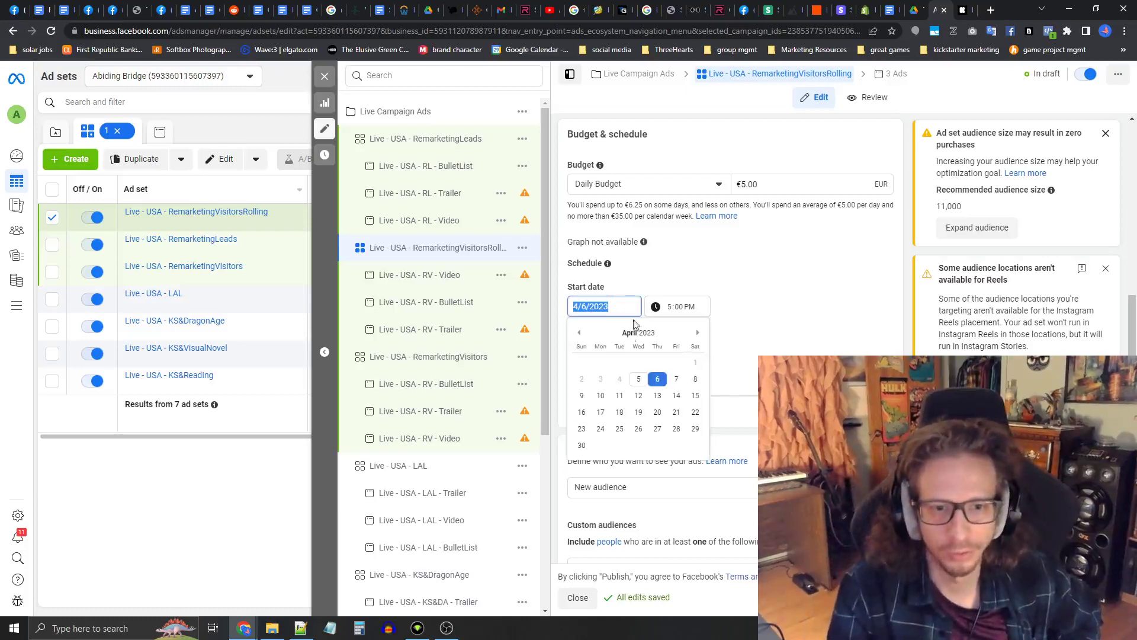
{"action": "left_click", "coordinate": [581, 409]}
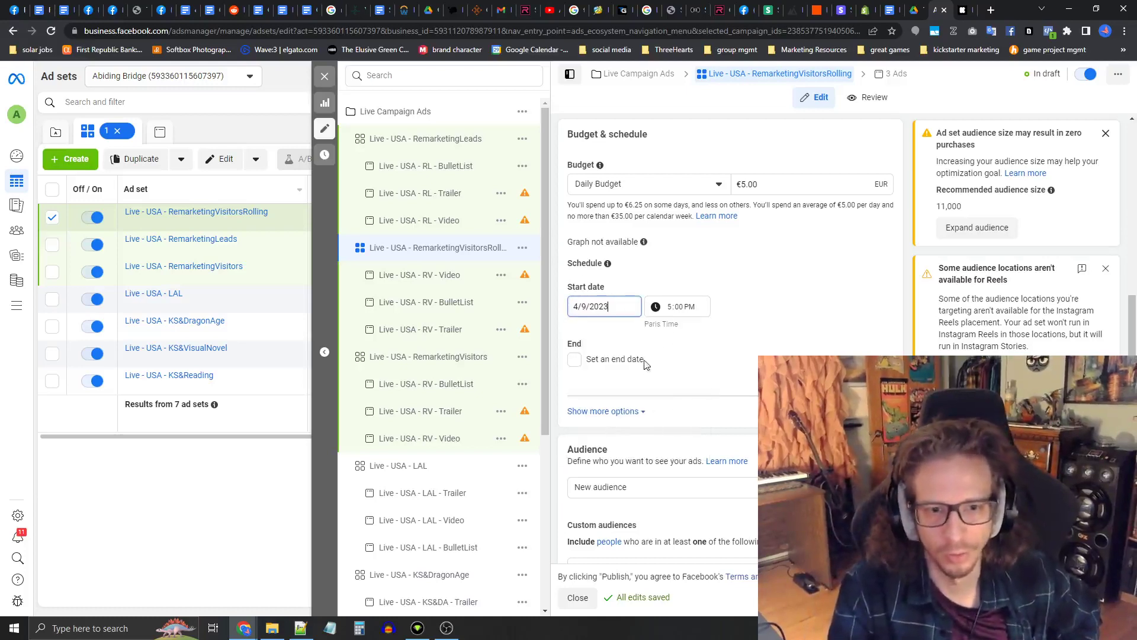
{"action": "left_click", "coordinate": [672, 314]}
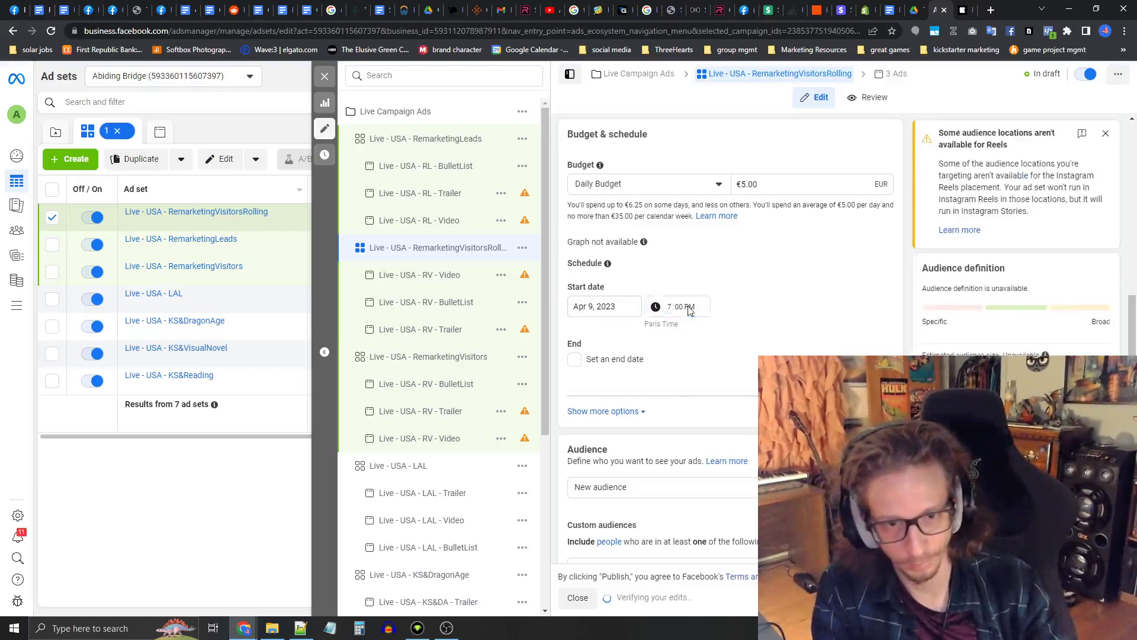
{"action": "left_click", "coordinate": [687, 307]}
{"action": "key", "text": "a"}
{"action": "left_click", "coordinate": [610, 360]}
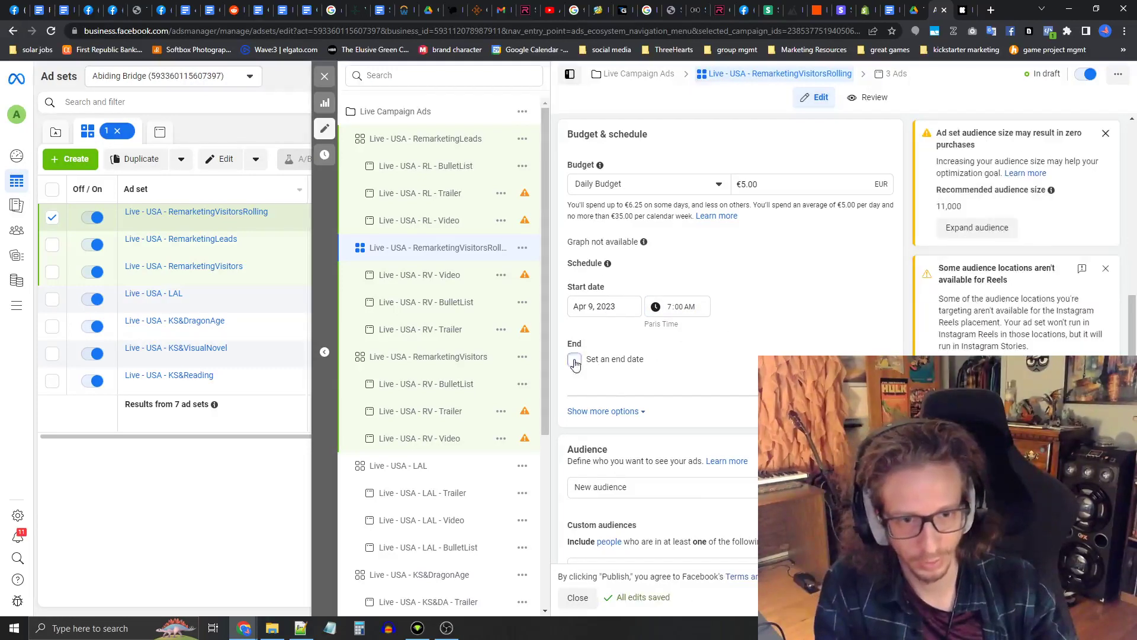
{"action": "left_click", "coordinate": [610, 387]}
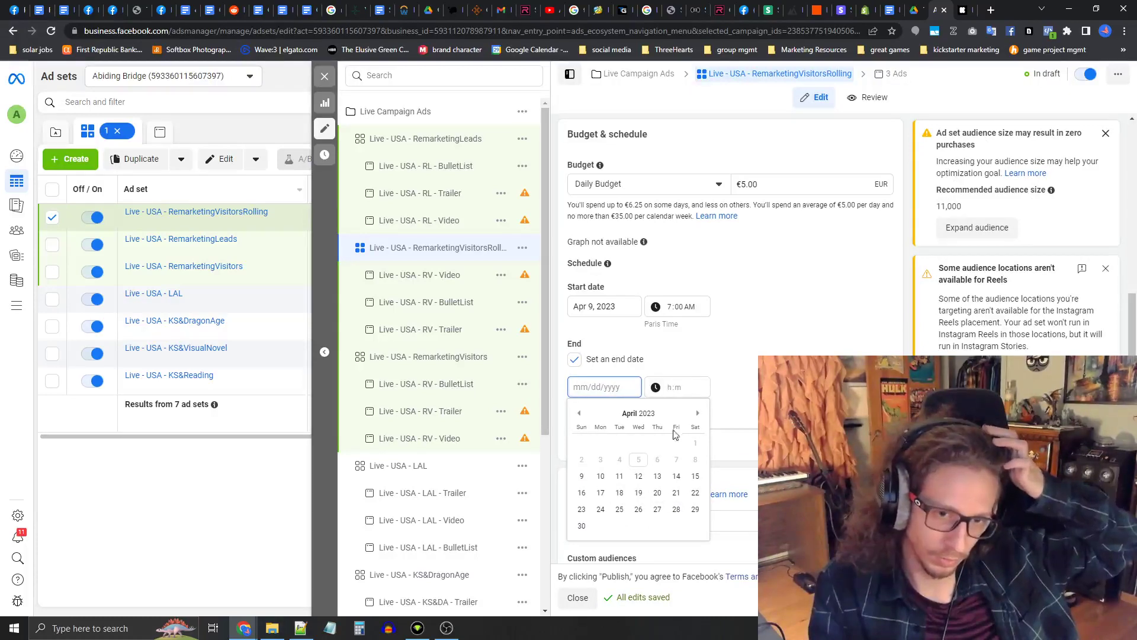
{"action": "left_click", "coordinate": [708, 385]}
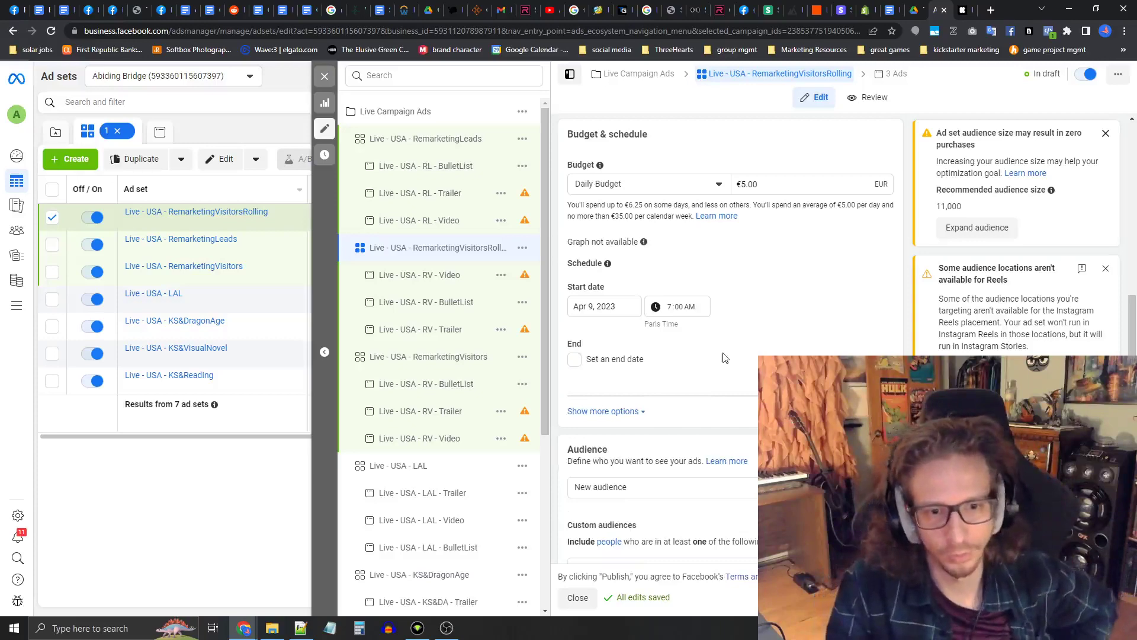
{"action": "scroll", "coordinate": [726, 358], "scroll_direction": "down", "scroll_amount": 4}
{"action": "scroll", "coordinate": [690, 302], "scroll_direction": "up", "scroll_amount": 4}
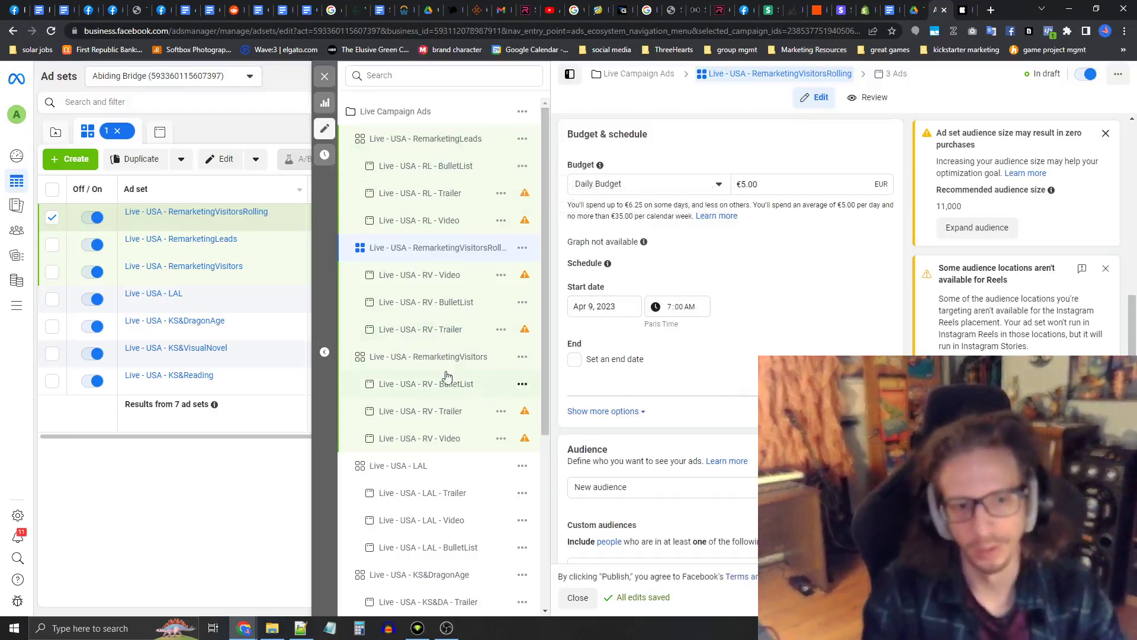
Step: Remove the included Website Visitors - 90 Days and the excluded Leads - 90 Days custom audiences from the ad set
{"action": "scroll", "coordinate": [637, 375], "scroll_direction": "down", "scroll_amount": 2}
{"action": "scroll", "coordinate": [636, 375], "scroll_direction": "down", "scroll_amount": 2}
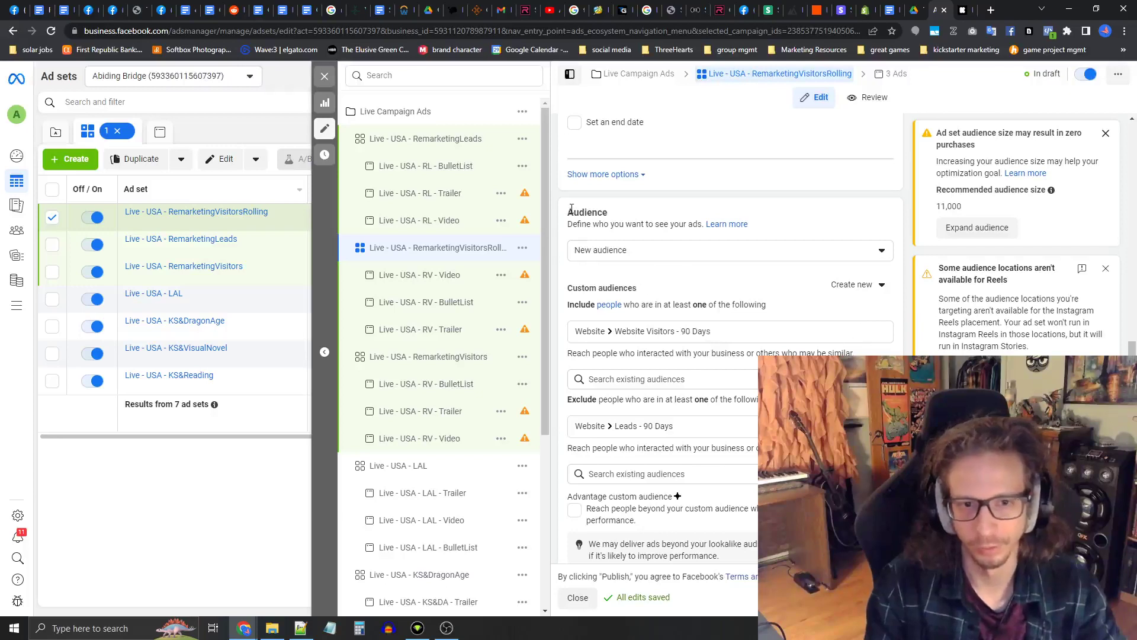
{"action": "left_click_drag", "start_coordinate": [572, 209], "coordinate": [620, 216]}
{"action": "scroll", "coordinate": [764, 269], "scroll_direction": "down", "scroll_amount": 1}
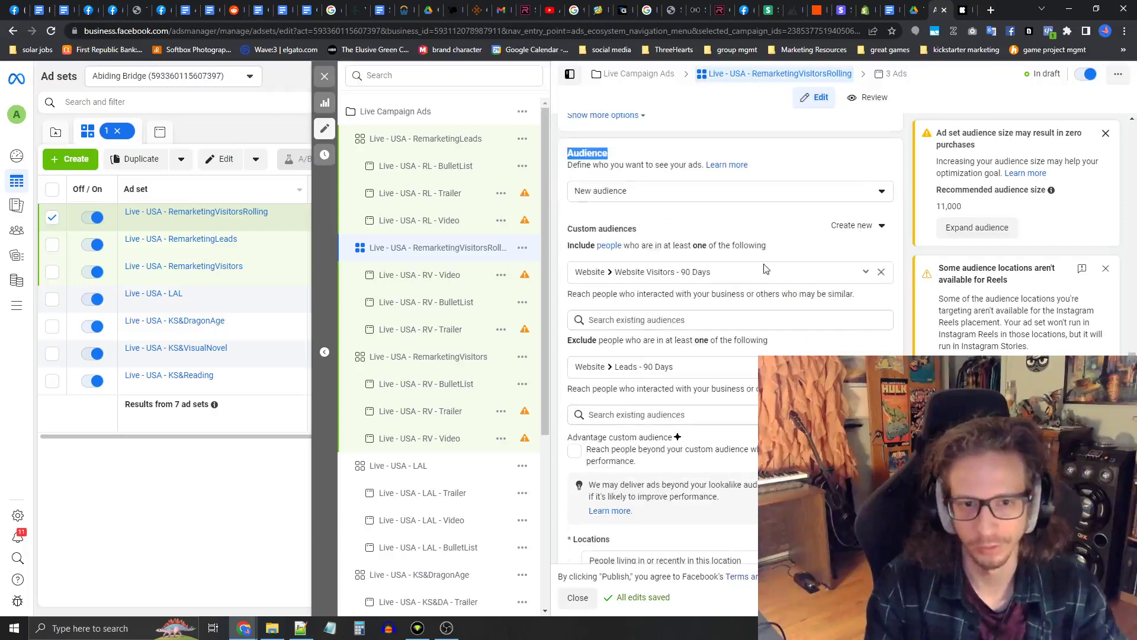
{"action": "left_click", "coordinate": [881, 272]}
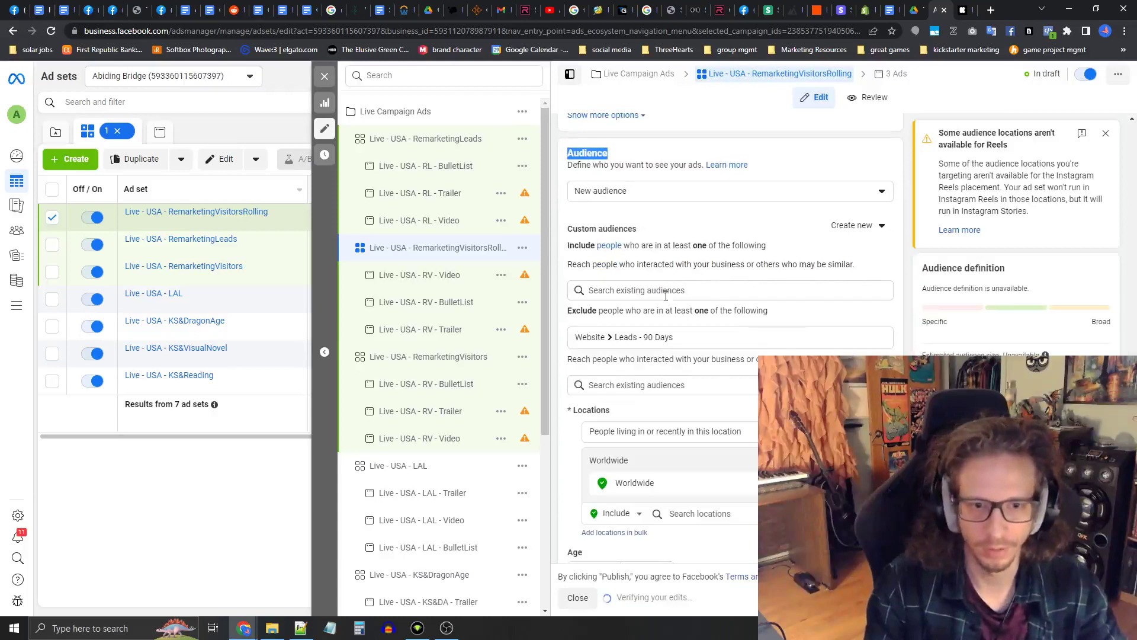
{"action": "left_click", "coordinate": [882, 337]}
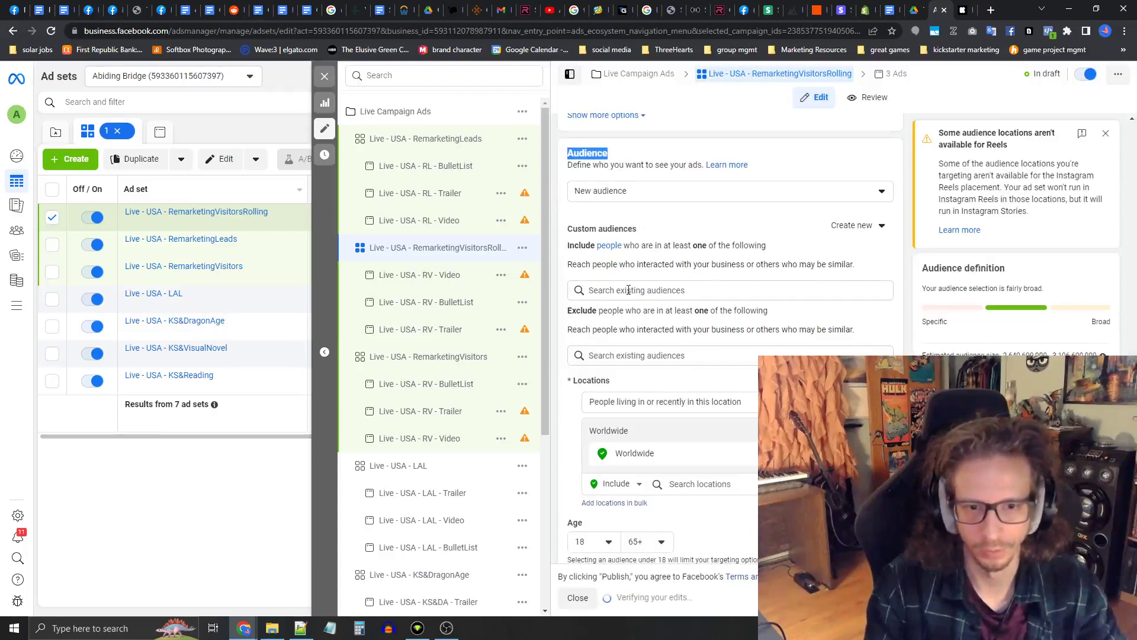
Step: Include the Website Visitors - 5 Days custom audience and turn off Advantage custom audience for the ad set
{"action": "left_click", "coordinate": [631, 290]}
{"action": "left_click", "coordinate": [641, 292]}
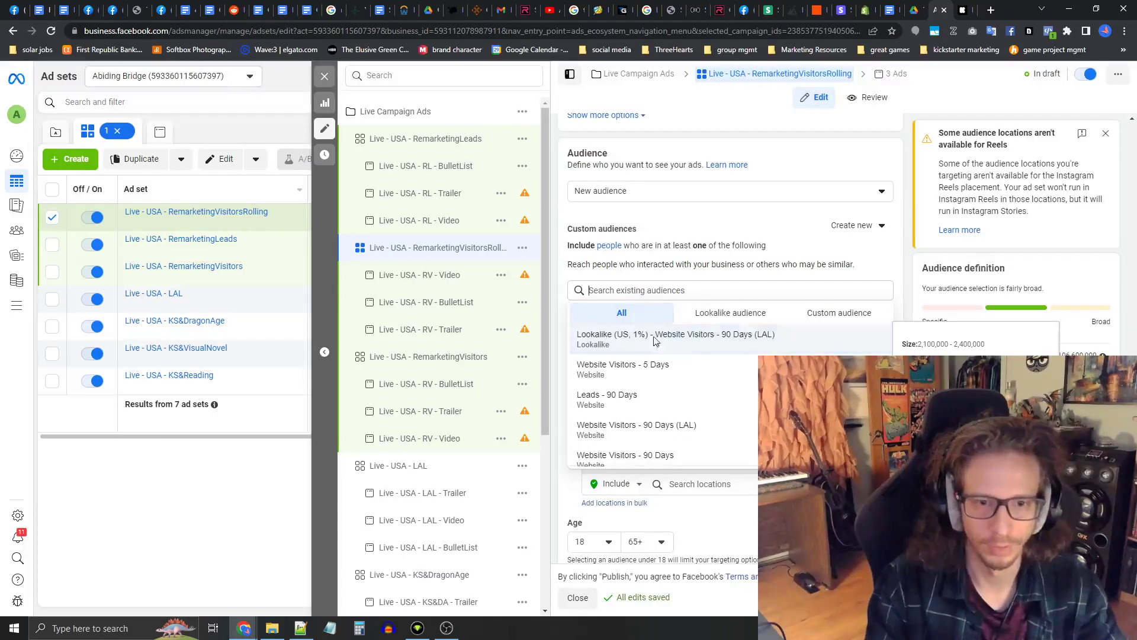
{"action": "left_click", "coordinate": [646, 367]}
{"action": "scroll", "coordinate": [701, 318], "scroll_direction": "down", "scroll_amount": 2}
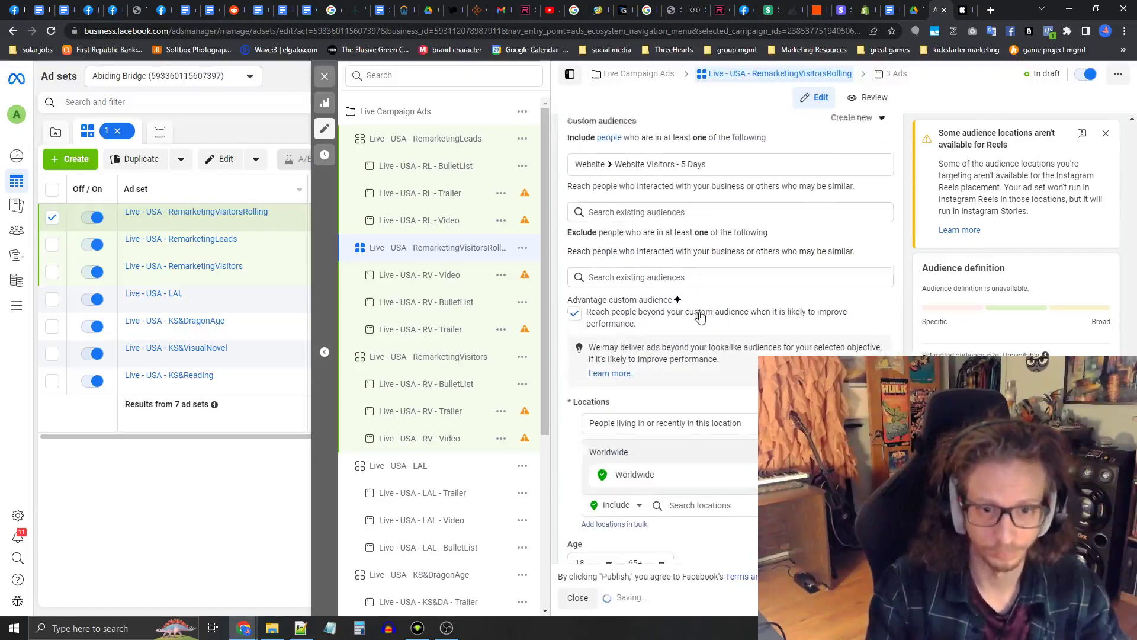
{"action": "left_click", "coordinate": [574, 305]}
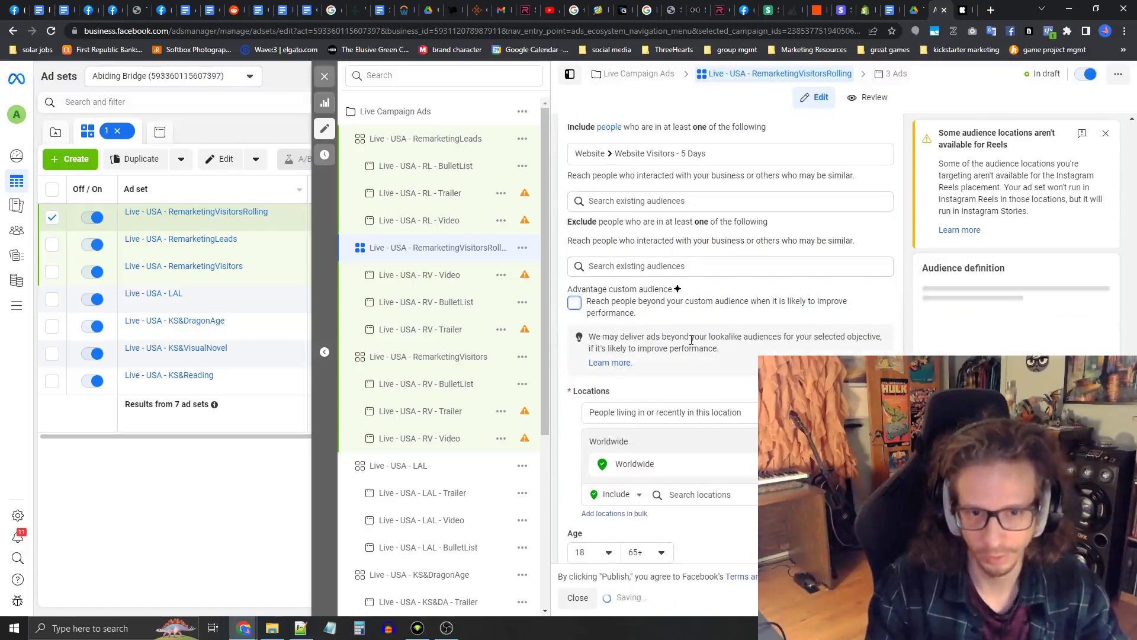
{"action": "left_click_drag", "start_coordinate": [588, 293], "coordinate": [675, 290]}
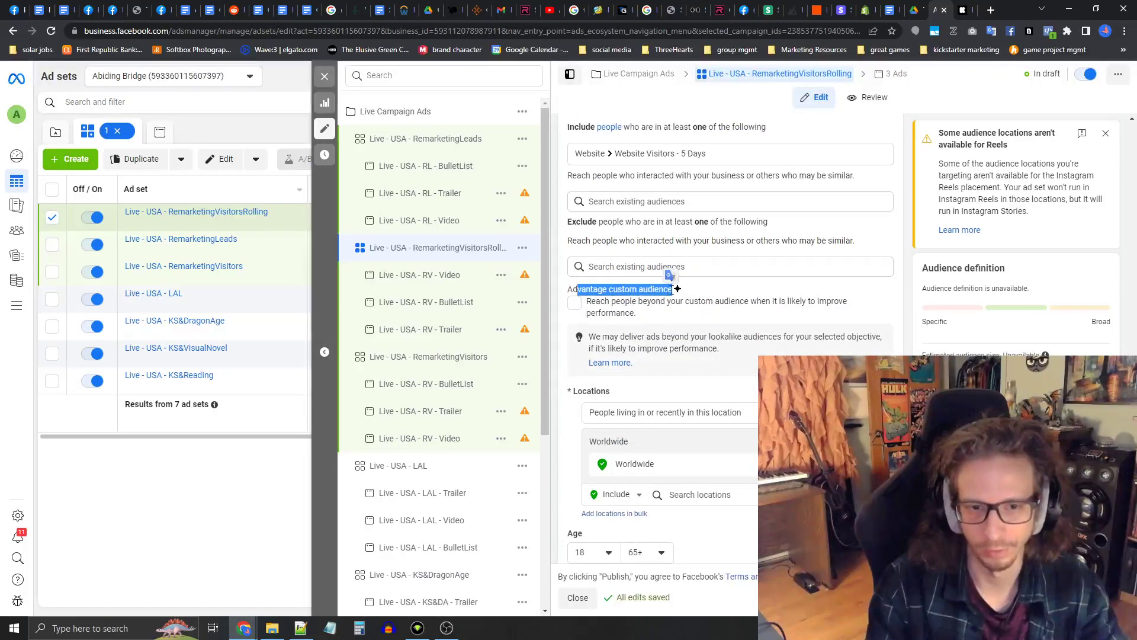
{"action": "scroll", "coordinate": [678, 373], "scroll_direction": "down", "scroll_amount": 2}
{"action": "scroll", "coordinate": [728, 376], "scroll_direction": "down", "scroll_amount": 2}
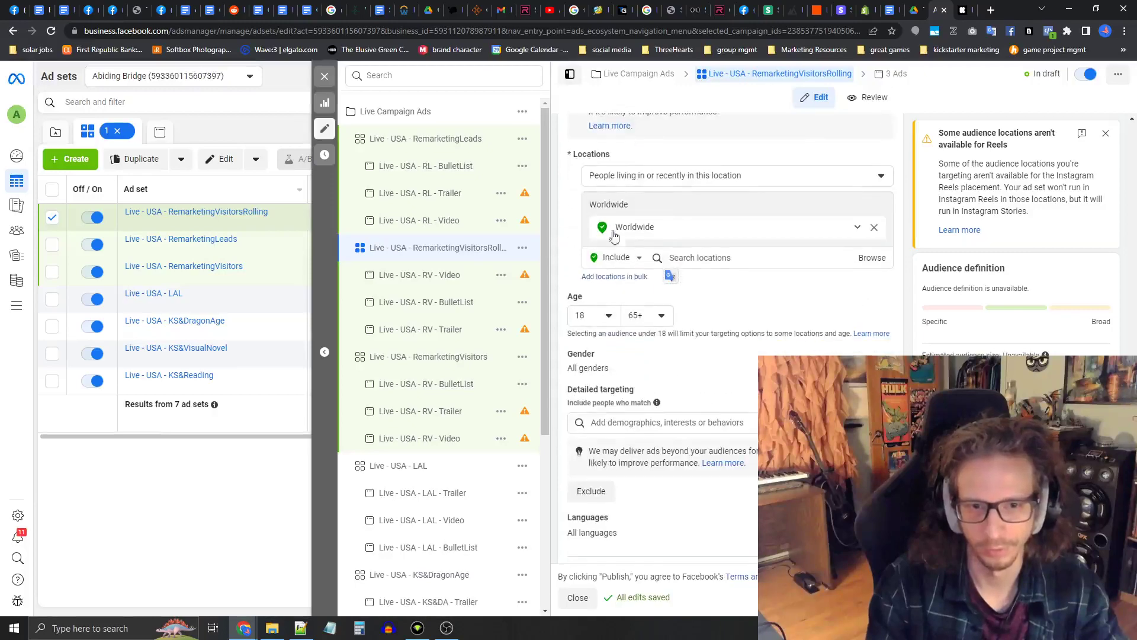
Step: Rename the Video ad in the RemarketingVisitorsRolling ad set to Live - USA - RVR - Video
{"action": "scroll", "coordinate": [634, 336], "scroll_direction": "down", "scroll_amount": 3}
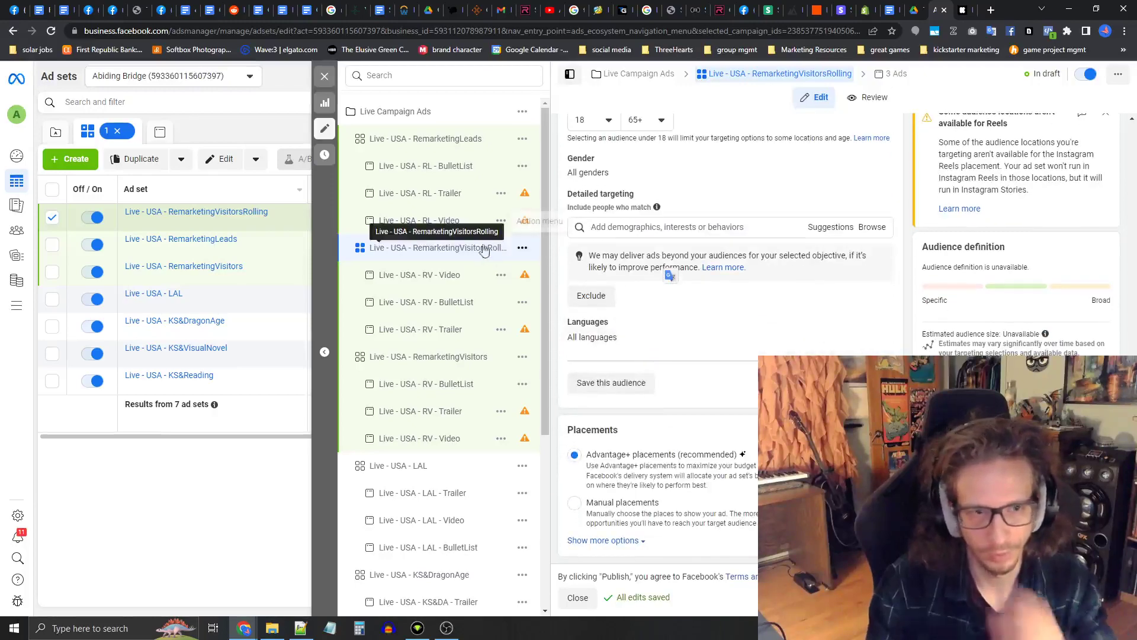
{"action": "left_click", "coordinate": [433, 280]}
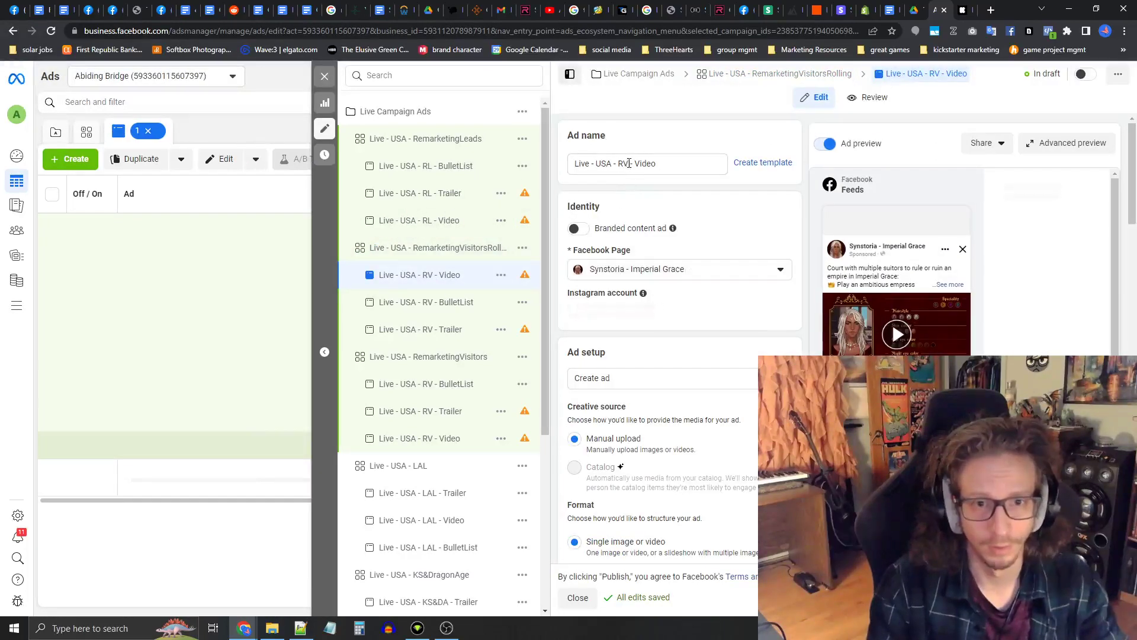
{"action": "double_click", "coordinate": [631, 164]}
{"action": "type", "text": "R"}
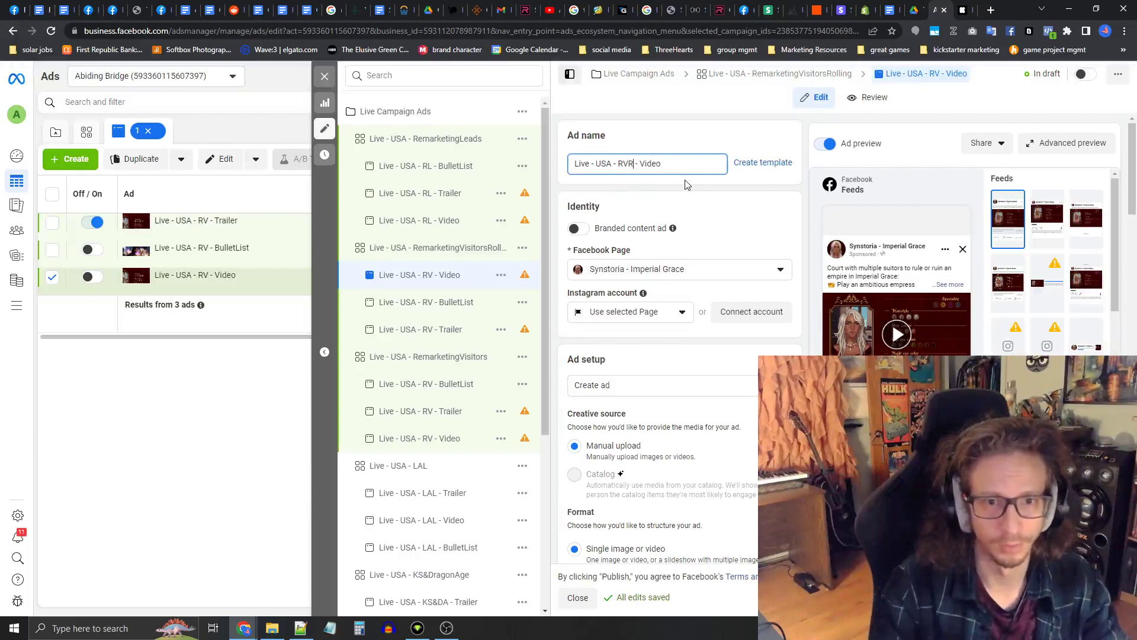
{"action": "key", "text": "Return"}
Step: Rename the rolling ad set's other two ads to Live - USA - RVR - BulletList and Live - USA - RVR - Trailer
{"action": "left_click", "coordinate": [427, 302]}
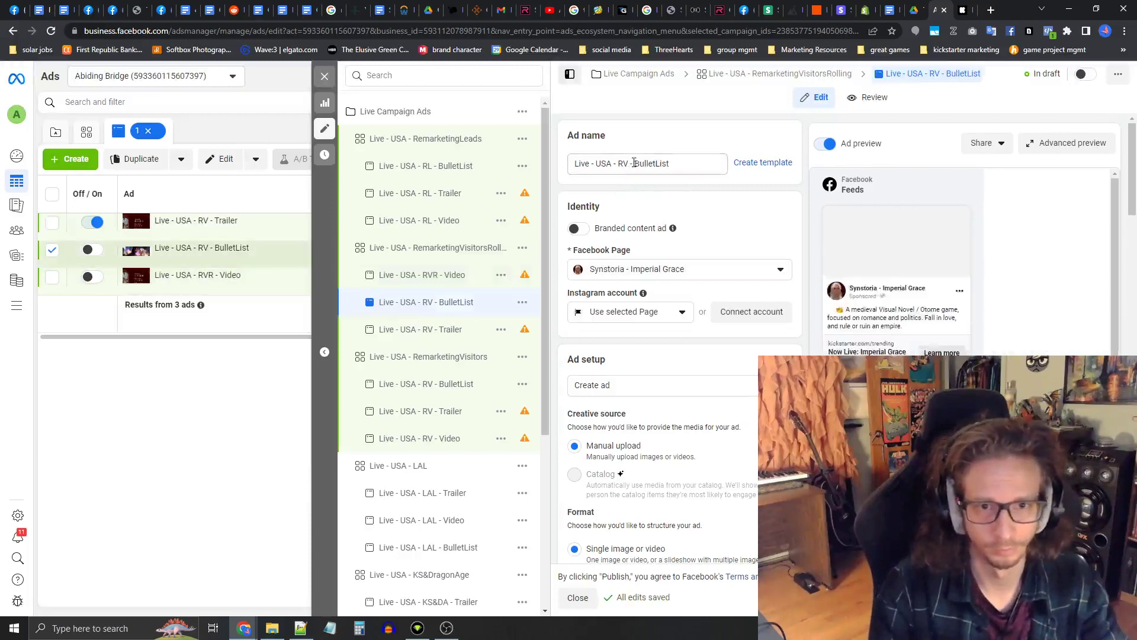
{"action": "left_click", "coordinate": [633, 163]}
{"action": "type", "text": "R"}
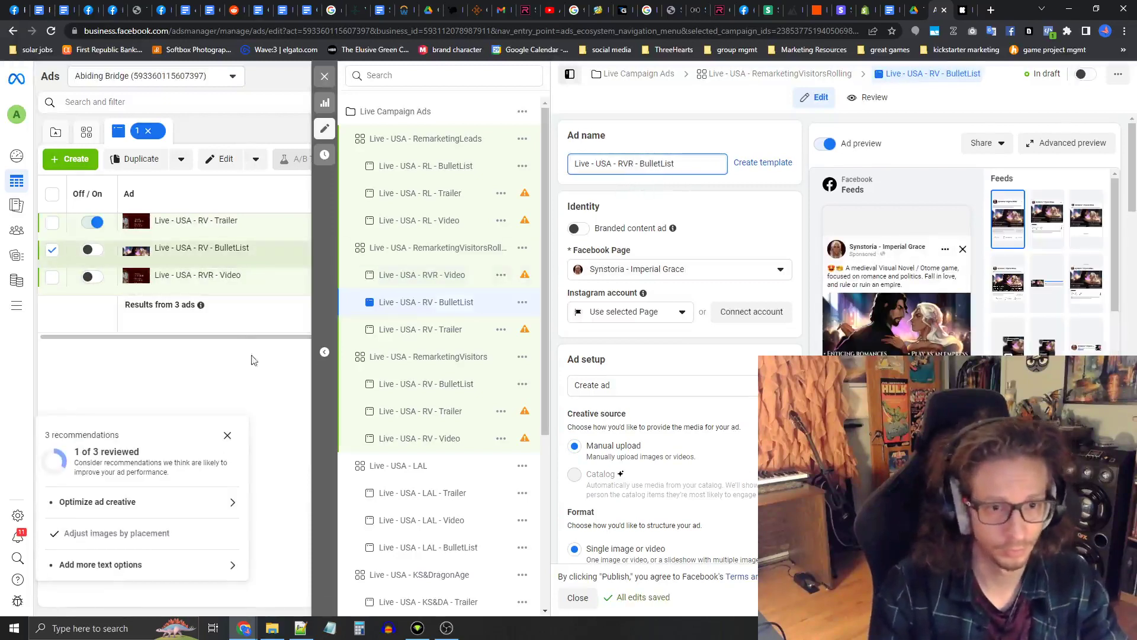
{"action": "left_click", "coordinate": [416, 336]}
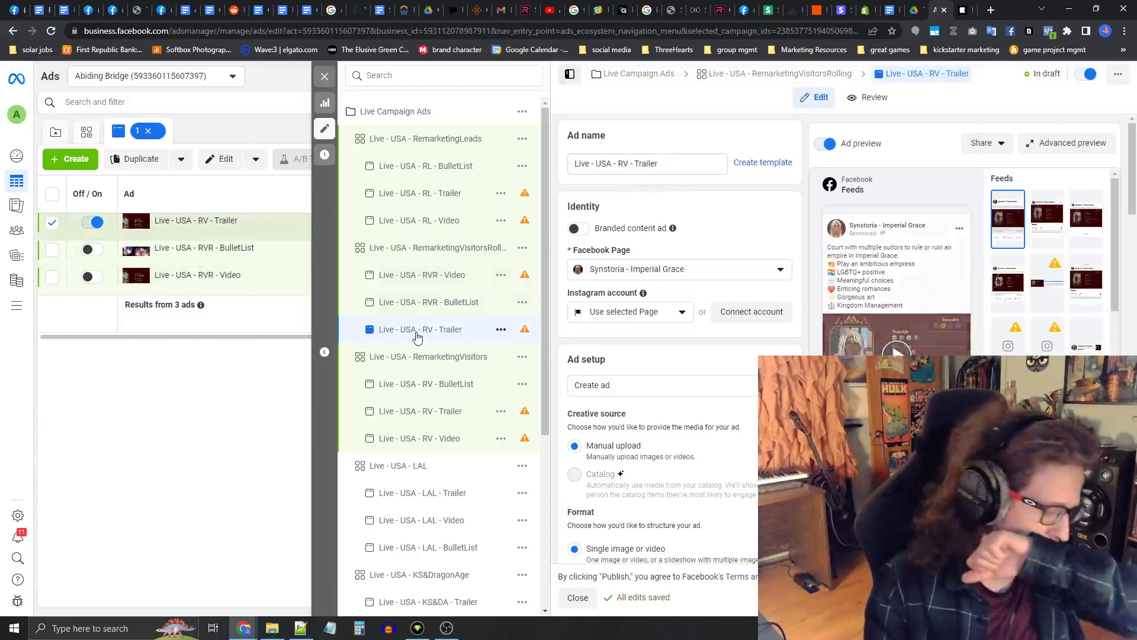
{"action": "left_click", "coordinate": [629, 165]}
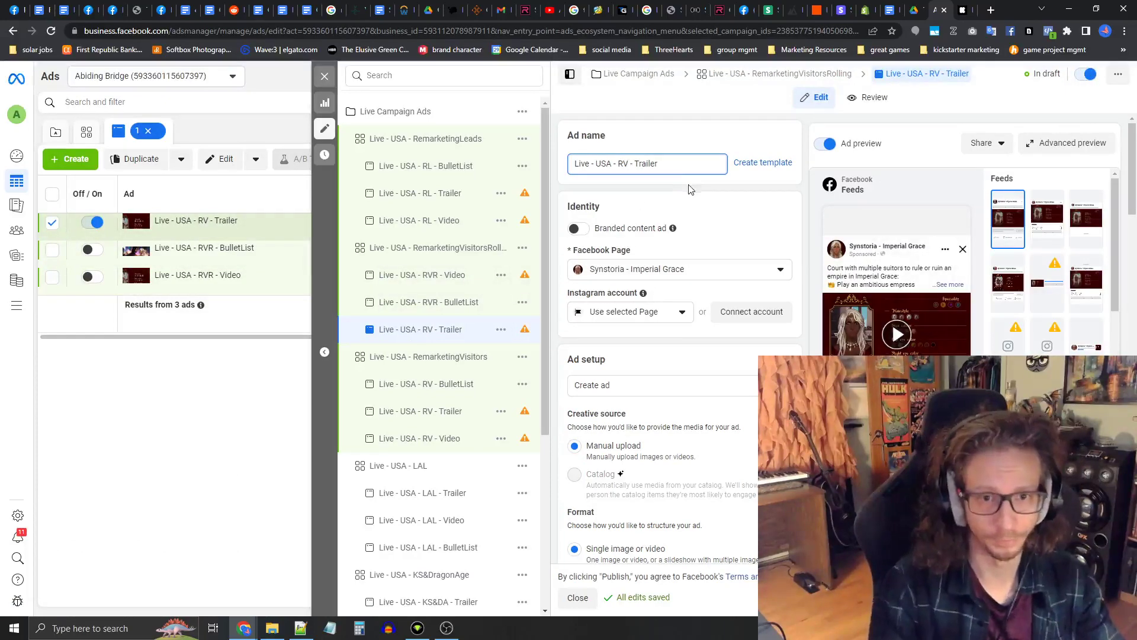
{"action": "left_click", "coordinate": [712, 219]}
Step: Set the display link of the Live - USA - RVR - Trailer ad to kickstarter.com/trending
{"action": "scroll", "coordinate": [708, 272], "scroll_direction": "down", "scroll_amount": 15}
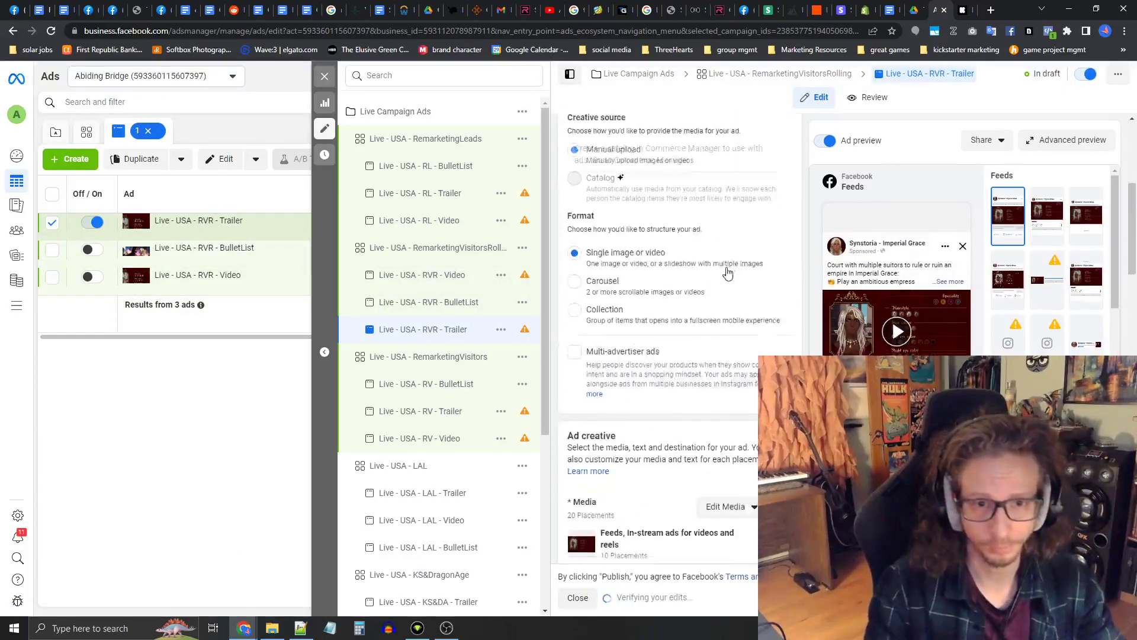
{"action": "scroll", "coordinate": [708, 278], "scroll_direction": "down", "scroll_amount": 8}
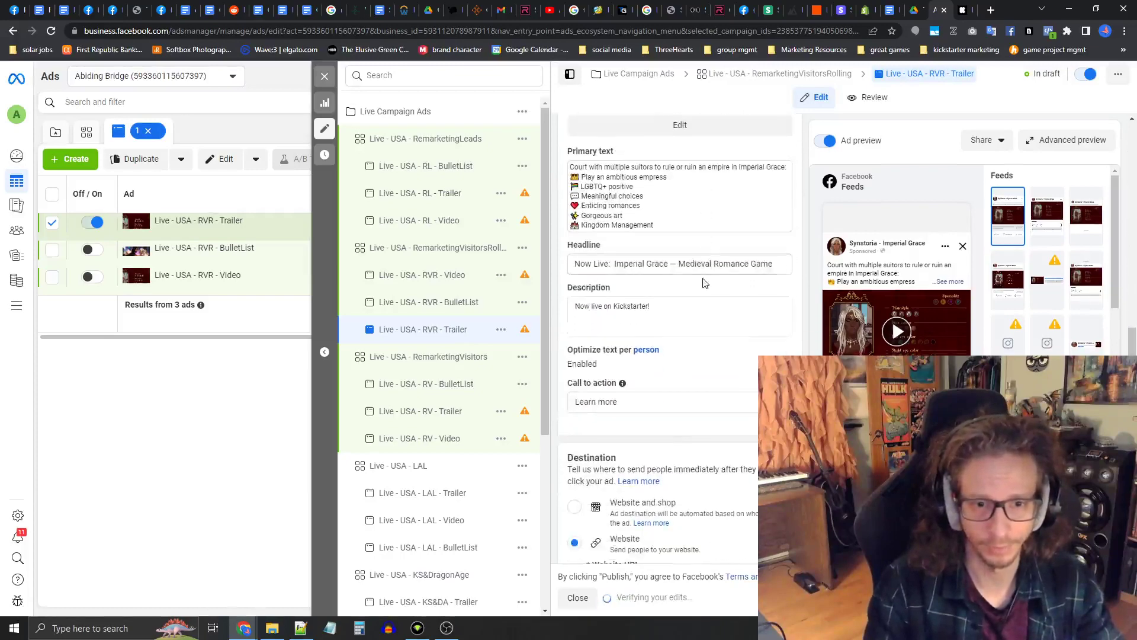
{"action": "scroll", "coordinate": [628, 295], "scroll_direction": "down", "scroll_amount": 10}
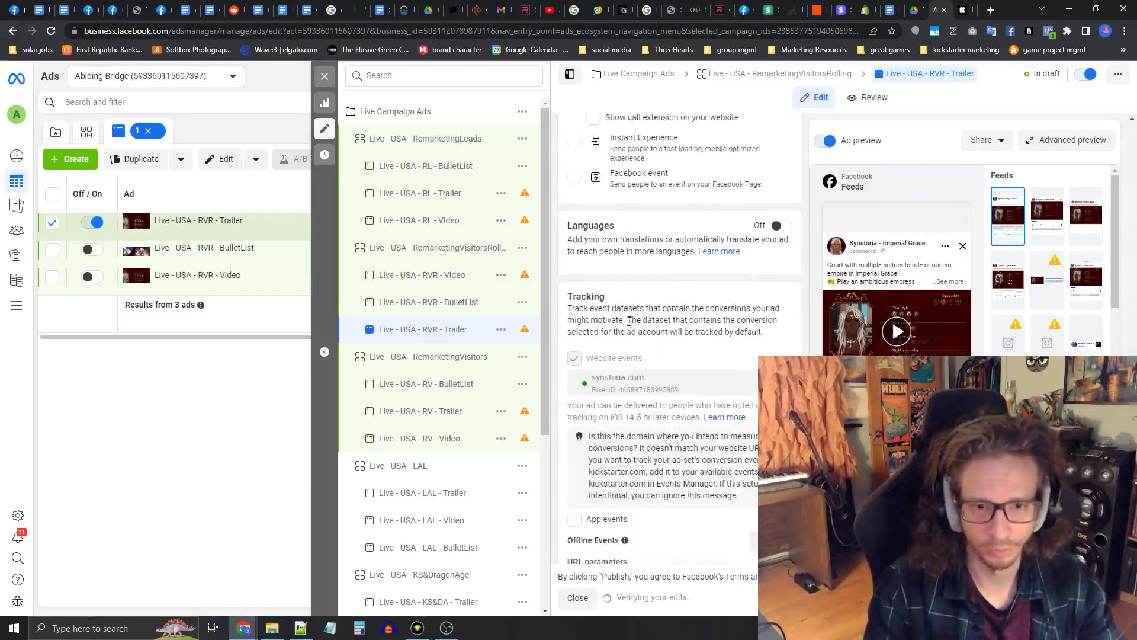
{"action": "scroll", "coordinate": [629, 379], "scroll_direction": "up", "scroll_amount": 6}
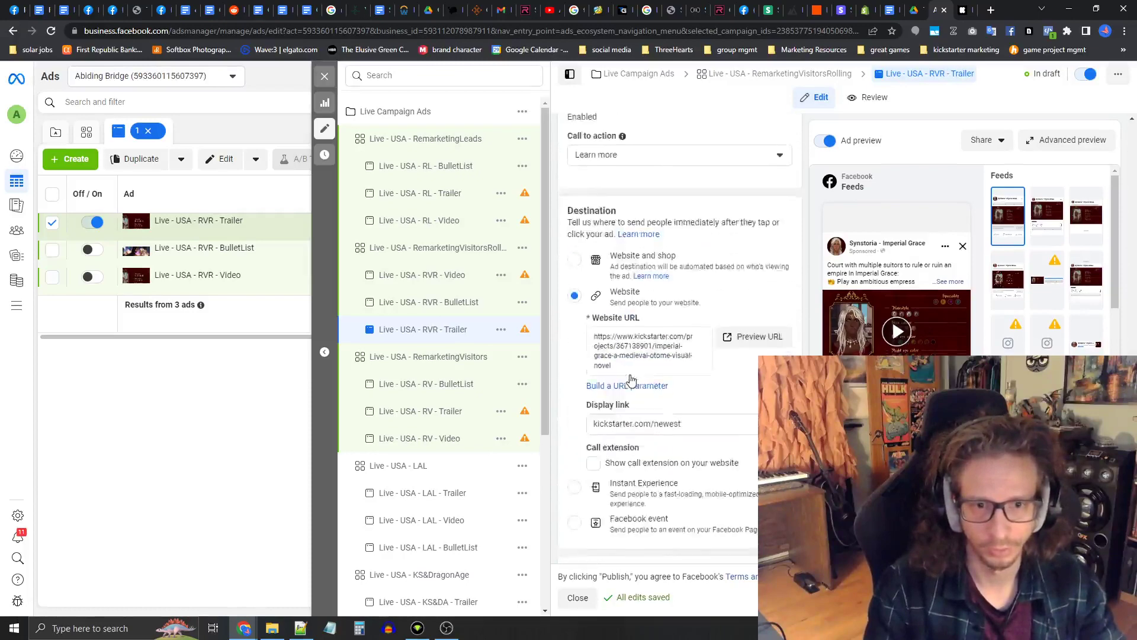
{"action": "left_click_drag", "start_coordinate": [655, 485], "coordinate": [689, 485]}
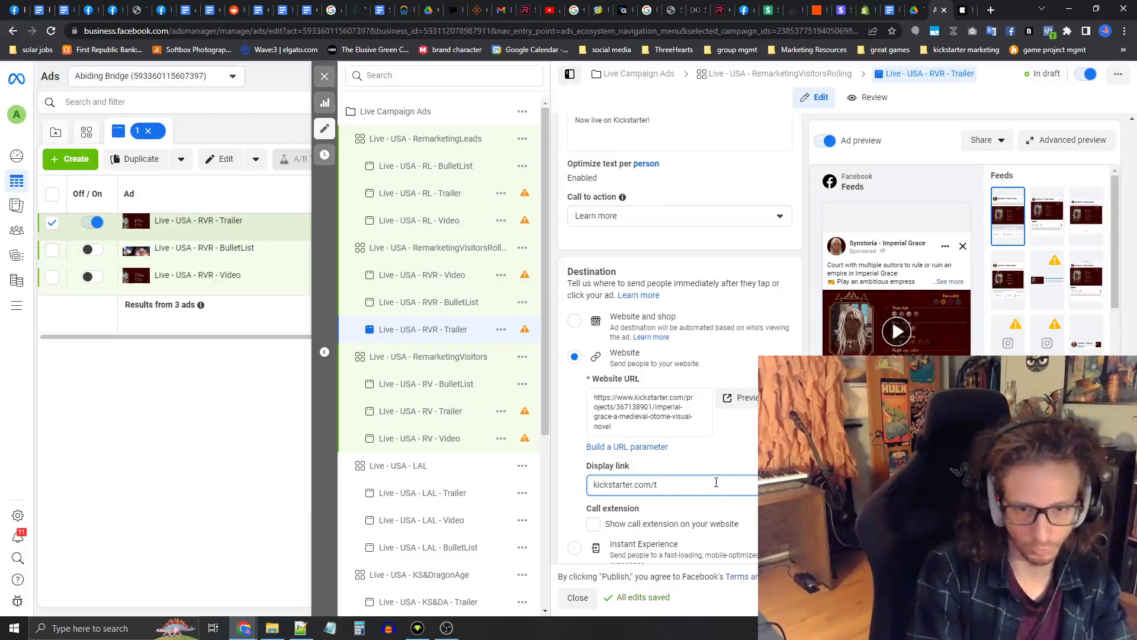
{"action": "type", "text": "rending"}
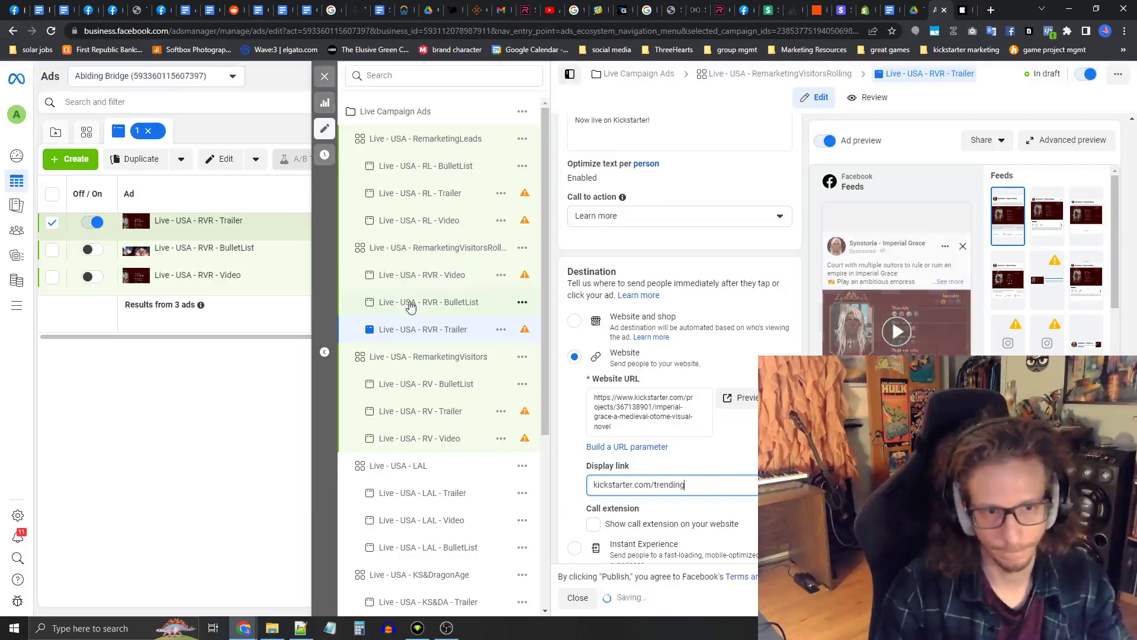
Step: Compare the display links of the ads in the RemarketingVisitorsRolling and RemarketingVisitors ad sets
{"action": "left_click", "coordinate": [410, 303]}
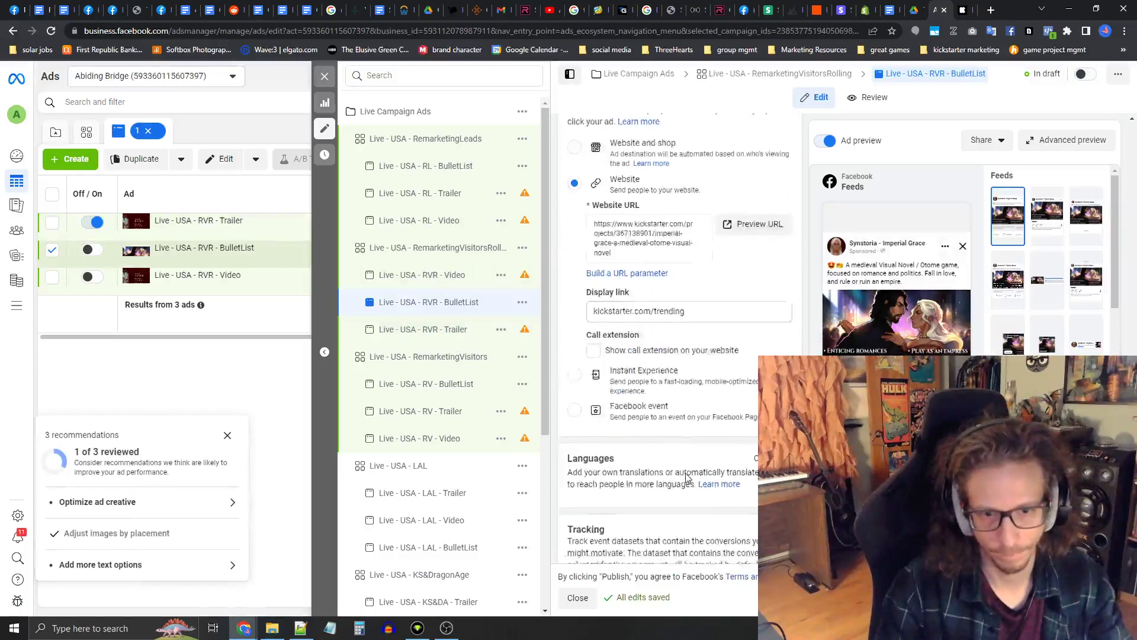
{"action": "scroll", "coordinate": [687, 477], "scroll_direction": "down", "scroll_amount": 1}
{"action": "scroll", "coordinate": [658, 403], "scroll_direction": "up", "scroll_amount": 1}
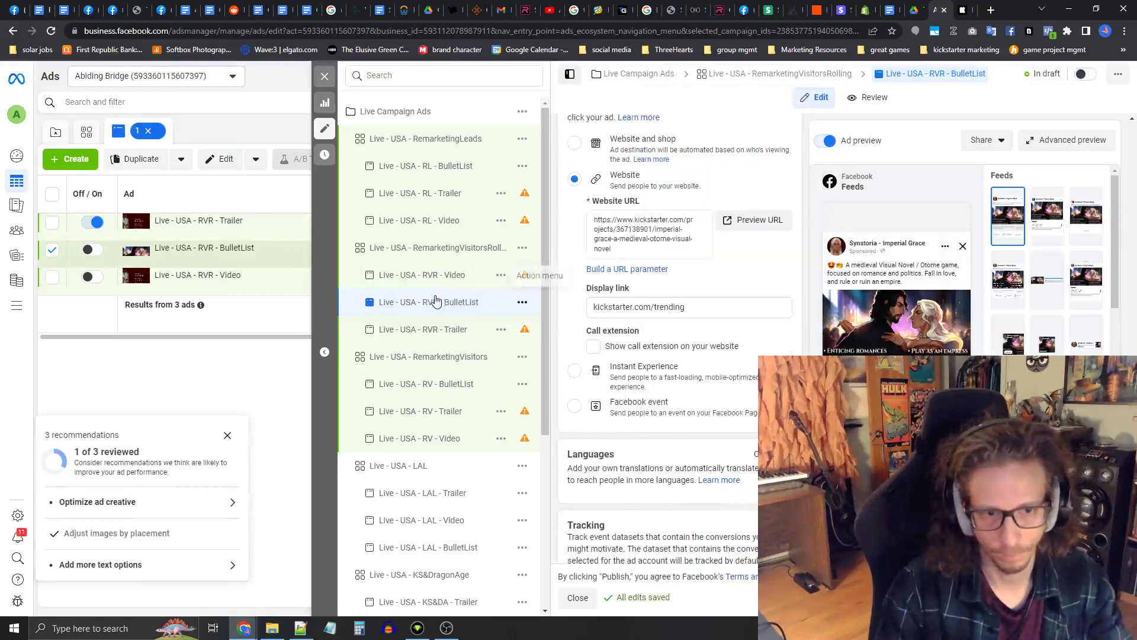
{"action": "left_click", "coordinate": [409, 278]}
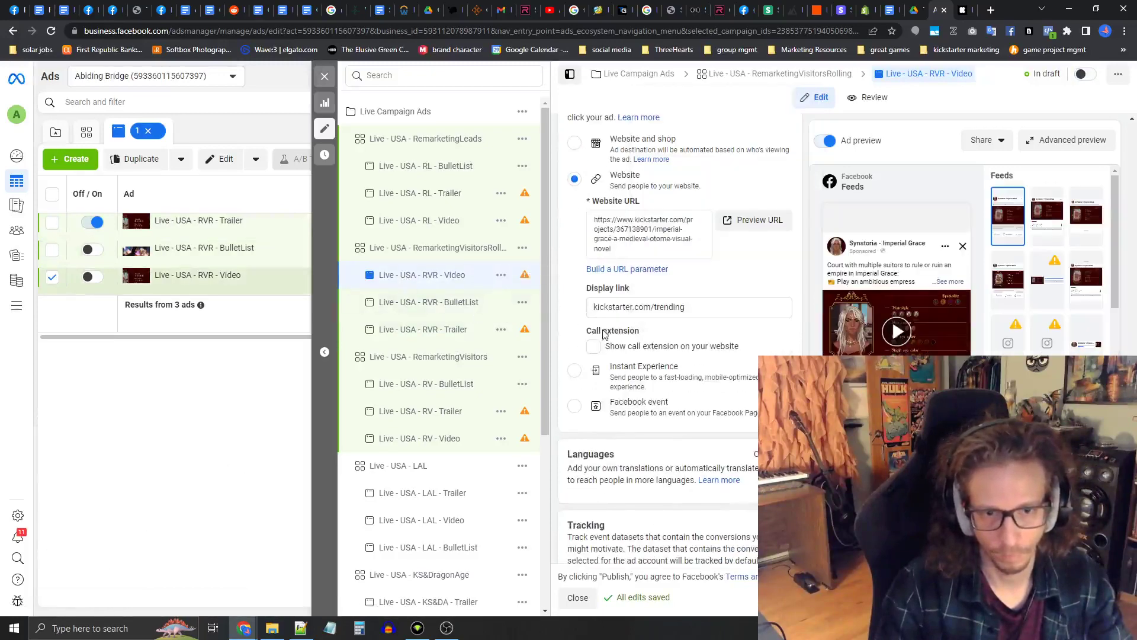
{"action": "left_click", "coordinate": [407, 330]}
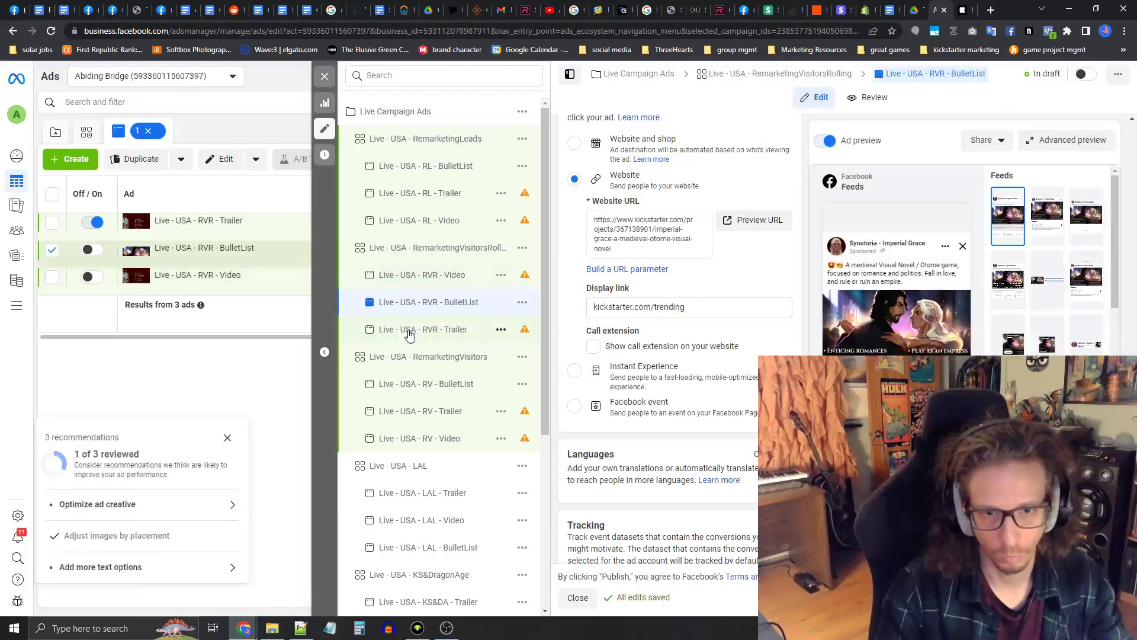
{"action": "left_click", "coordinate": [432, 385]}
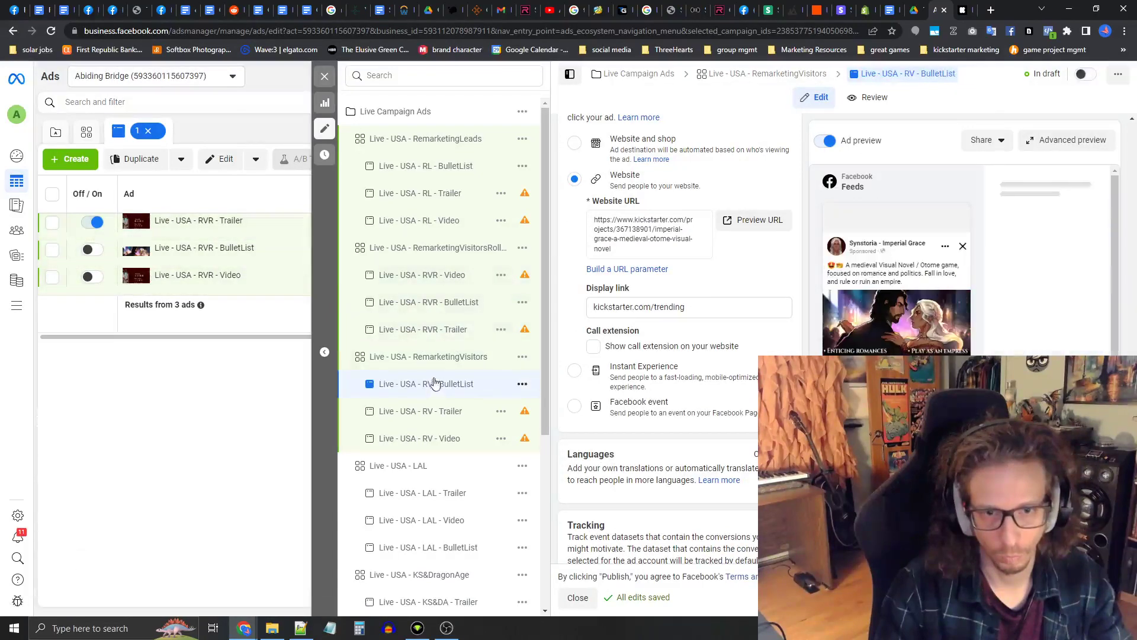
{"action": "left_click", "coordinate": [437, 411]}
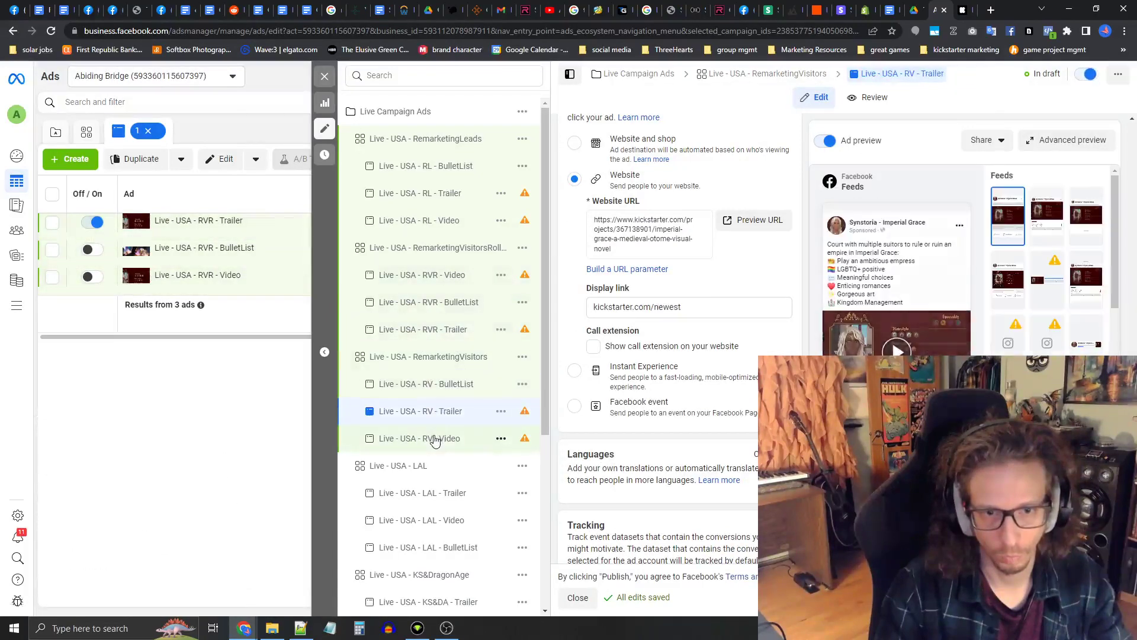
{"action": "left_click", "coordinate": [435, 435]}
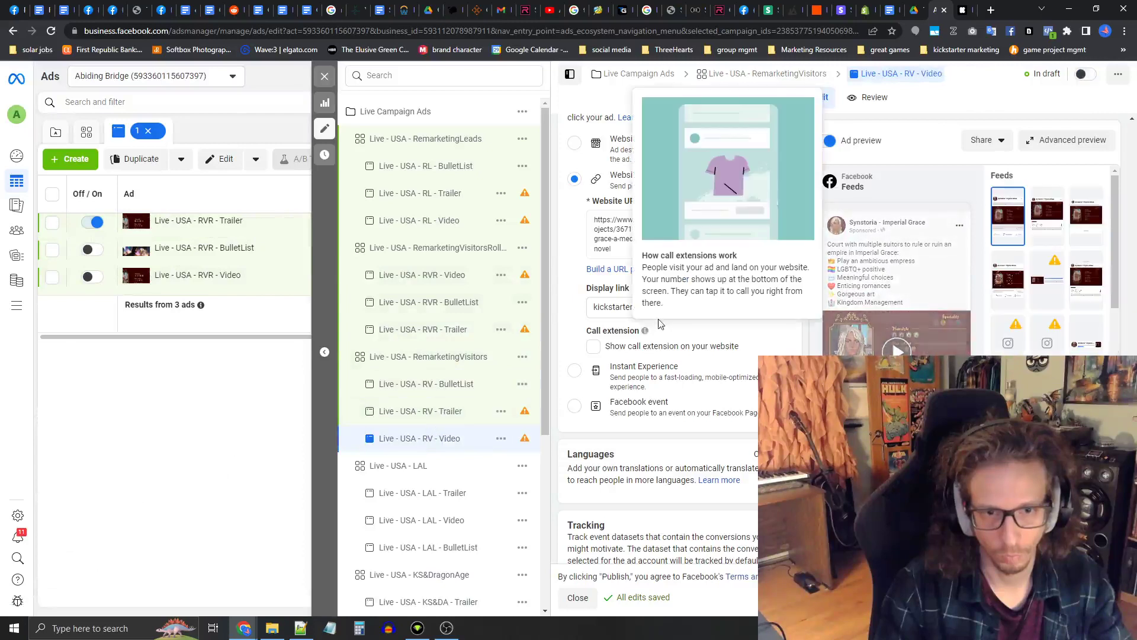
{"action": "left_click", "coordinate": [437, 411]}
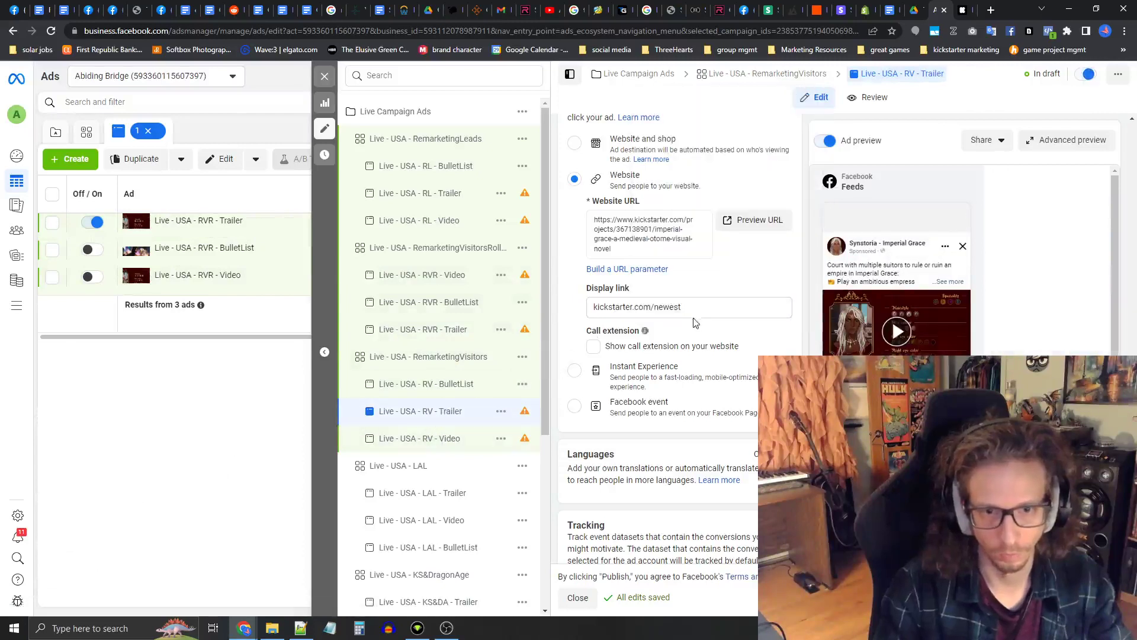
Step: Set the display link of the RV and RL BulletList and Video ads to kickstarter.com/newest in one bulk edit
{"action": "left_click", "coordinate": [407, 439]}
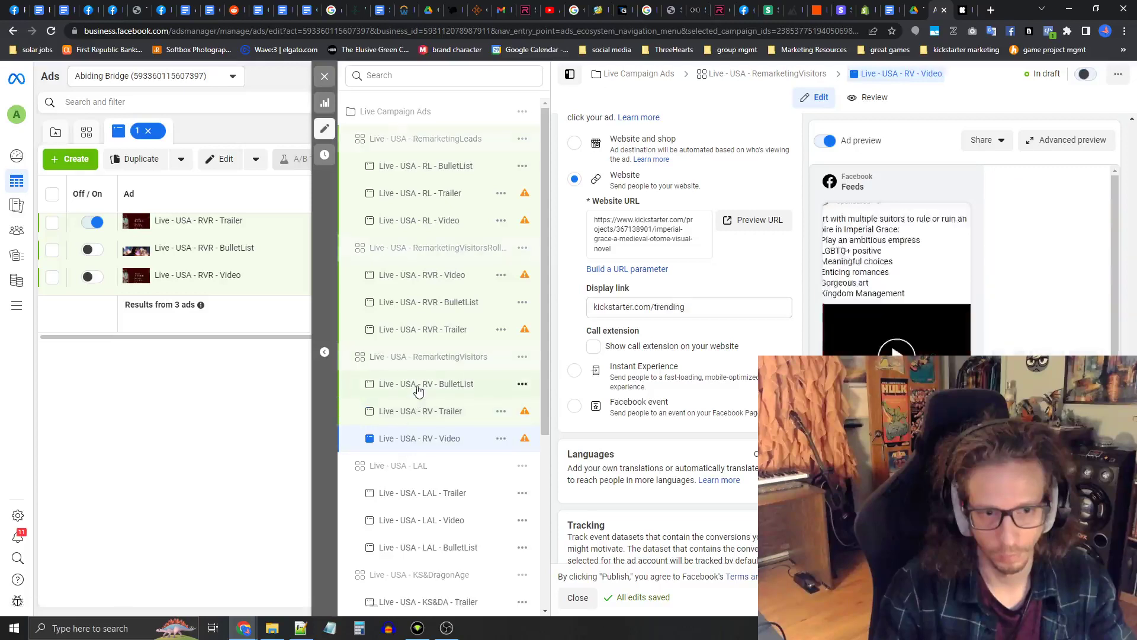
{"action": "left_click", "coordinate": [444, 221], "text": "ctrl"}
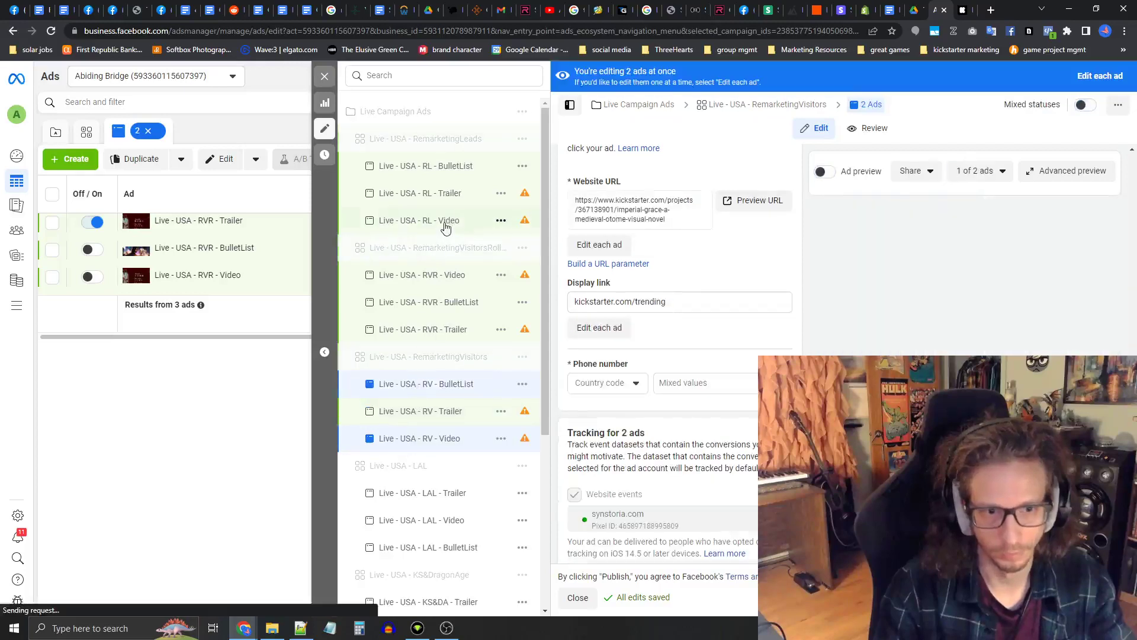
{"action": "left_click", "coordinate": [436, 166], "text": "ctrl"}
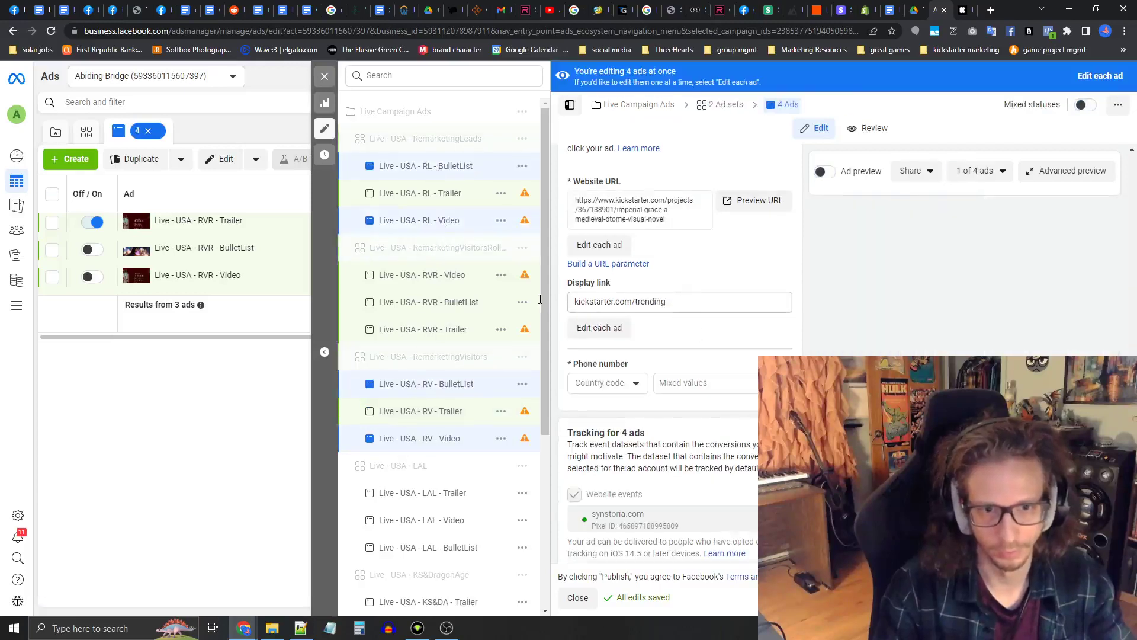
{"action": "triple_click", "coordinate": [637, 303]}
{"action": "type", "text": "kickstarter.com/newest"}
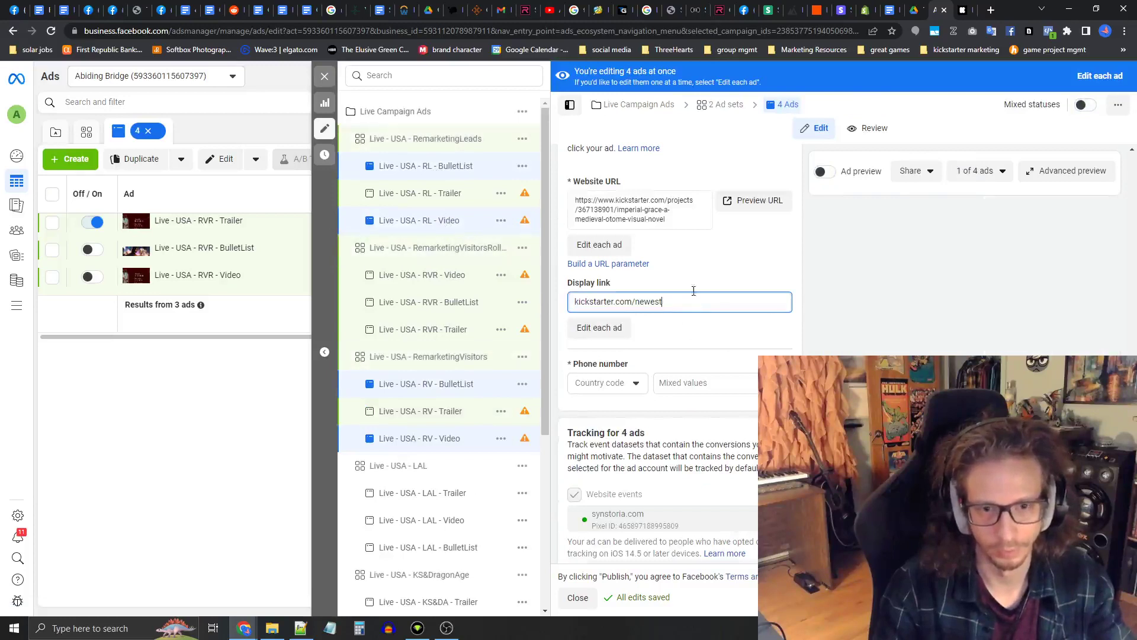
Step: Check the display links of the RVR - BulletList, RVR - Trailer and RV - BulletList ads
{"action": "left_click", "coordinate": [422, 309]}
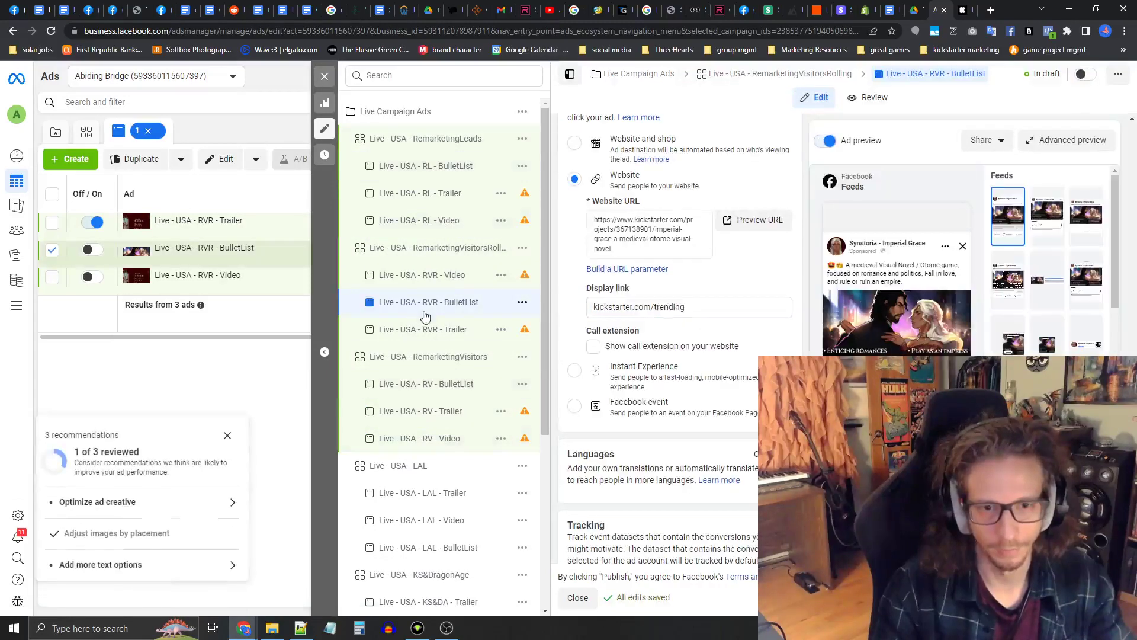
{"action": "left_click", "coordinate": [434, 329]}
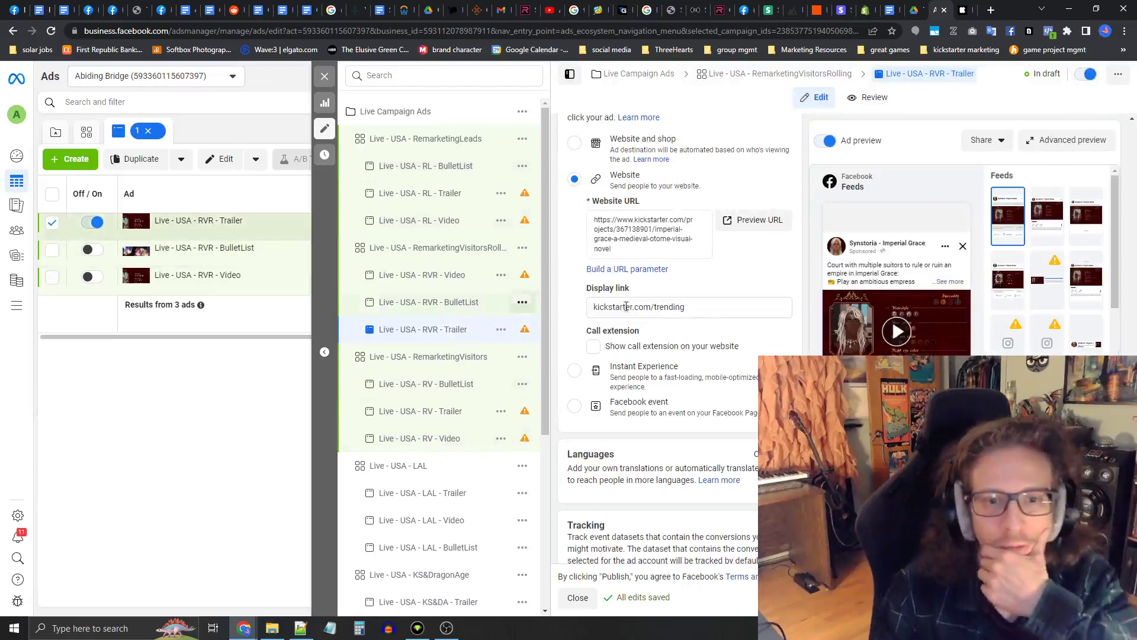
{"action": "left_click", "coordinate": [713, 313]}
{"action": "left_click_drag", "start_coordinate": [713, 313], "coordinate": [654, 307]}
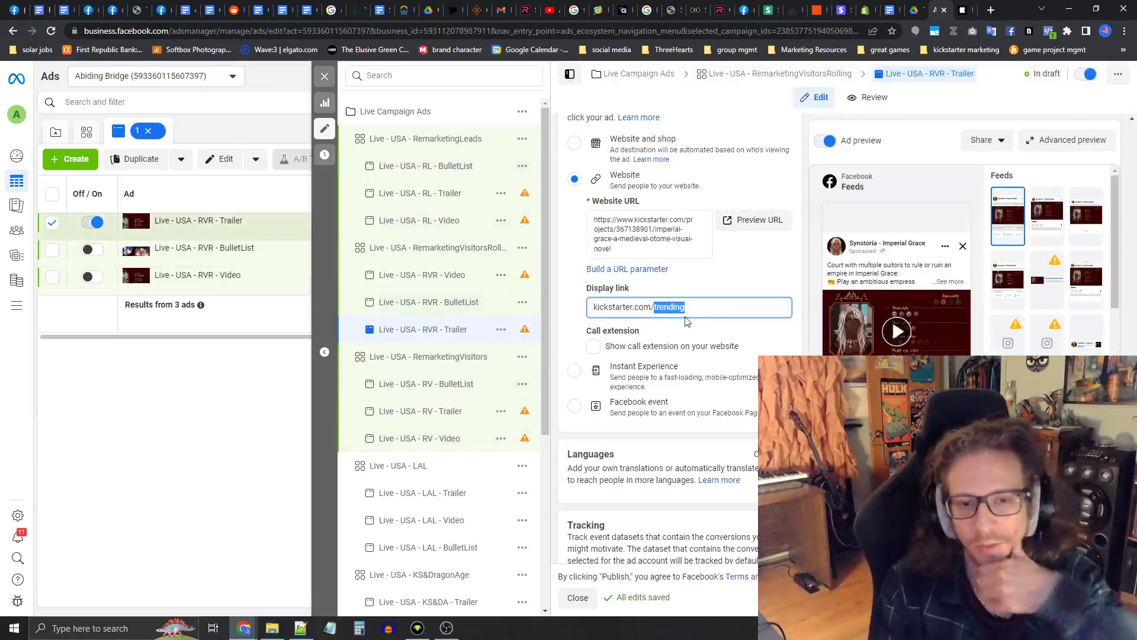
{"action": "left_click", "coordinate": [415, 384]}
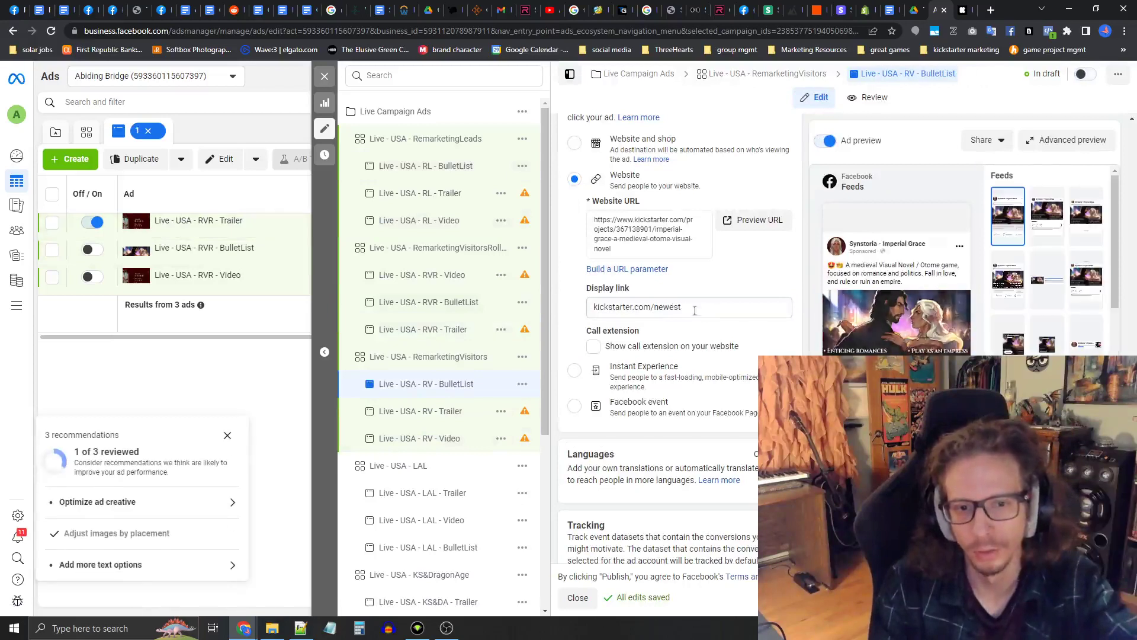
{"action": "left_click_drag", "start_coordinate": [704, 308], "coordinate": [650, 307]}
{"action": "key", "text": "ctrl+shift+Left"}
{"action": "key", "text": "ctrl+shift+Left"}
{"action": "key", "text": "ctrl+shift+Left"}
{"action": "key", "text": "ctrl+shift+Left"}
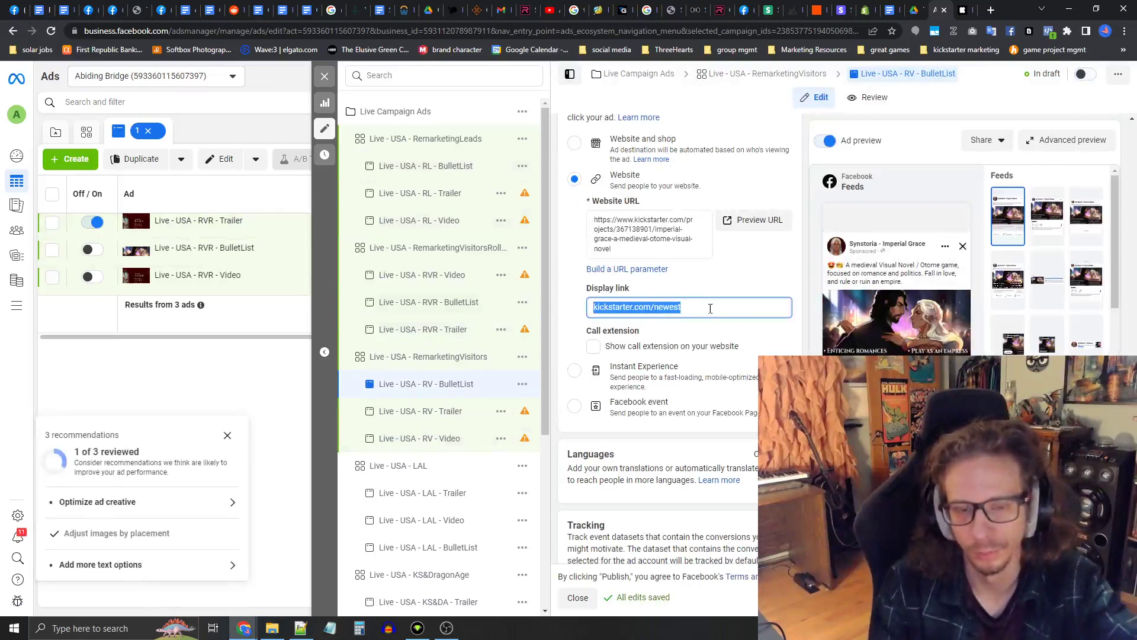
{"action": "left_click", "coordinate": [715, 308]}
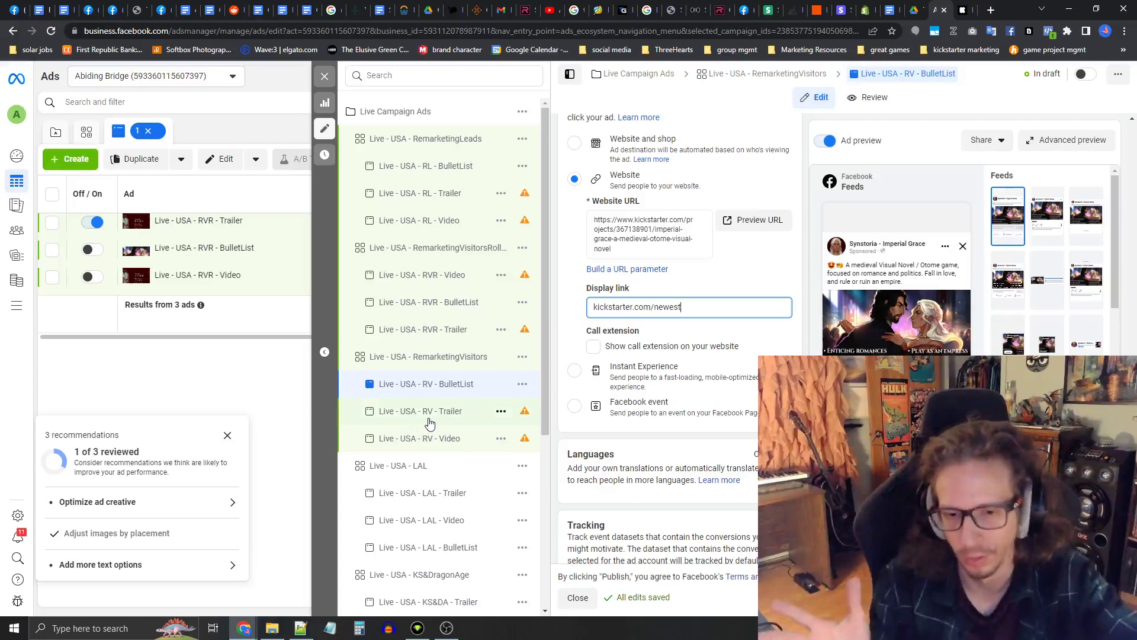
Step: Open the Live - USA - RVR - Trailer ad and select its whole description text for replacement
{"action": "left_click", "coordinate": [447, 328]}
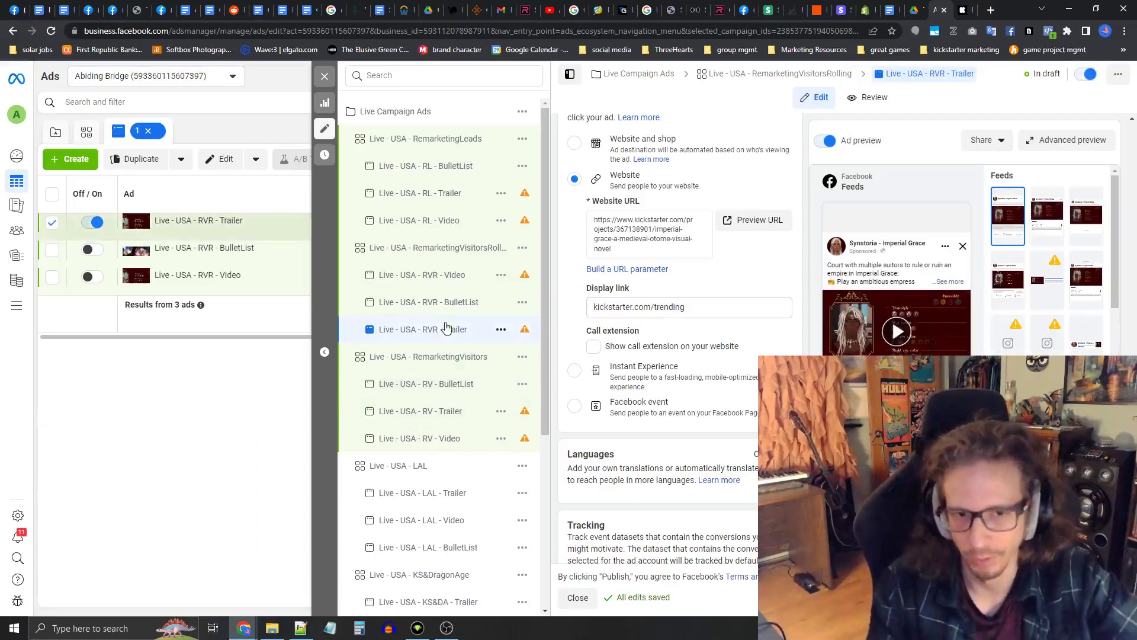
{"action": "scroll", "coordinate": [698, 371], "scroll_direction": "up", "scroll_amount": 3}
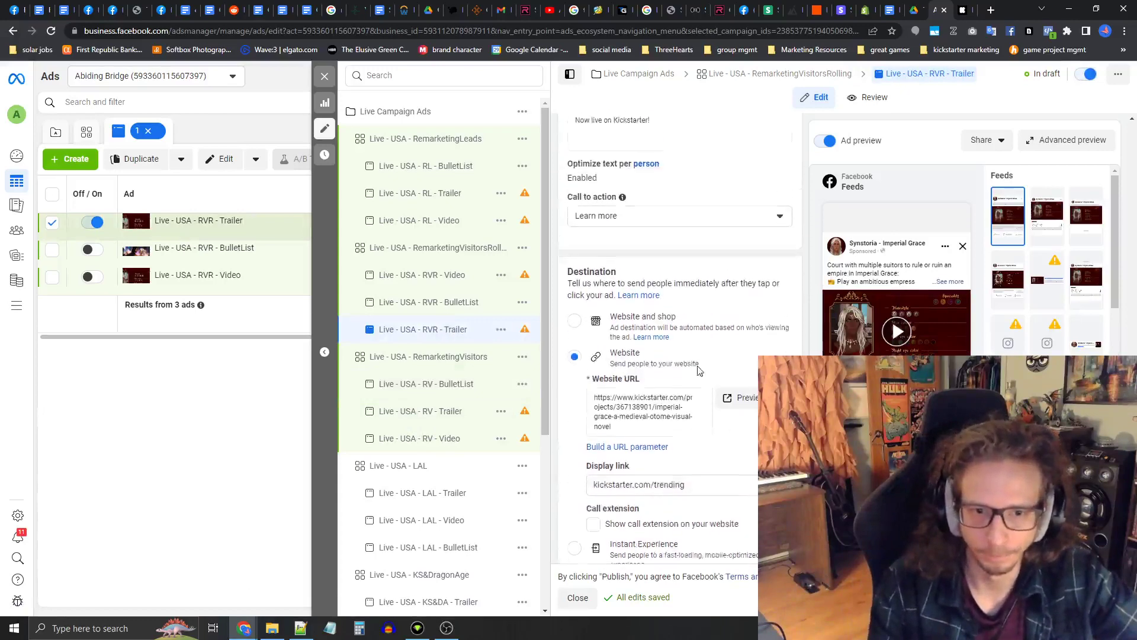
{"action": "scroll", "coordinate": [698, 370], "scroll_direction": "up", "scroll_amount": 5}
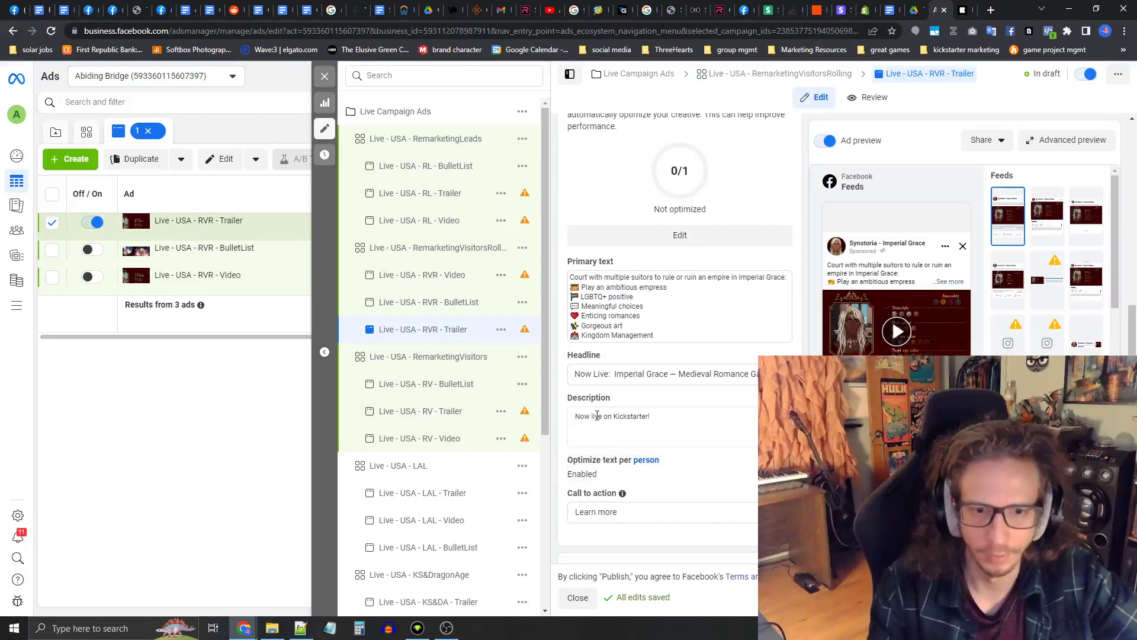
{"action": "left_click_drag", "start_coordinate": [677, 419], "coordinate": [554, 422]}
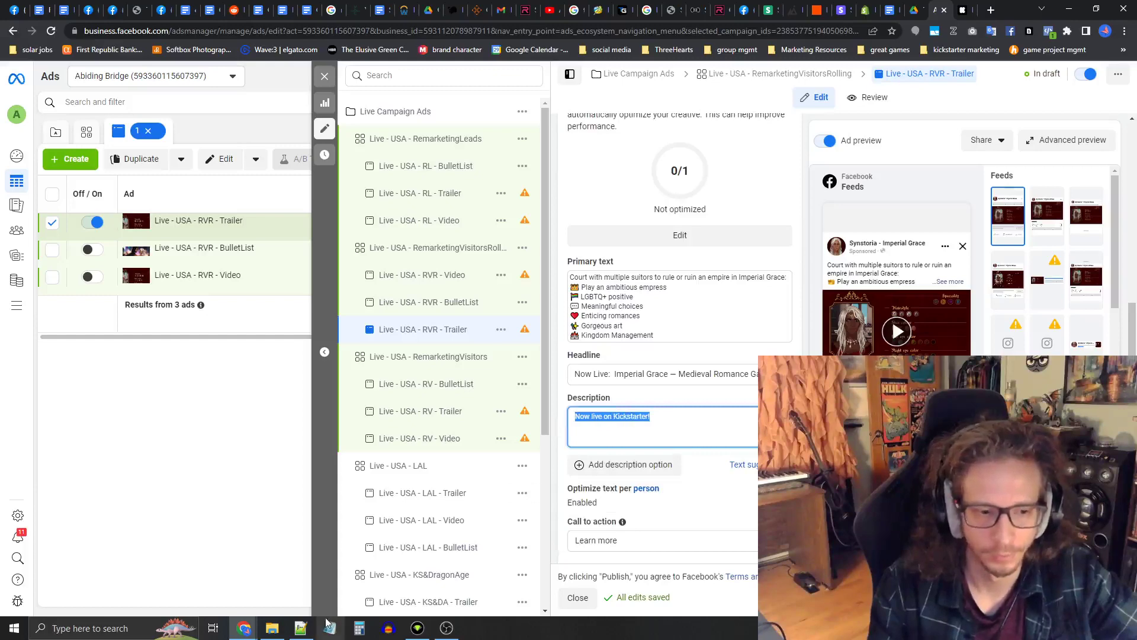
Step: Copy the suggested description "Exclusive Kickstarter rewards – Don't miss out." from the Create New Facebook Ads section of the Campaign Launch Guide
{"action": "left_click", "coordinate": [299, 630]}
{"action": "left_click", "coordinate": [299, 631]}
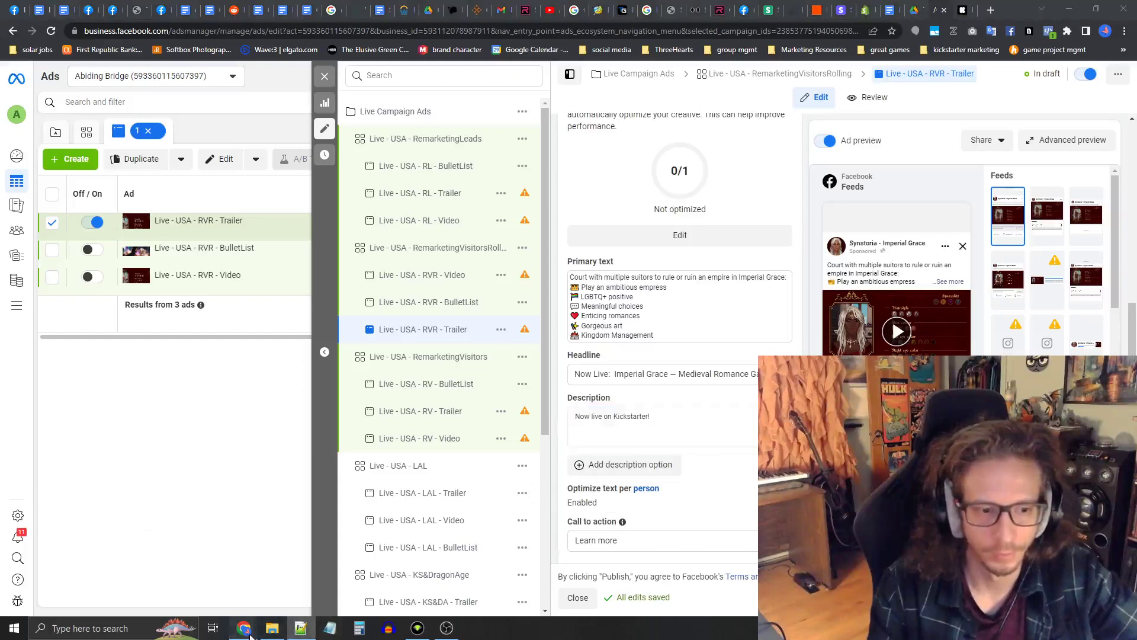
{"action": "scroll", "coordinate": [420, 368], "scroll_direction": "up", "scroll_amount": 3}
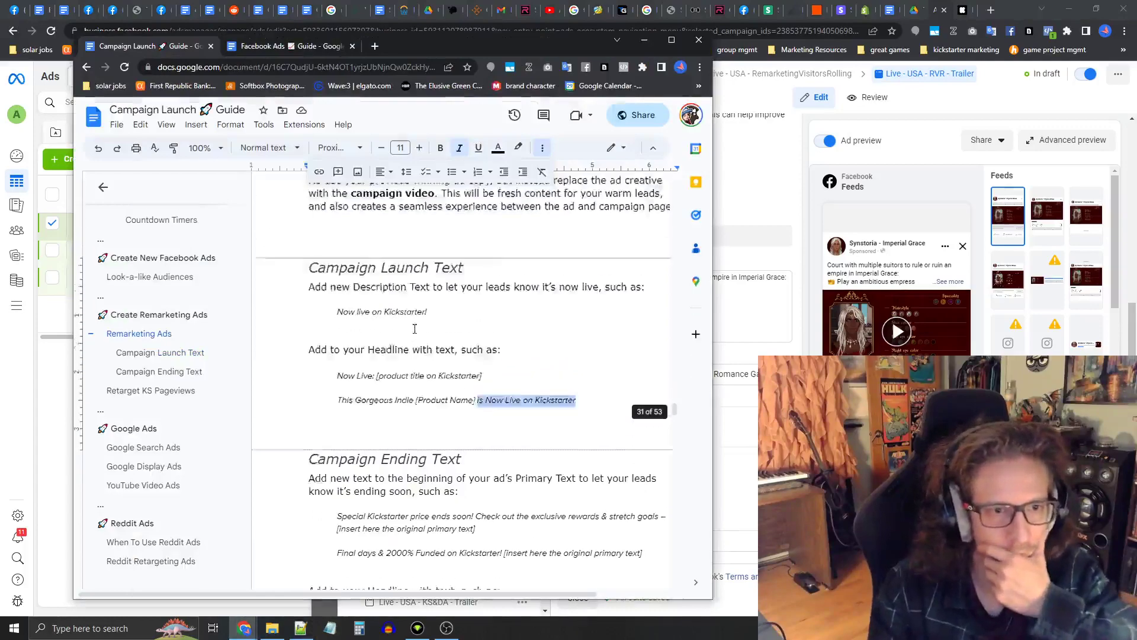
{"action": "scroll", "coordinate": [429, 418], "scroll_direction": "down", "scroll_amount": 3}
{"action": "scroll", "coordinate": [428, 418], "scroll_direction": "up", "scroll_amount": 15}
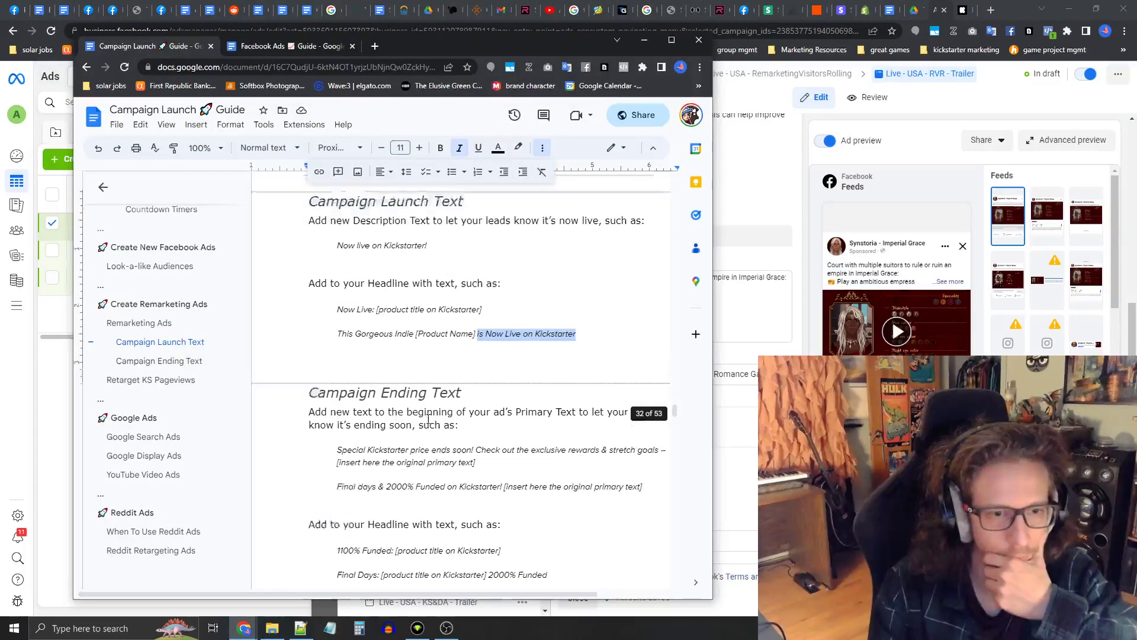
{"action": "scroll", "coordinate": [501, 414], "scroll_direction": "up", "scroll_amount": 8}
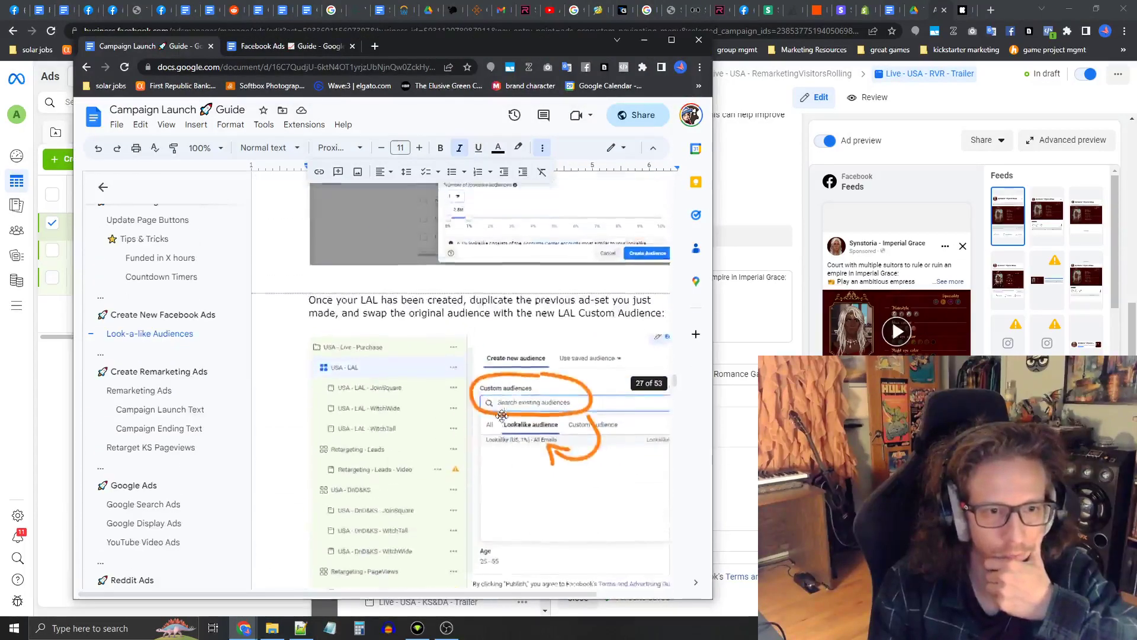
{"action": "scroll", "coordinate": [494, 421], "scroll_direction": "up", "scroll_amount": 10}
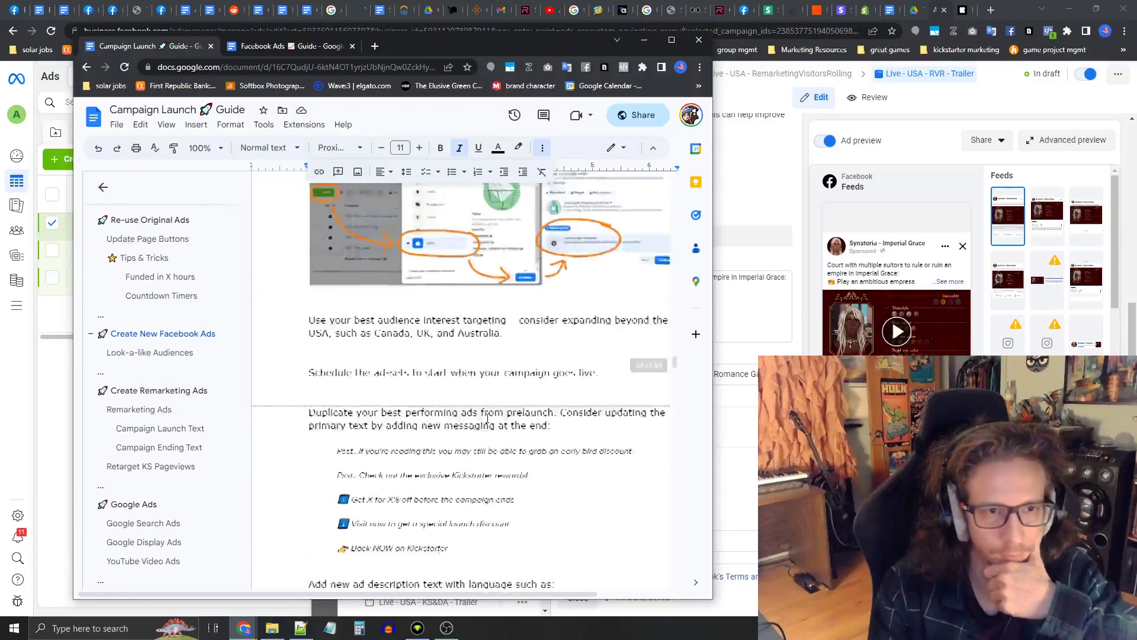
{"action": "scroll", "coordinate": [487, 419], "scroll_direction": "down", "scroll_amount": 10}
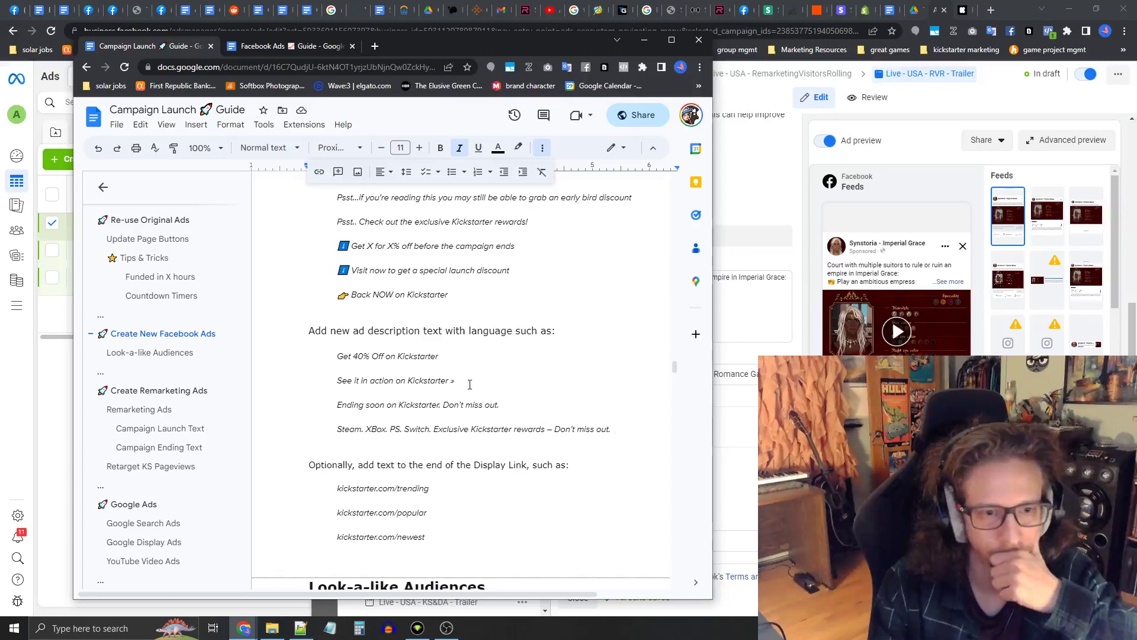
{"action": "left_click_drag", "start_coordinate": [618, 432], "coordinate": [433, 429]}
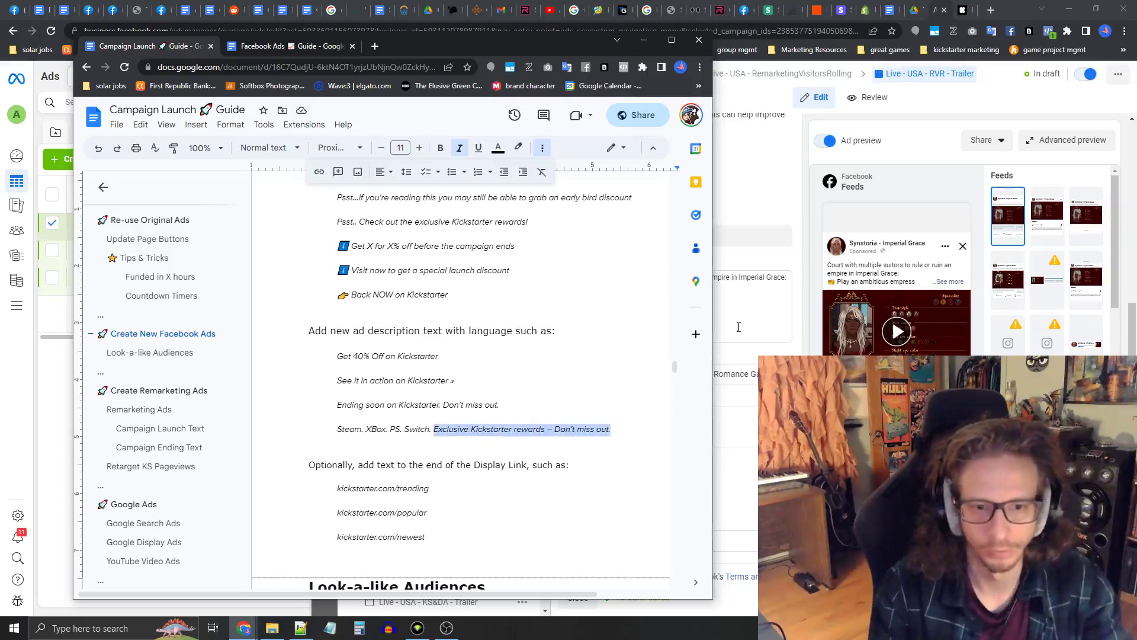
Step: Replace the description of the Live - USA - RVR - Trailer ad with "Exclusive Kickstarter rewards – Don't miss out."
{"action": "left_click", "coordinate": [754, 264]}
{"action": "triple_click", "coordinate": [686, 422]}
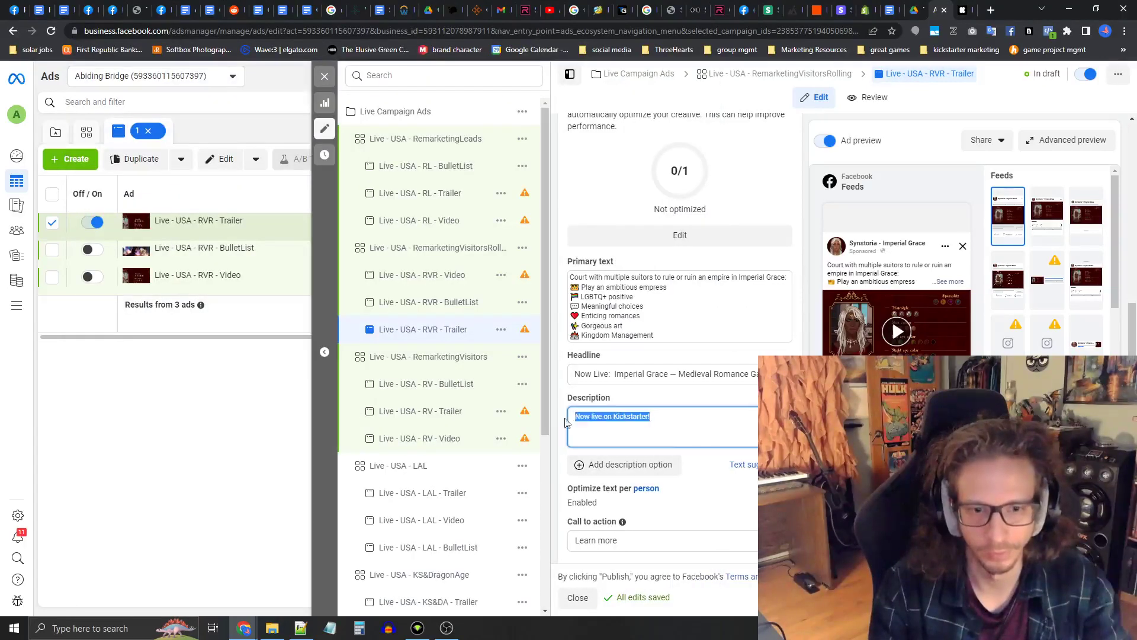
{"action": "type", "text": "Exclusive Kickstarter rewards – Don’t miss out."}
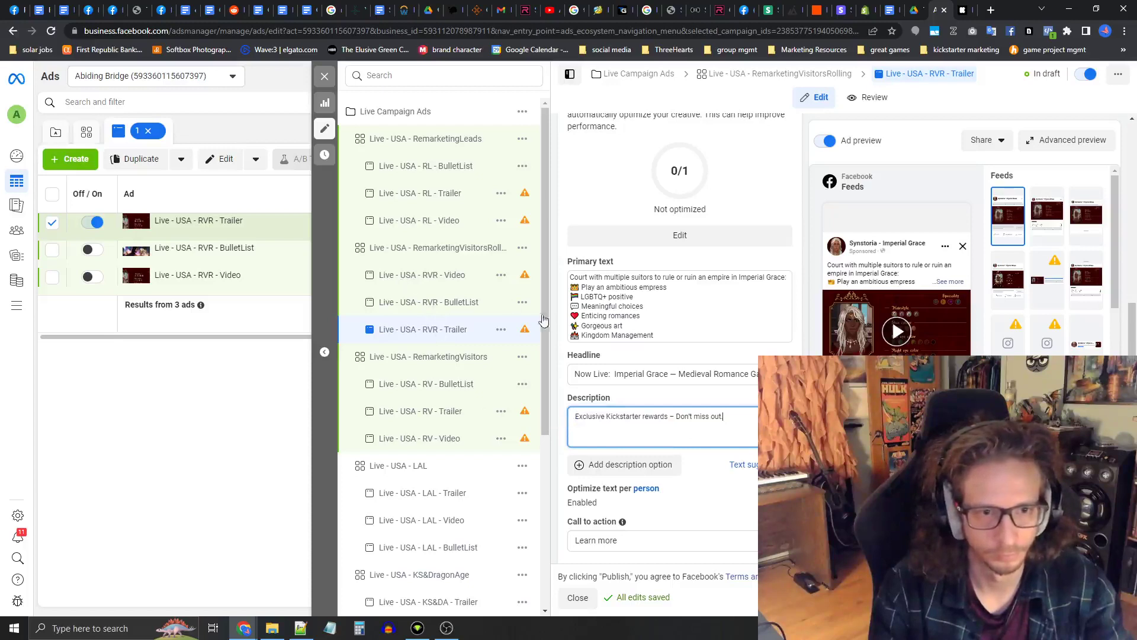
Step: Set the description of the RVR - BulletList and RVR - Video ads to "Exclusive Kickstarter rewards – Don't miss out." in one bulk edit
{"action": "left_click", "coordinate": [410, 303]}
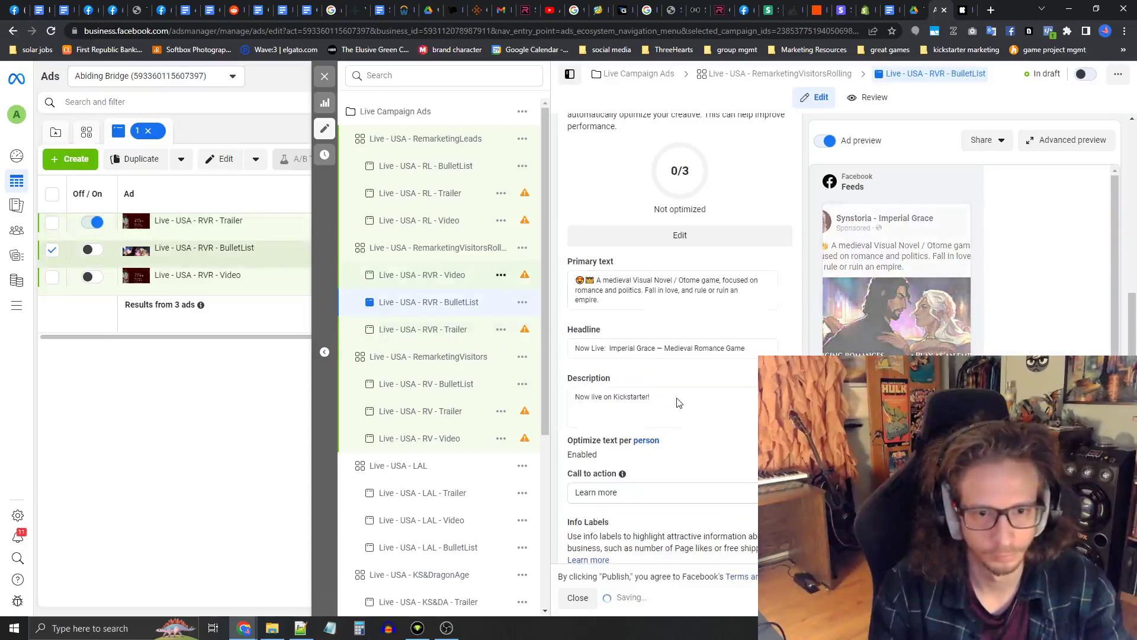
{"action": "left_click", "coordinate": [652, 402]}
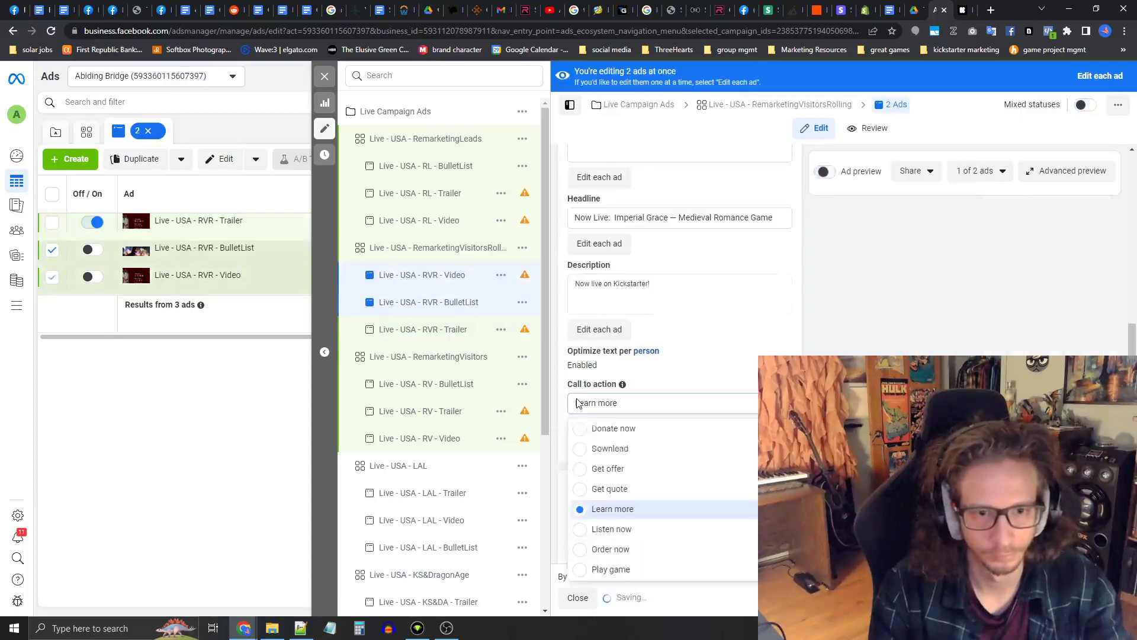
{"action": "left_click", "coordinate": [652, 402]}
{"action": "left_click", "coordinate": [664, 282]}
{"action": "left_click_drag", "start_coordinate": [664, 282], "coordinate": [549, 279]}
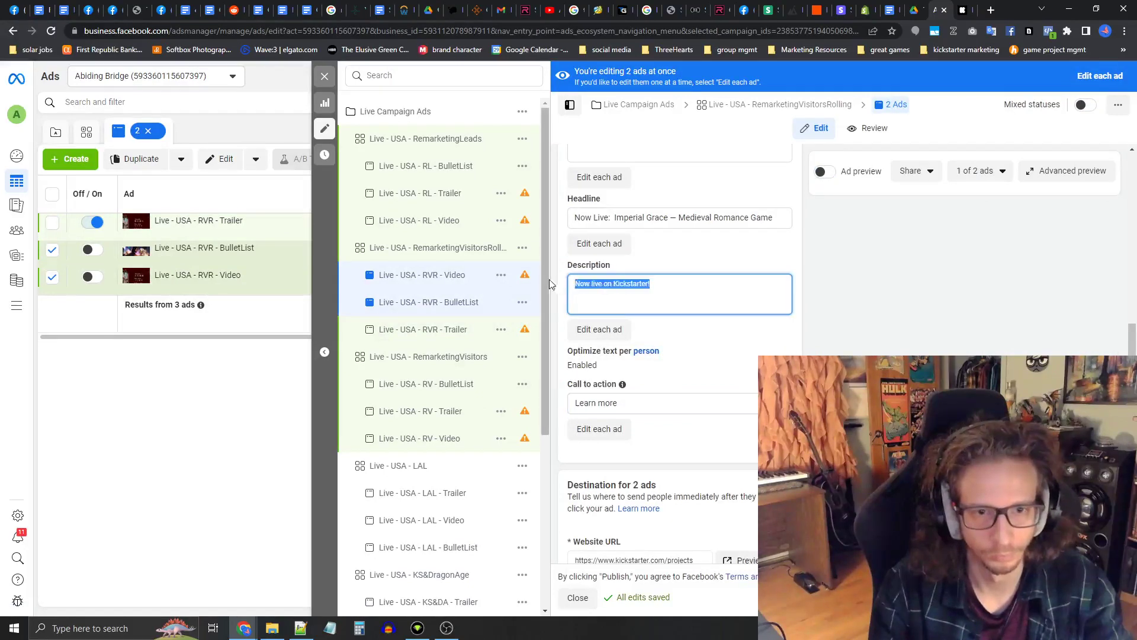
{"action": "type", "text": "Exclusive Kickstarter rewards – Don't miss out!"}
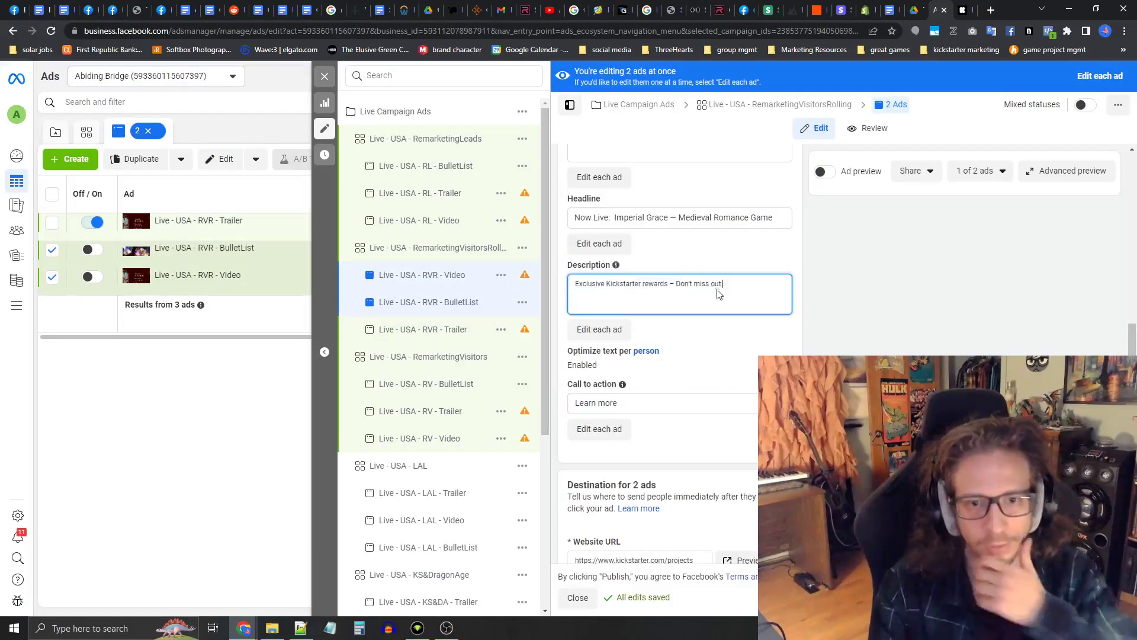
{"action": "left_click", "coordinate": [679, 267]}
{"action": "scroll", "coordinate": [679, 268], "scroll_direction": "up", "scroll_amount": 2}
{"action": "scroll", "coordinate": [698, 300], "scroll_direction": "up", "scroll_amount": 1}
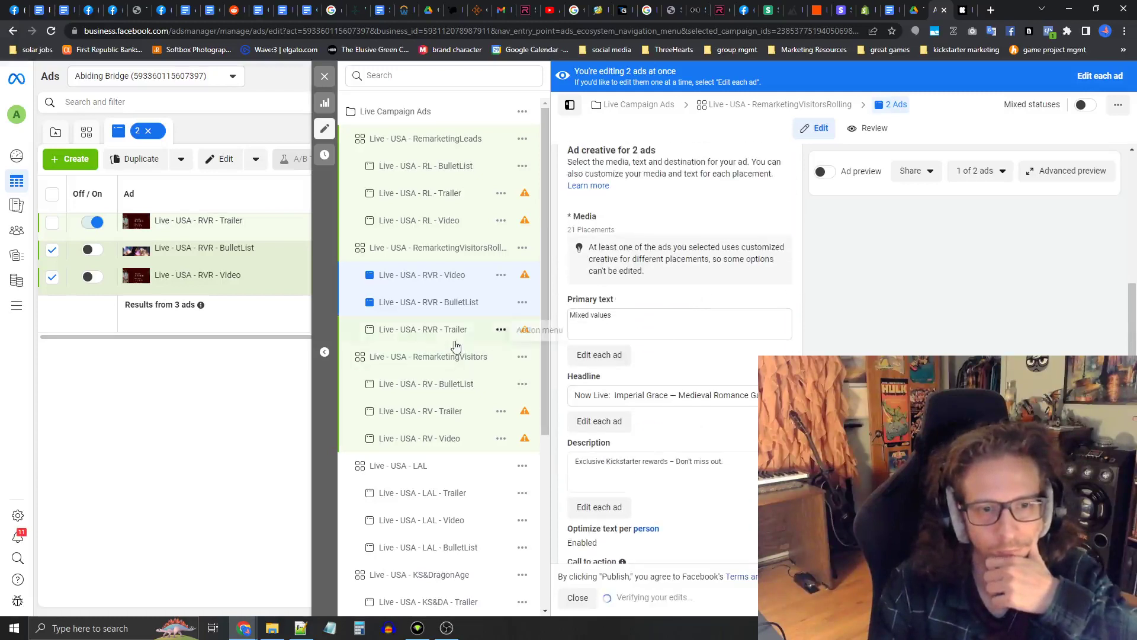
{"action": "left_click", "coordinate": [613, 395]}
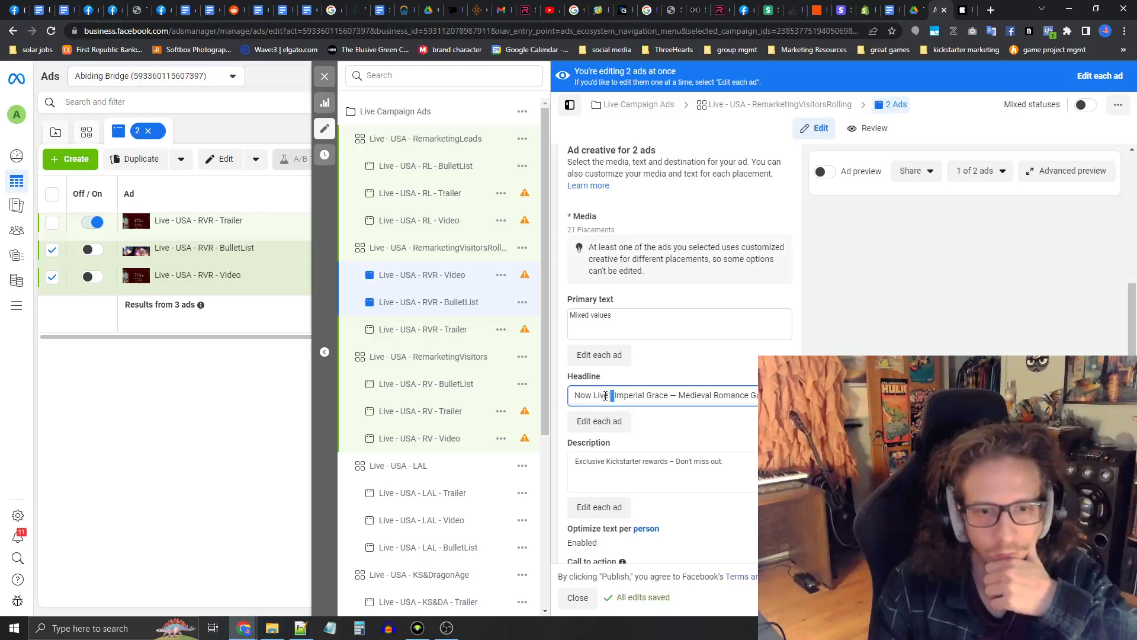
{"action": "left_click_drag", "start_coordinate": [605, 396], "coordinate": [570, 397]}
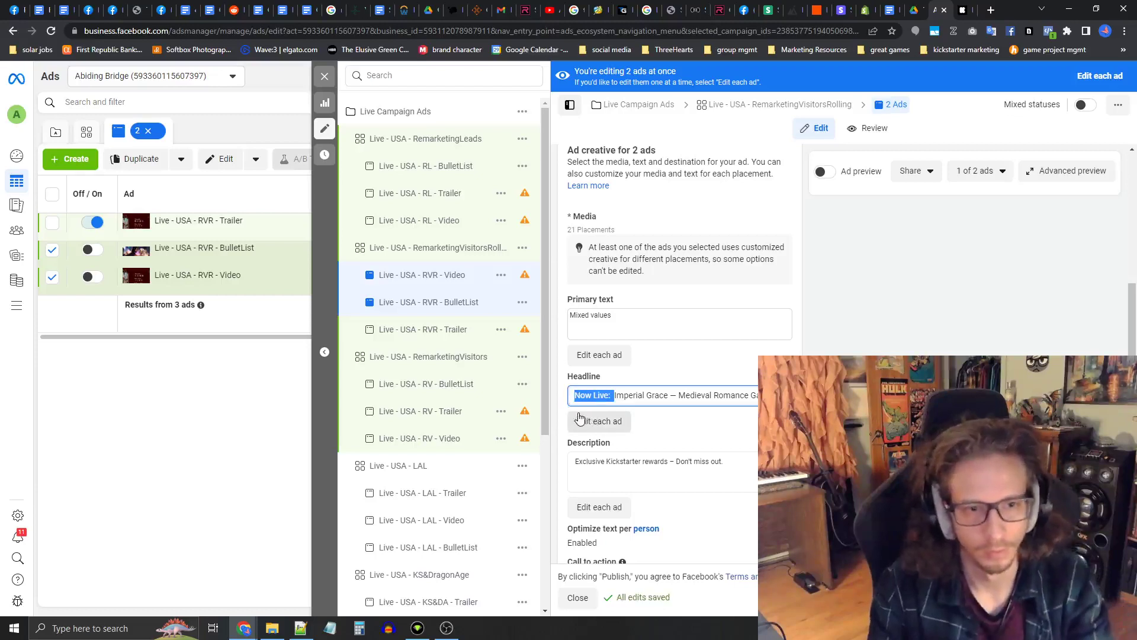
Step: Bulk edit all three RVR ads and remove "Now Live:" so the headline reads "Imperial Grace — Medieval Romance Game"
{"action": "left_click", "coordinate": [437, 329]}
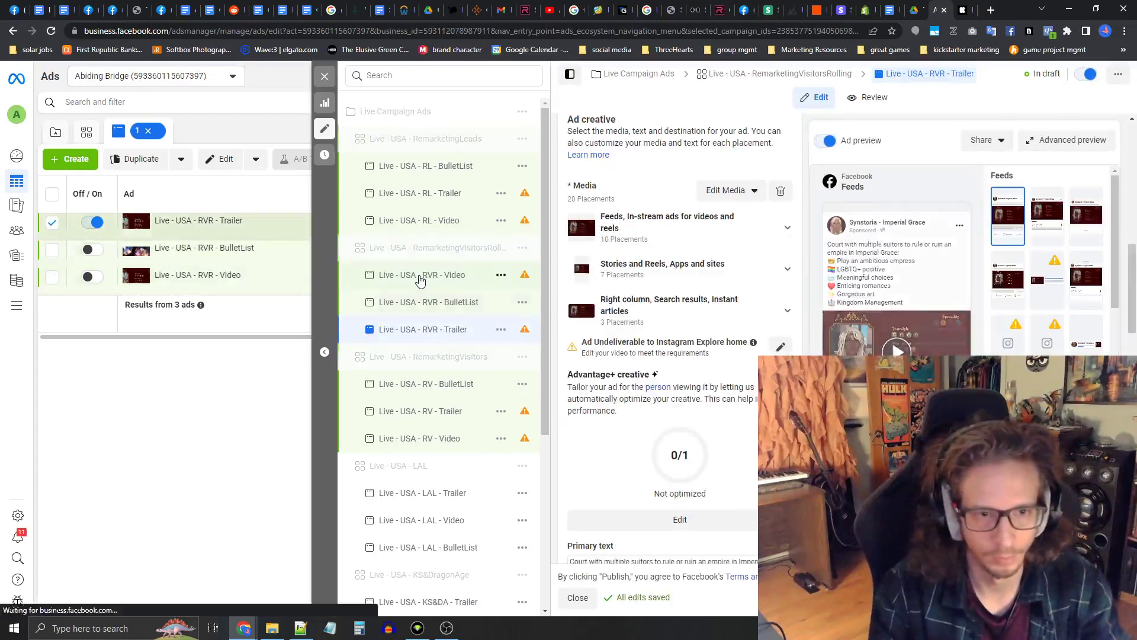
{"action": "left_click", "coordinate": [420, 277], "text": "shift"}
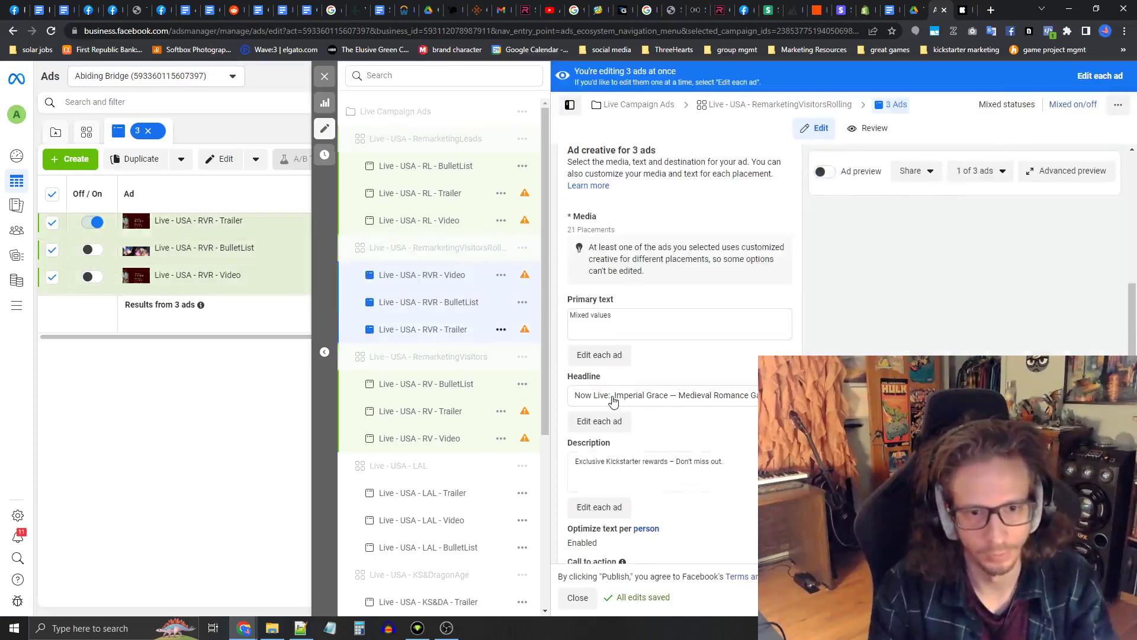
{"action": "left_click", "coordinate": [616, 400]}
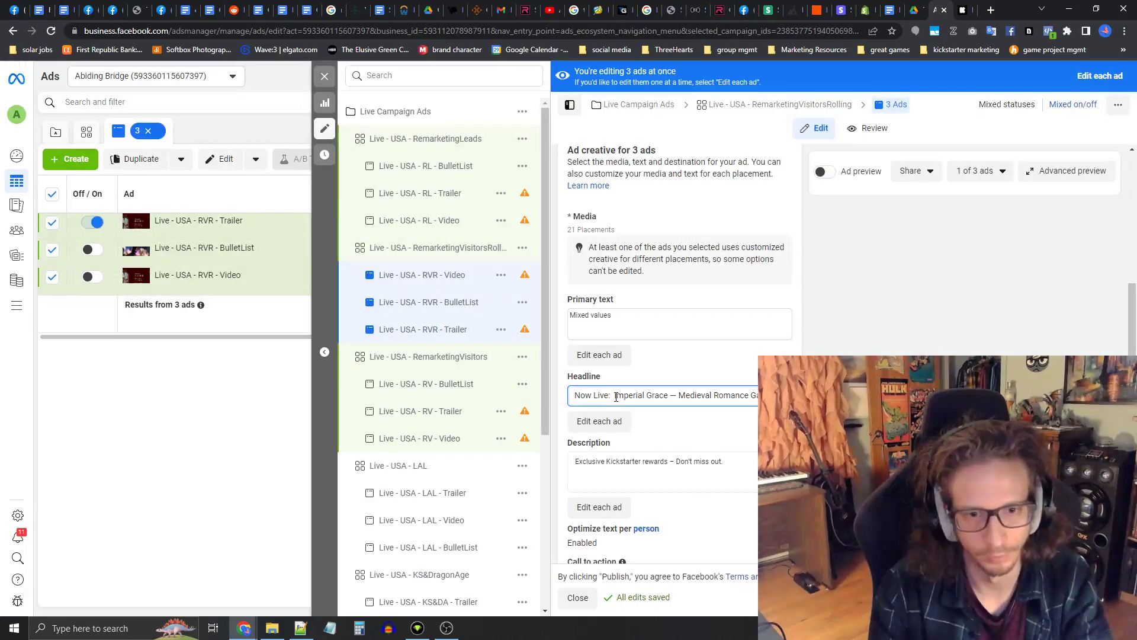
{"action": "left_click_drag", "start_coordinate": [613, 397], "coordinate": [572, 396]}
{"action": "key", "text": "BackSpace"}
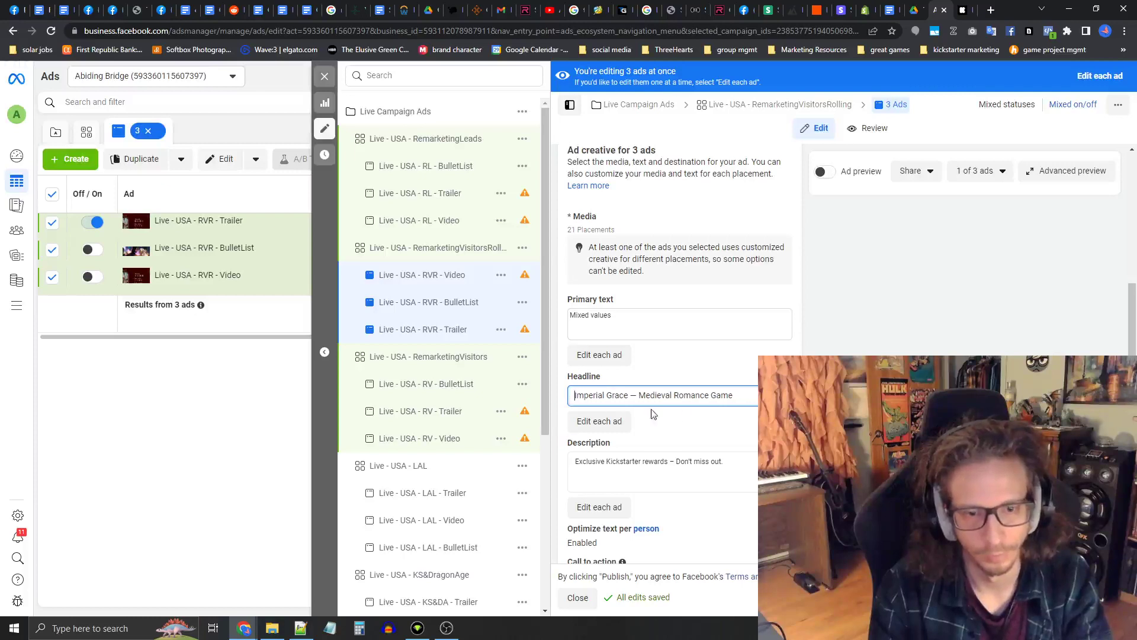
Step: Consult the suggested ad texts in the Campaign Launch Guide for the end of the RVR ads' headline, and return to Ads Manager
{"action": "left_click", "coordinate": [741, 396]}
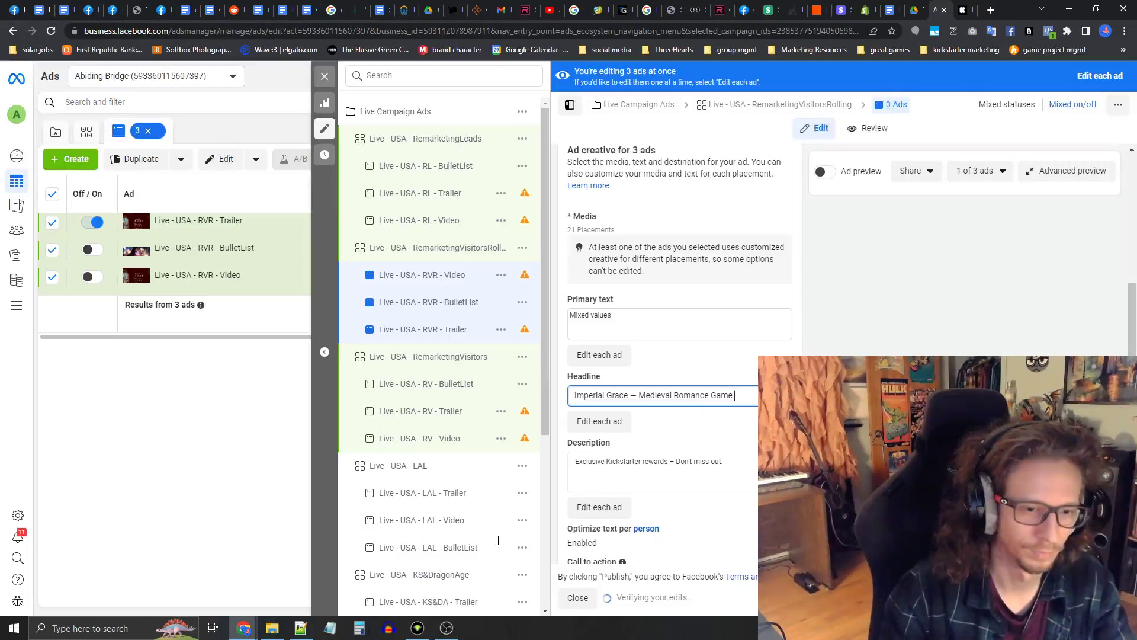
{"action": "mouse_move", "coordinate": [243, 628]}
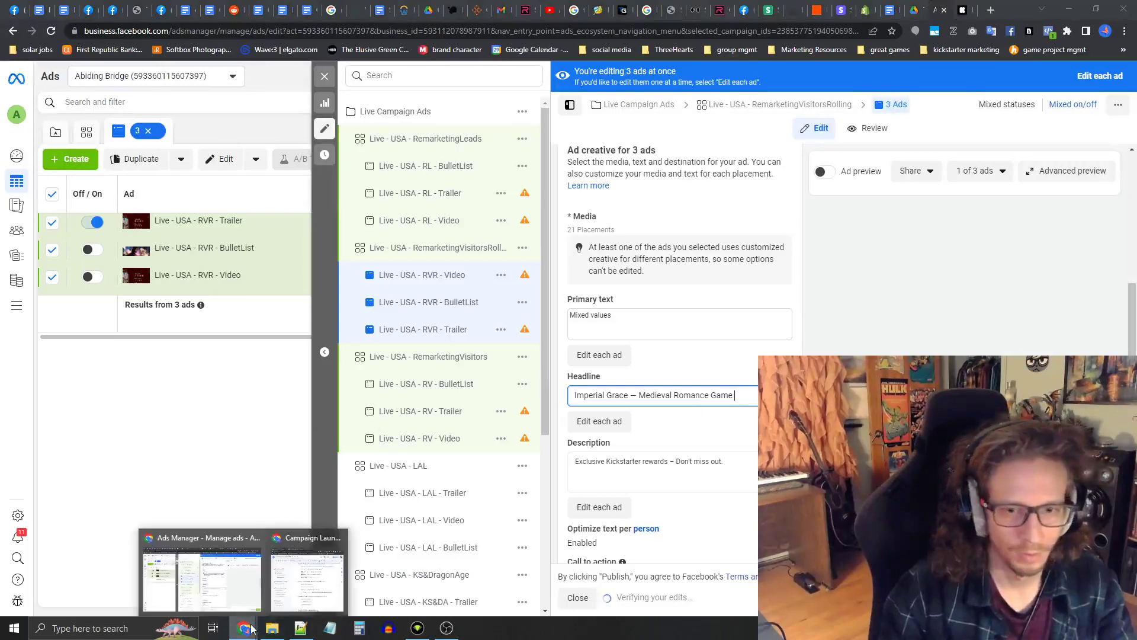
{"action": "left_click", "coordinate": [311, 589]}
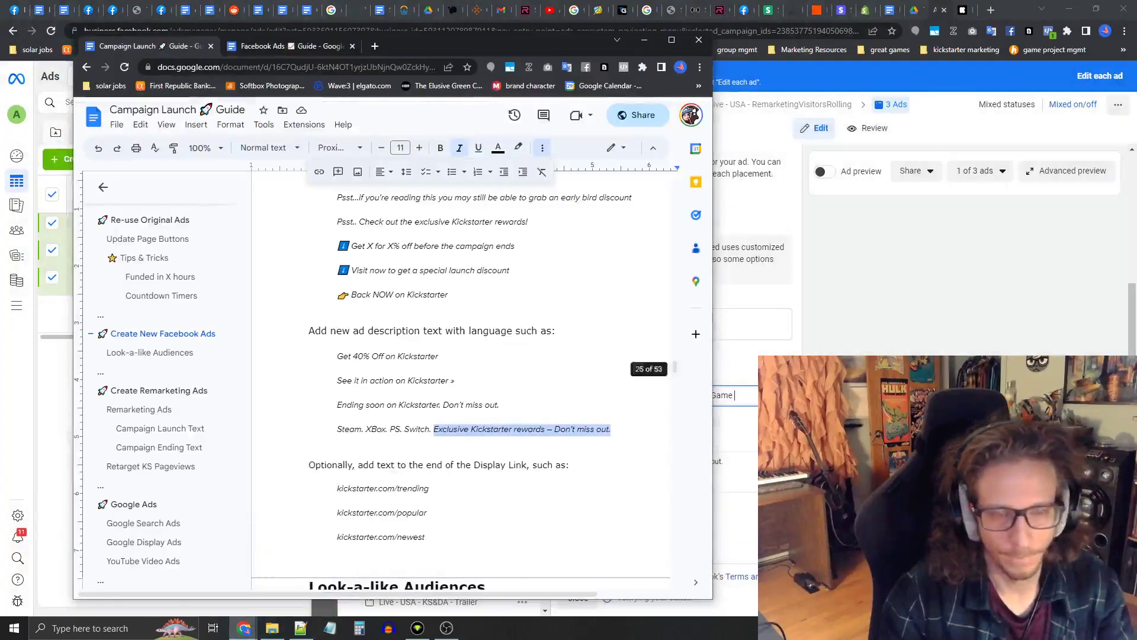
{"action": "left_click", "coordinate": [870, 341]}
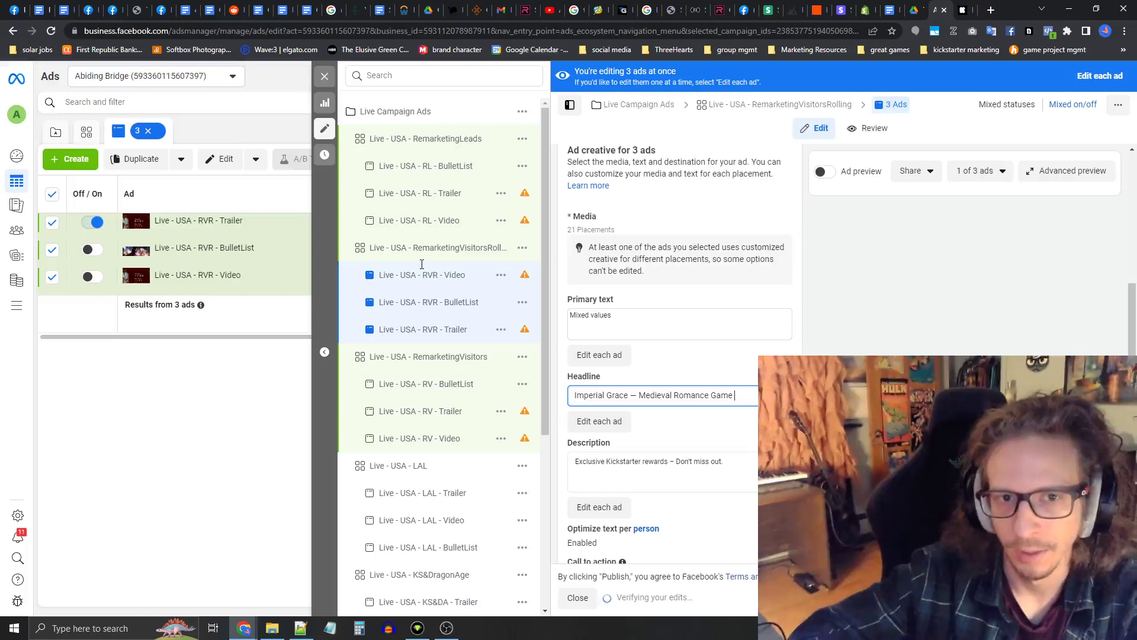
Step: Reload the Ads Manager page and check the headline and description of the three RVR ads
{"action": "left_click", "coordinate": [52, 30]}
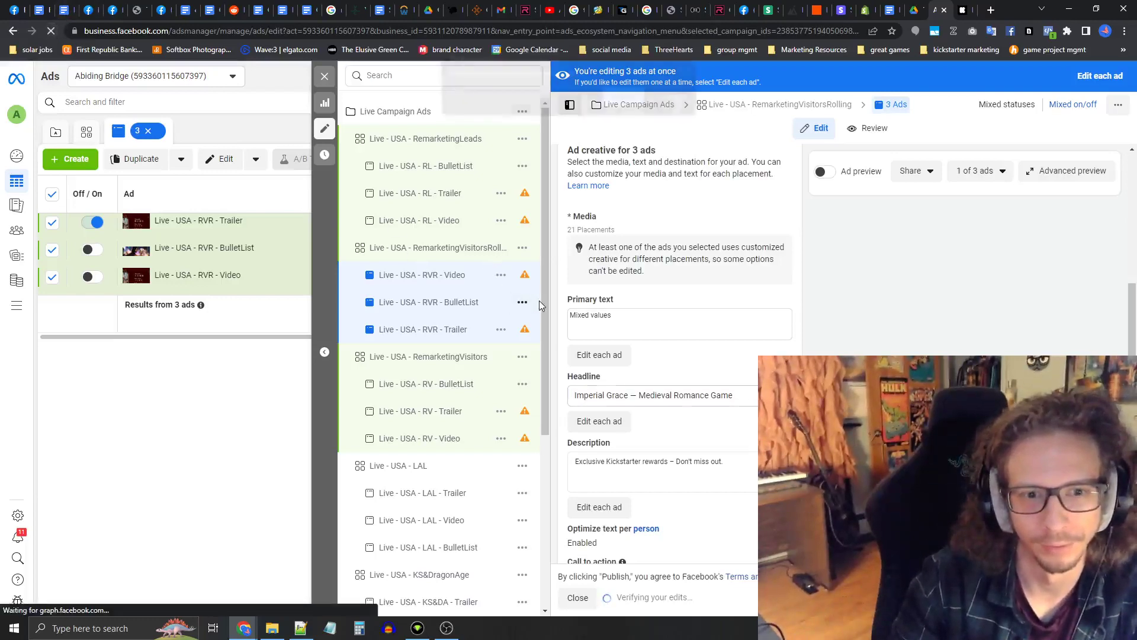
{"action": "left_click", "coordinate": [628, 98]}
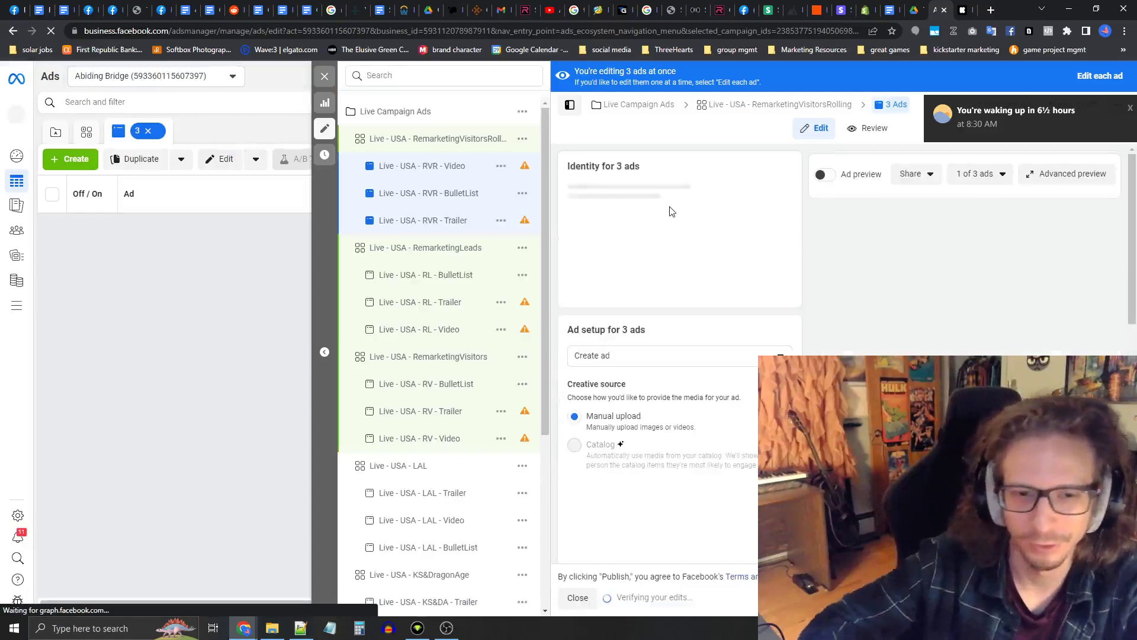
{"action": "scroll", "coordinate": [717, 298], "scroll_direction": "down", "scroll_amount": 12}
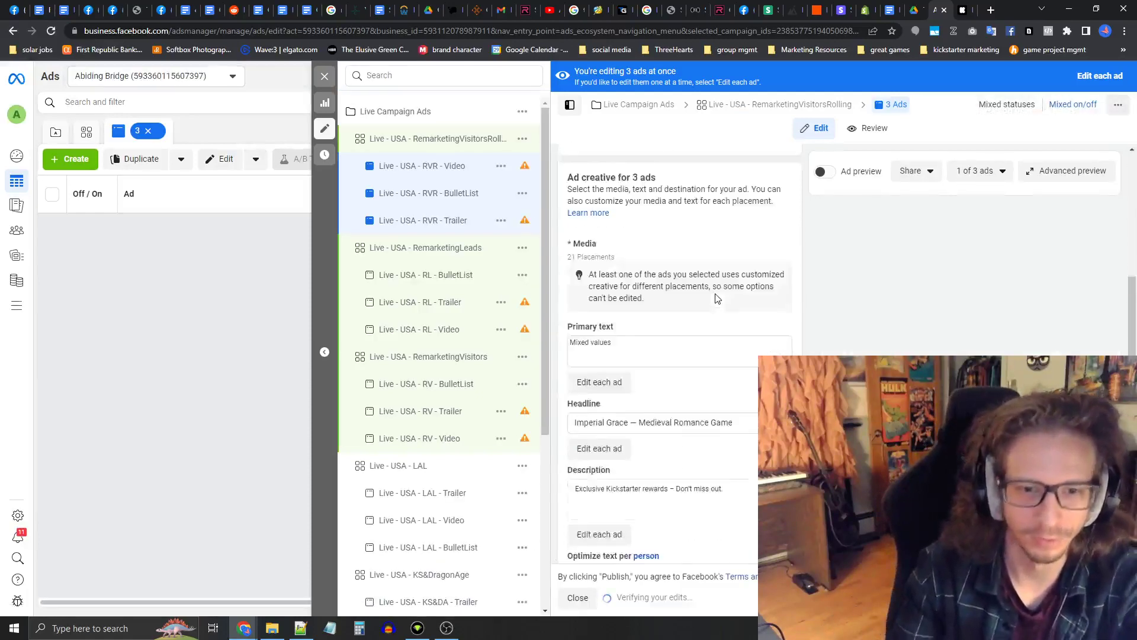